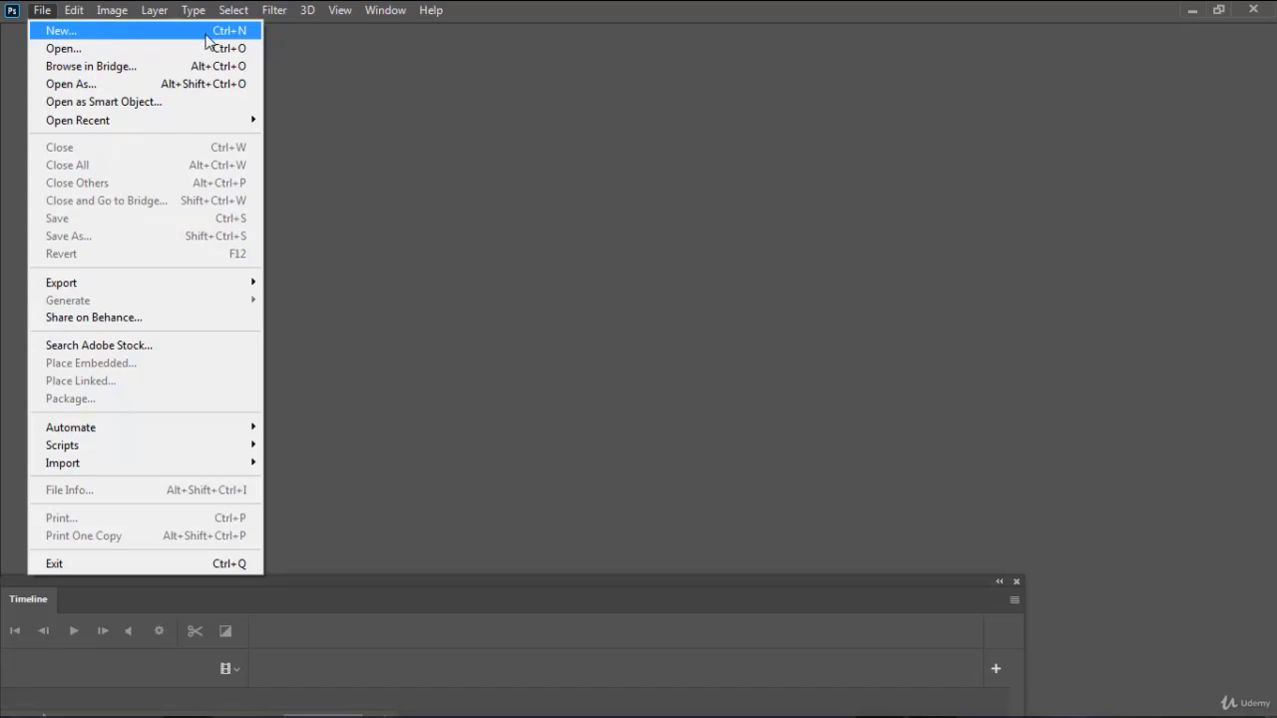
# - Start a new document and examine the recent document sizes and the saved presets
pyautogui.click(151, 38)
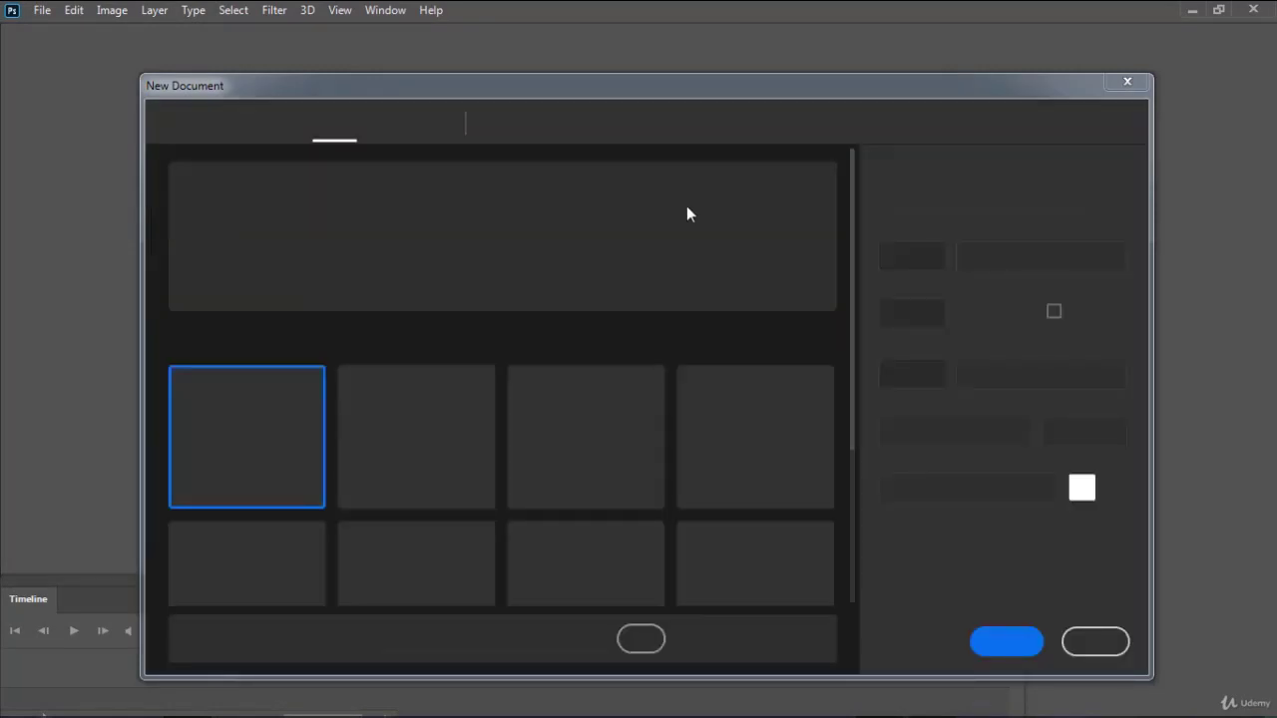
pyautogui.moveTo(648, 82); pyautogui.dragTo(653, 26)
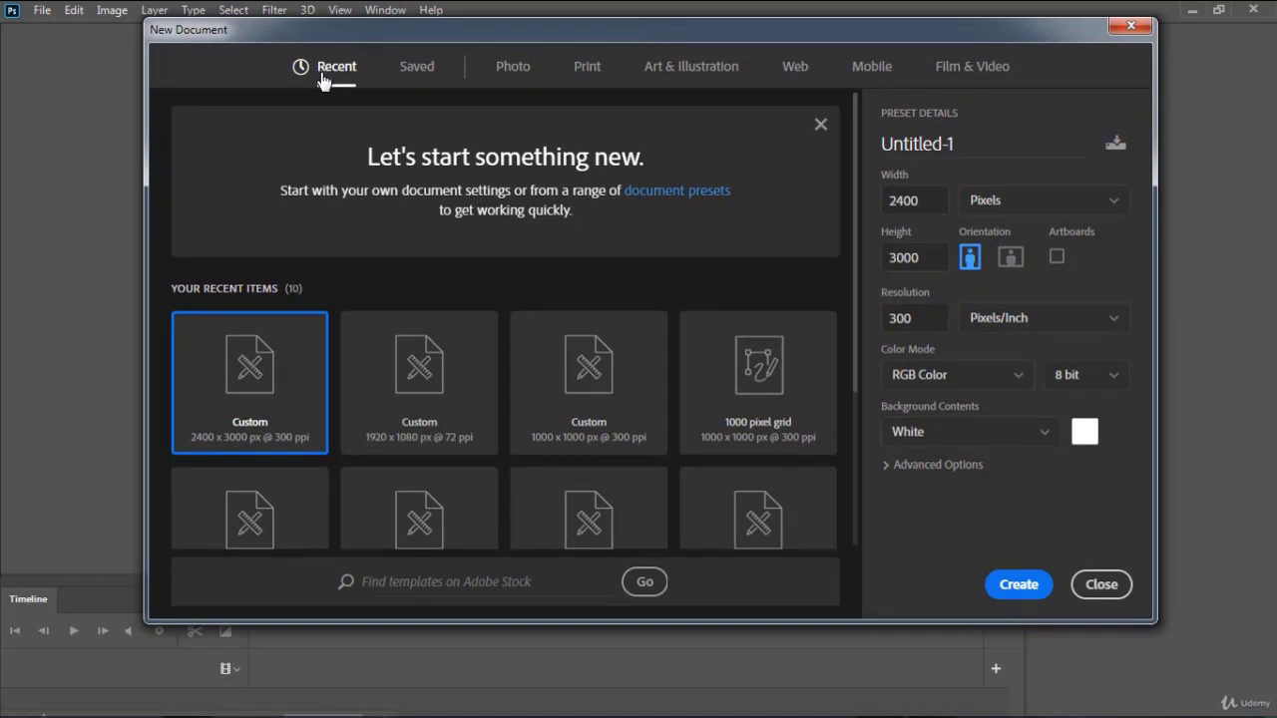
pyautogui.scroll(-3, 558, 425)
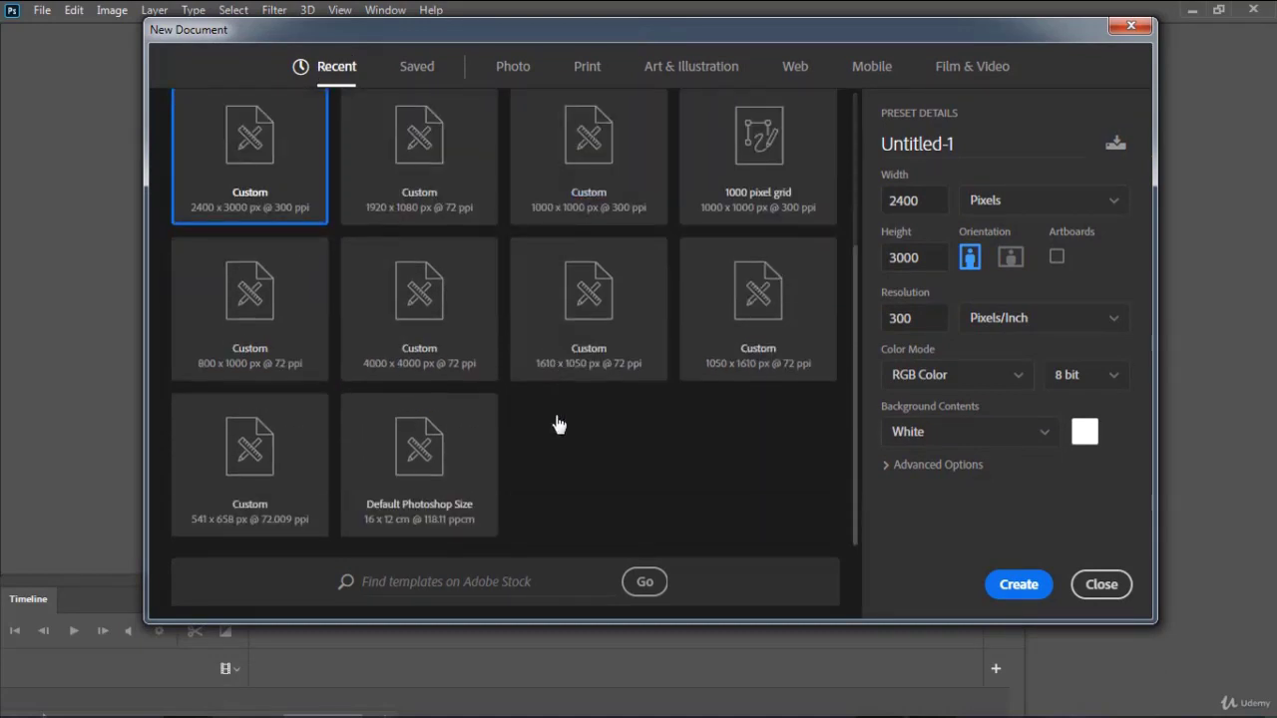
pyautogui.scroll(3, 556, 419)
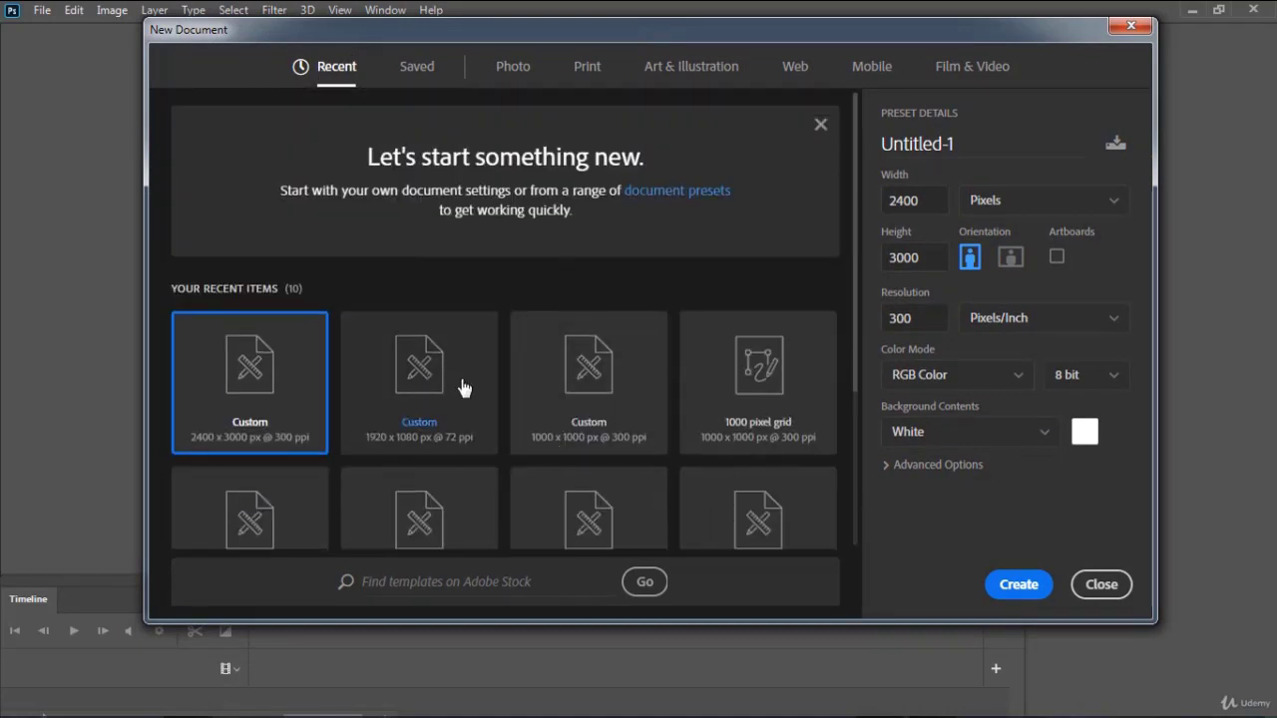
pyautogui.scroll(-3, 533, 241)
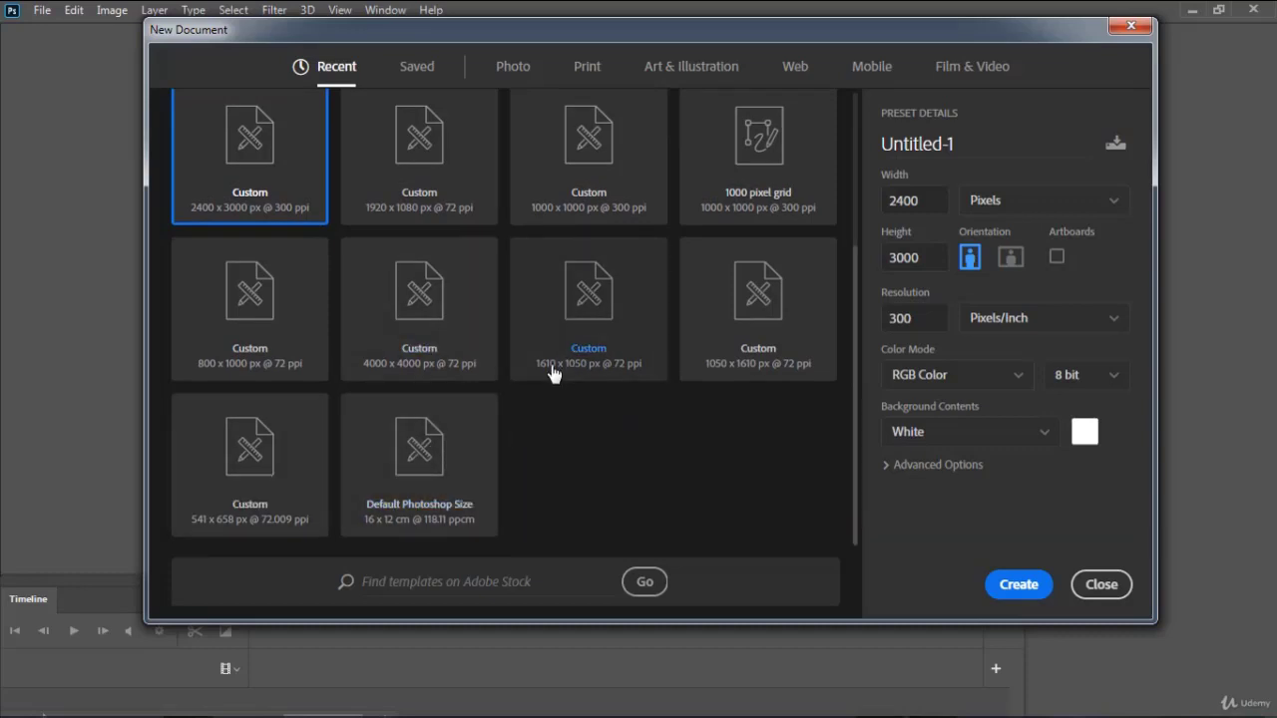
pyautogui.scroll(3, 551, 369)
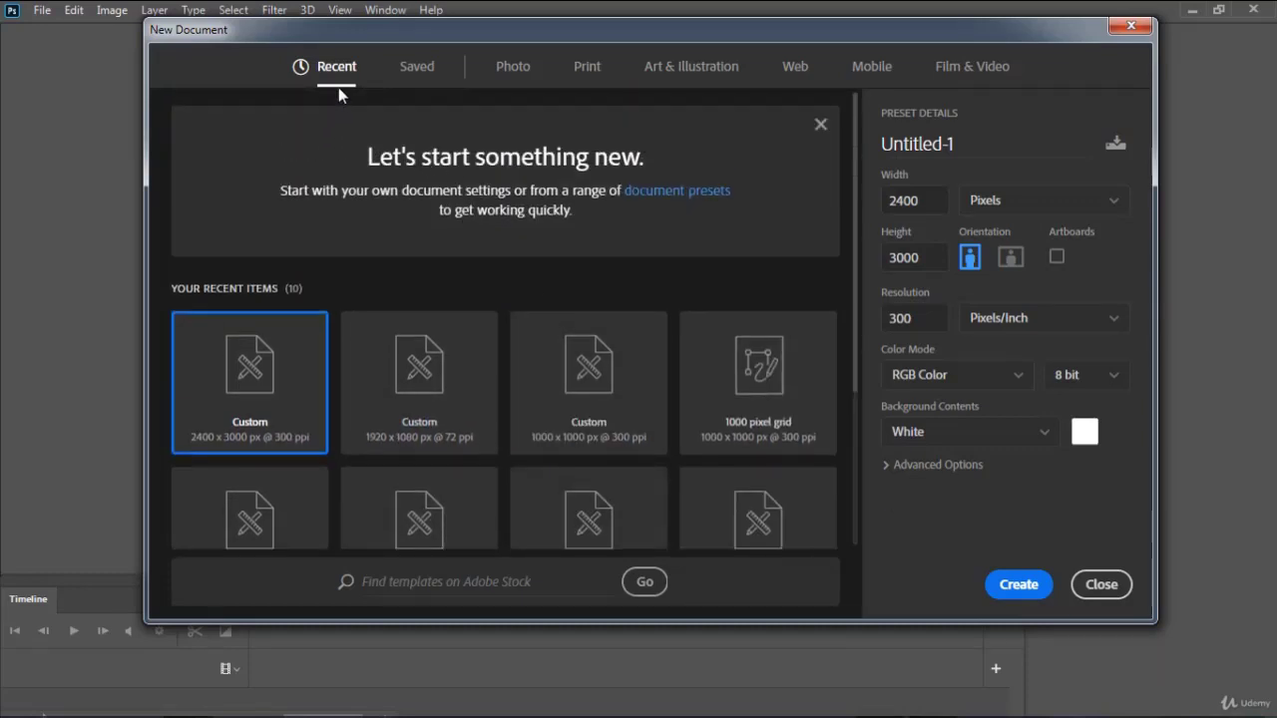
pyautogui.click(415, 74)
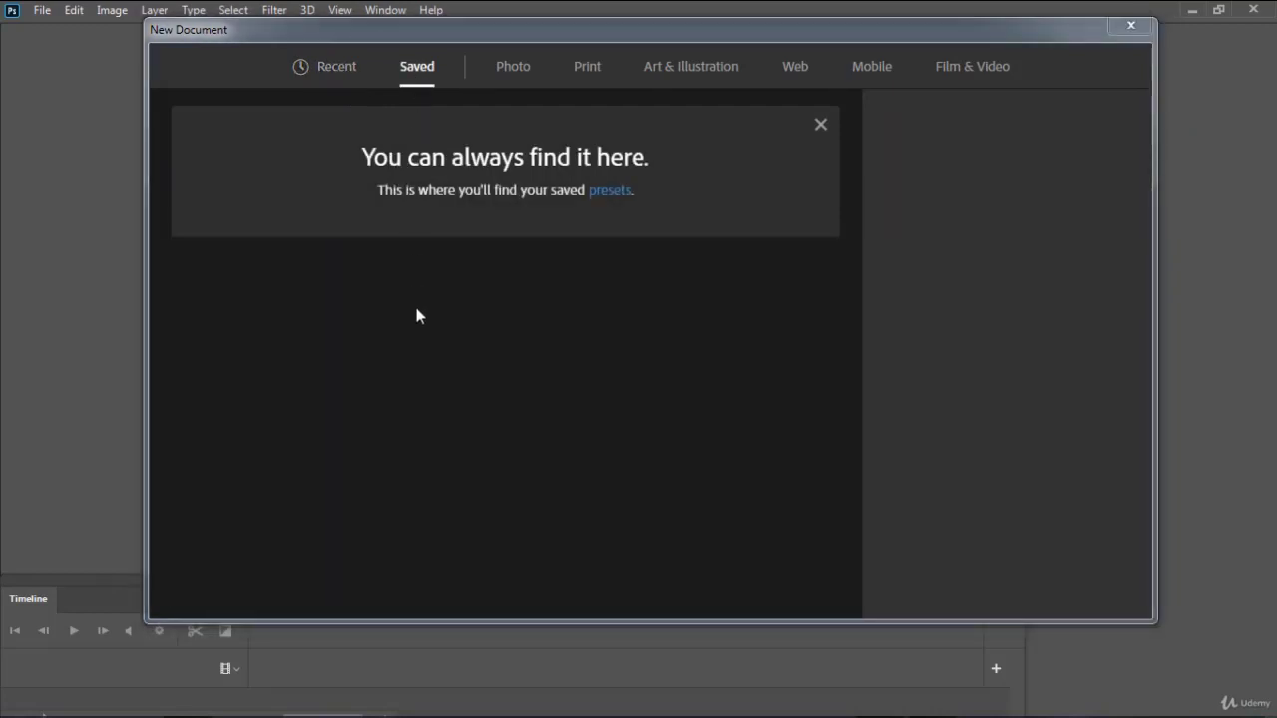
pyautogui.click(351, 72)
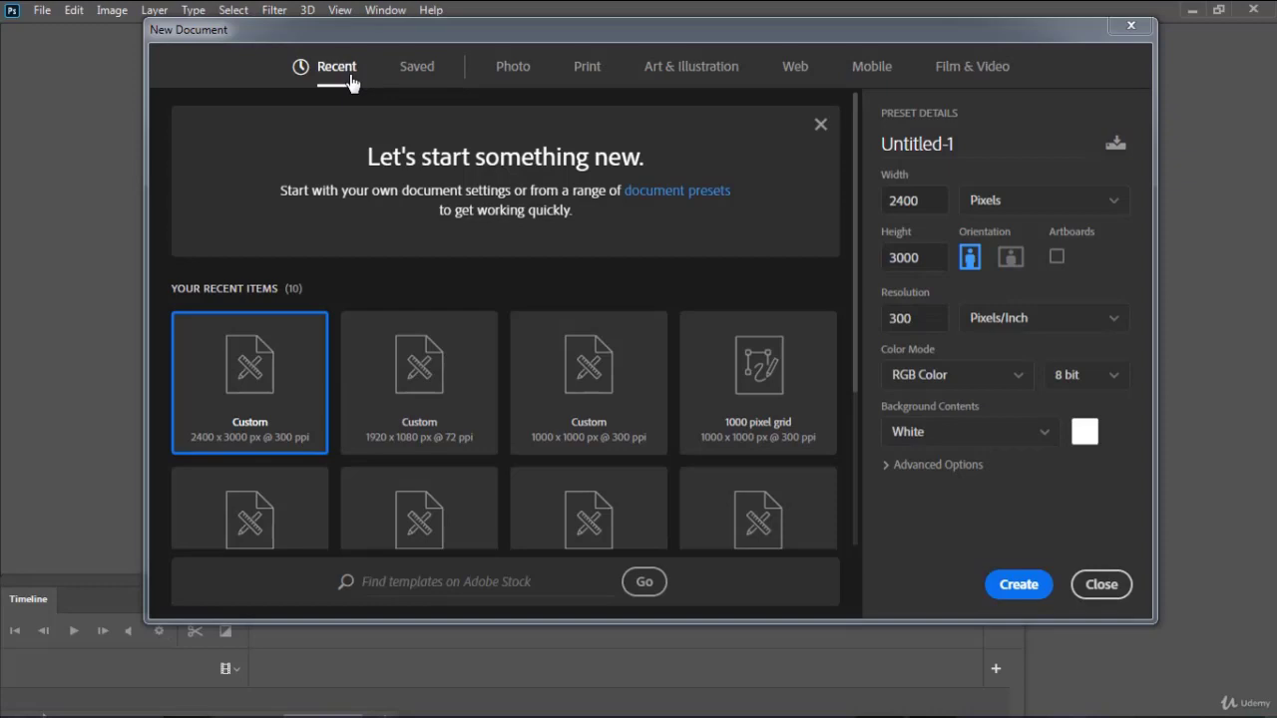
# - Review the color profile choice in the new document's advanced options, keeping sRGB IEC61966-2.1 selected
pyautogui.click(892, 464)
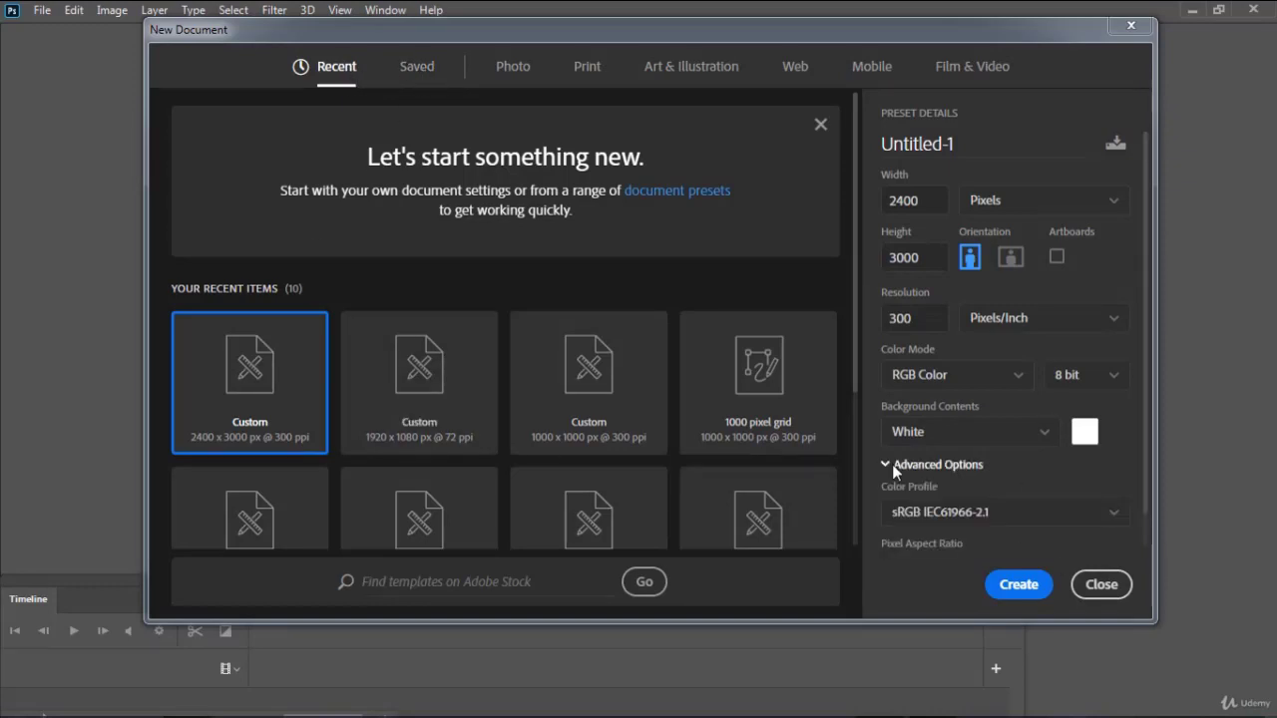
pyautogui.click(969, 510)
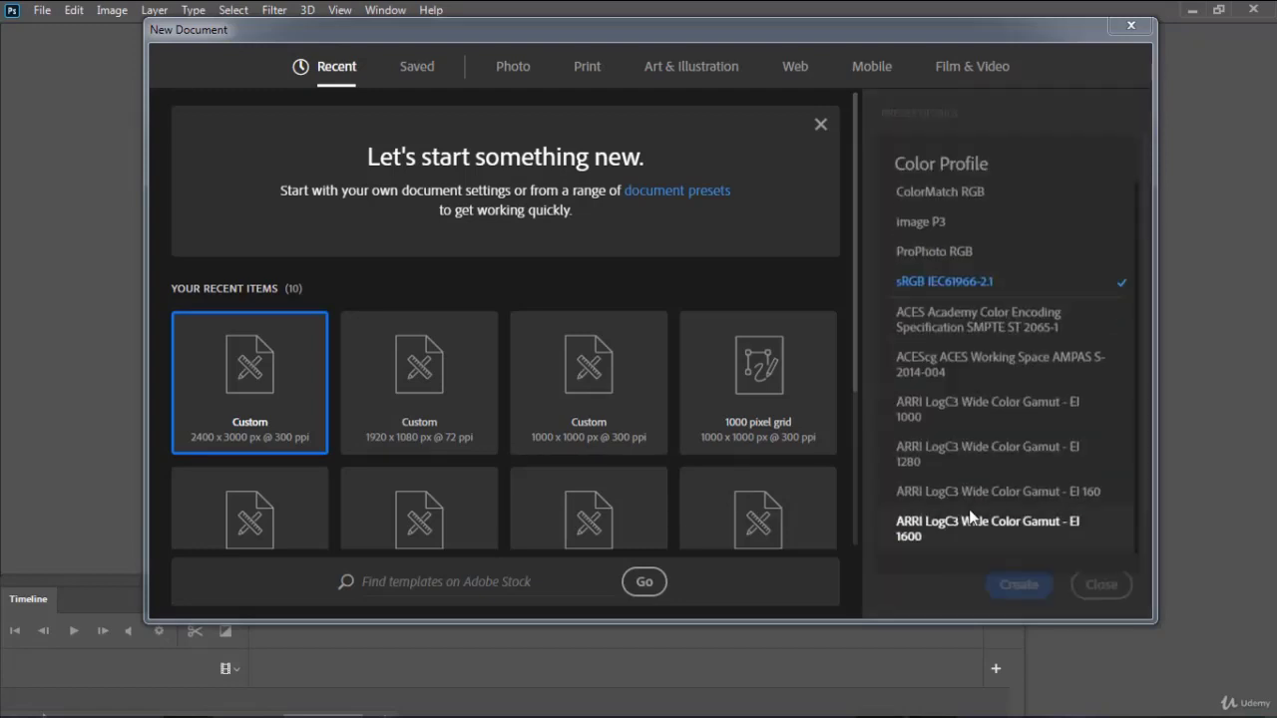
pyautogui.click(985, 290)
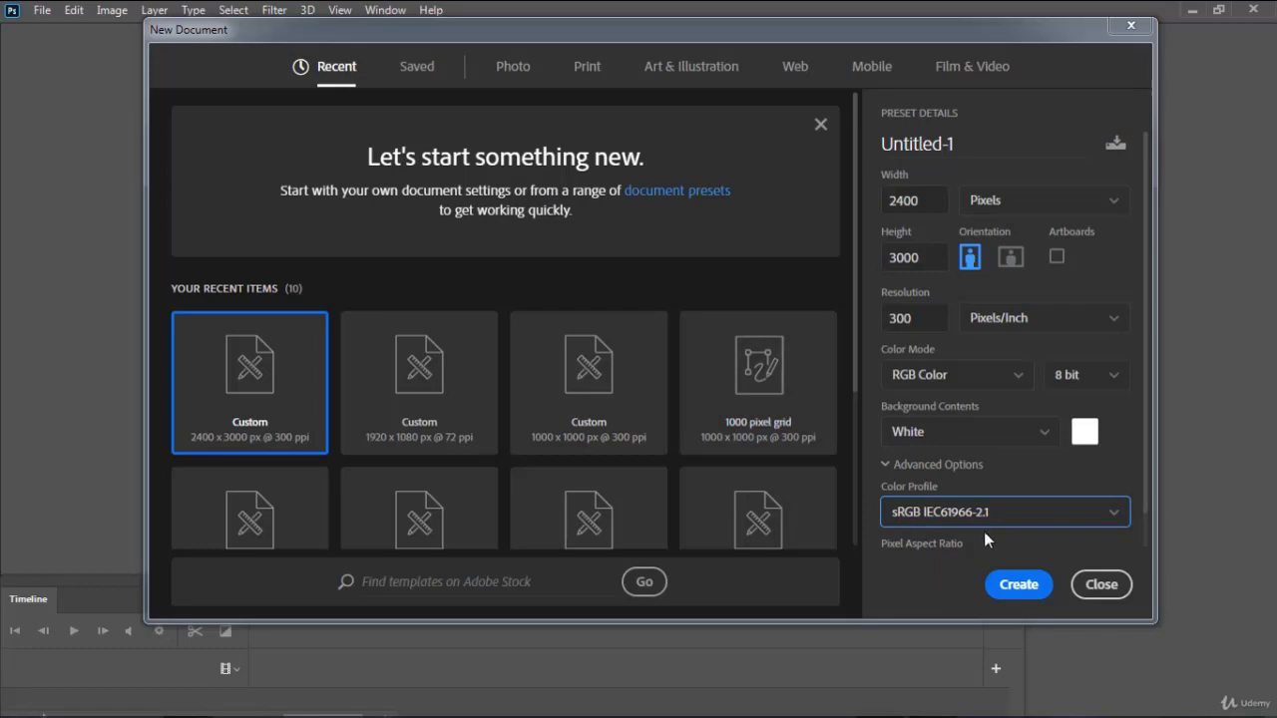
pyautogui.click(896, 467)
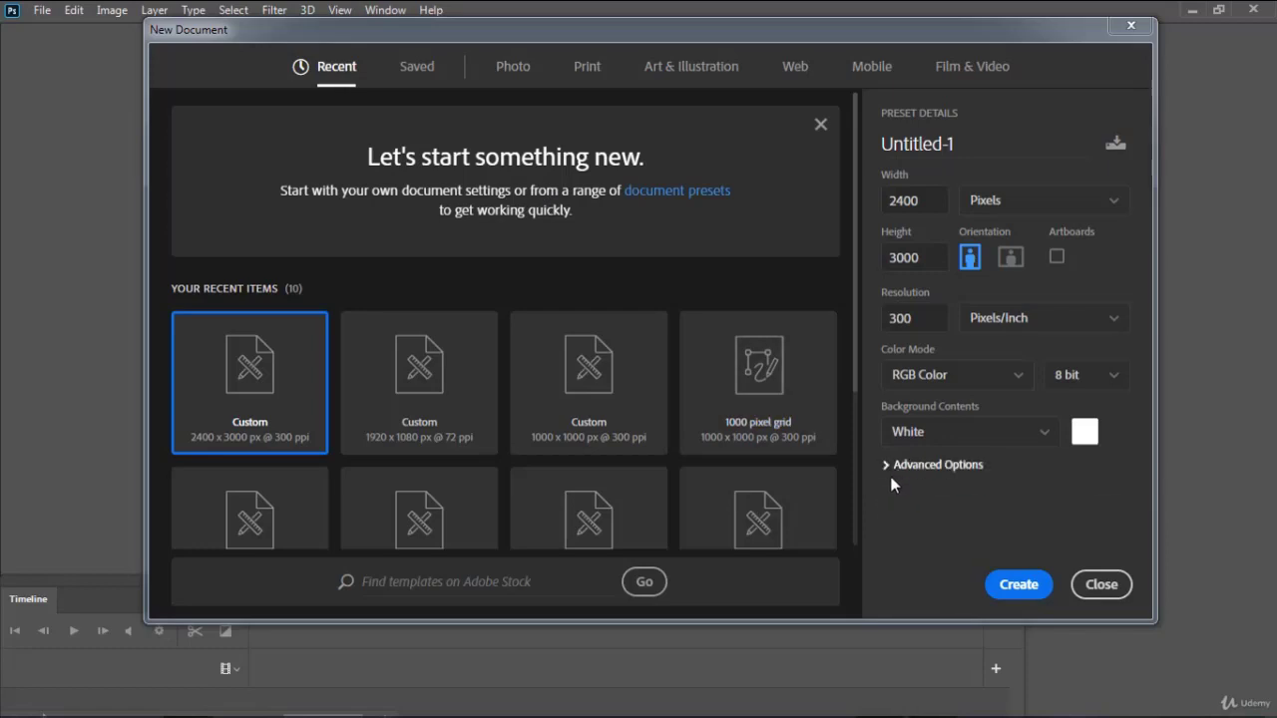
pyautogui.click(896, 467)
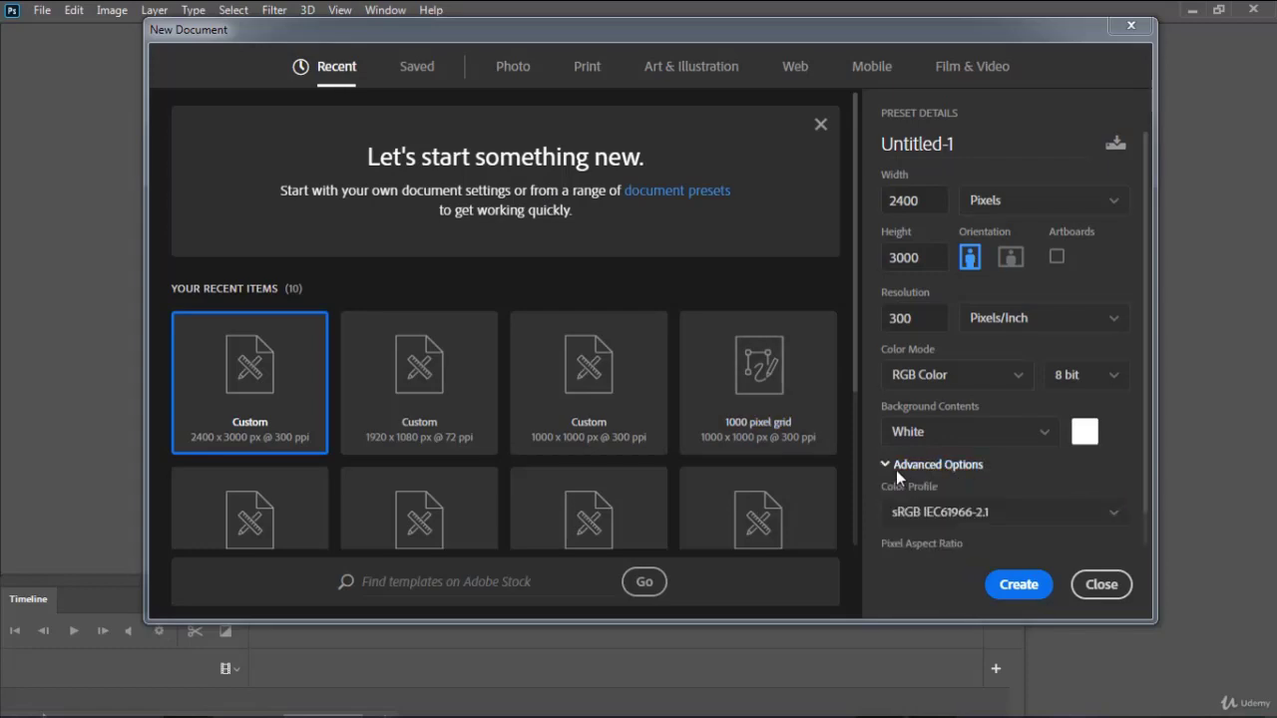
pyautogui.click(997, 512)
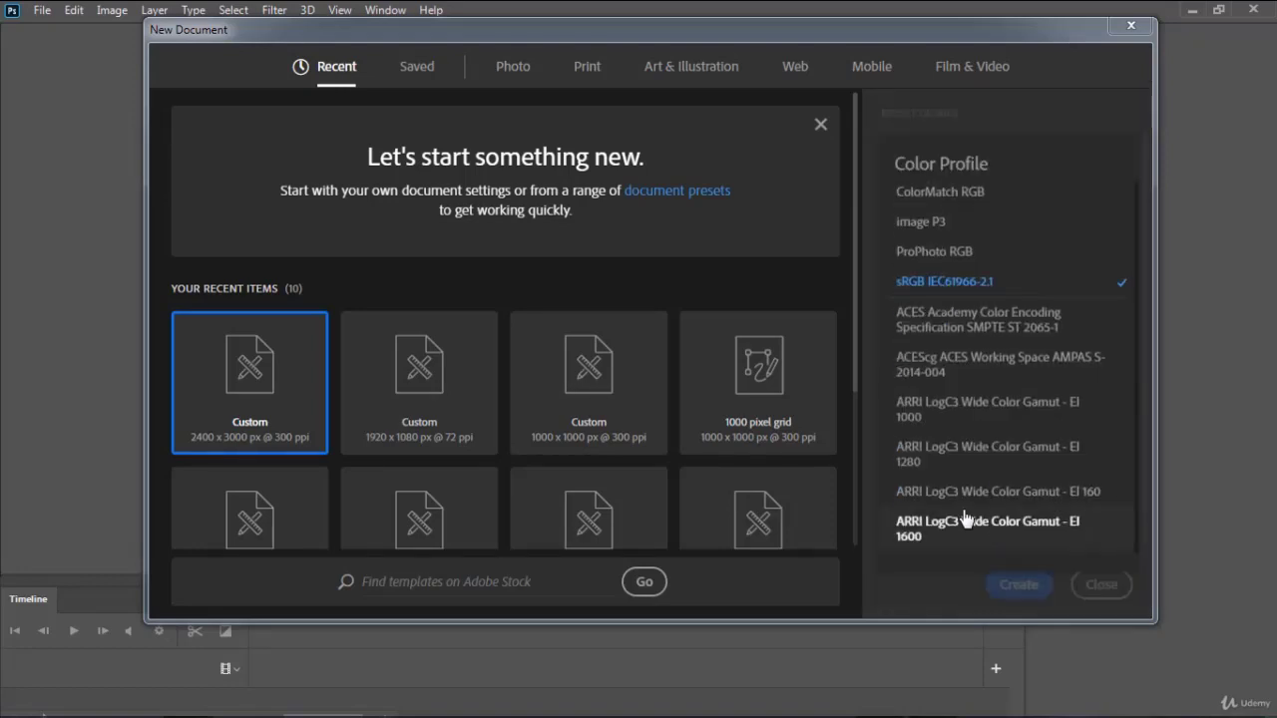
pyautogui.click(978, 288)
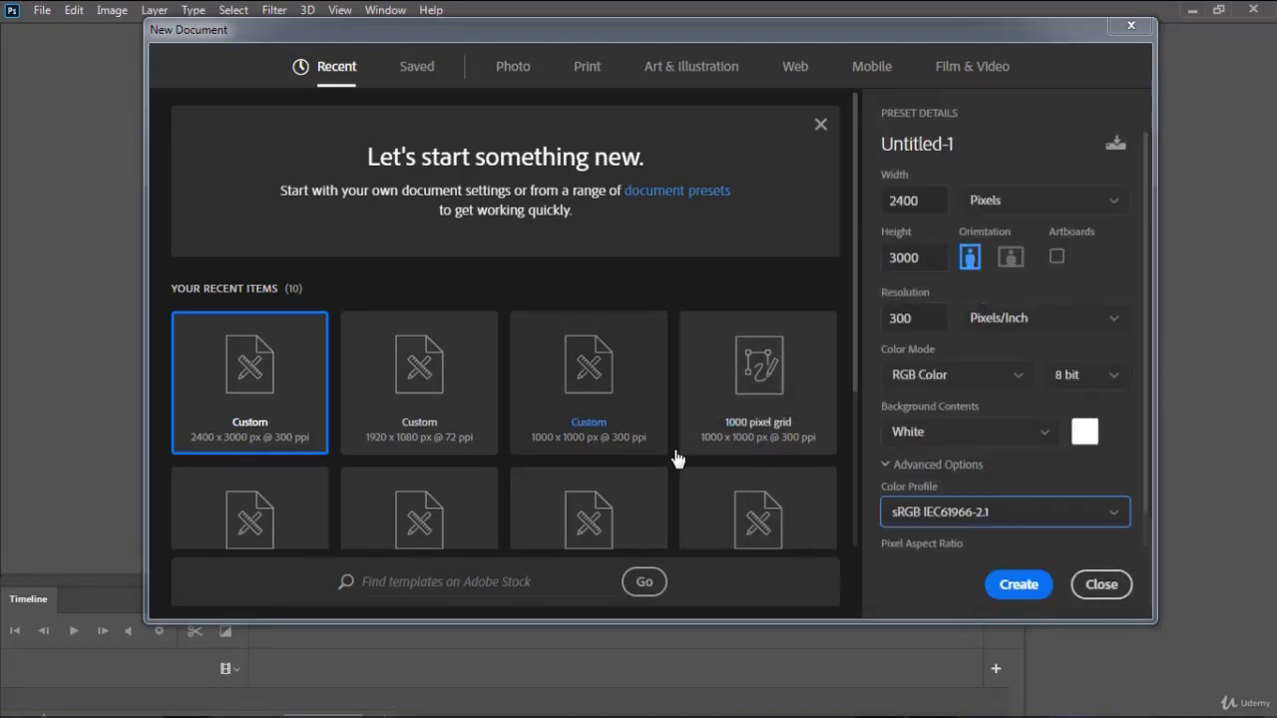
pyautogui.click(904, 468)
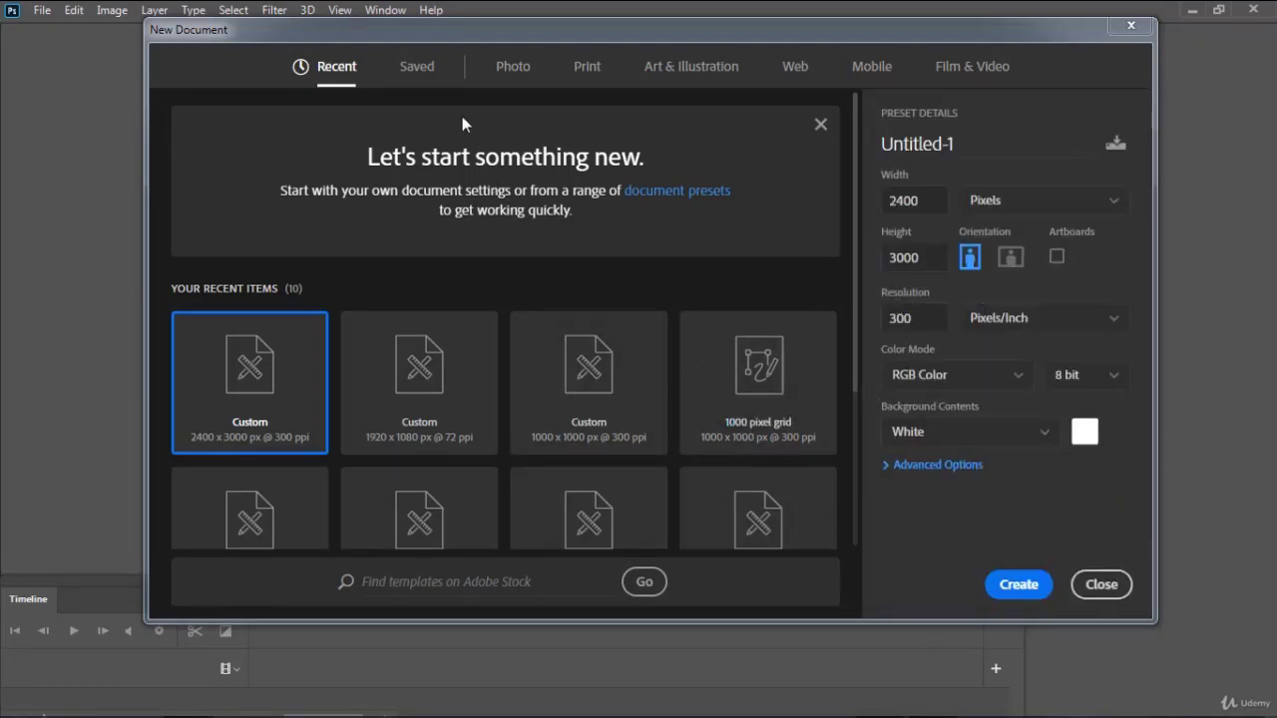
# - Examine the full list of available color profiles, dismiss it without a new choice and collapse the advanced options
pyautogui.click(938, 470)
pyautogui.click(948, 525)
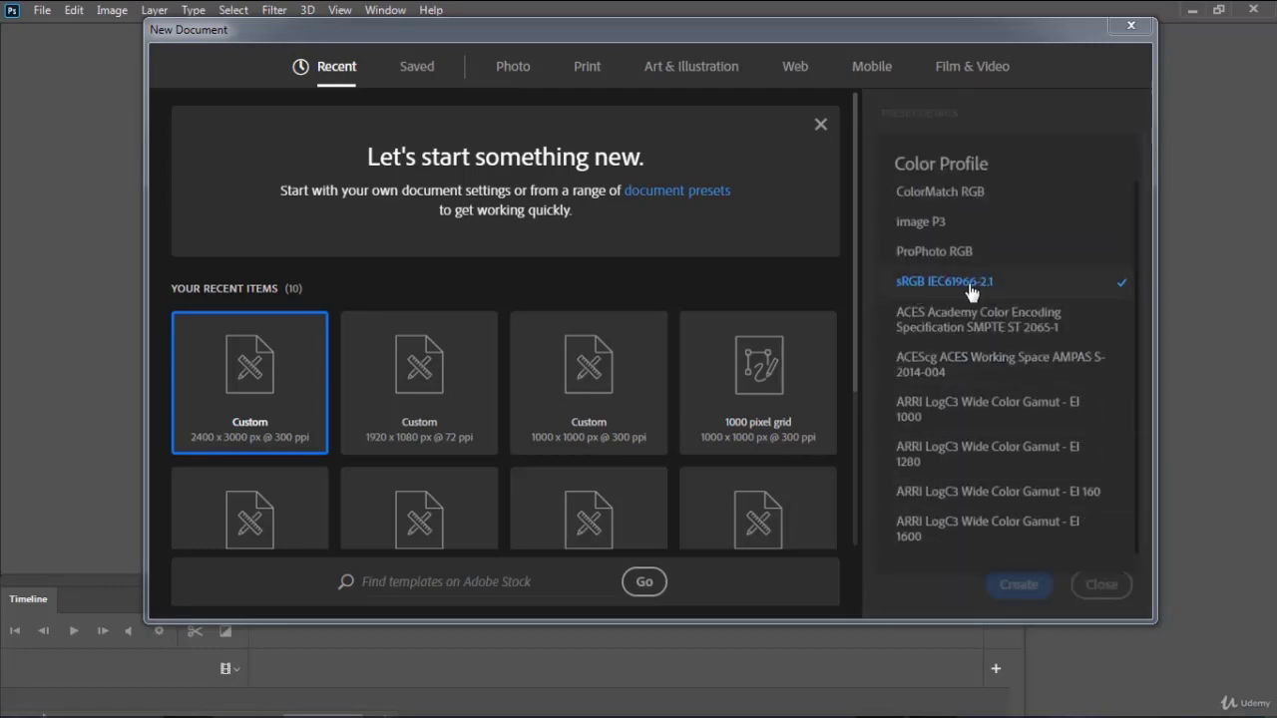
pyautogui.scroll(-15, 971, 289)
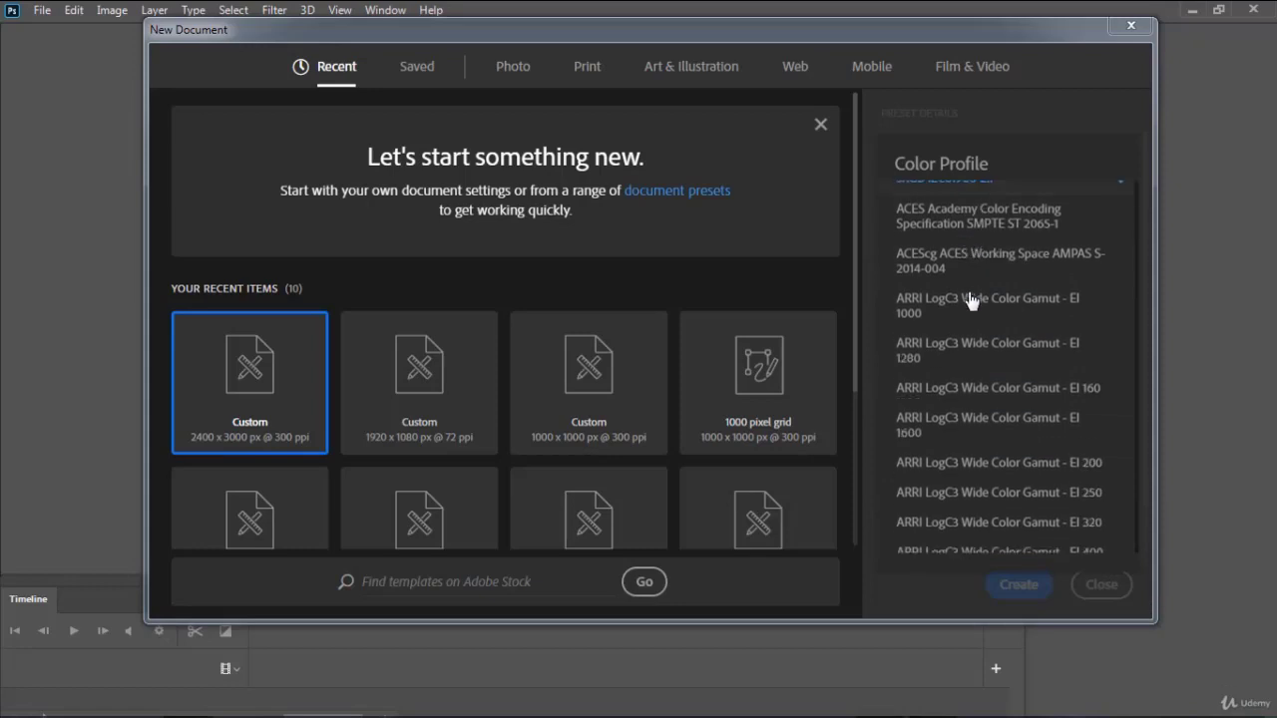
pyautogui.scroll(10, 969, 529)
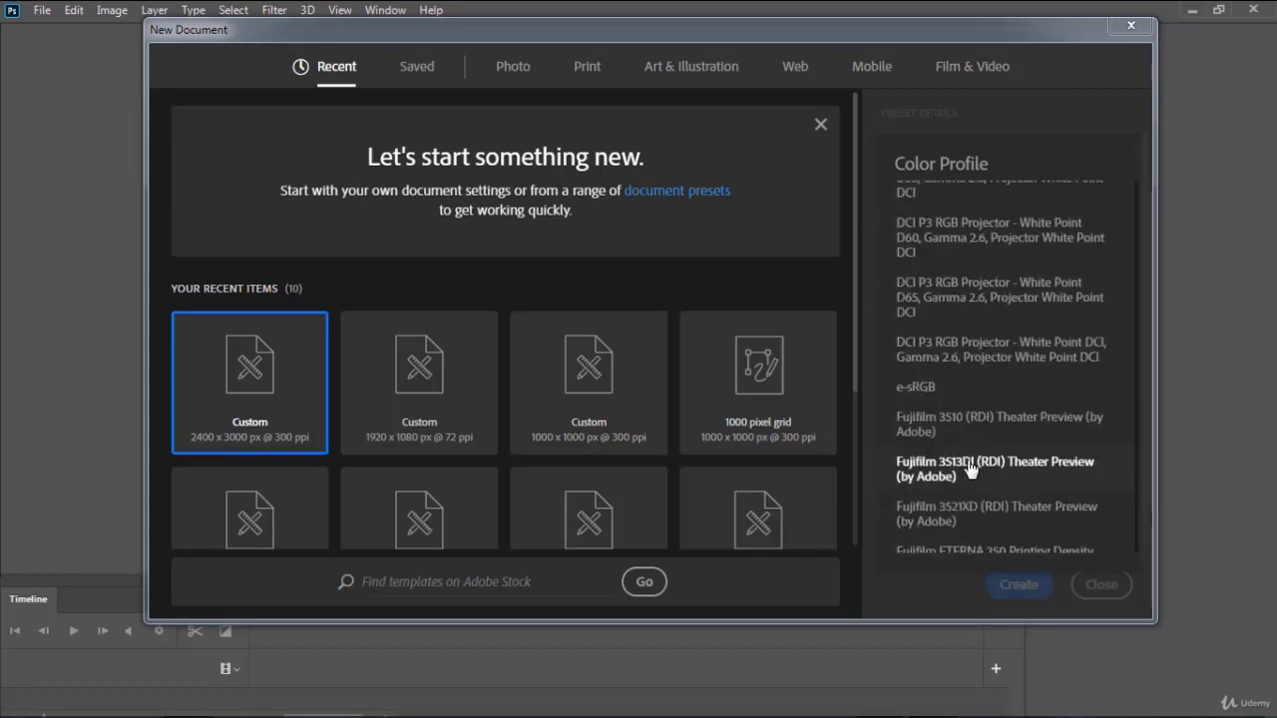
pyautogui.click(961, 109)
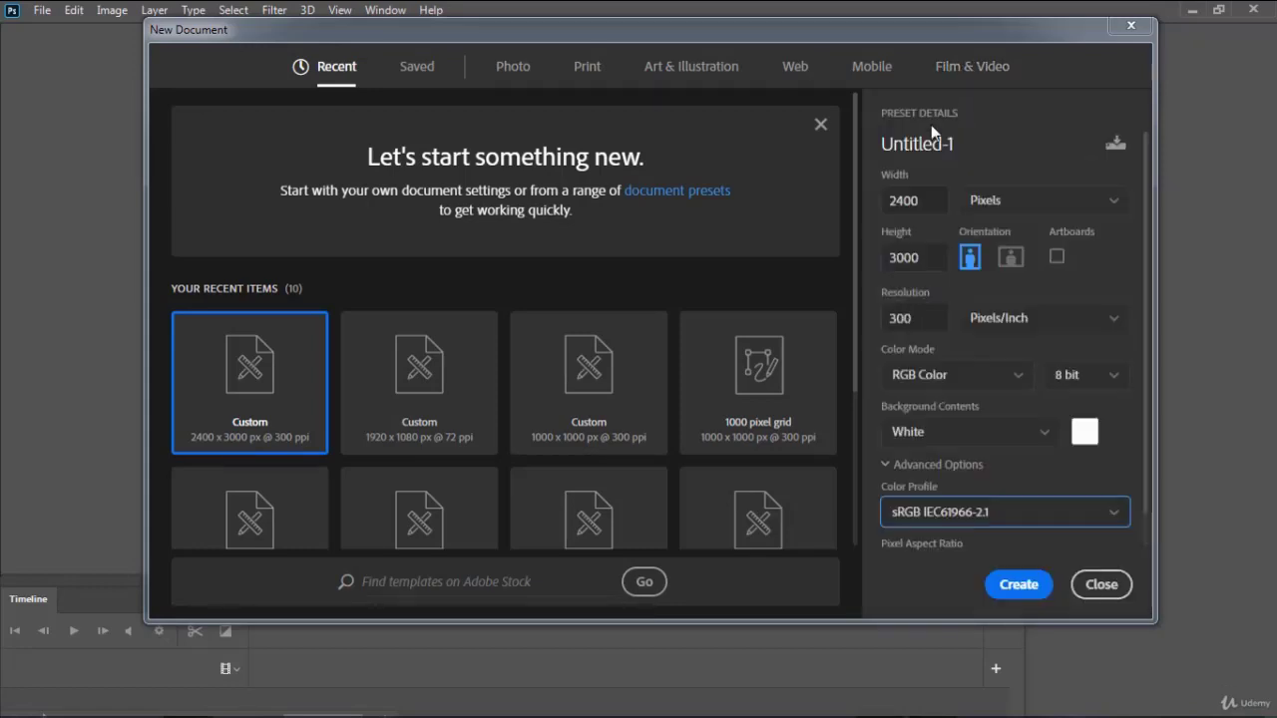
pyautogui.click(928, 471)
# - Examine the saved presets and the blank document presets for Photo, Print, Art & Illustration, Web and Mobile
pyautogui.click(419, 70)
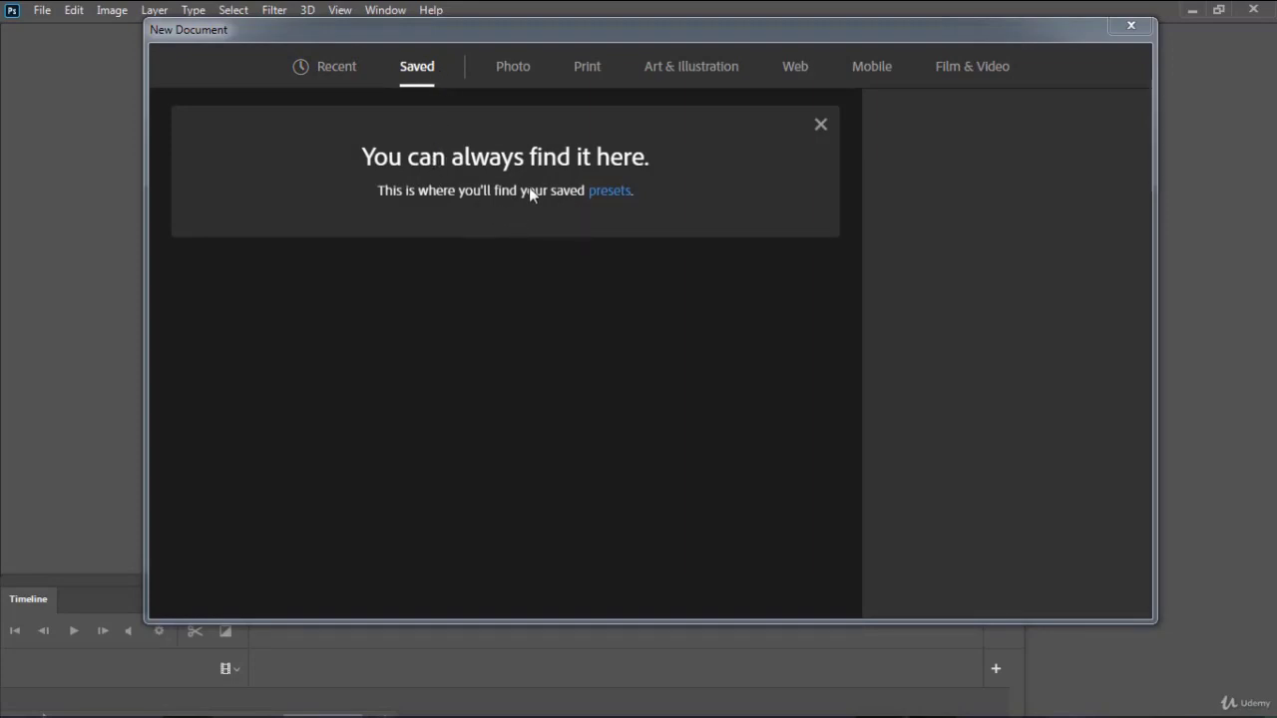
pyautogui.click(513, 71)
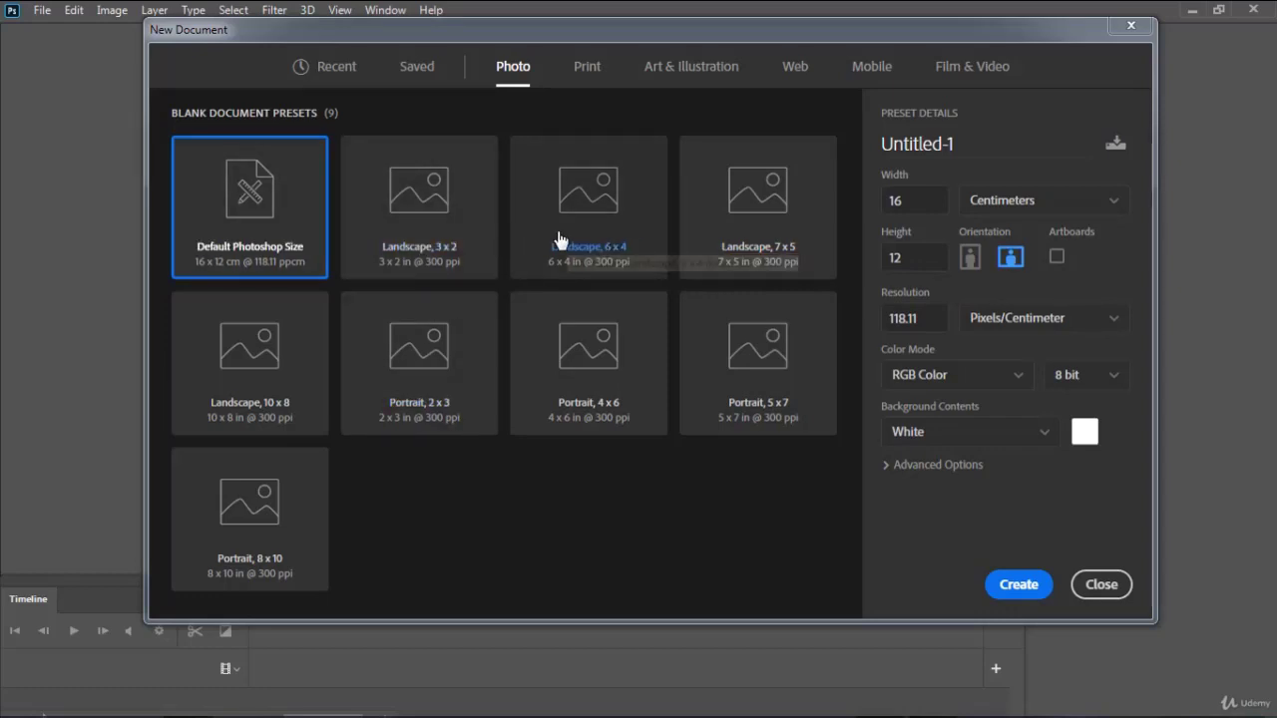
pyautogui.click(588, 76)
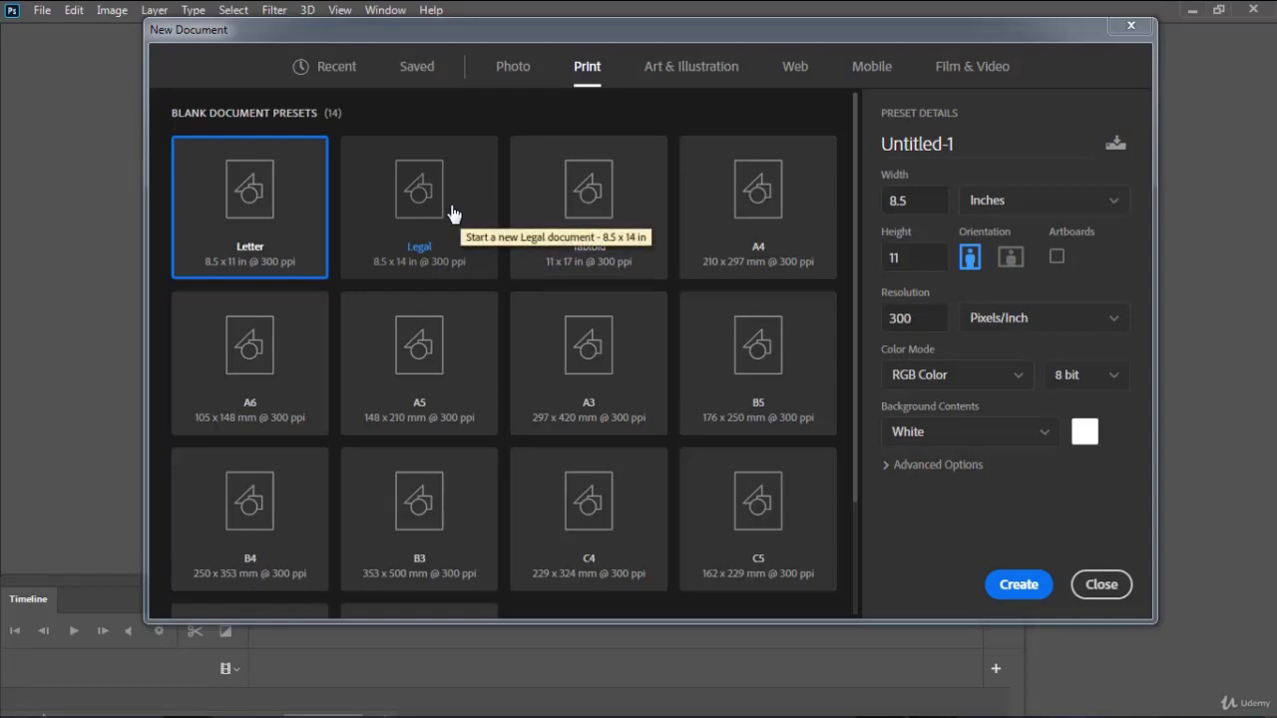
pyautogui.scroll(-3, 500, 334)
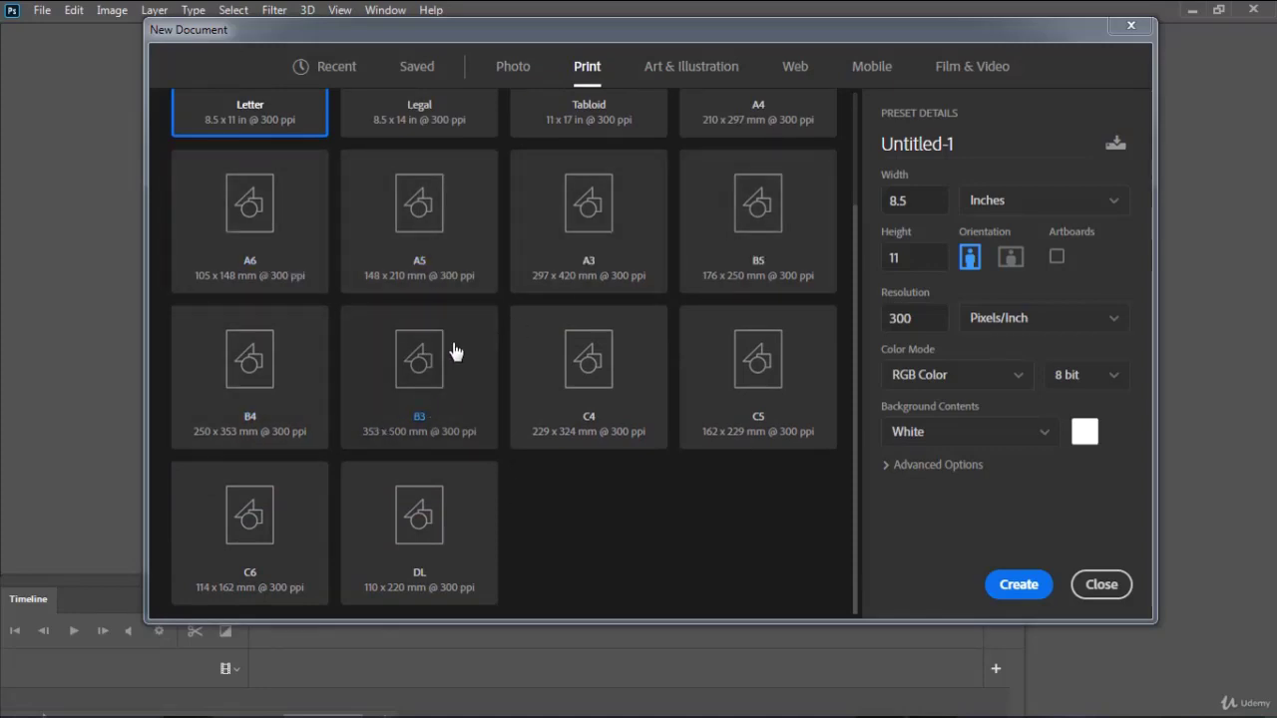
pyautogui.scroll(3, 569, 204)
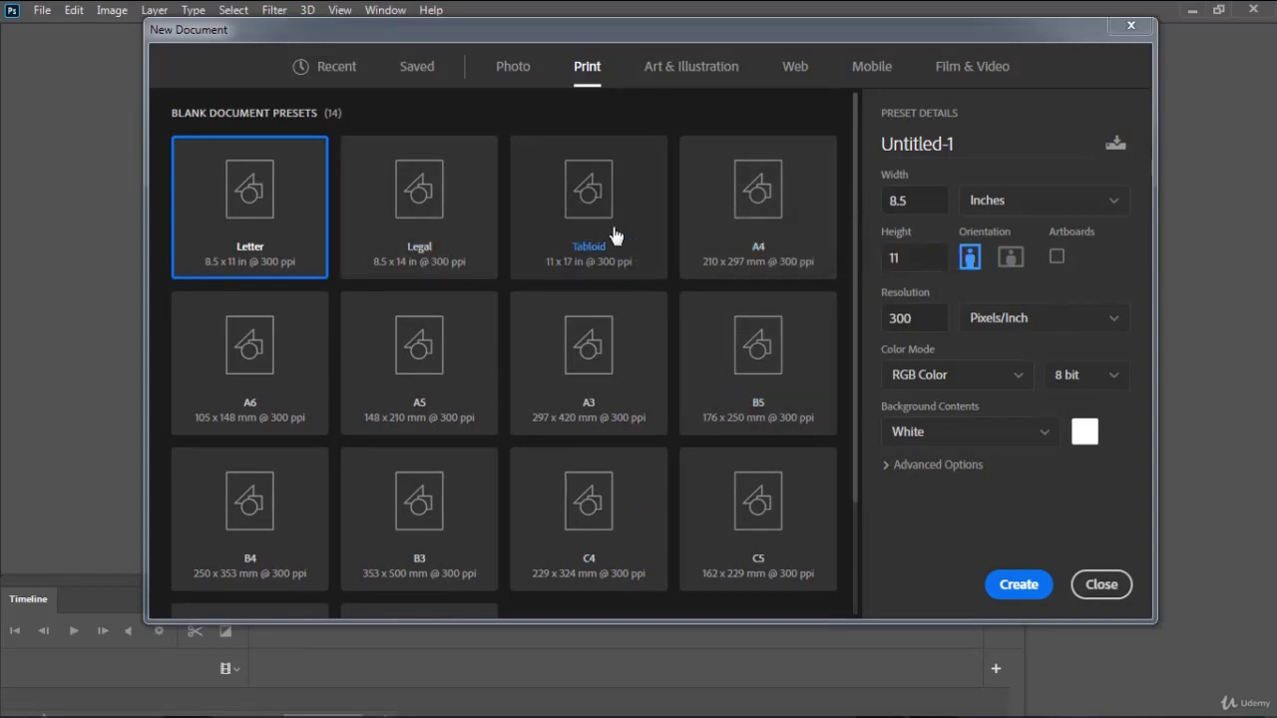
pyautogui.click(687, 83)
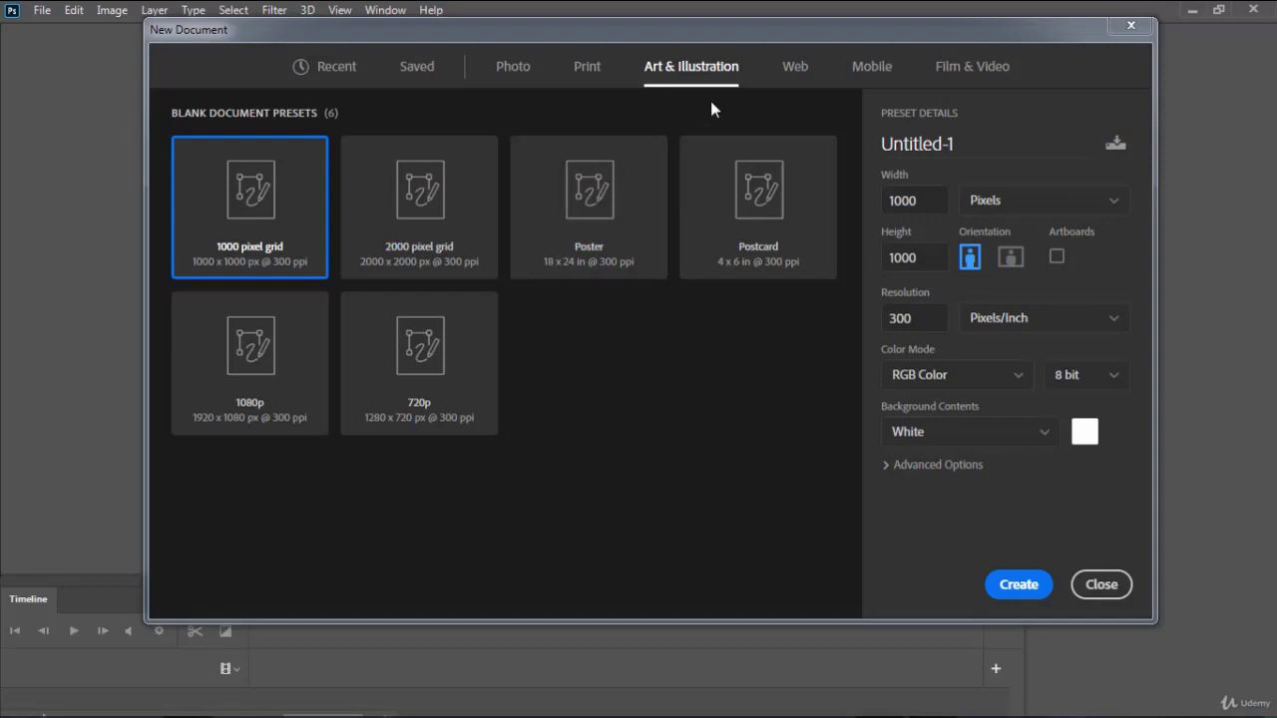
pyautogui.click(795, 70)
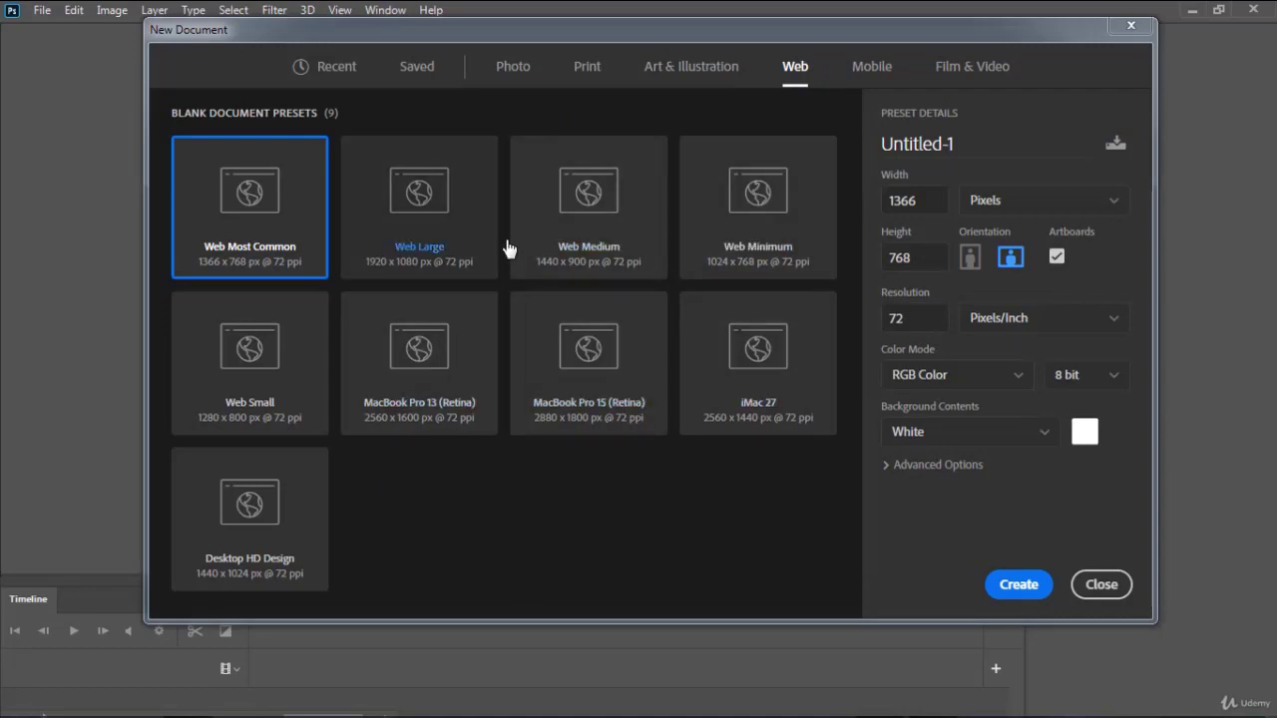
pyautogui.click(875, 70)
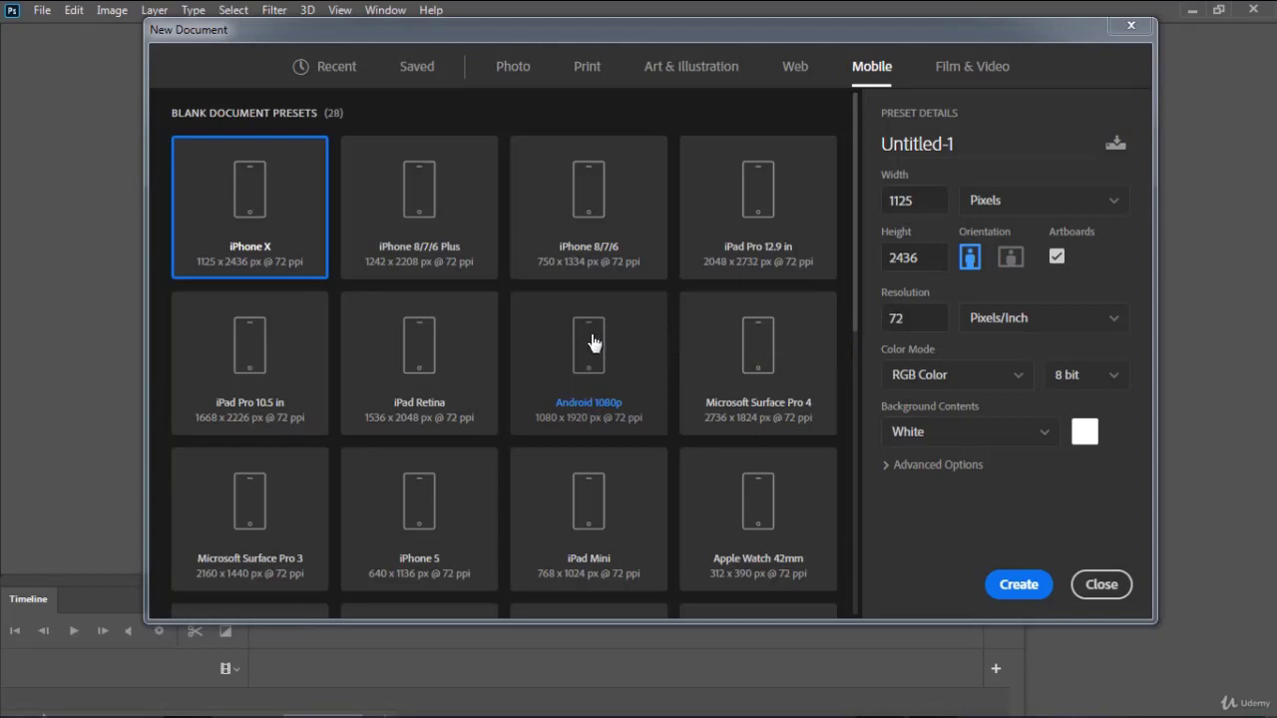
# - Create a document from the HDTV 1080p Film & Video preset, 1920 x 1080 px at 72 ppi, and close it
pyautogui.click(952, 69)
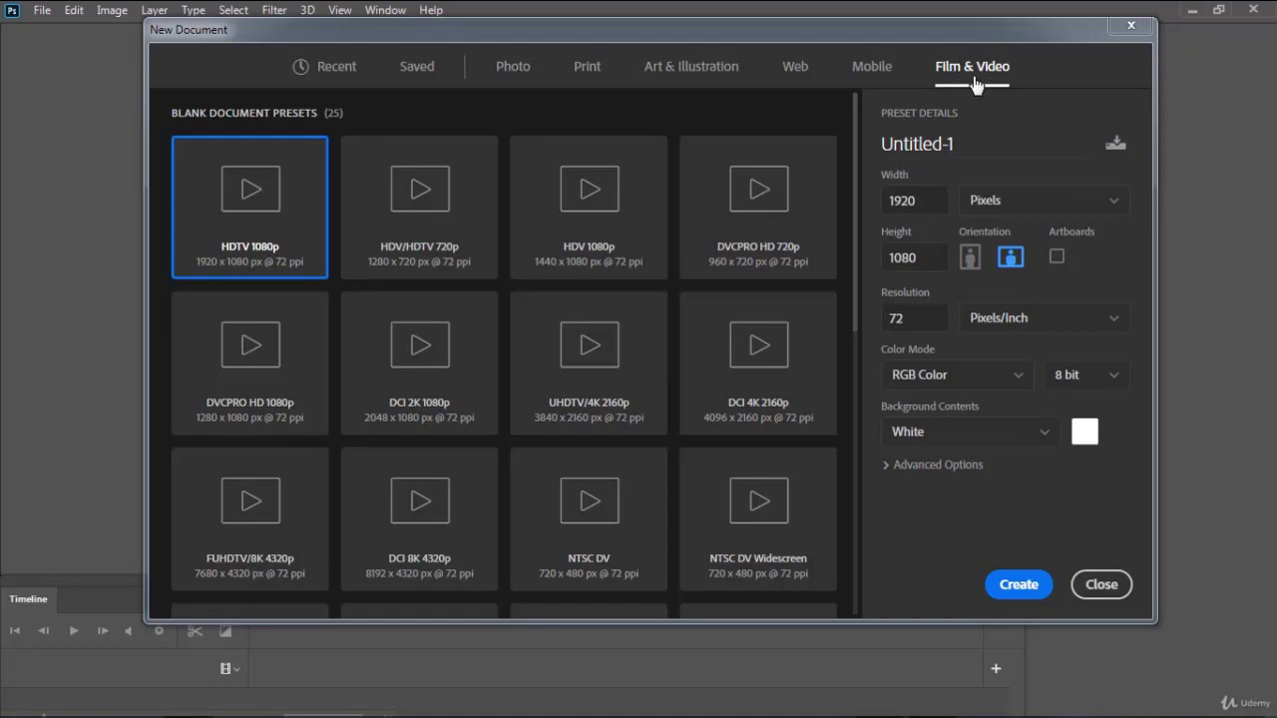
pyautogui.click(1017, 586)
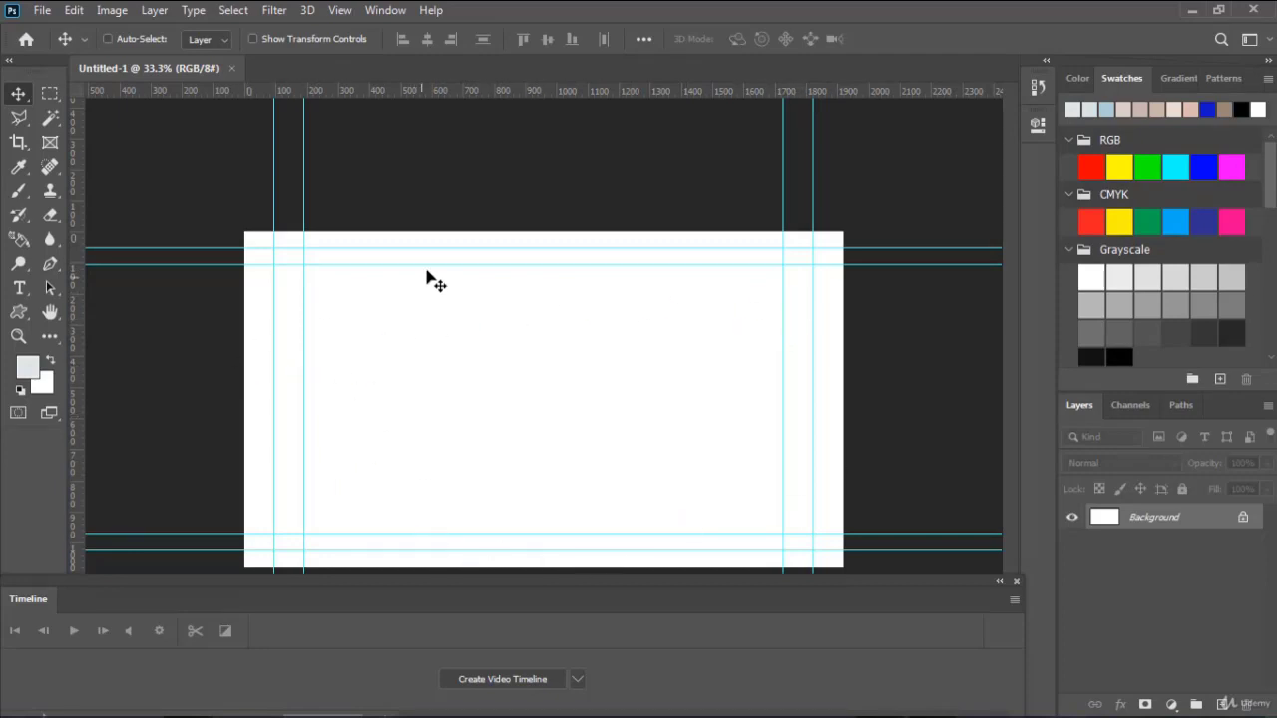
pyautogui.click(234, 68)
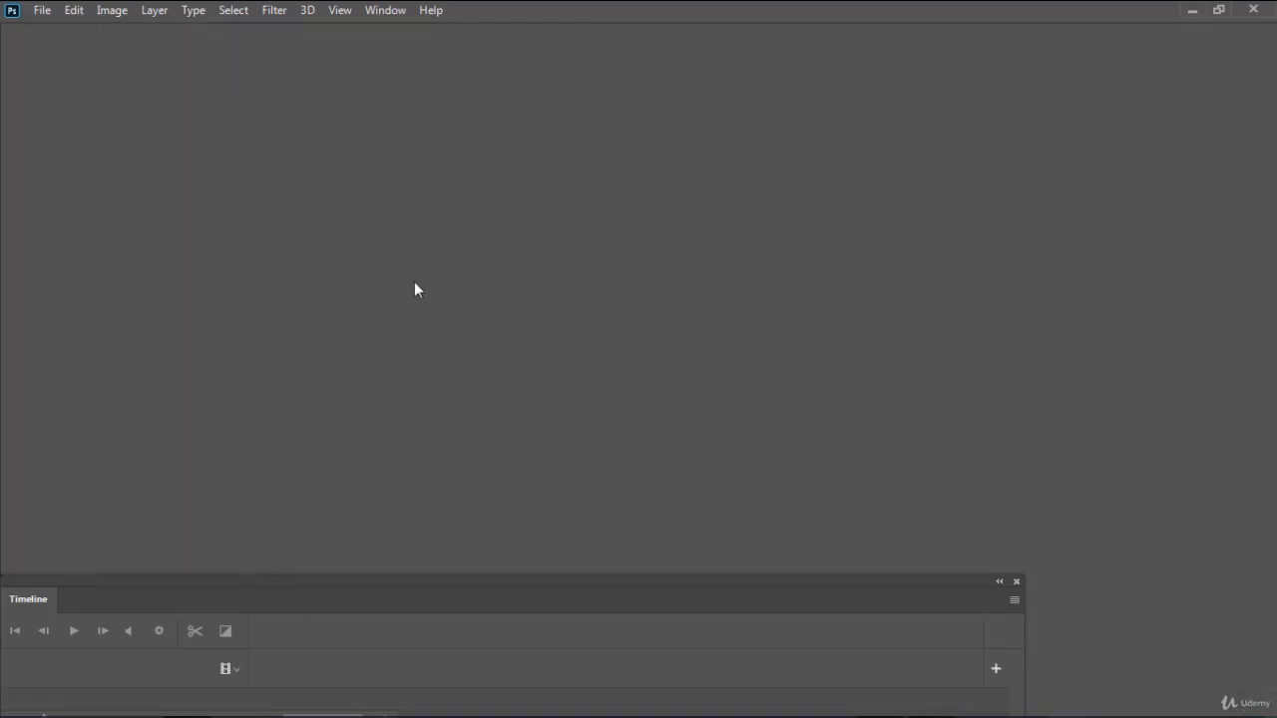
# - Open all images in the second through fourth rows of the bg folder together as separate documents
pyautogui.click(42, 10)
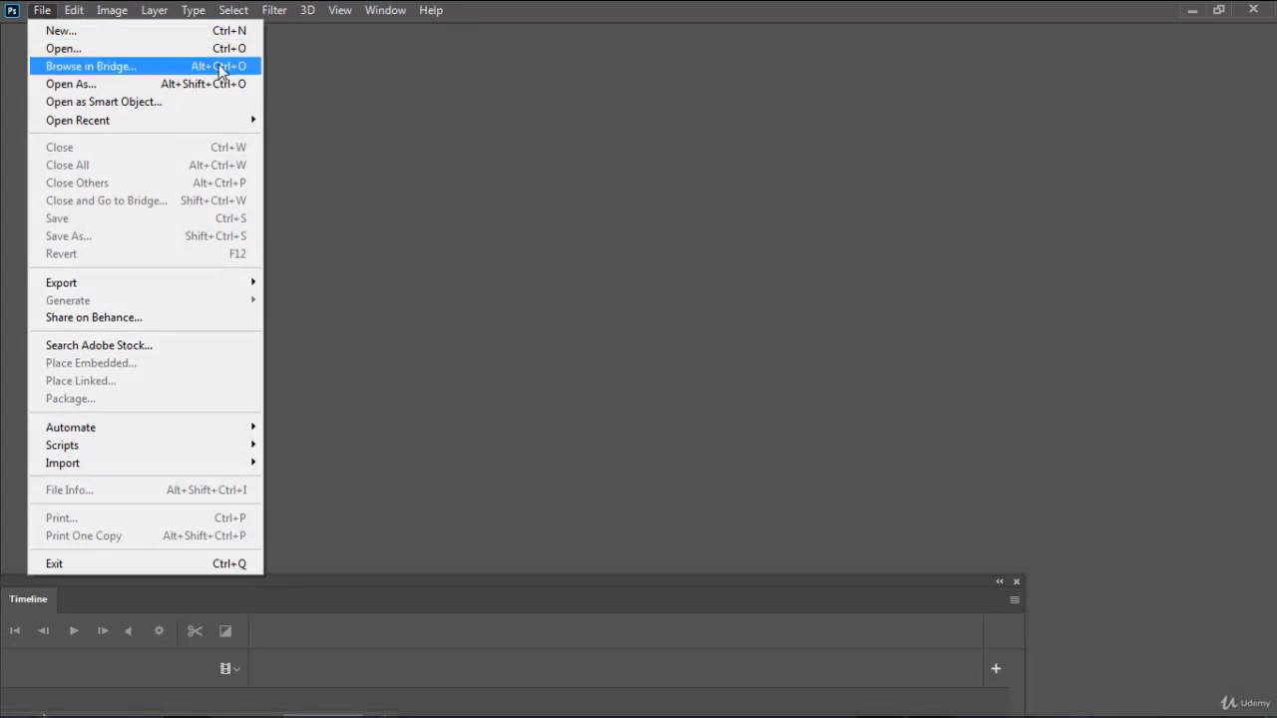
pyautogui.click(174, 49)
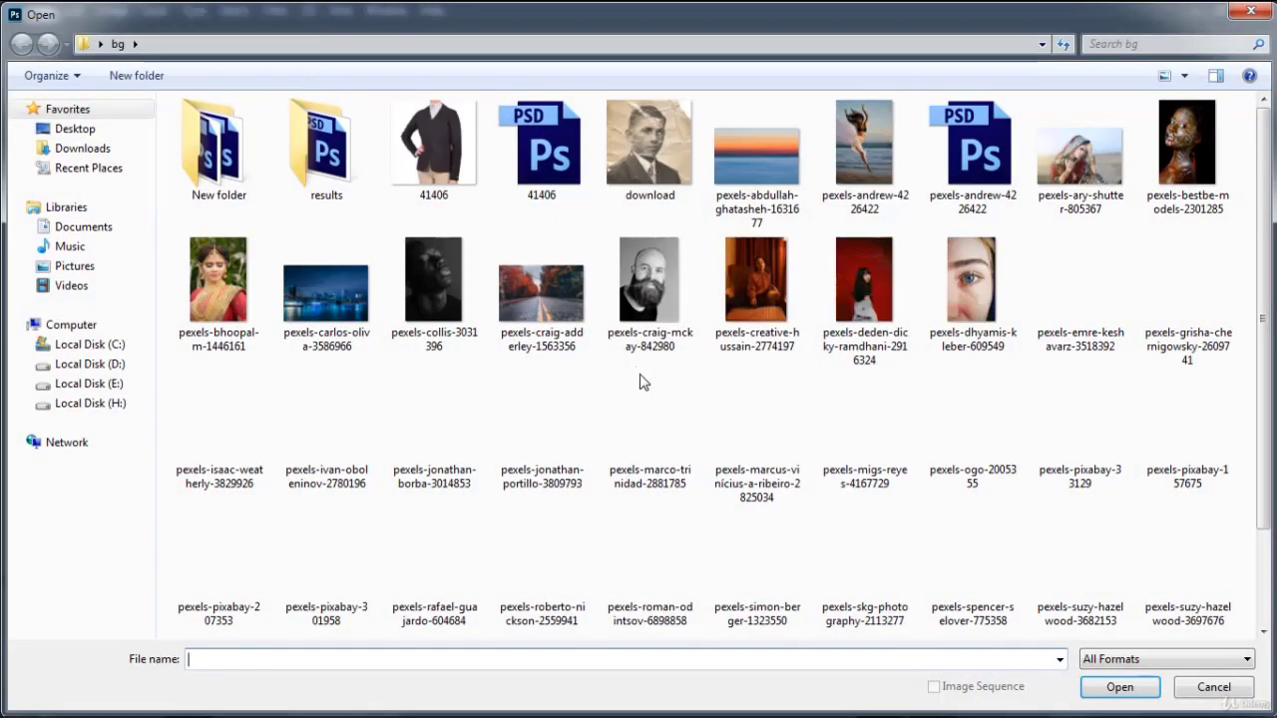
pyautogui.click(650, 295)
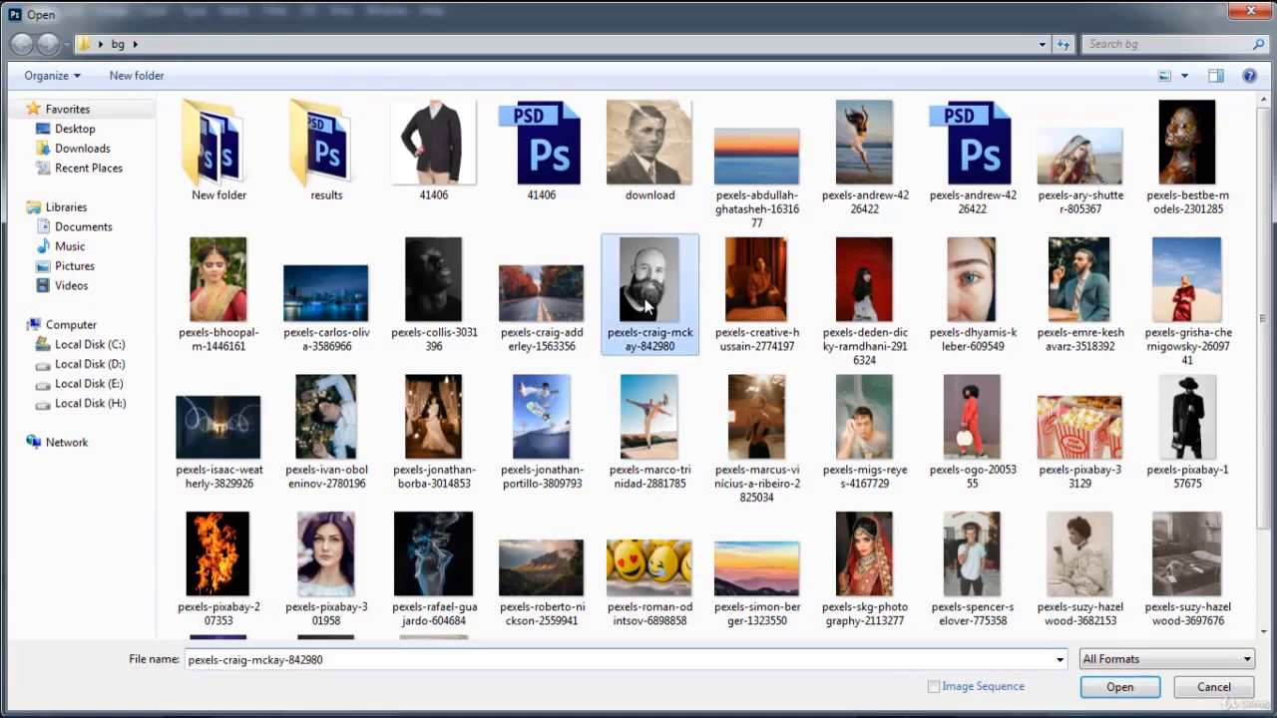
pyautogui.moveTo(702, 378); pyautogui.dragTo(1228, 481)
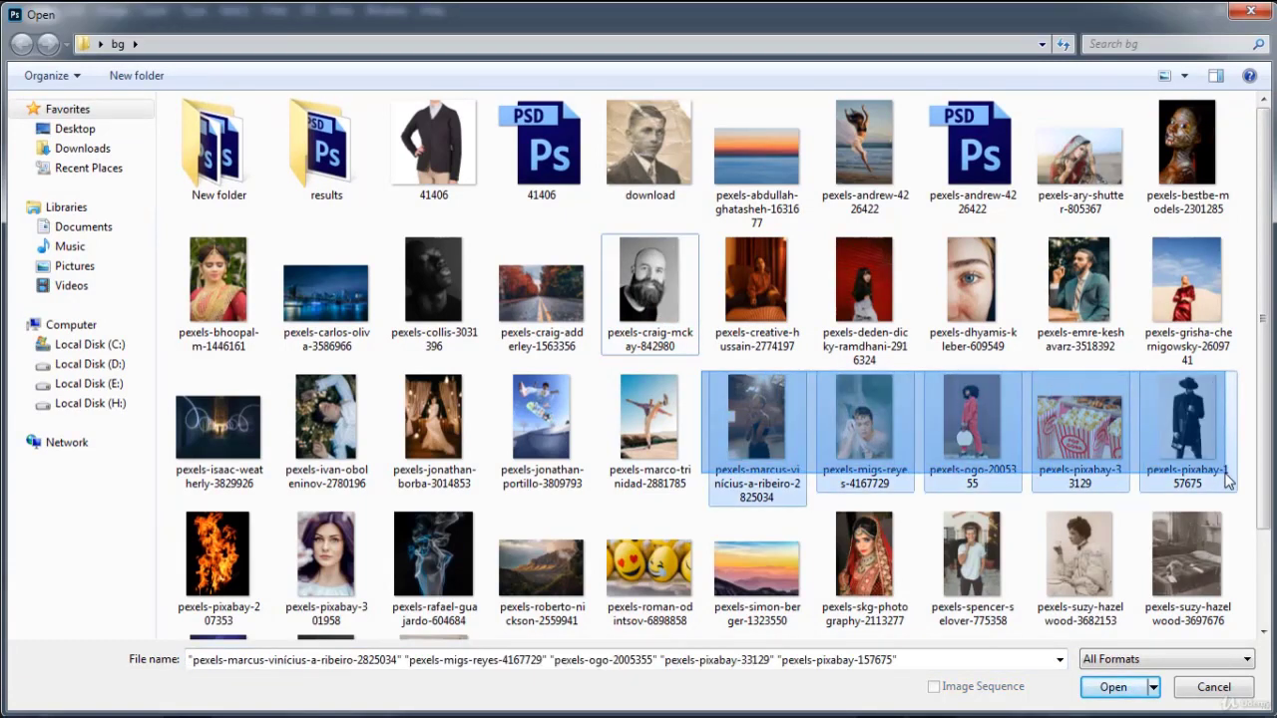
pyautogui.moveTo(1253, 424); pyautogui.dragTo(228, 599)
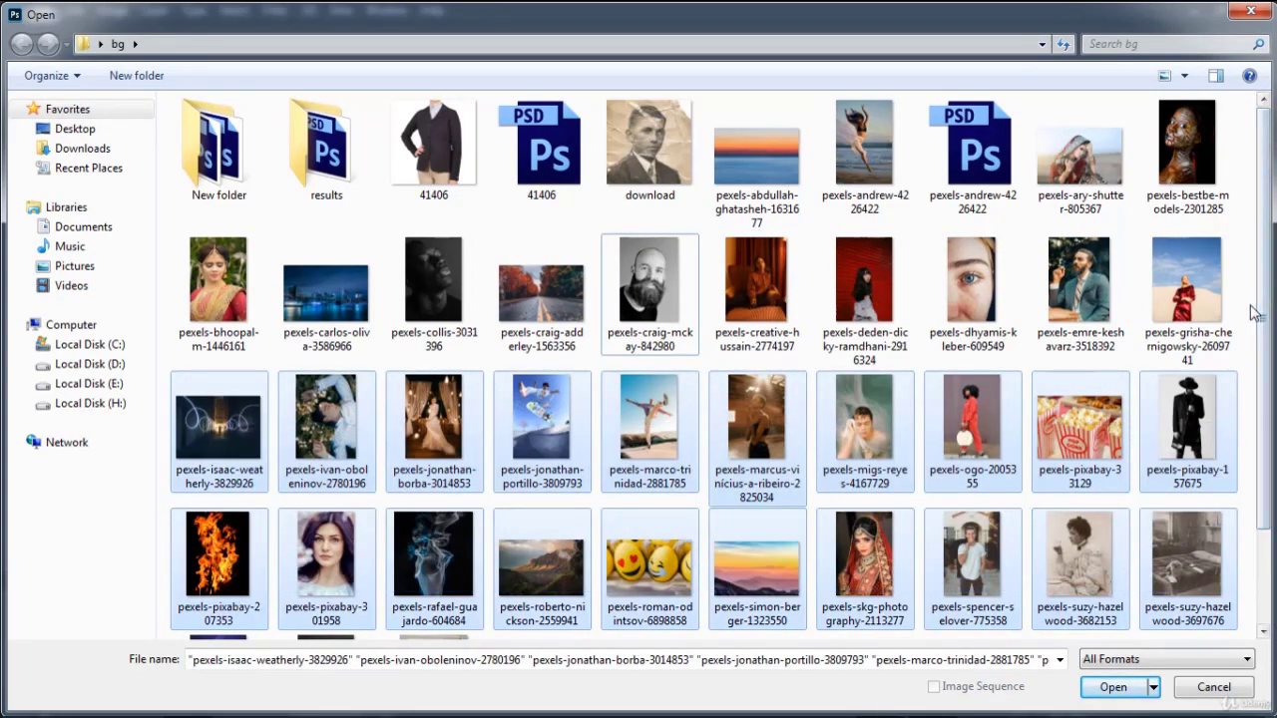
pyautogui.moveTo(1246, 312); pyautogui.dragTo(168, 629)
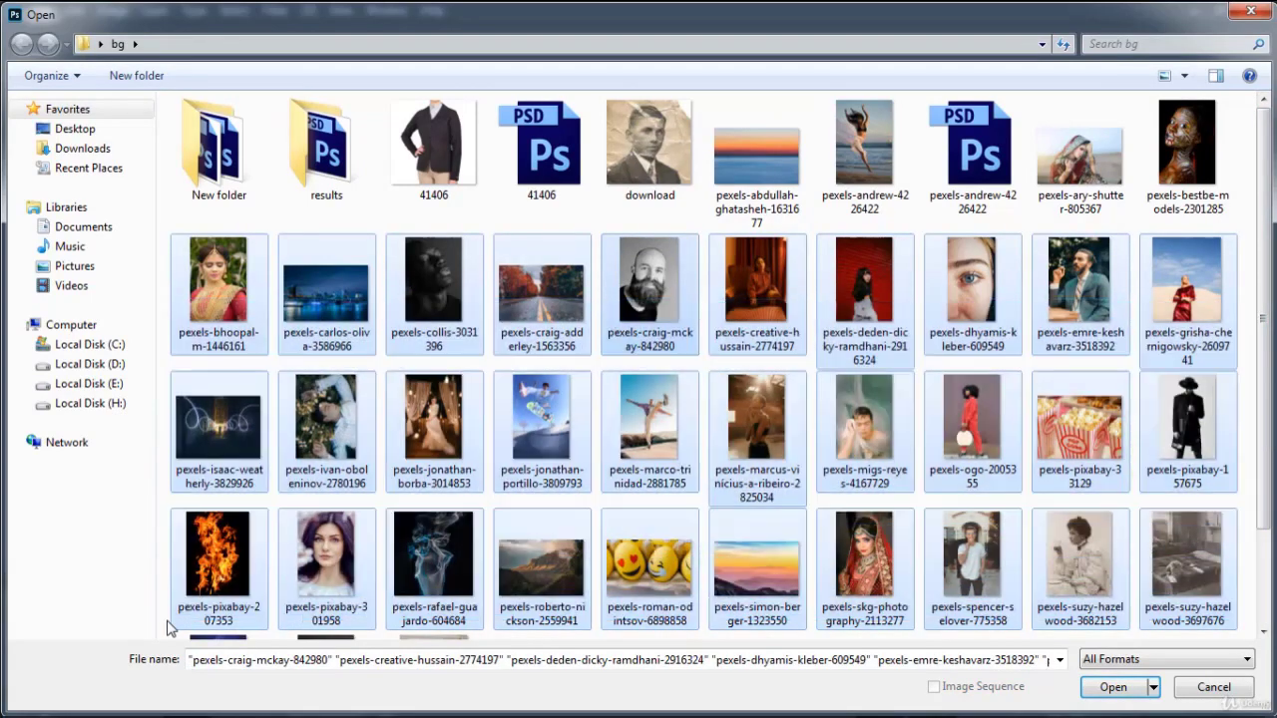
pyautogui.click(1109, 688)
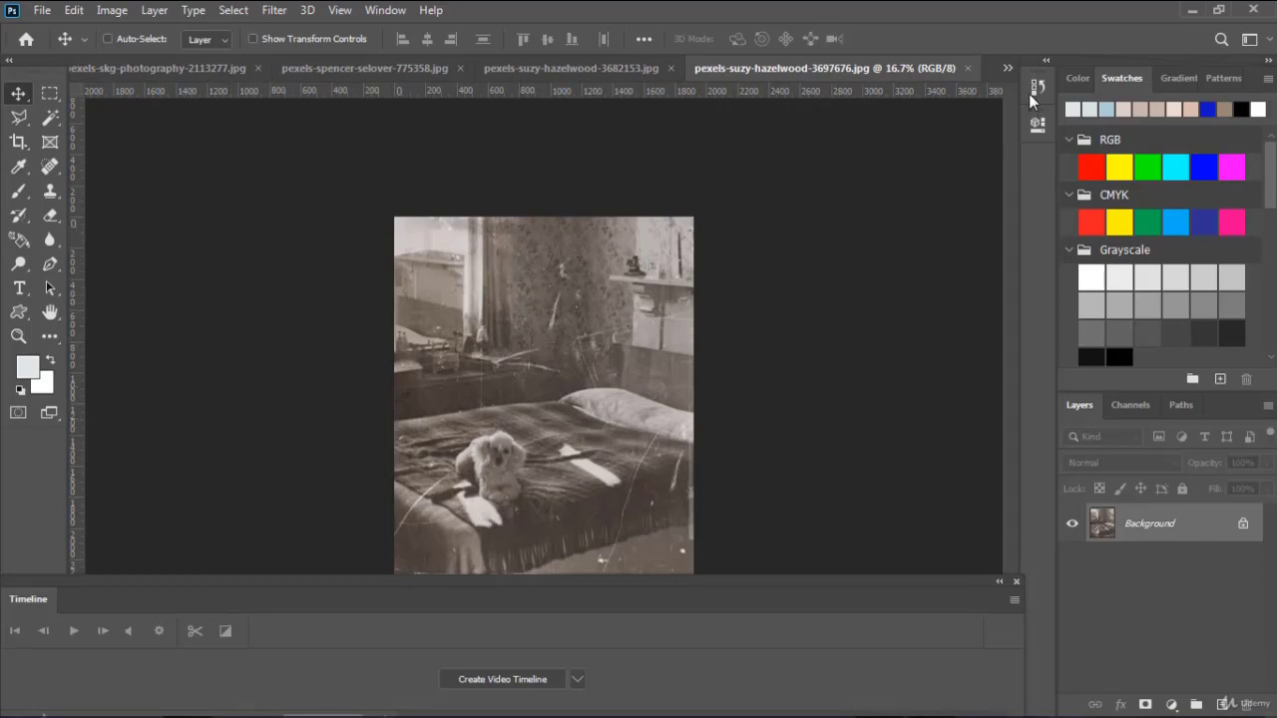
# - View the open images by switching to the JPG numbered 3809793 and to the neighbouring one numbered 2881785
pyautogui.click(1009, 69)
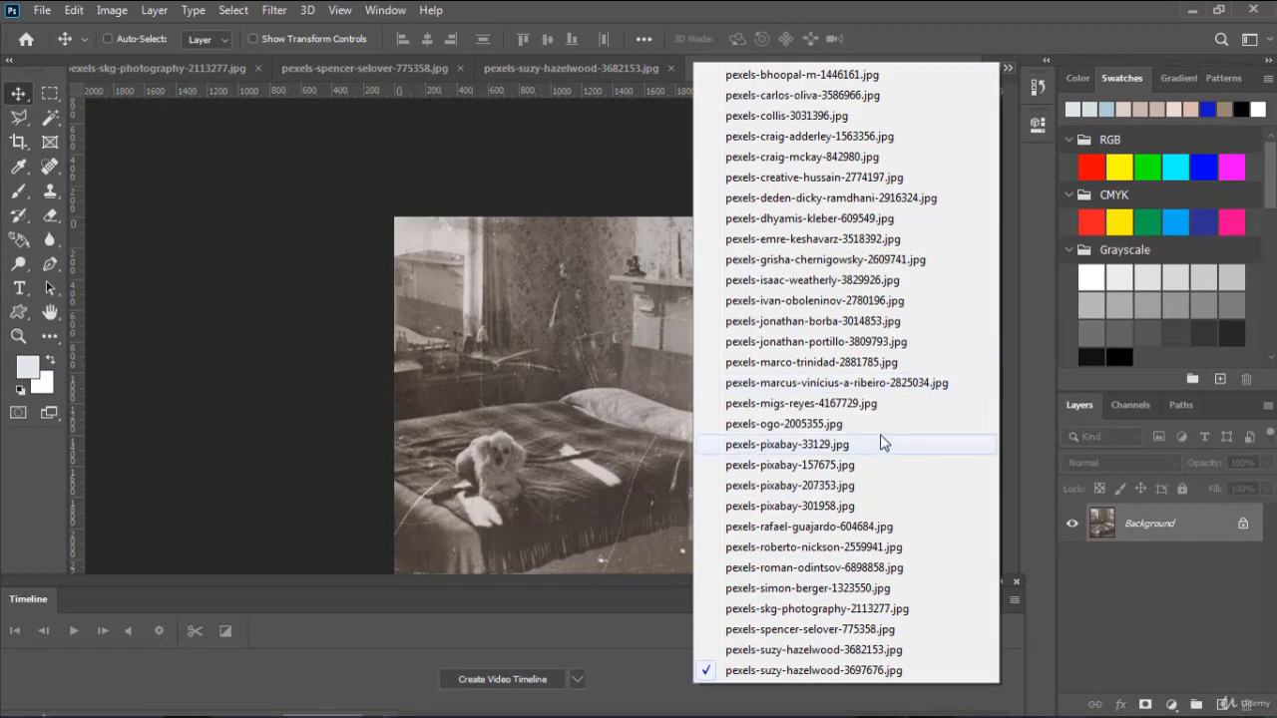
pyautogui.click(885, 345)
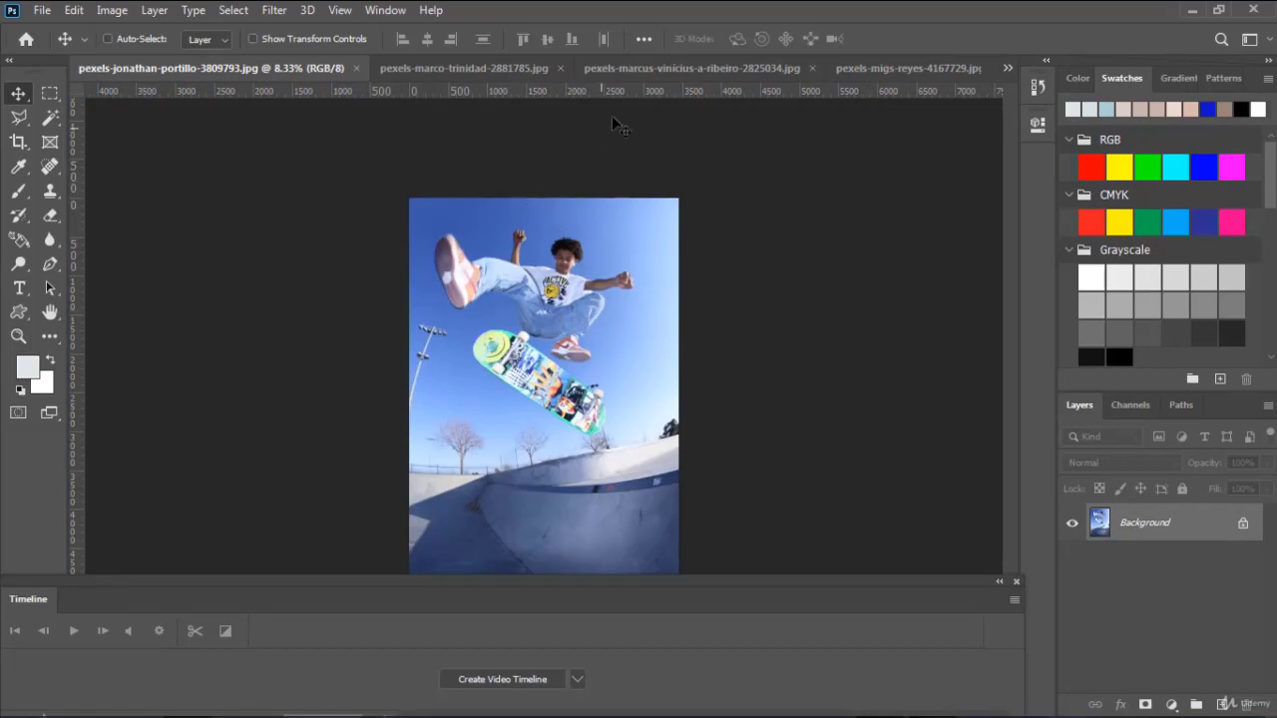
pyautogui.click(656, 69)
pyautogui.click(355, 71)
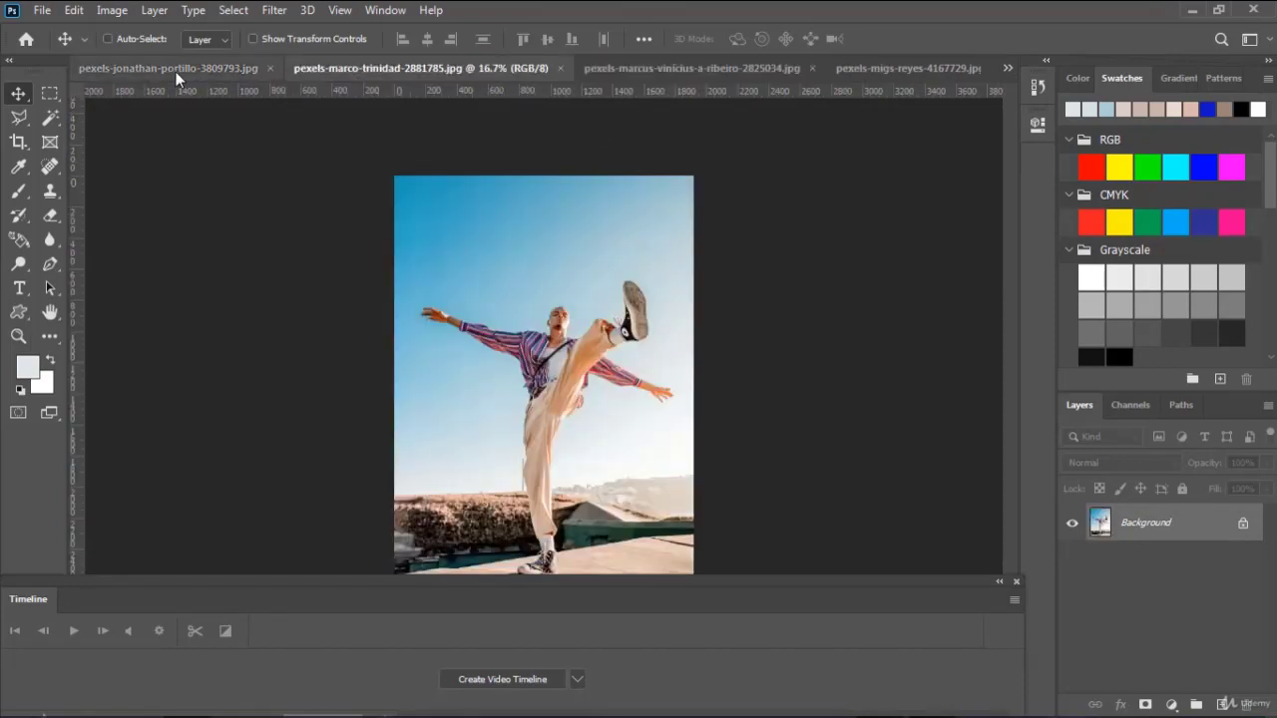
pyautogui.click(175, 71)
pyautogui.click(464, 75)
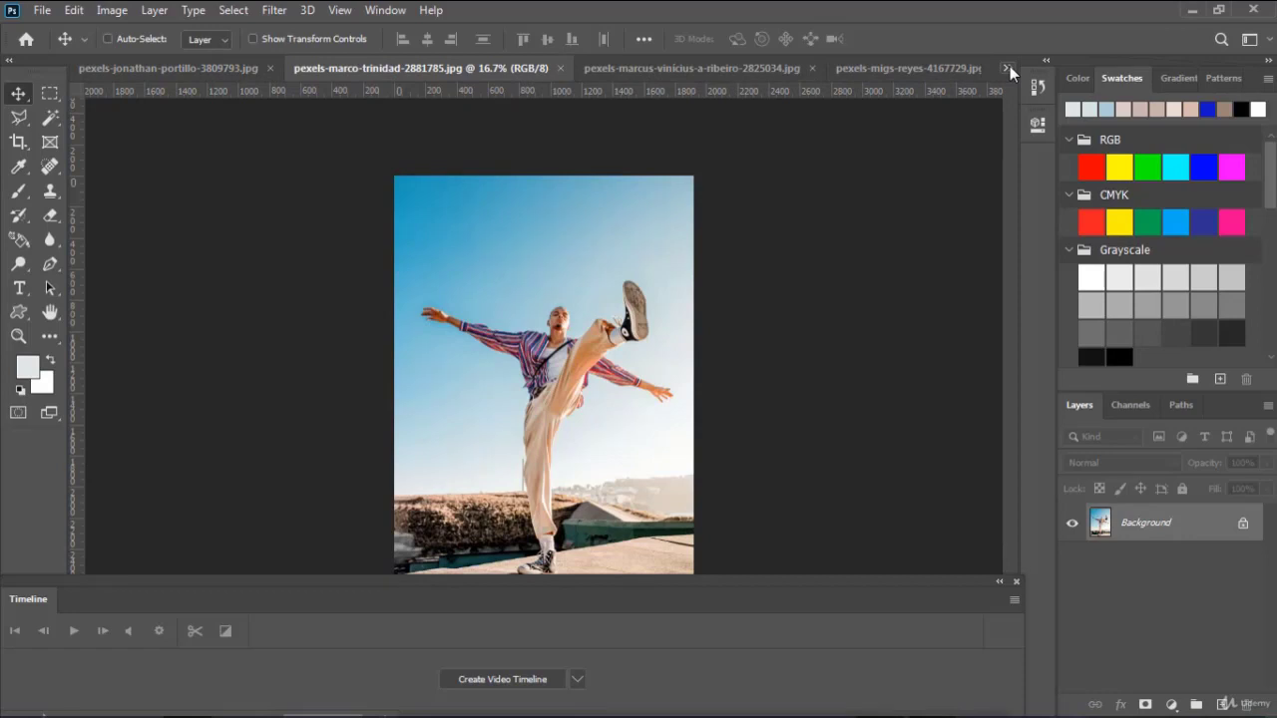
# - Switch to the open JPG numbered 2609741 from the full list of open documents
pyautogui.click(1008, 68)
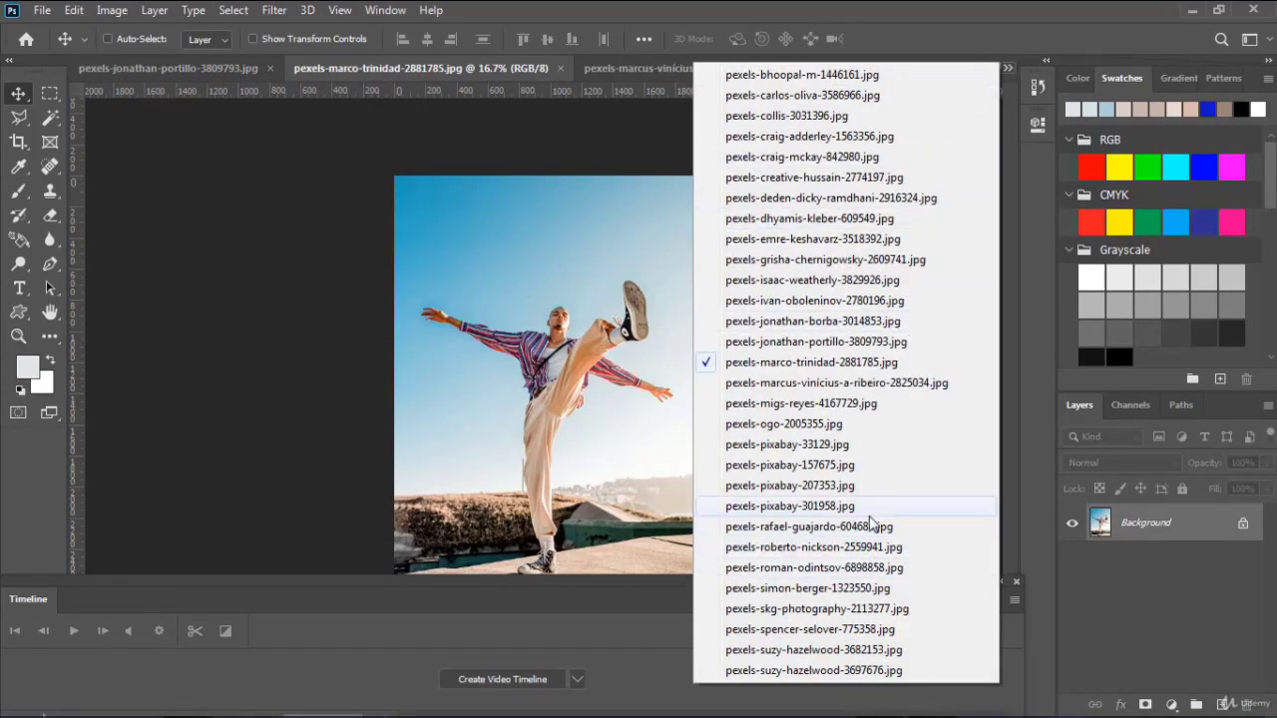
pyautogui.click(858, 261)
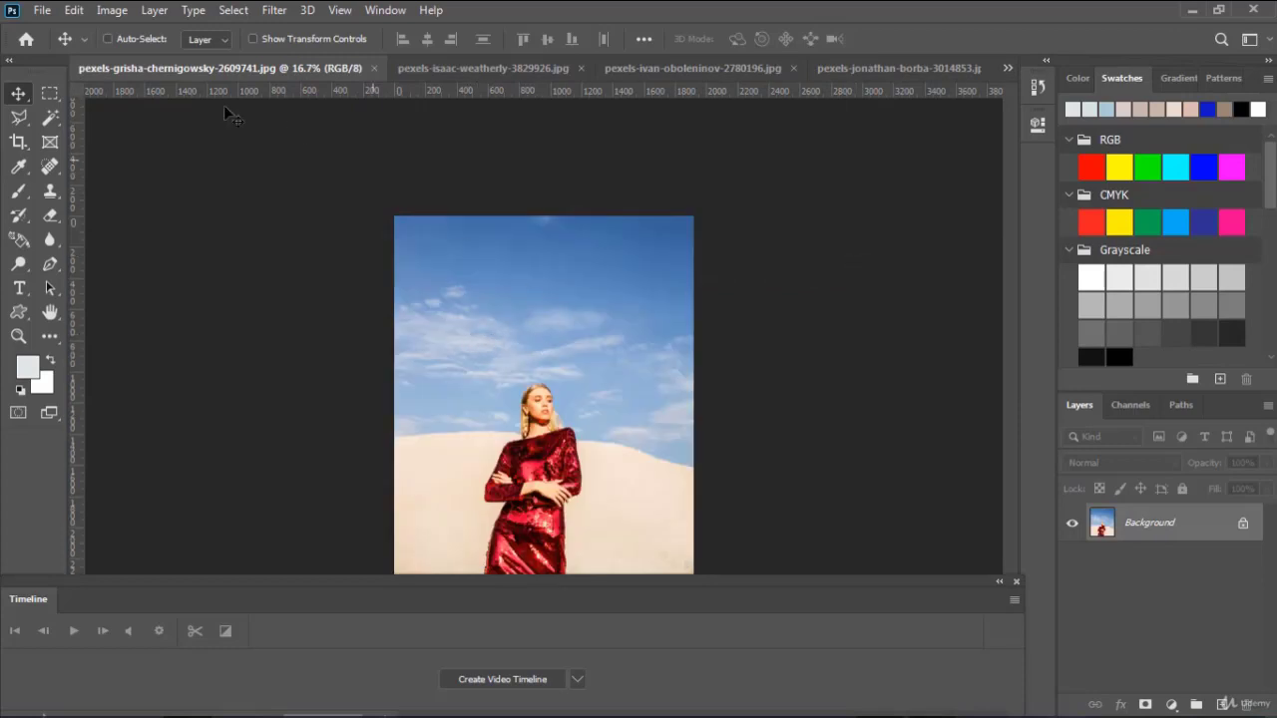
pyautogui.click(36, 14)
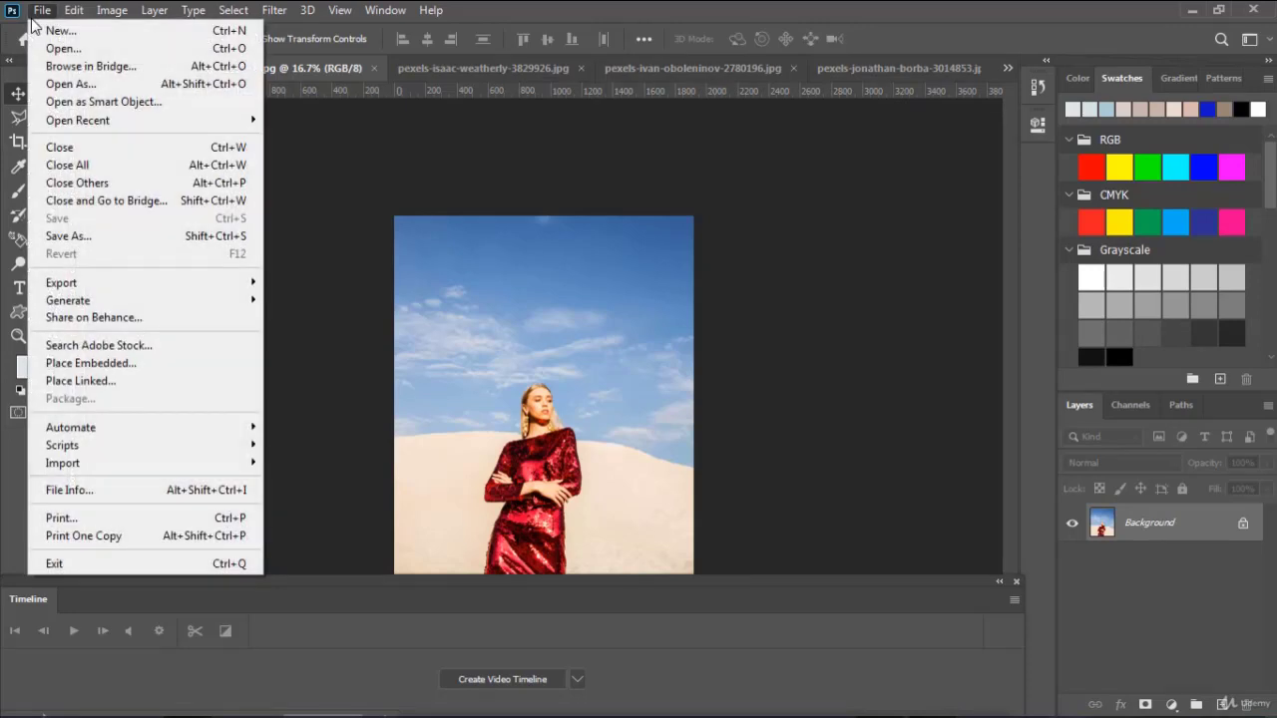
pyautogui.click(36, 14)
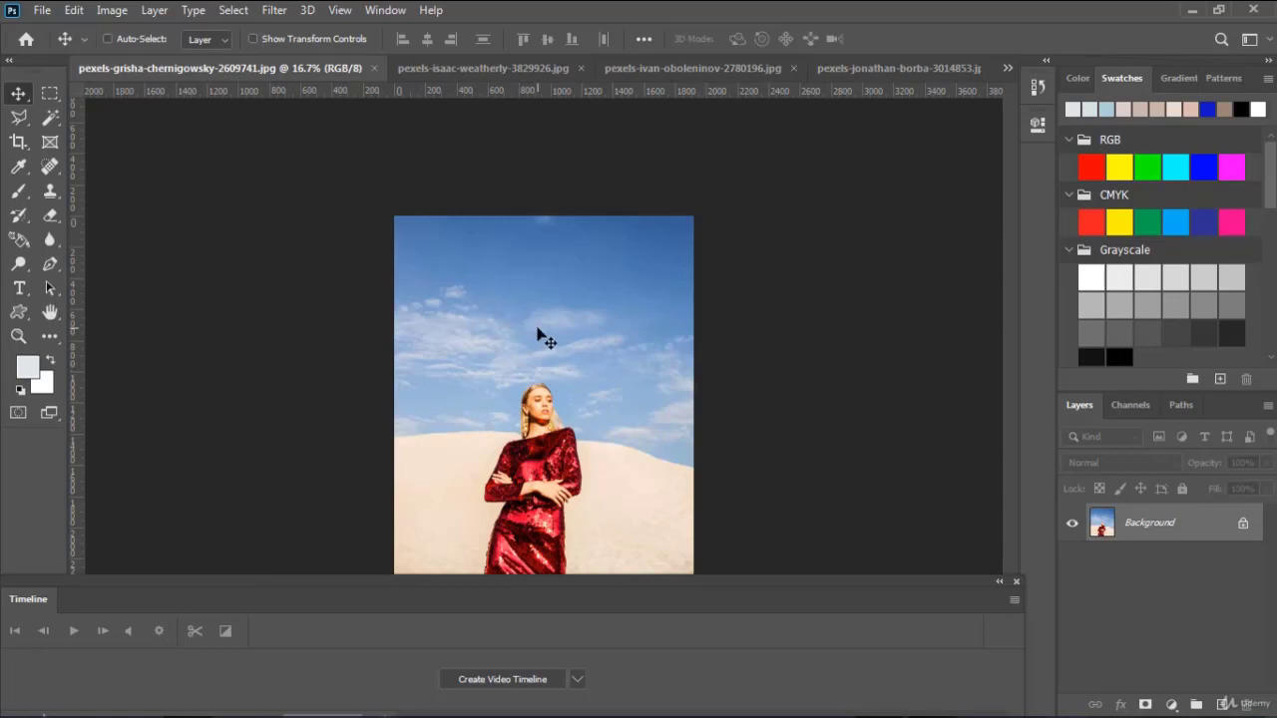
# - Copy the red-dress image into the document numbered 3829926 as a layer with the Move tool and delete that layer
pyautogui.moveTo(542, 336)
pyautogui.mouseDown()
pyautogui.moveTo(499, 72)
pyautogui.moveTo(518, 338)
pyautogui.mouseUp()
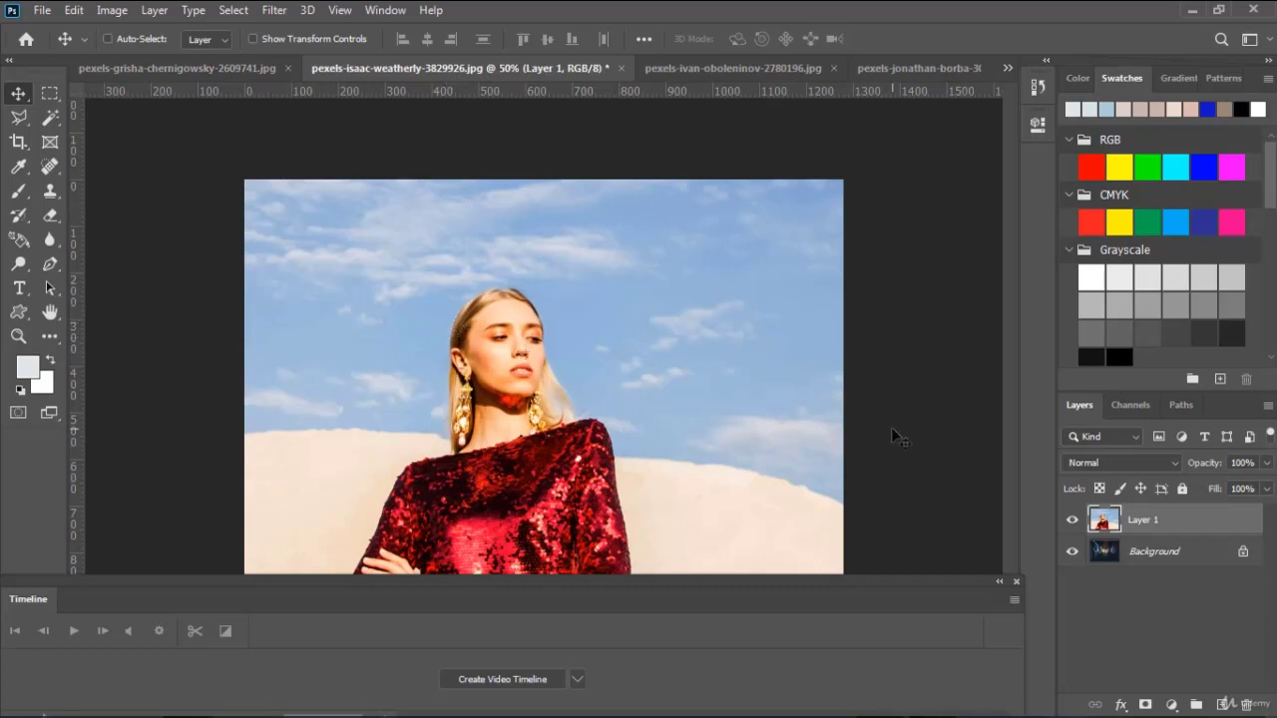
pyautogui.click(1246, 705)
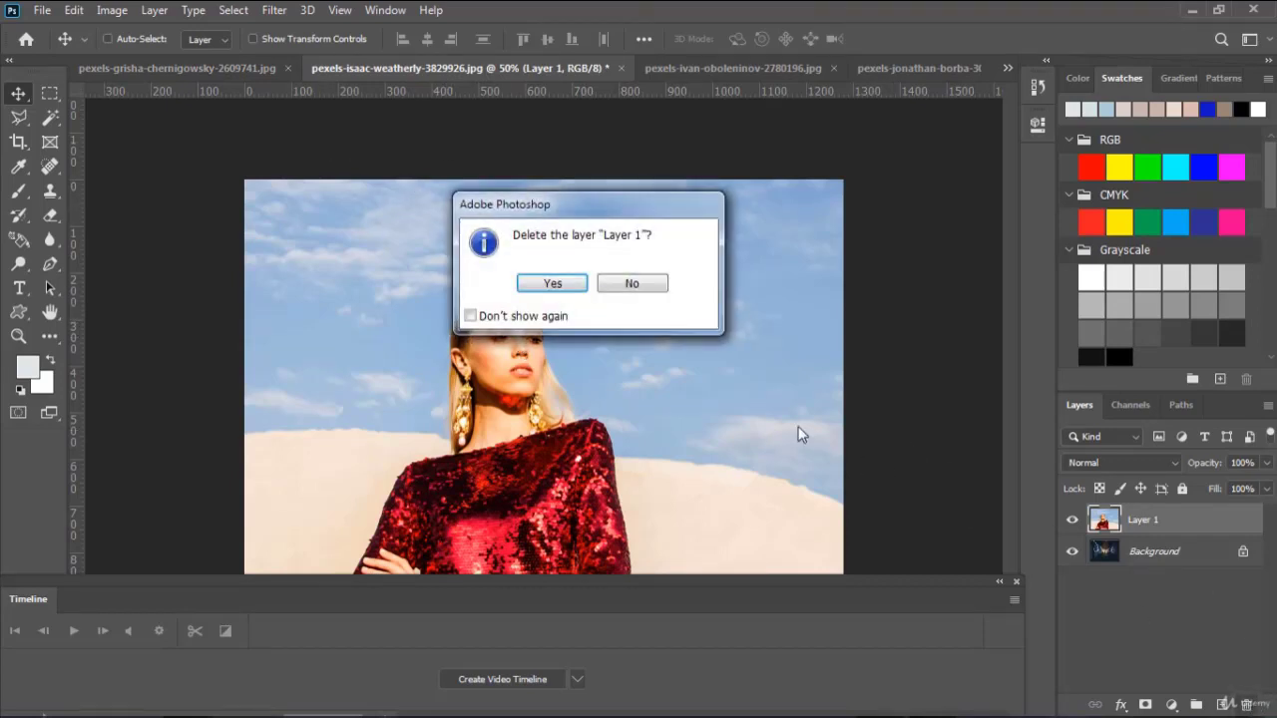
pyautogui.click(565, 284)
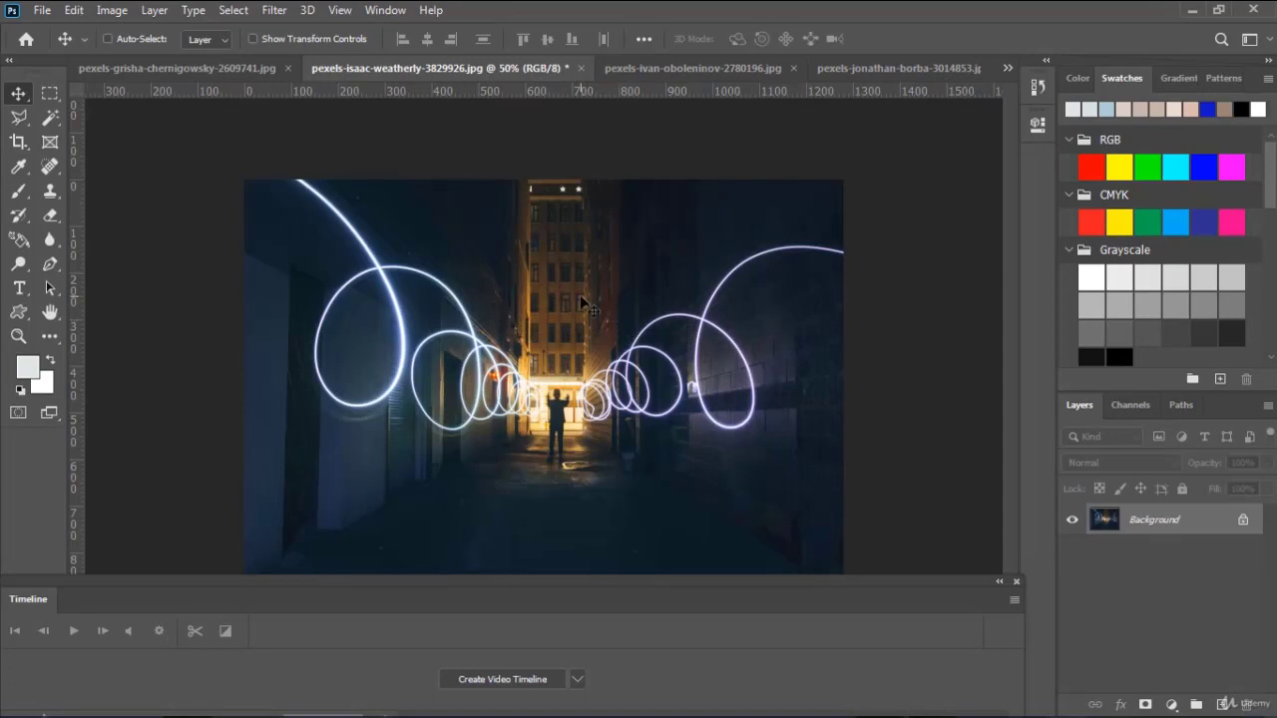
# - Move a copy of the light-trail image into the red-dress document as a layer and delete that layer
pyautogui.moveTo(584, 303); pyautogui.dragTo(545, 365)
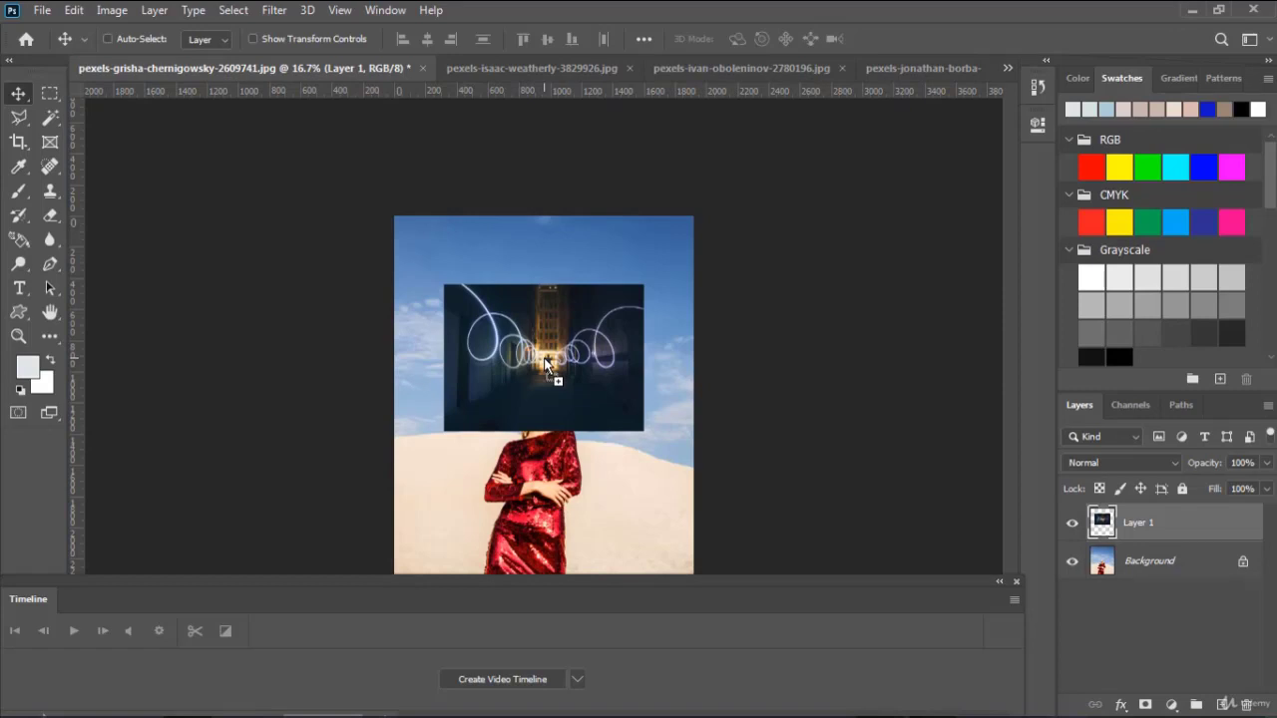
pyautogui.click(1242, 707)
pyautogui.click(552, 283)
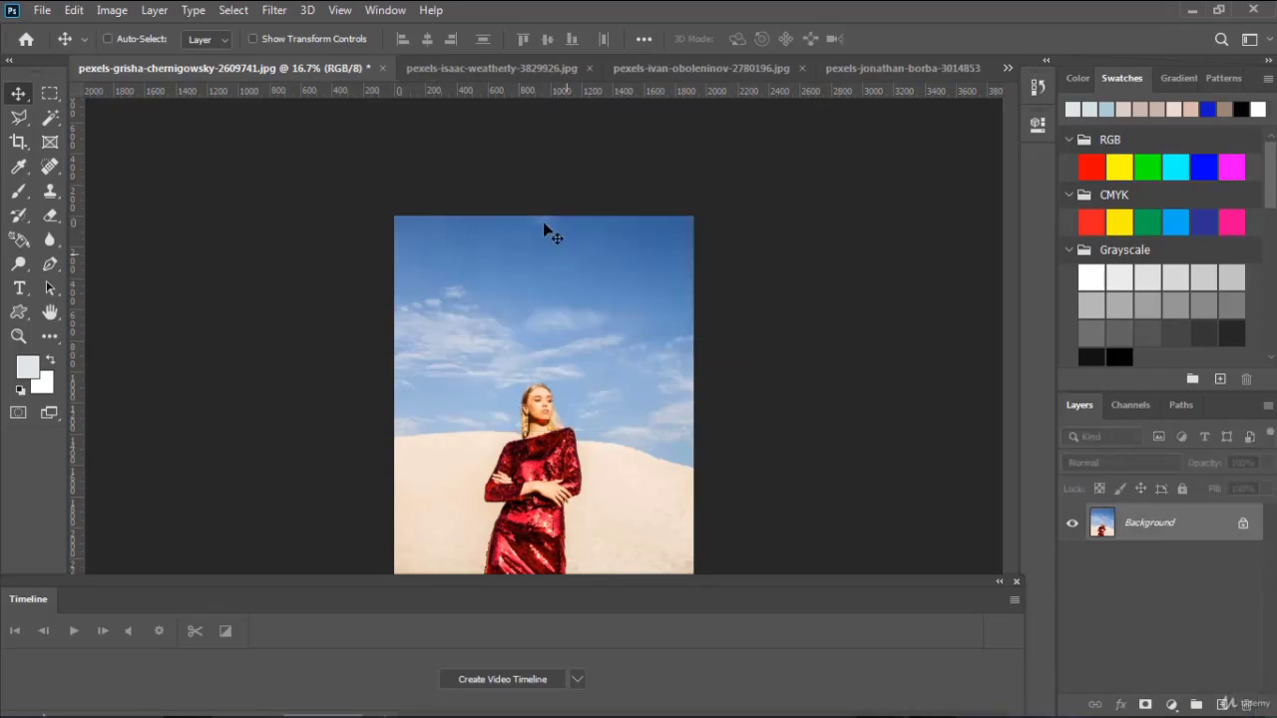
# - Place the light-trail image numbered 3829926 over the middle of the red-dress document as a new layer and hide the Timeline
pyautogui.click(491, 68)
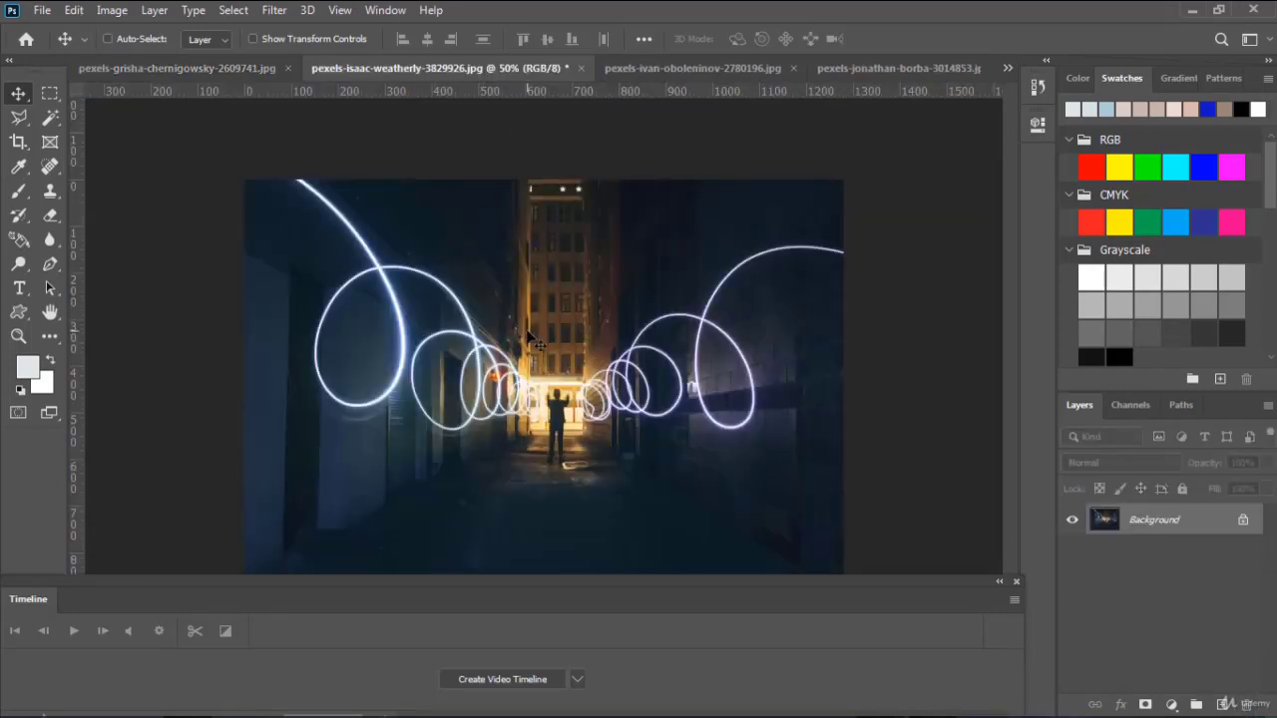
pyautogui.moveTo(529, 339); pyautogui.dragTo(317, 280)
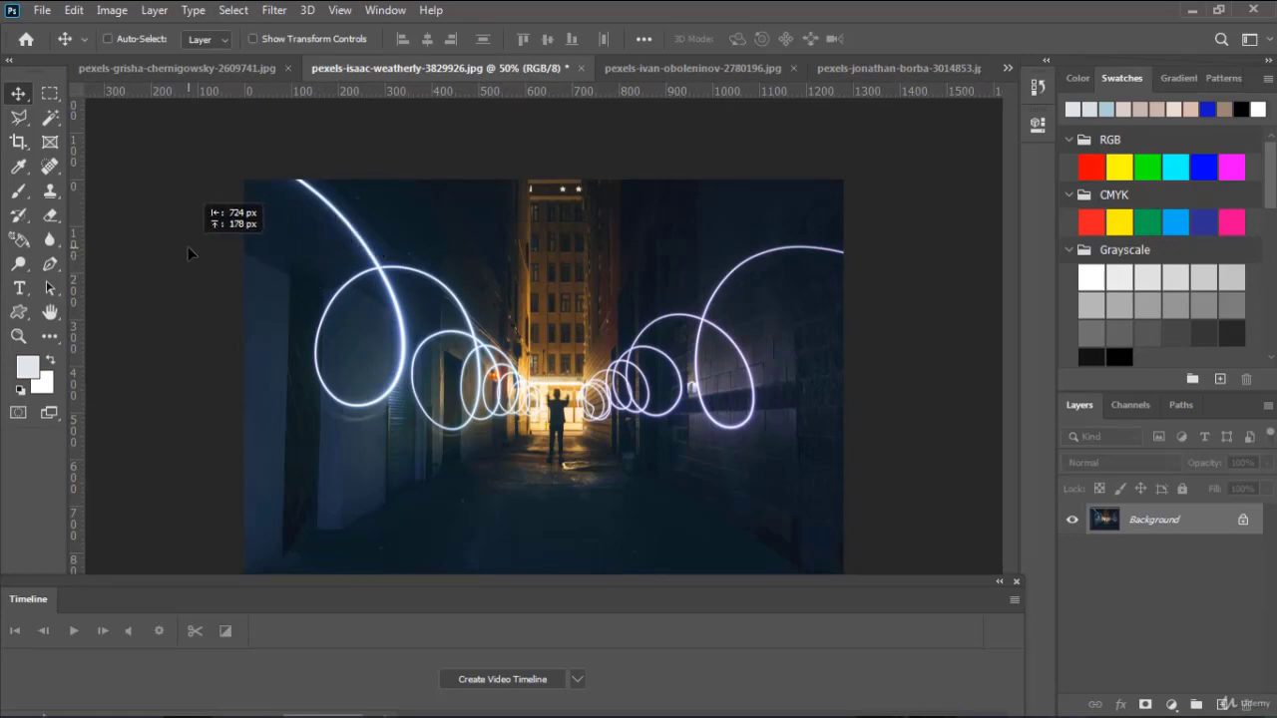
pyautogui.click(211, 69)
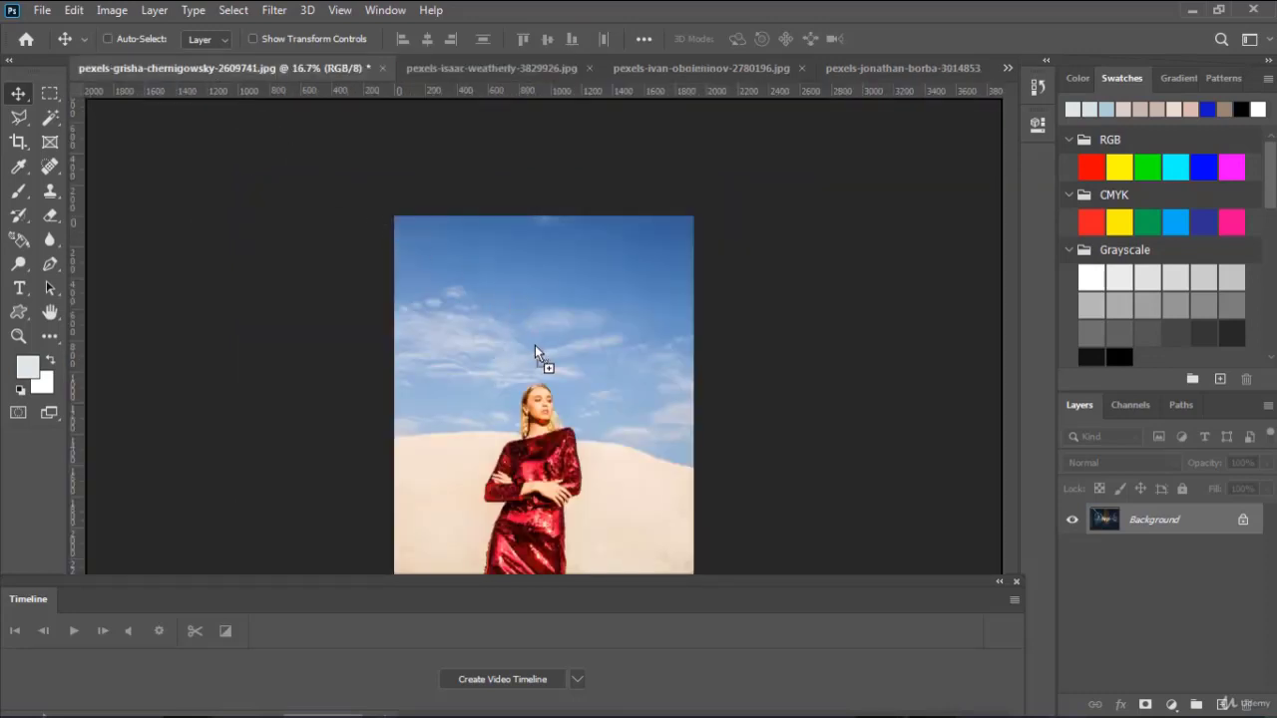
pyautogui.moveTo(535, 346); pyautogui.dragTo(535, 346)
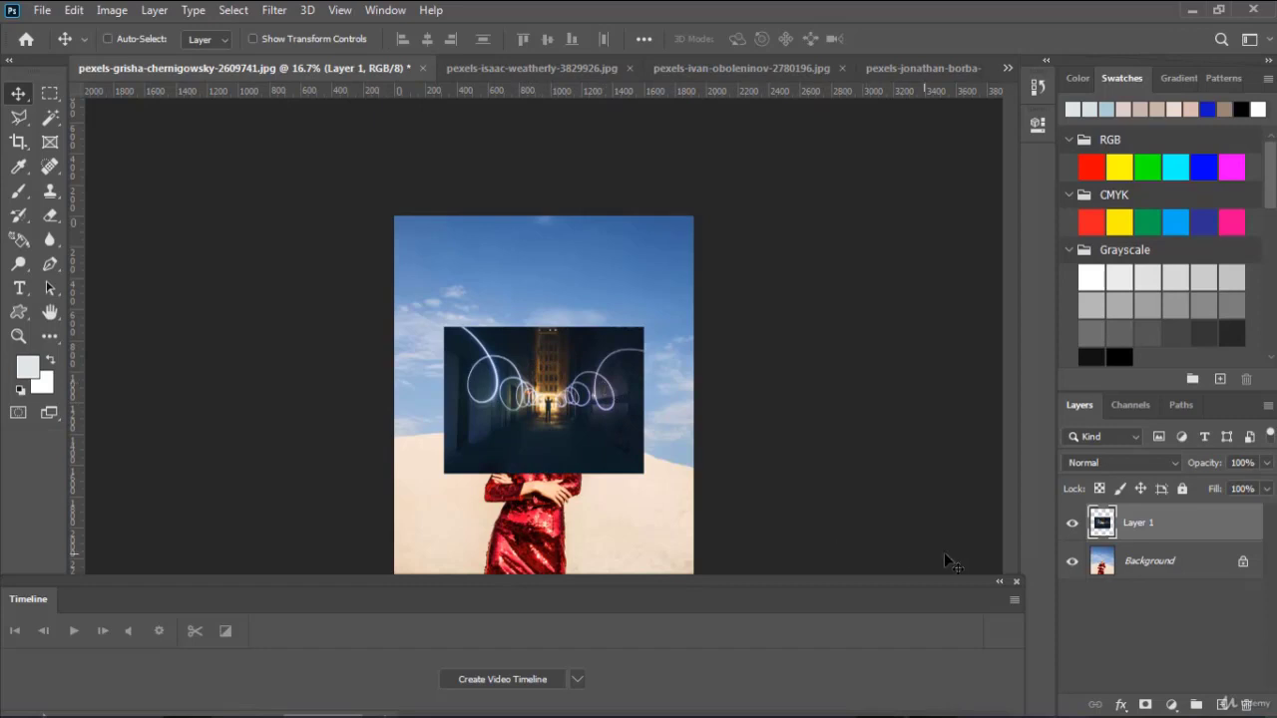
pyautogui.click(1016, 582)
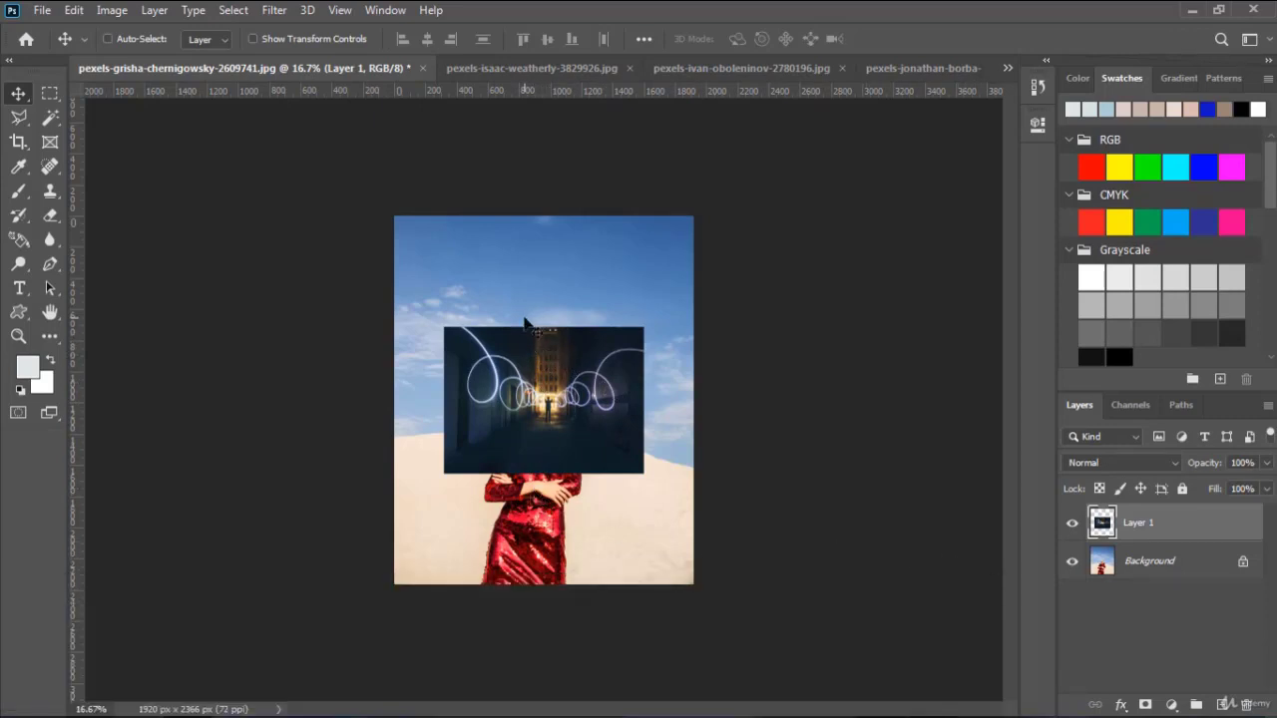
# - Close all open documents without saving the changes to the two edited images
pyautogui.click(43, 12)
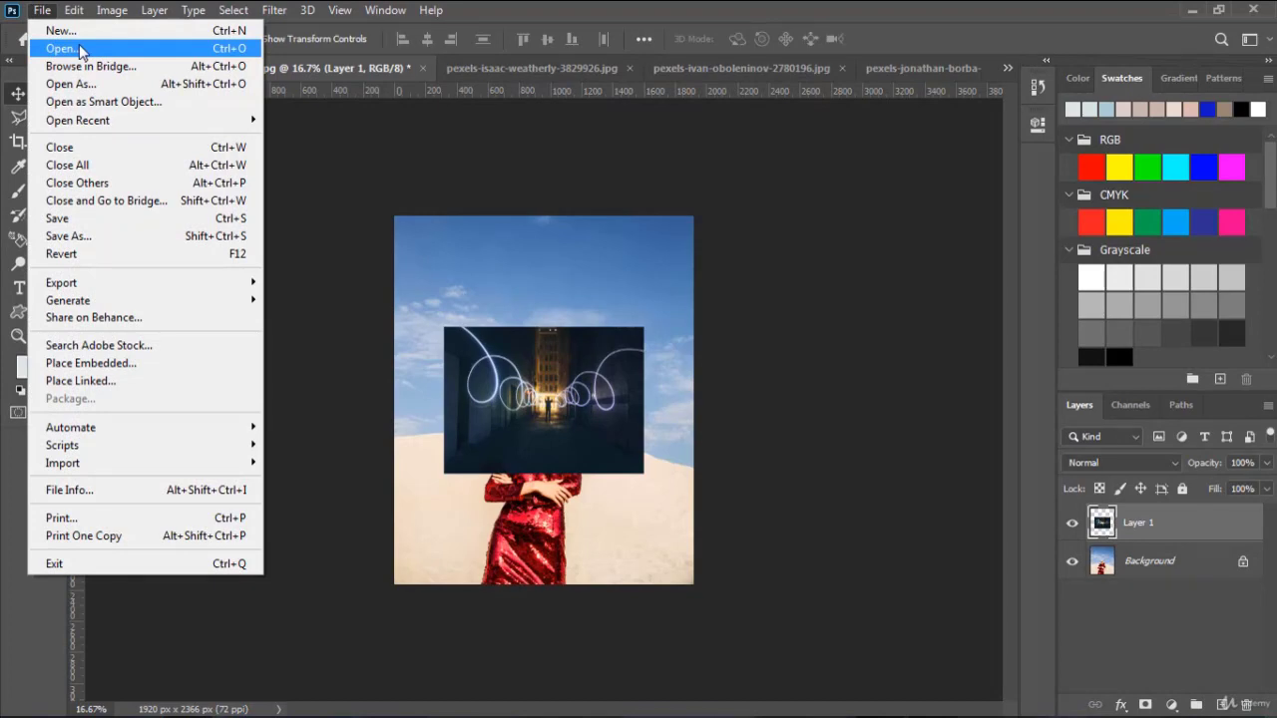
pyautogui.click(113, 170)
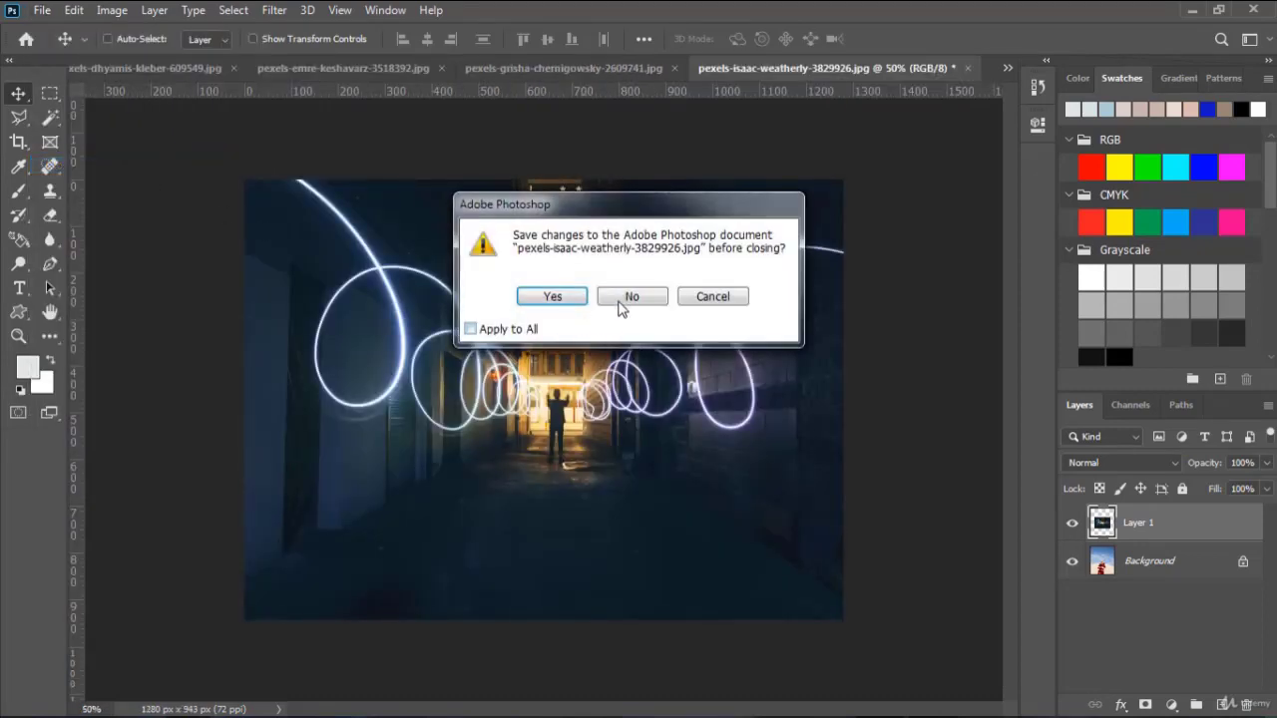
pyautogui.click(620, 300)
pyautogui.click(621, 297)
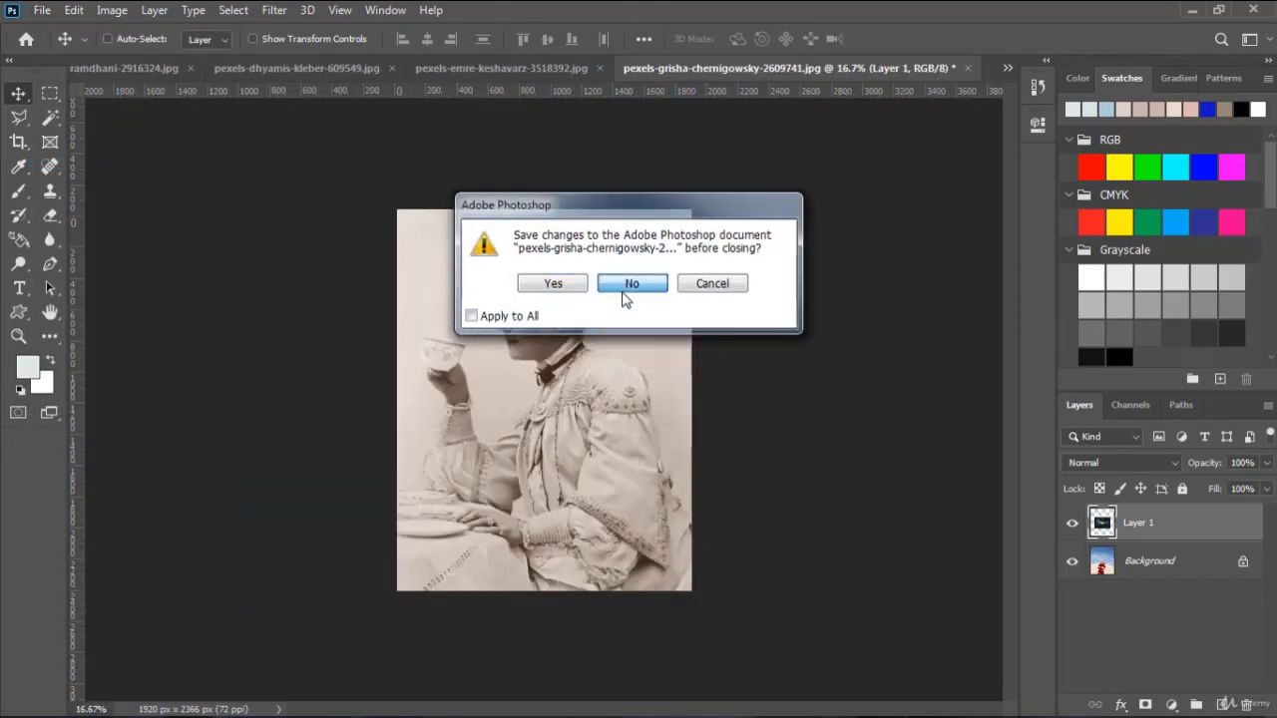
pyautogui.click(621, 297)
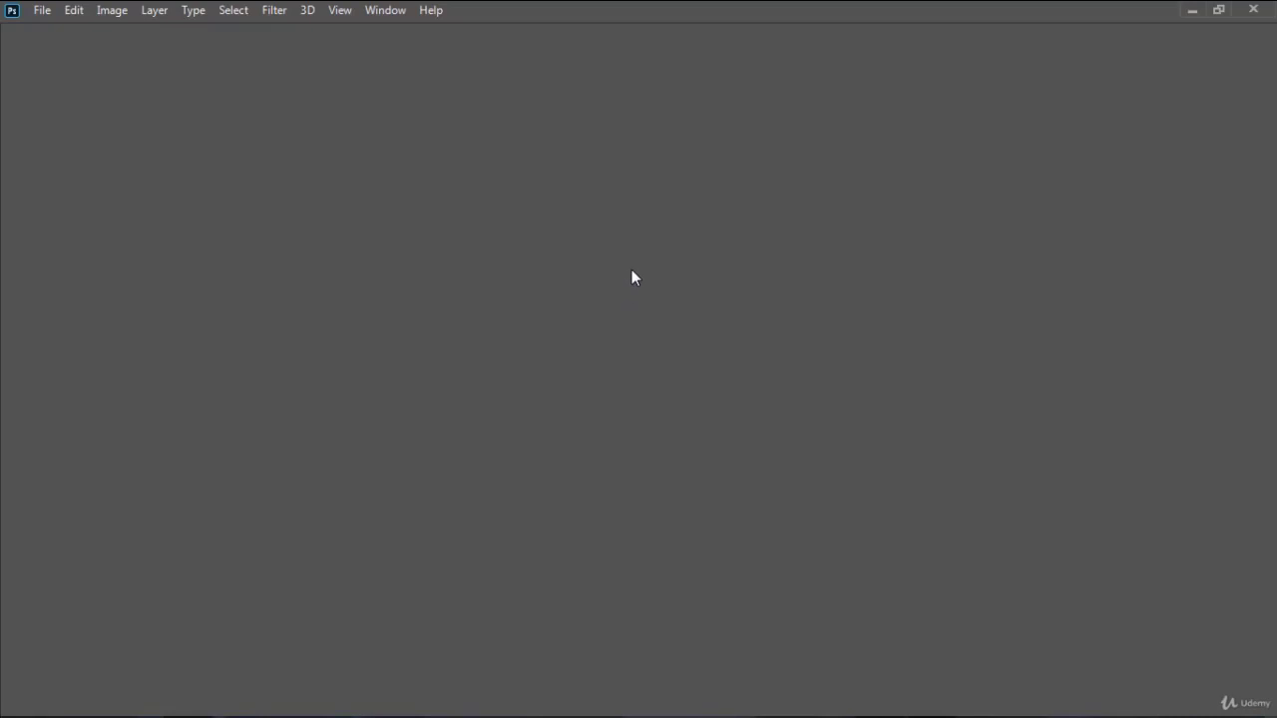
# - Try to browse the image files in Adobe Bridge
pyautogui.click(46, 10)
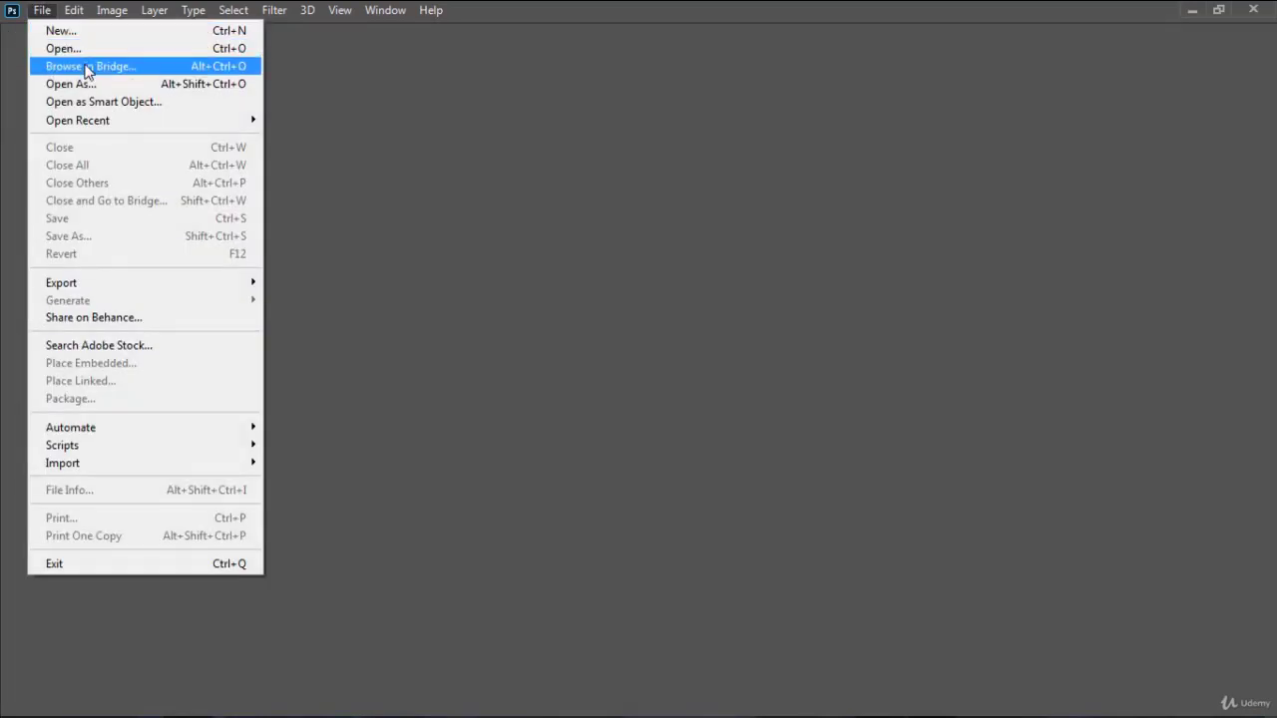
pyautogui.click(87, 67)
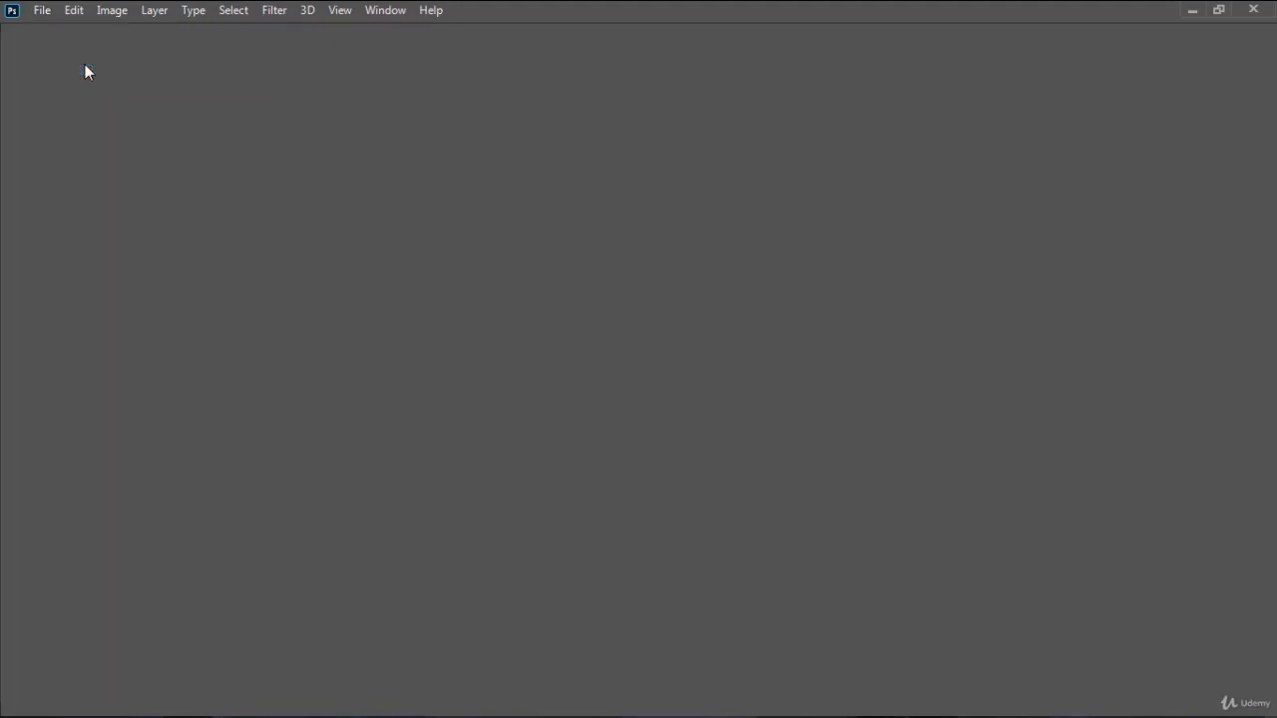
pyautogui.click(45, 12)
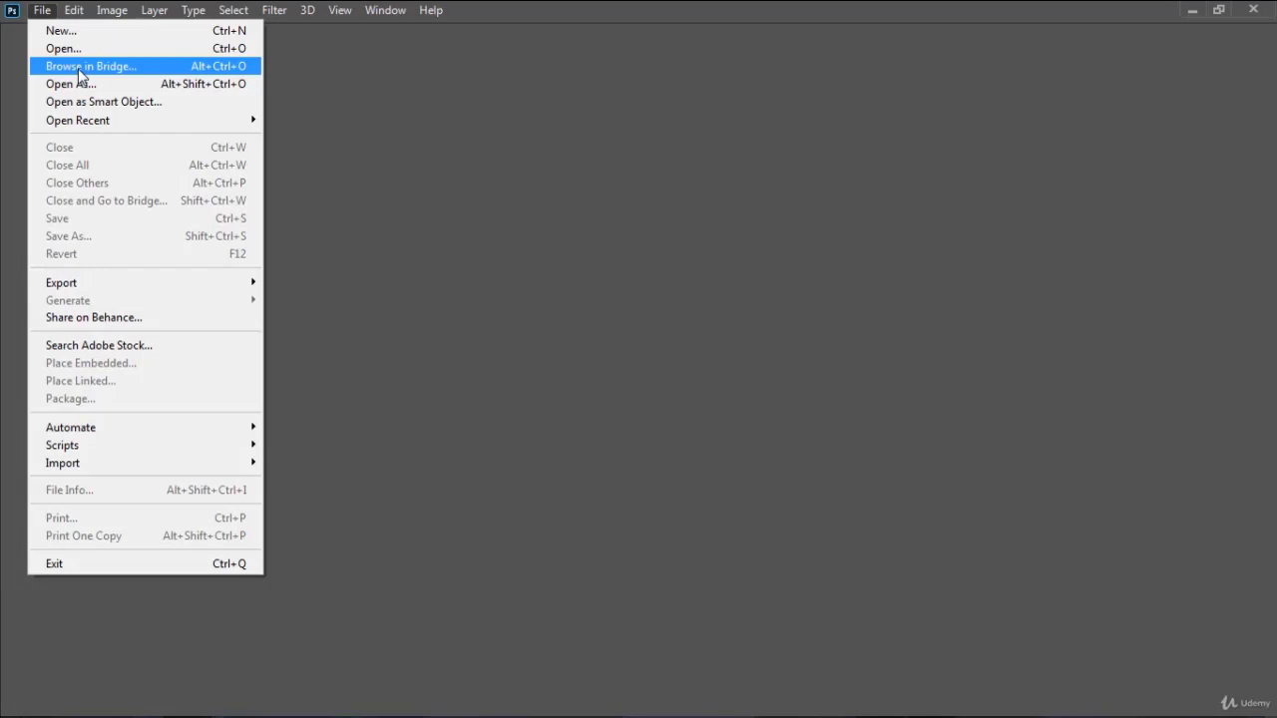
pyautogui.click(596, 212)
# - Switch to Windows Explorer, open the bg folder on the Desktop and look through its image files
pyautogui.click(175, 704)
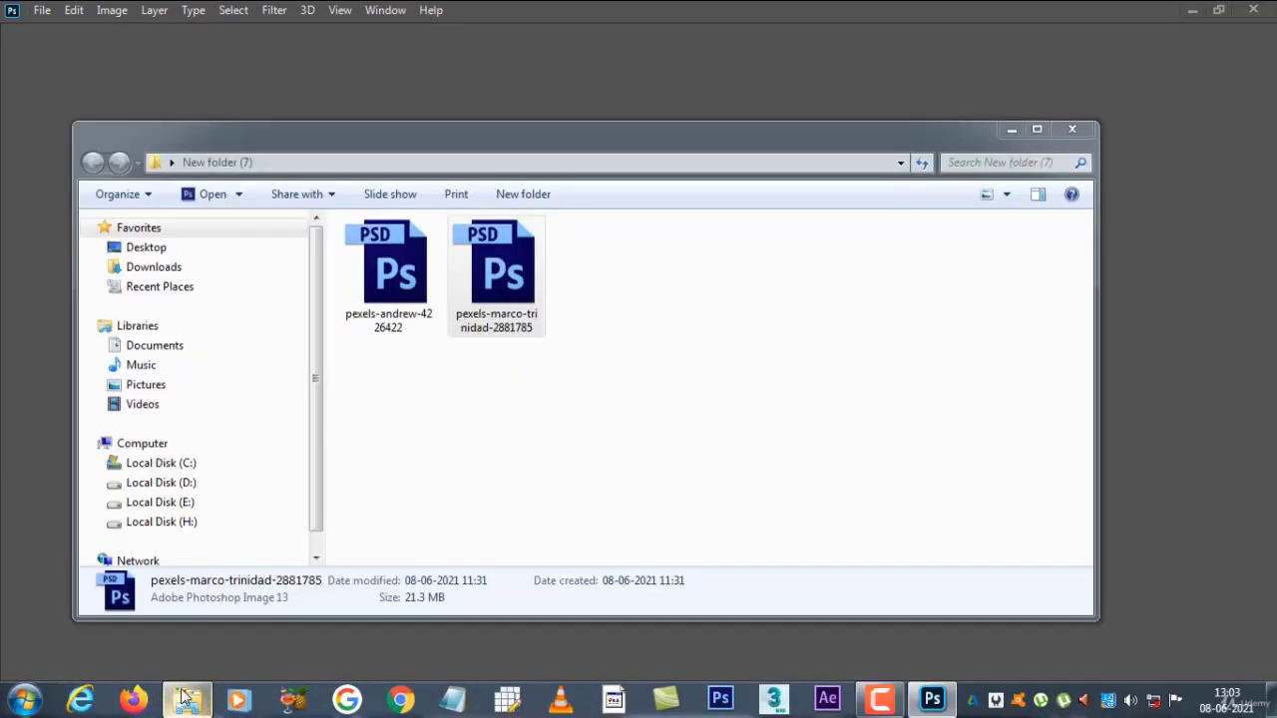
pyautogui.click(165, 249)
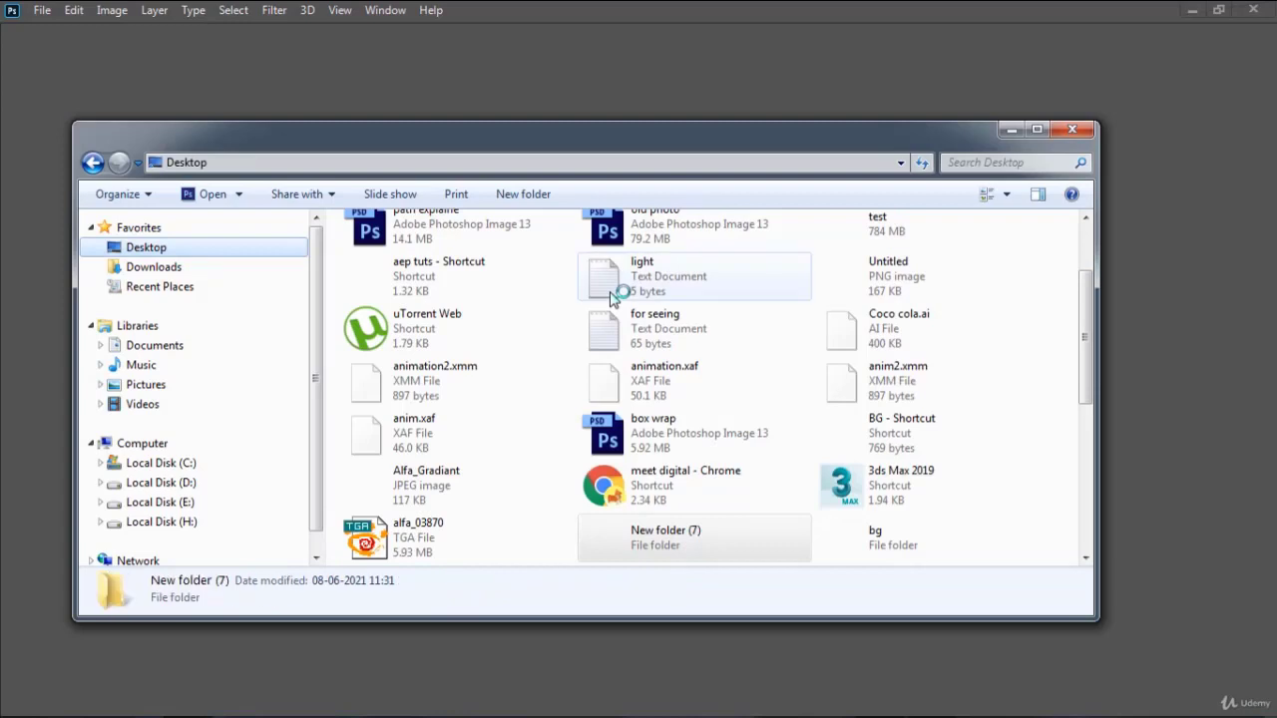
pyautogui.click(1055, 433)
pyautogui.scroll(-5, 1024, 405)
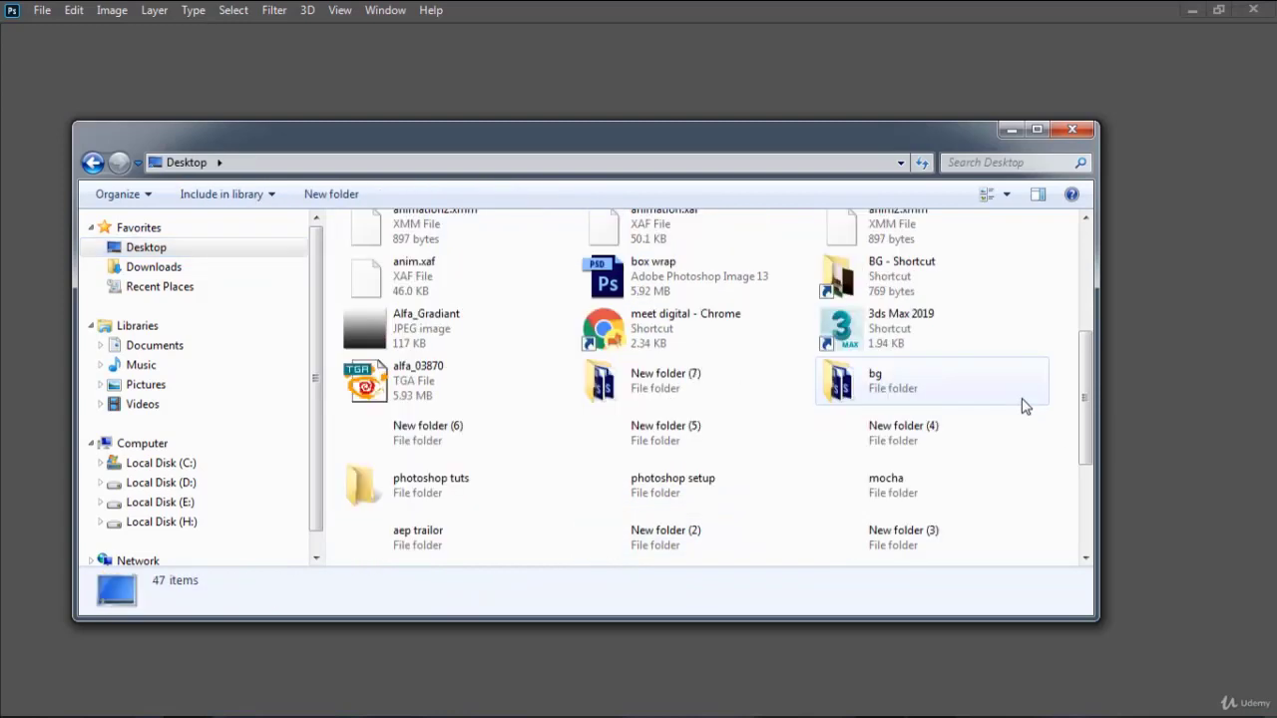
pyautogui.scroll(2, 929, 380)
pyautogui.doubleClick(900, 296)
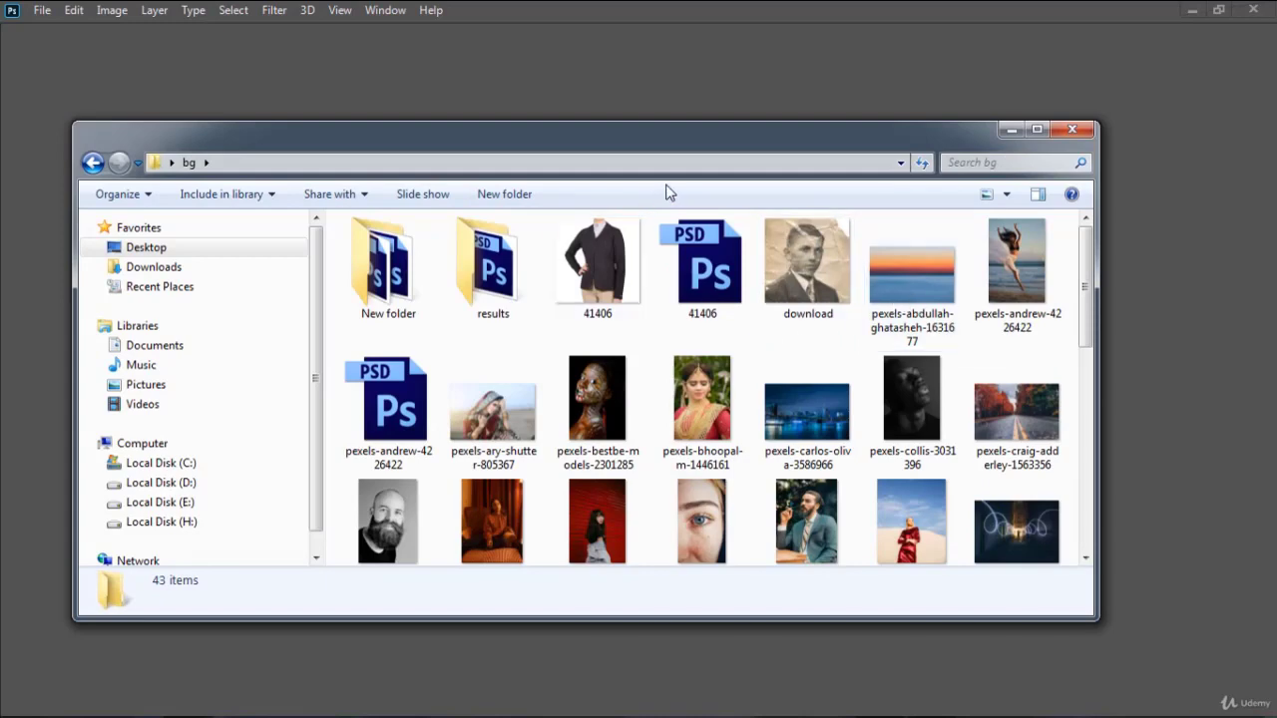
pyautogui.moveTo(706, 142); pyautogui.dragTo(702, 95)
pyautogui.scroll(-10, 715, 291)
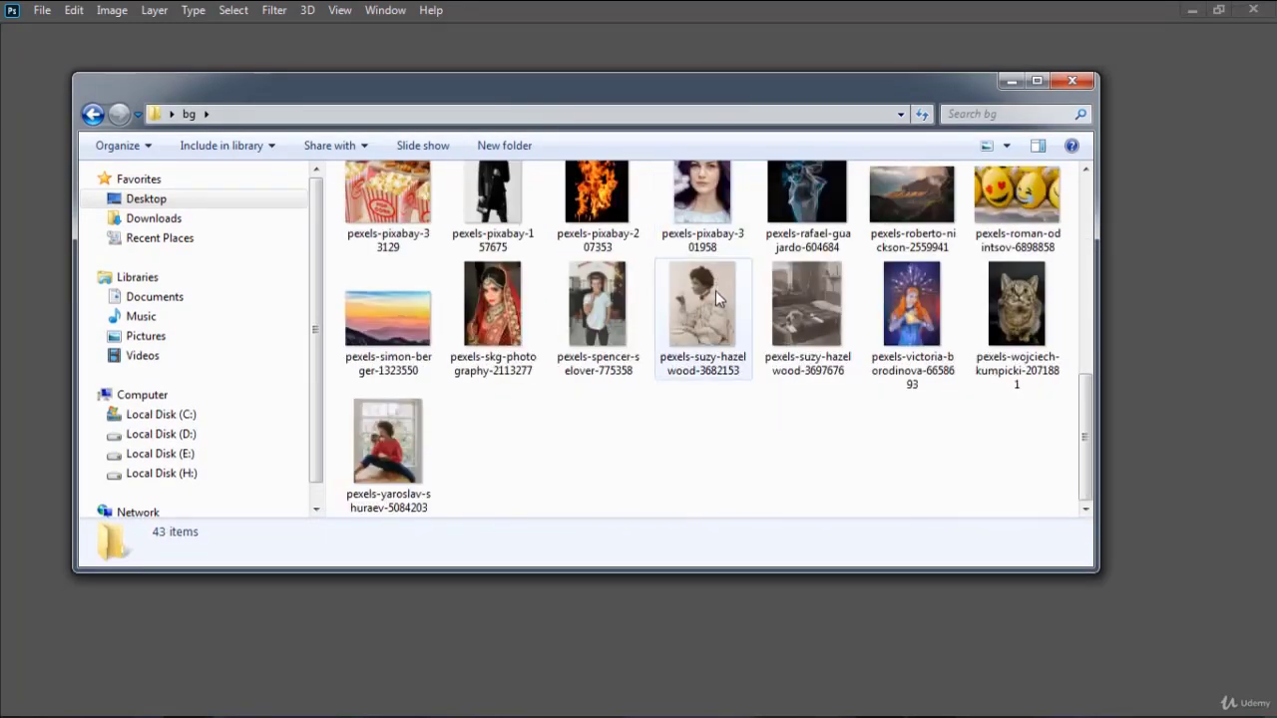
pyautogui.scroll(10, 715, 290)
pyautogui.scroll(-10, 716, 297)
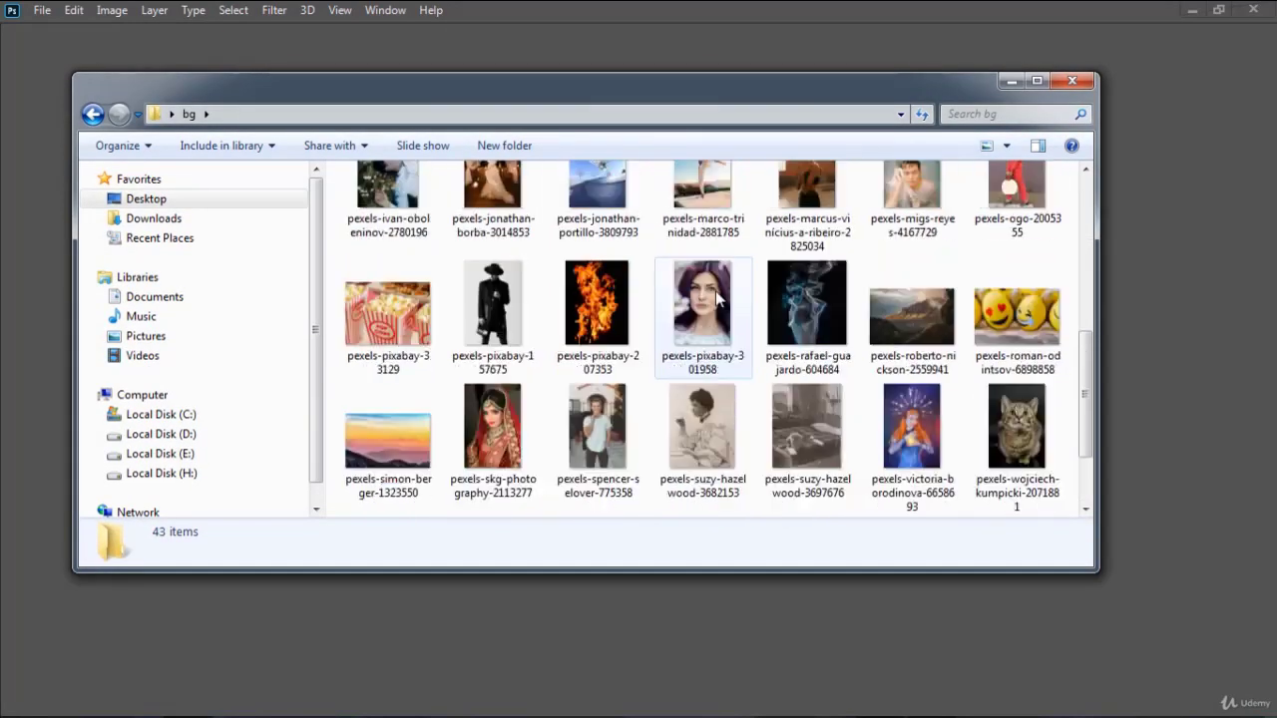
pyautogui.scroll(10, 715, 296)
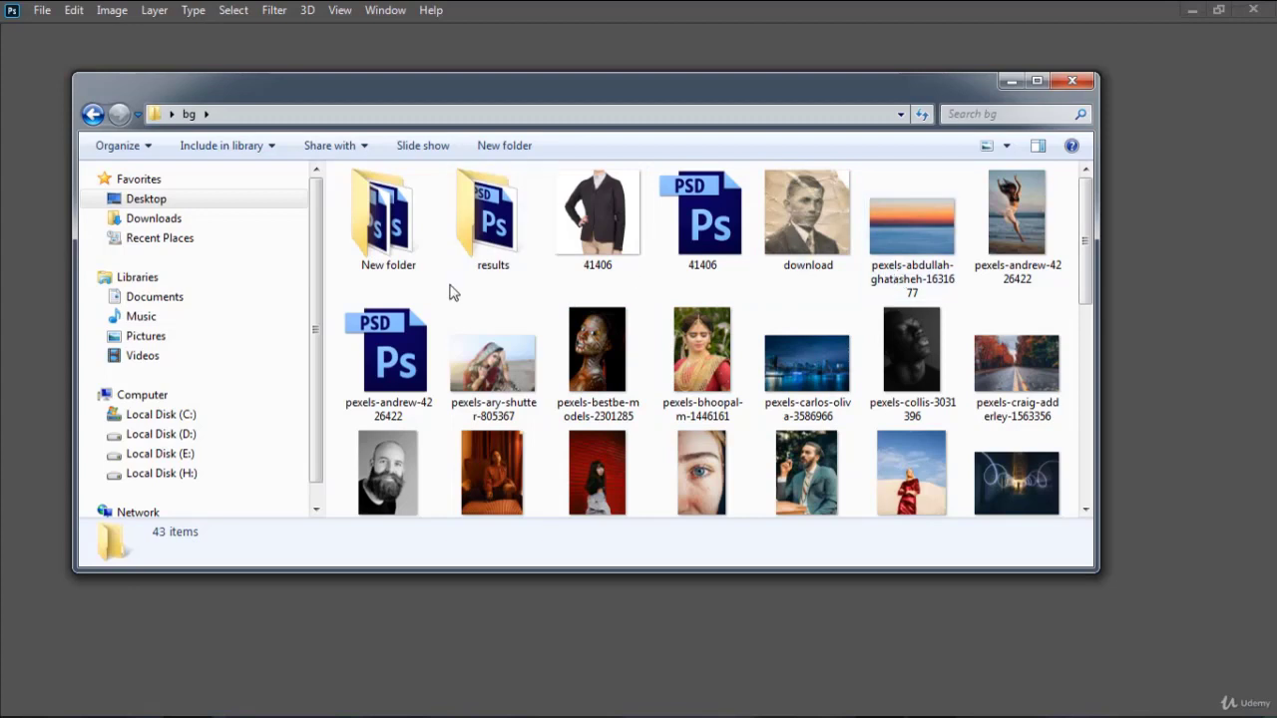
# - Switch back to Photoshop and try to open the JPEG image numbered 2774197 with Open As in the Photoshop format
pyautogui.click(51, 11)
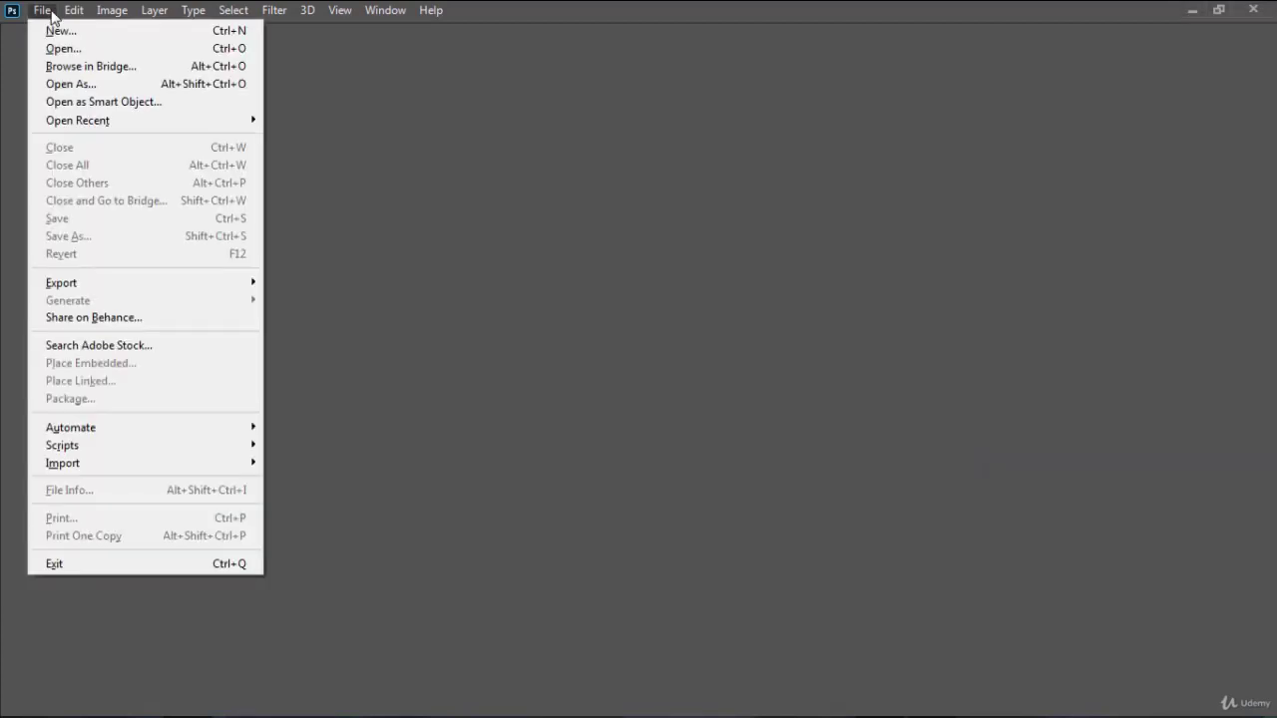
pyautogui.click(73, 82)
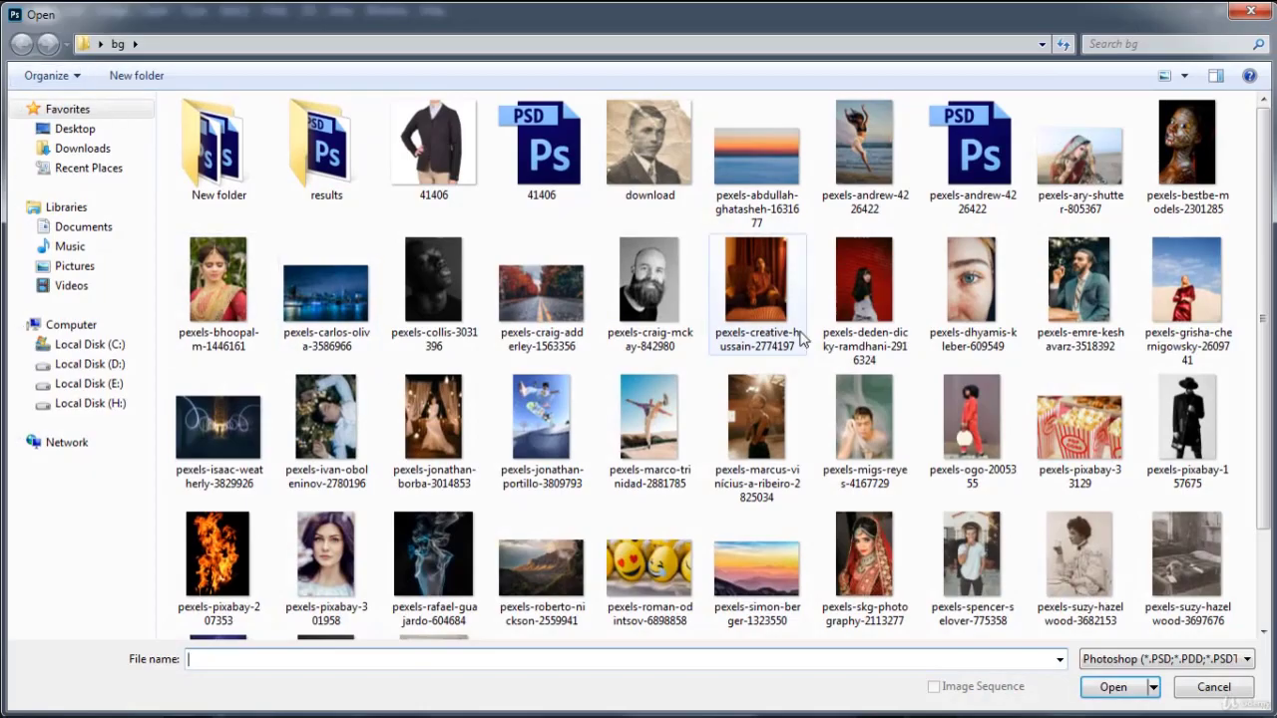
pyautogui.doubleClick(770, 290)
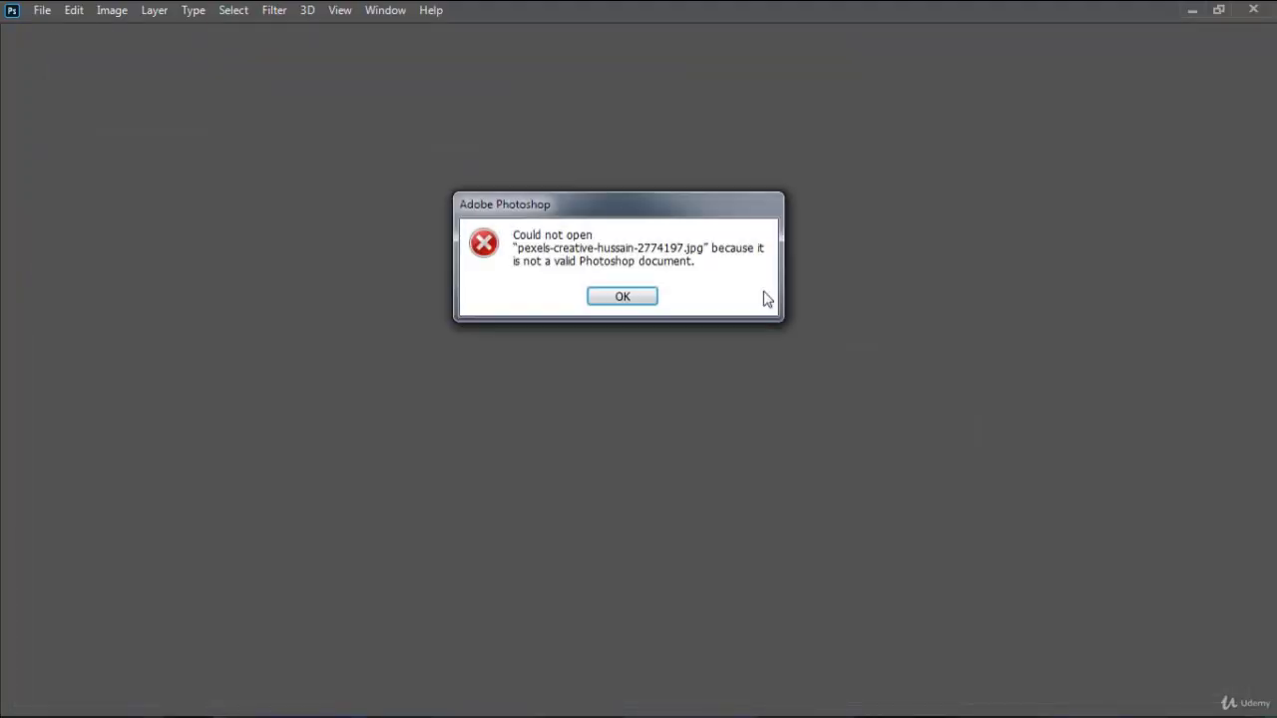
pyautogui.click(646, 297)
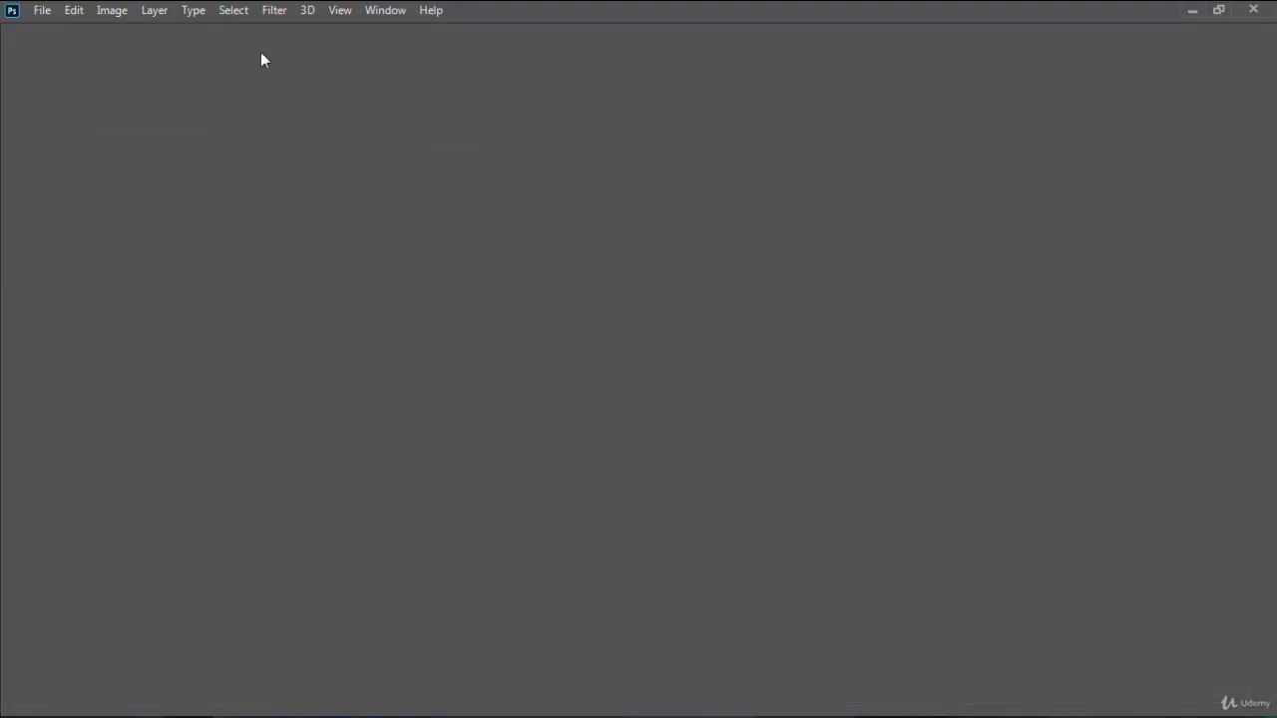
# - Use Open As with the Photoshop (PSD, PDD, PSDT) format to open the PSD file numbered 4226422
pyautogui.click(45, 10)
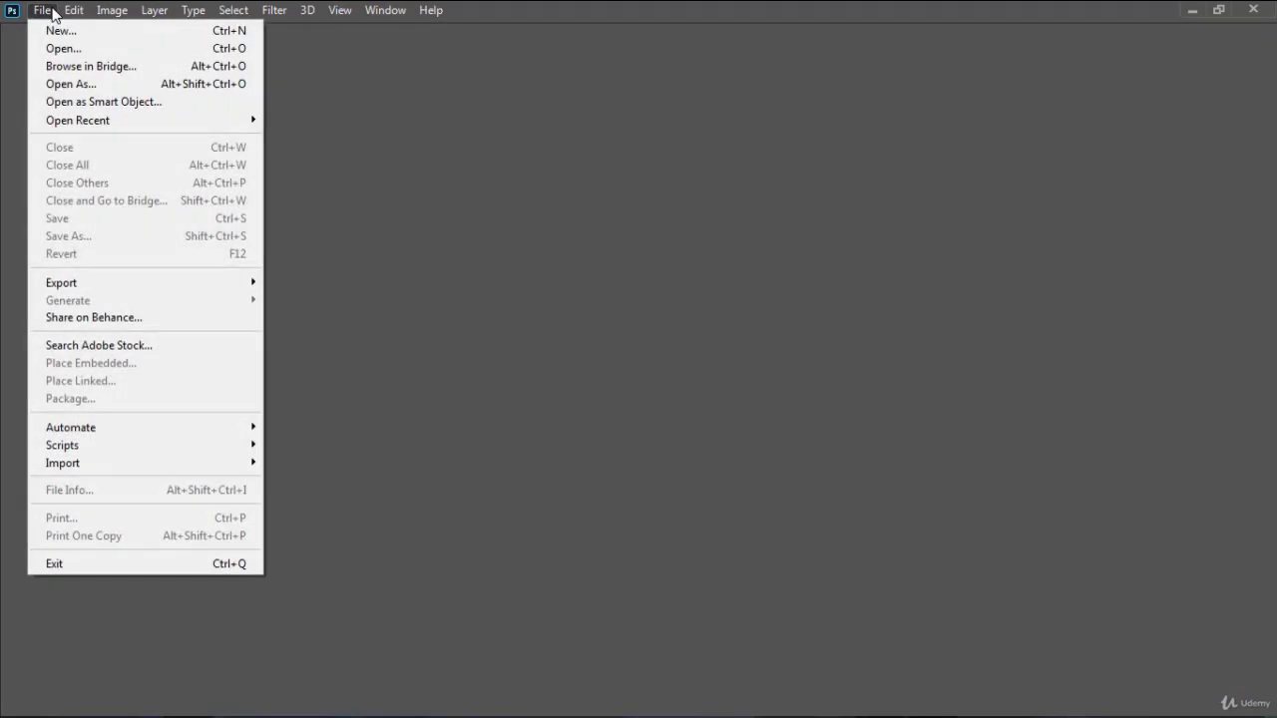
pyautogui.click(65, 88)
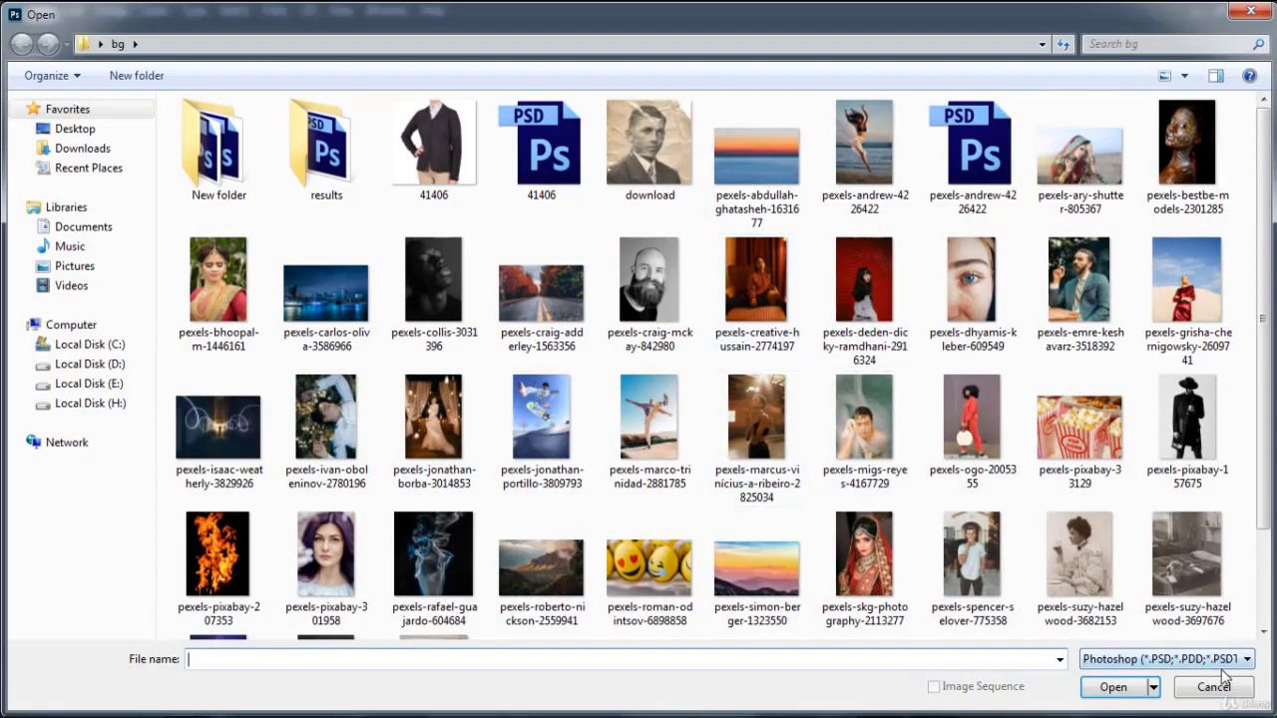
pyautogui.click(1162, 666)
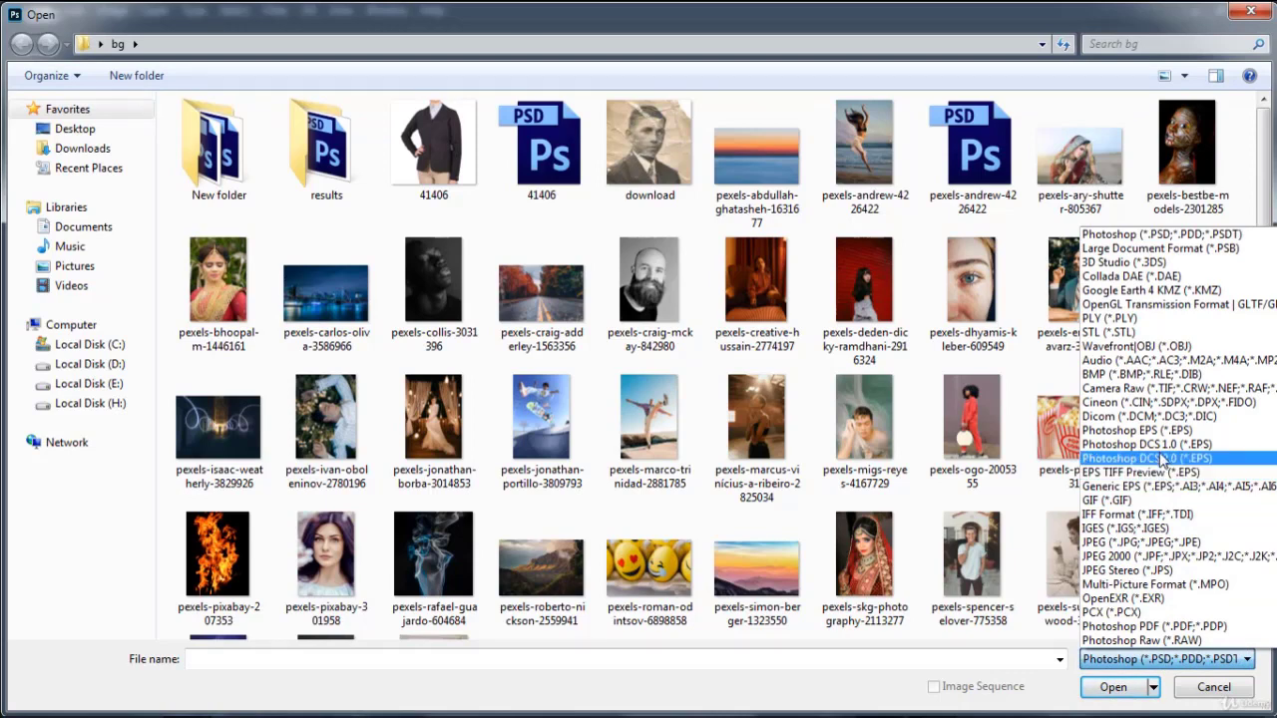
pyautogui.click(1168, 237)
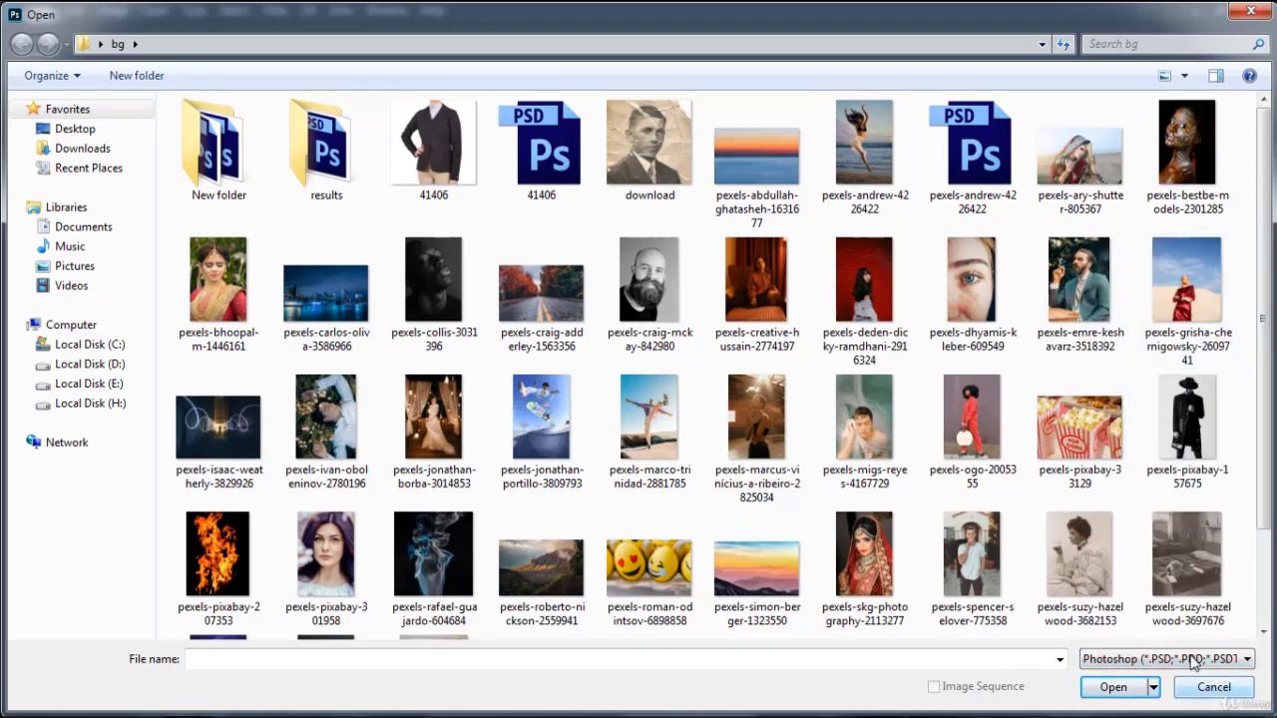
pyautogui.doubleClick(972, 165)
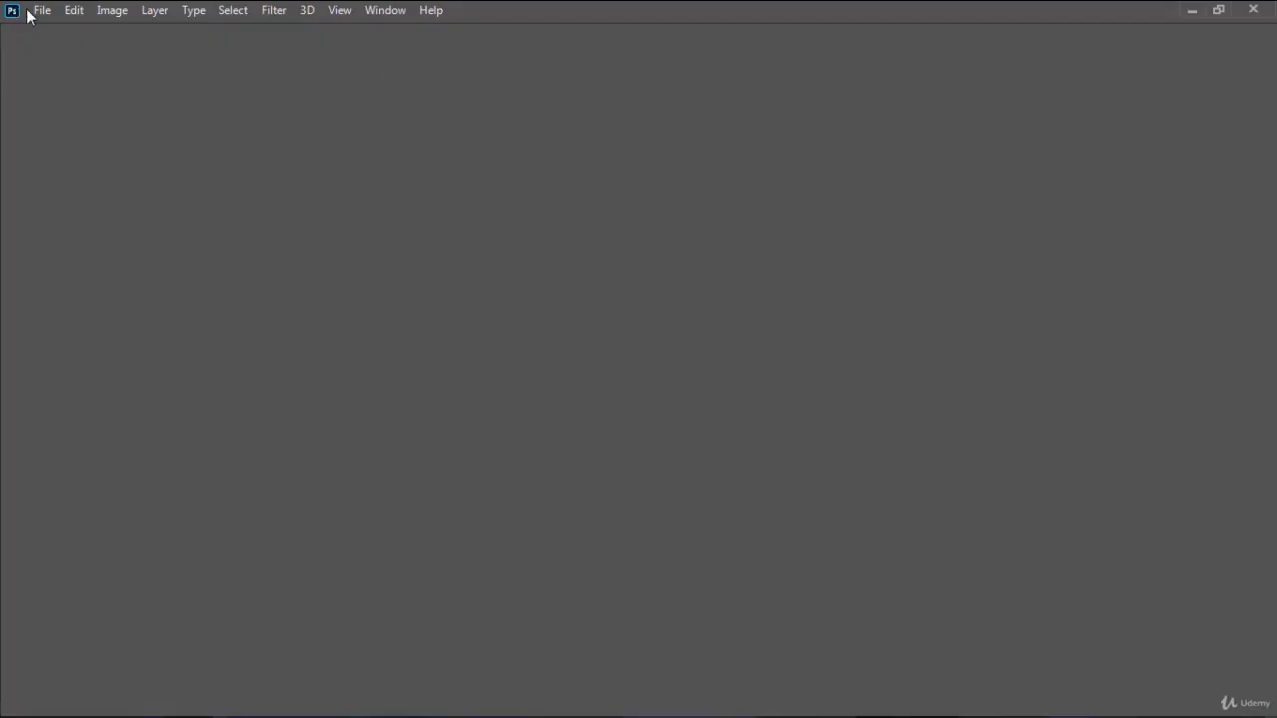
# - Use Open As with the JPEG format to open the black-coat image numbered 157675, and close it again
pyautogui.click(38, 11)
pyautogui.click(69, 84)
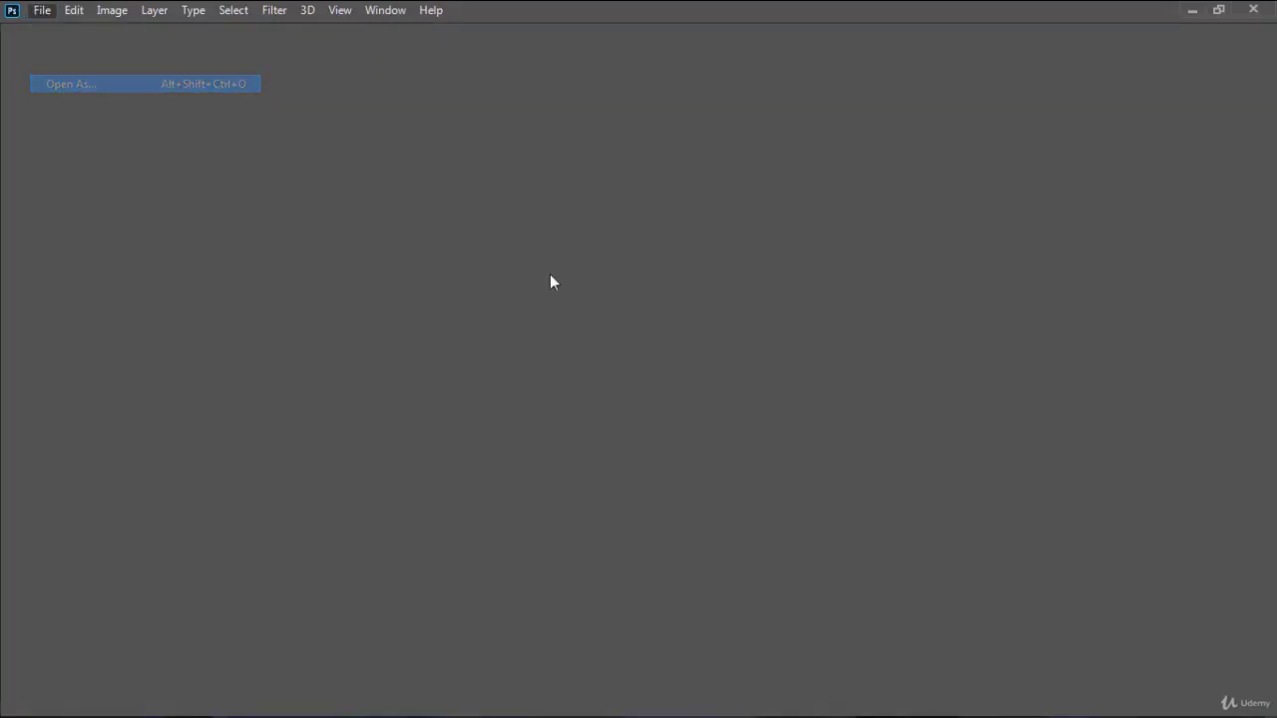
pyautogui.click(1182, 656)
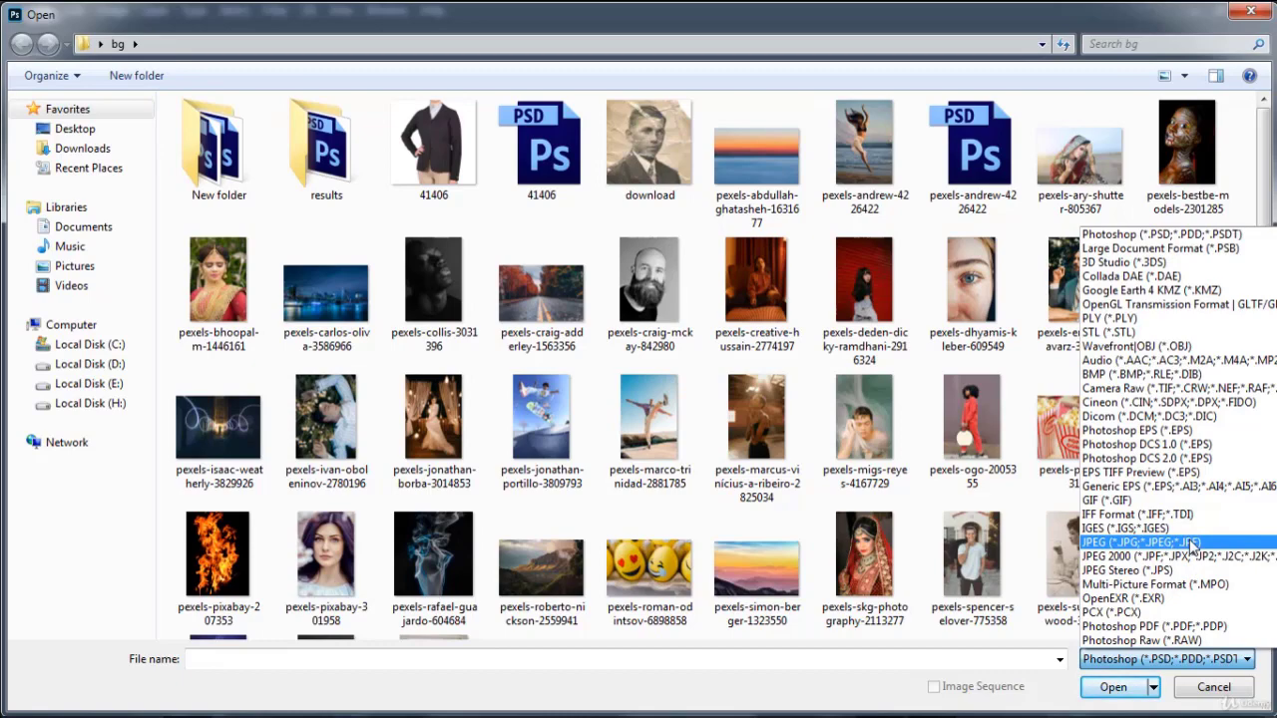
pyautogui.click(1191, 543)
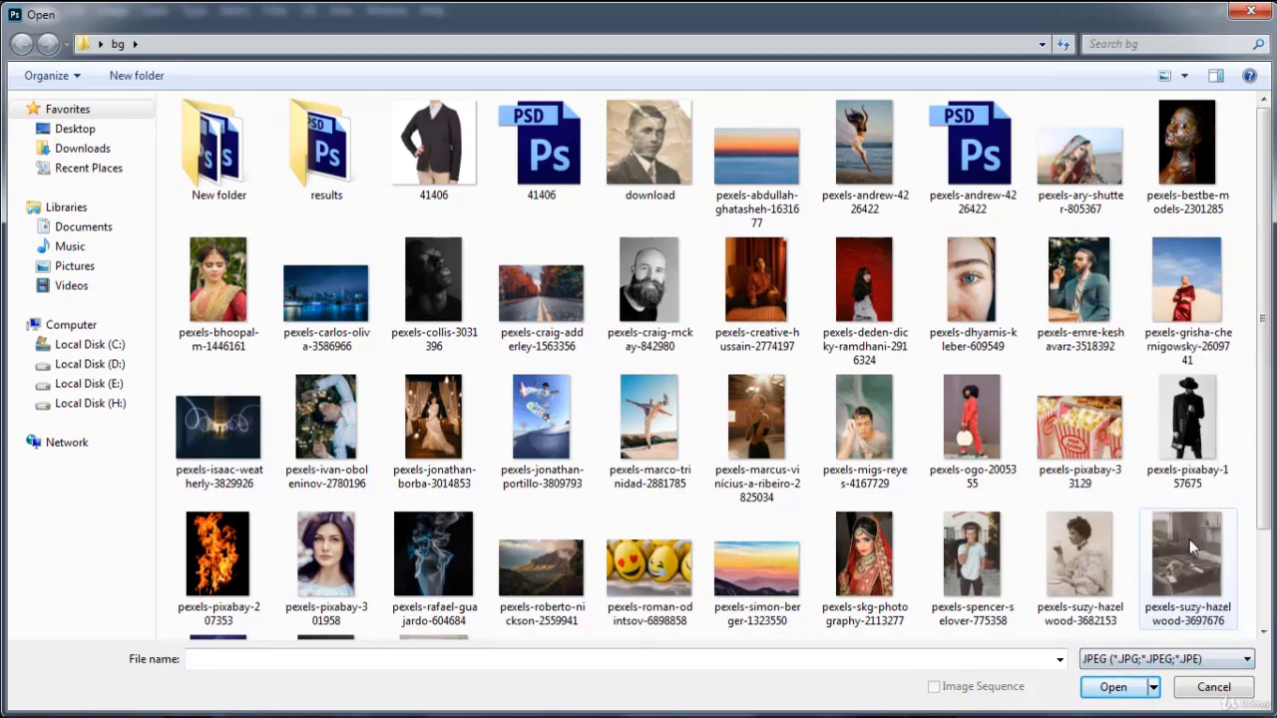
pyautogui.doubleClick(1188, 429)
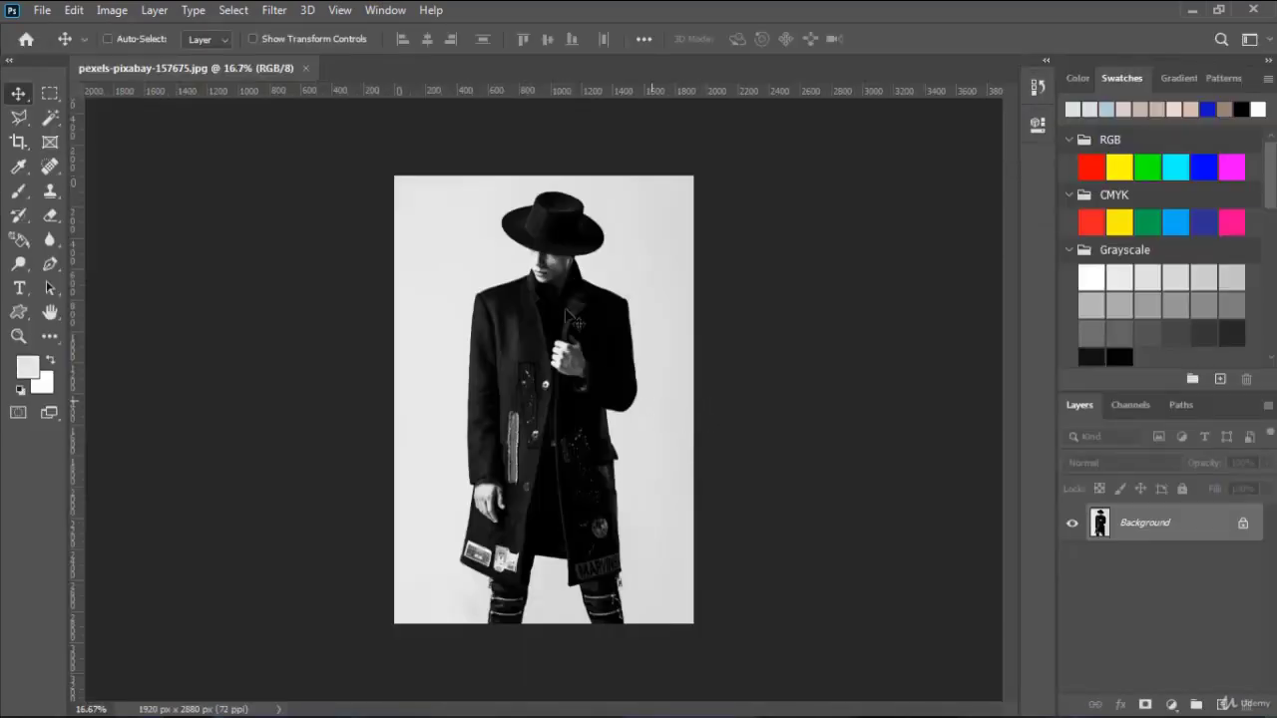
pyautogui.click(306, 68)
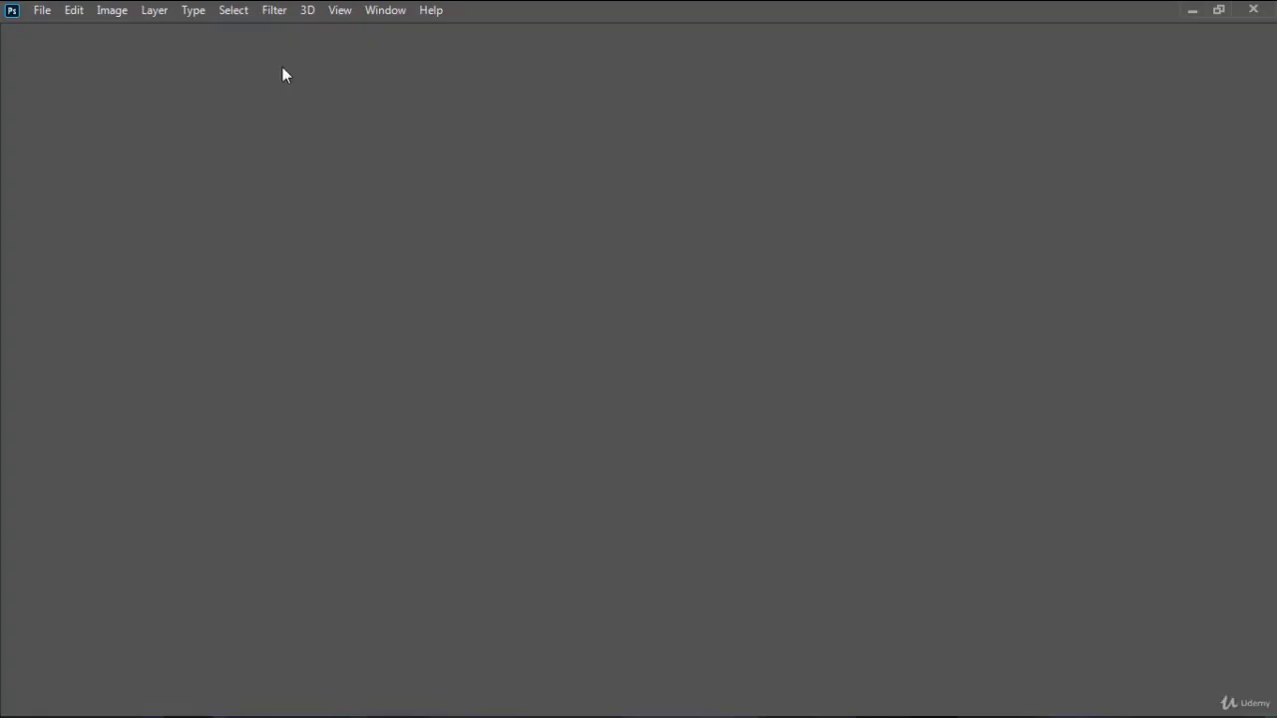
# - Try to open the JPEG image numbered 775358 with Open As in the TIFF format
pyautogui.click(42, 10)
pyautogui.click(130, 84)
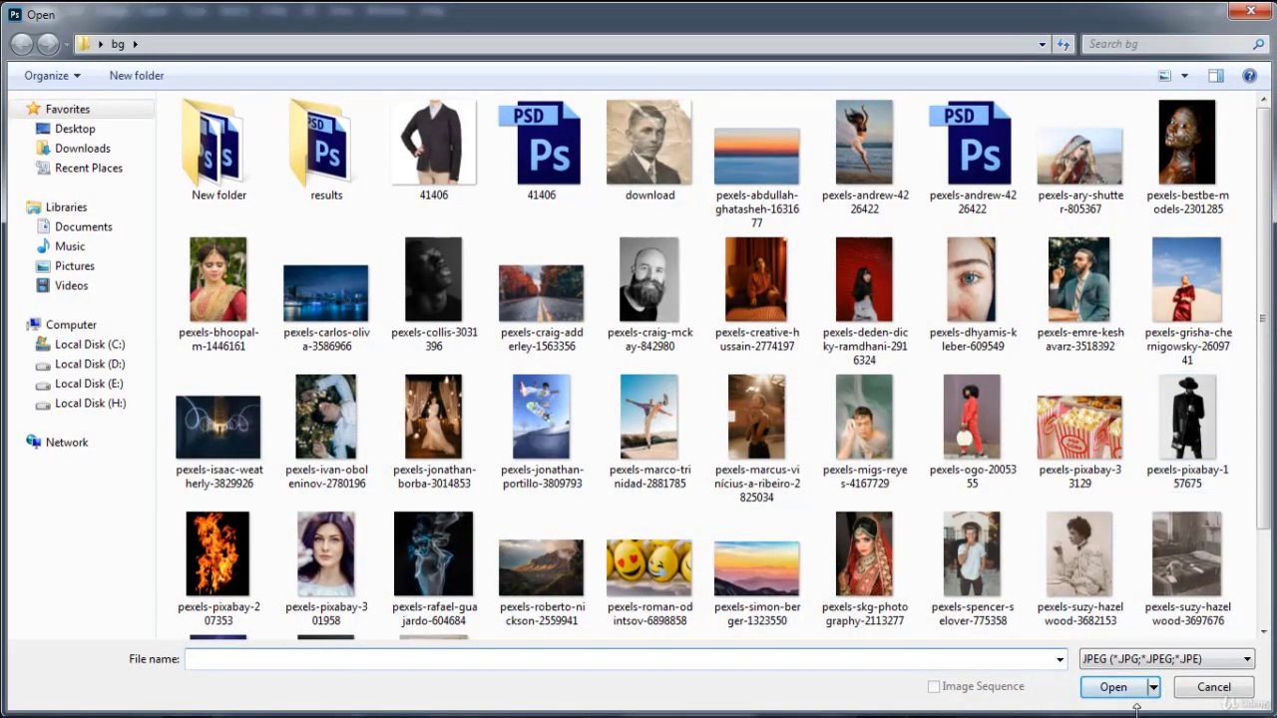
pyautogui.click(1148, 664)
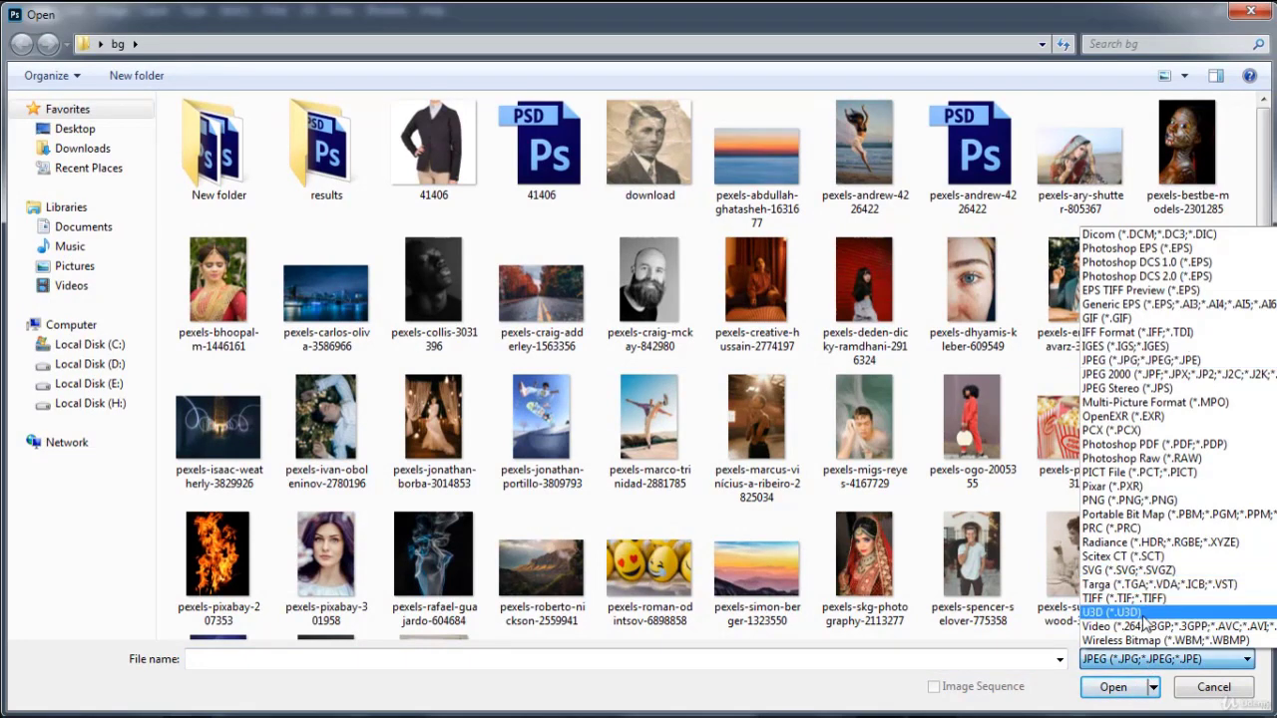
pyautogui.click(1148, 599)
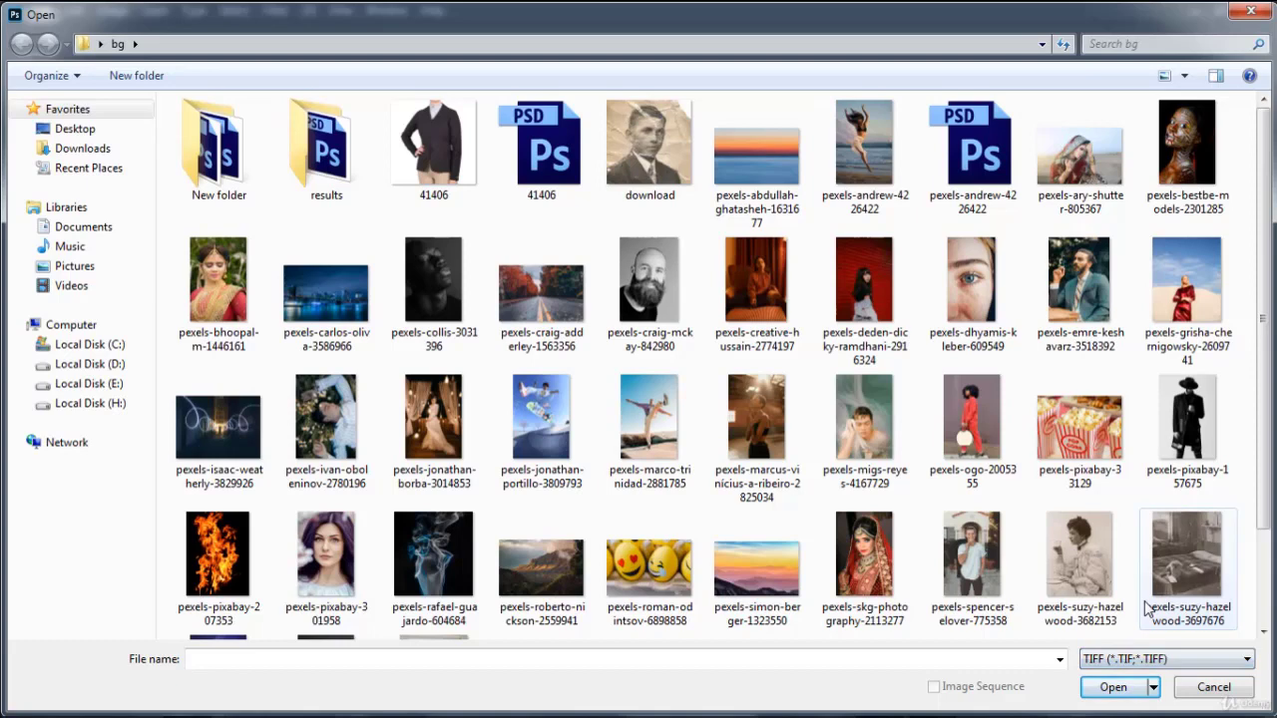
pyautogui.click(1137, 663)
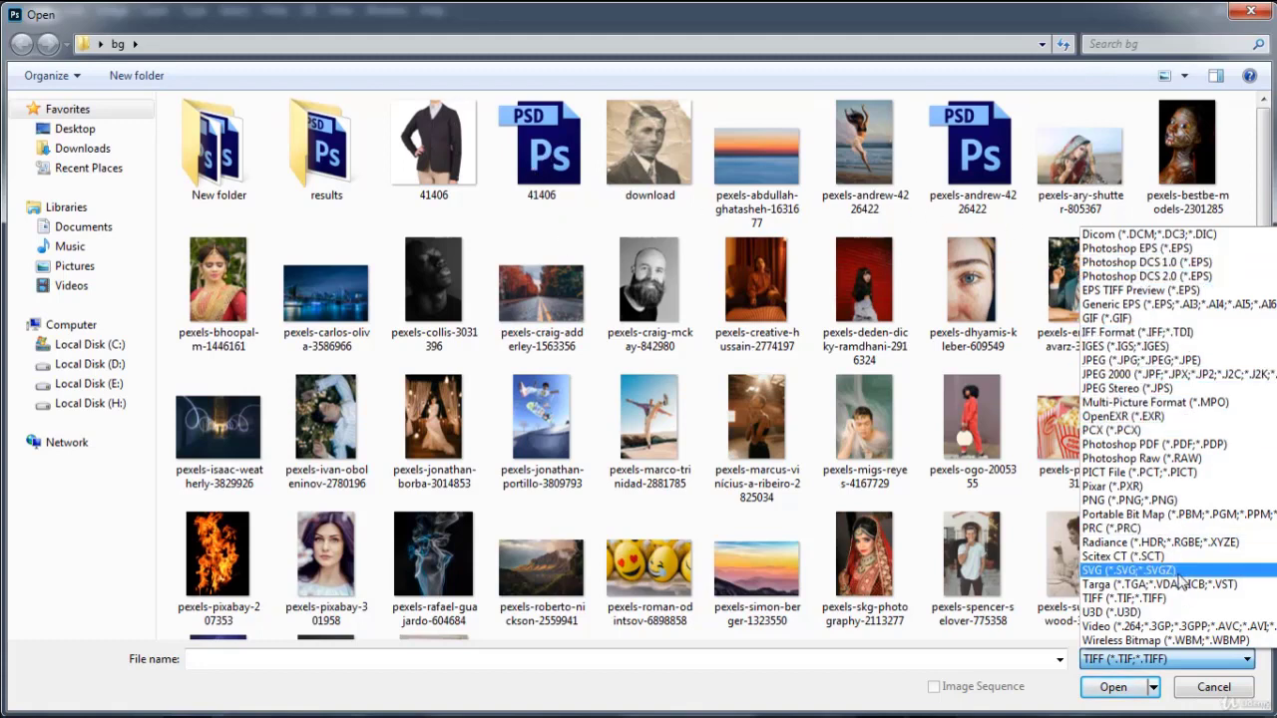
pyautogui.click(1147, 661)
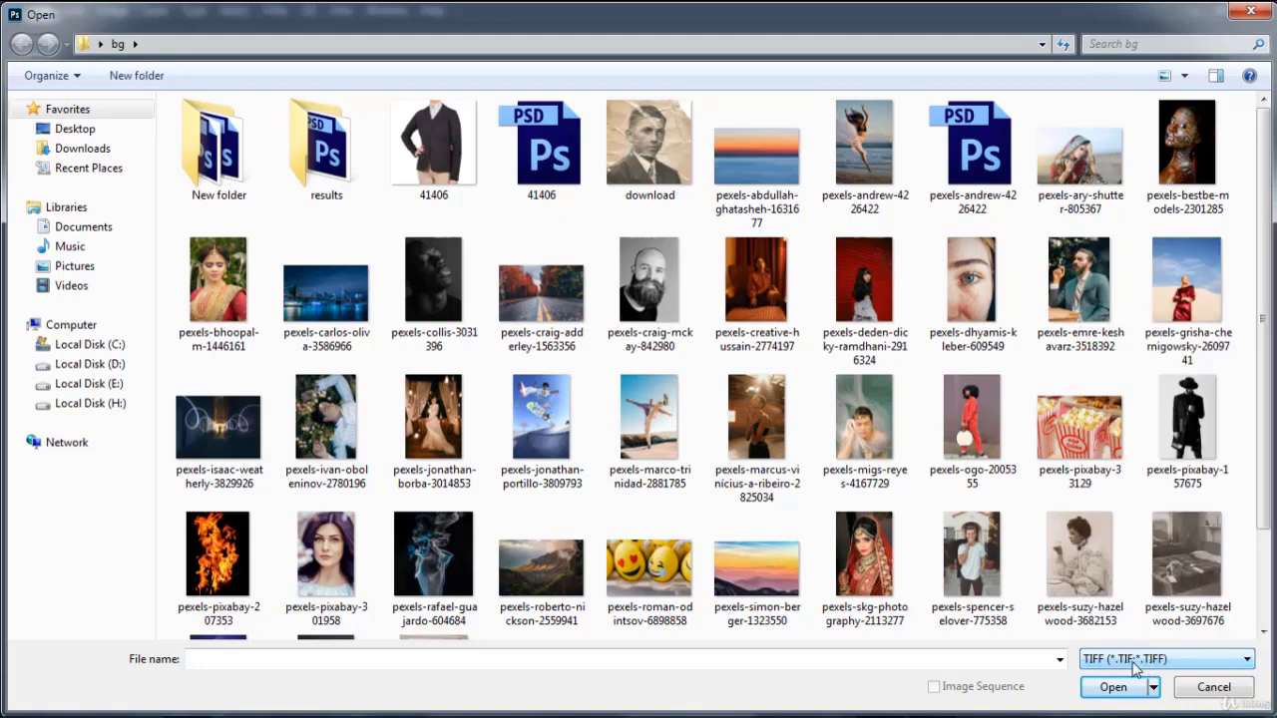
pyautogui.doubleClick(973, 539)
pyautogui.click(634, 283)
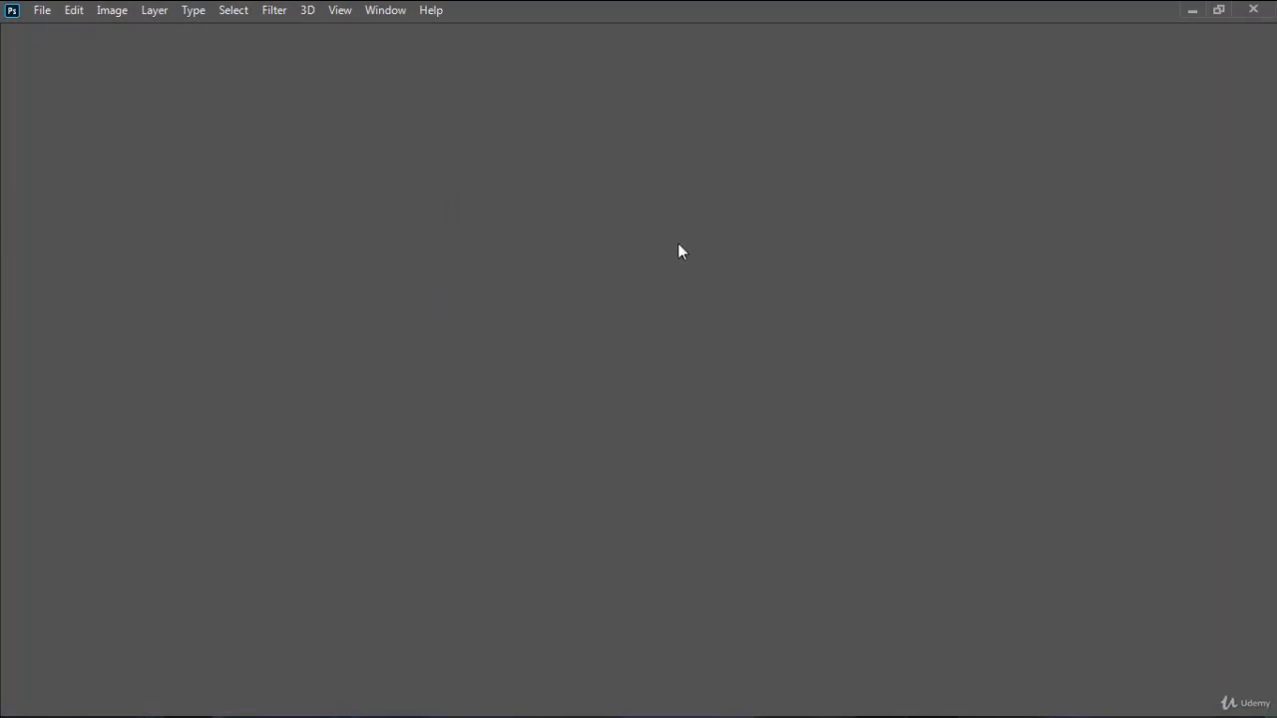
# - Open the autumn road image numbered 1563356 as a Smart Object and float its document window
pyautogui.click(42, 11)
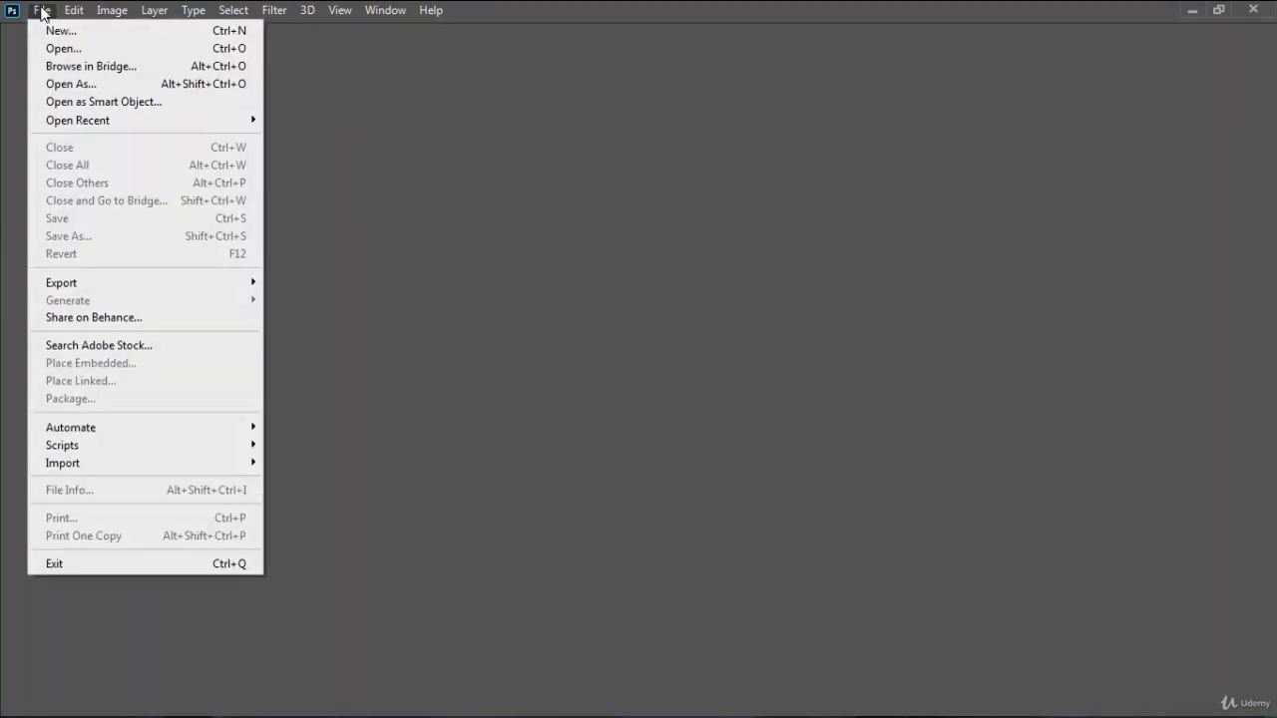
pyautogui.click(110, 104)
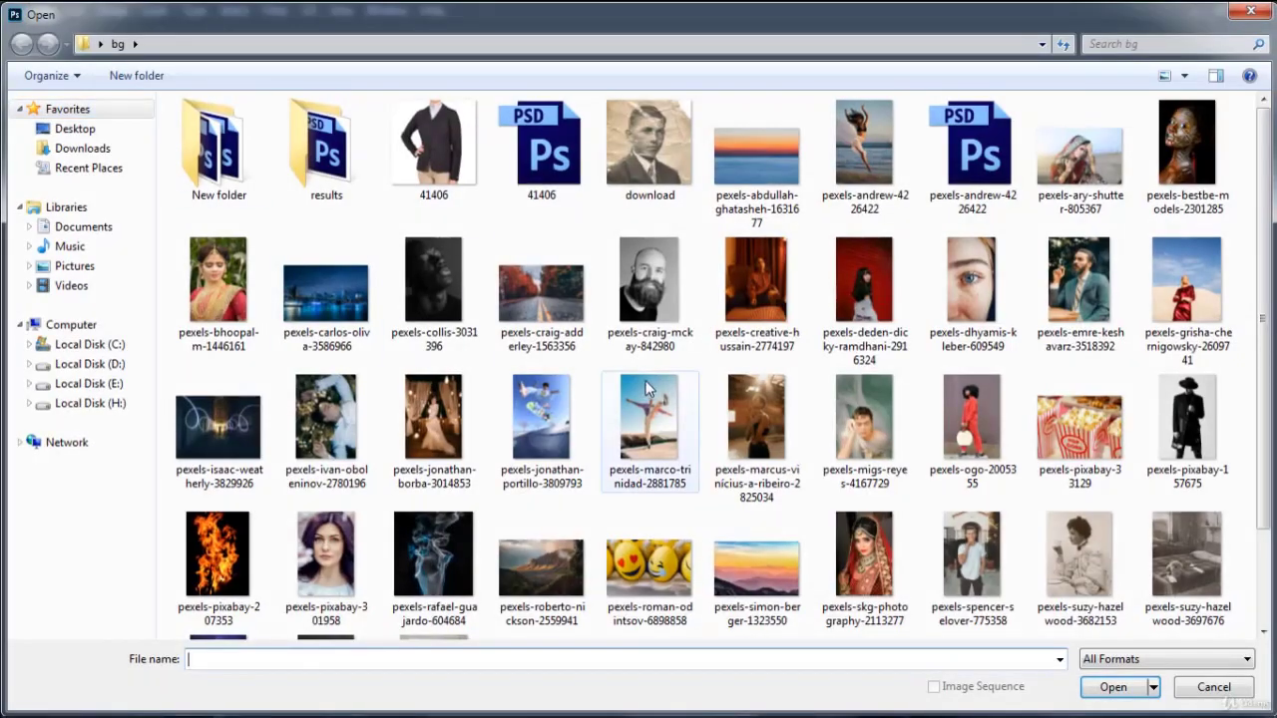
pyautogui.doubleClick(552, 303)
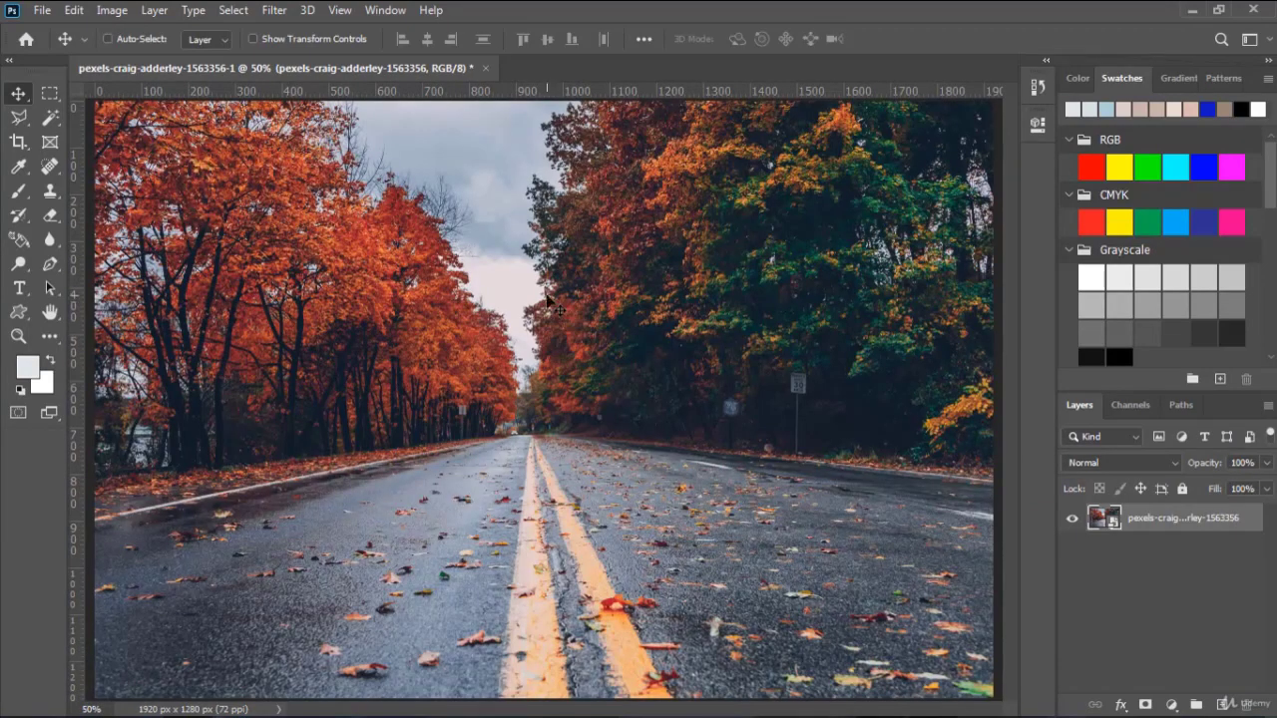
pyautogui.moveTo(434, 107); pyautogui.dragTo(457, 115)
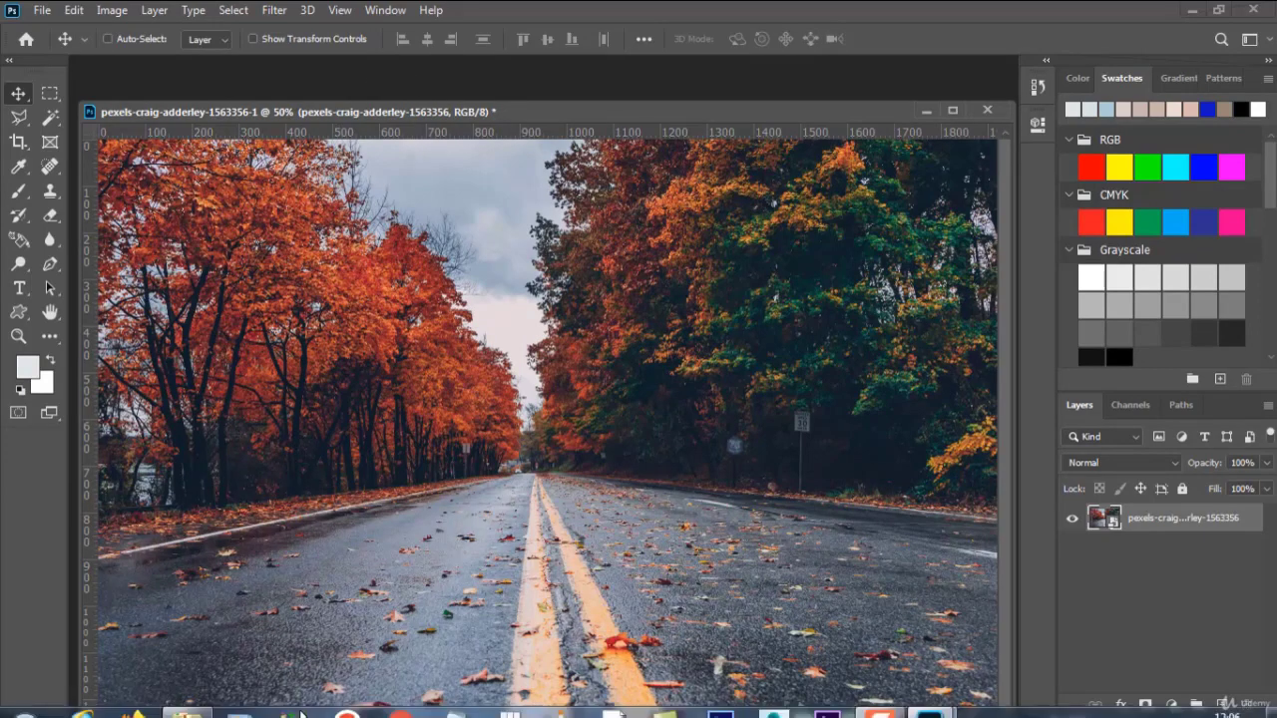
# - Place the bride portrait 1446161 from the bg folder into the autumn road document, shrunk to a small image near its lower edge
pyautogui.click(188, 699)
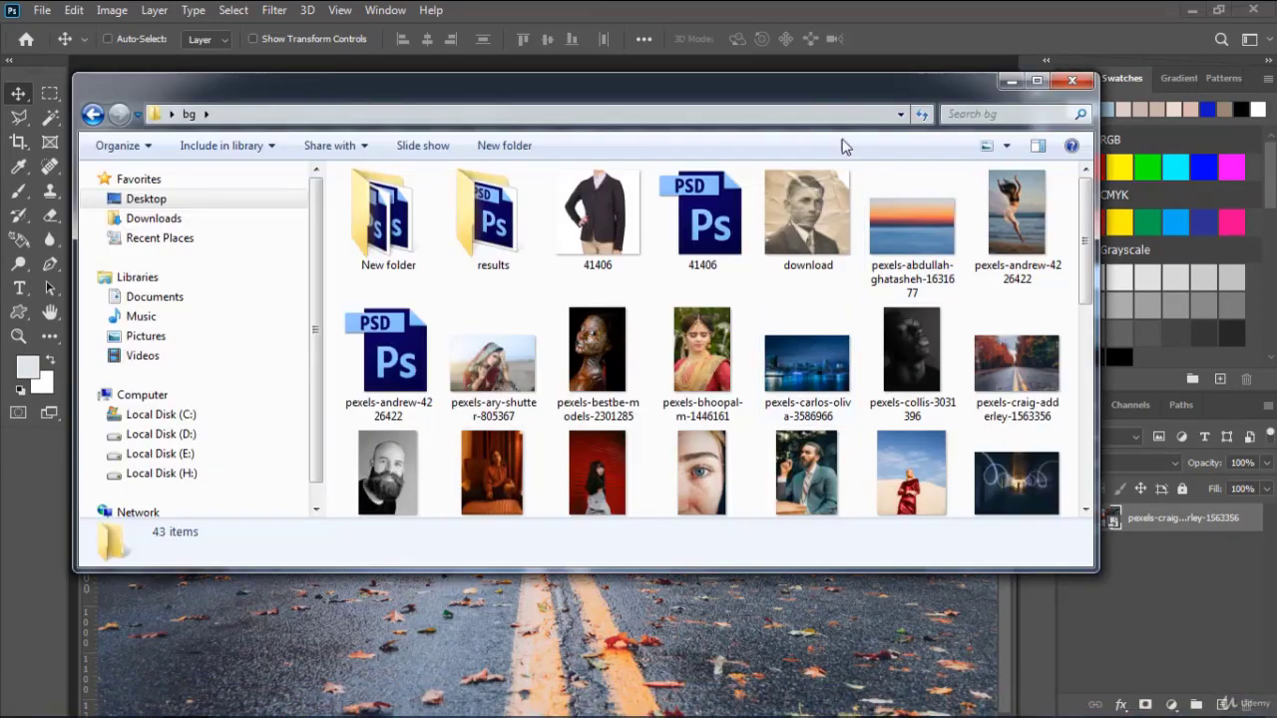
pyautogui.moveTo(803, 99); pyautogui.dragTo(972, 96)
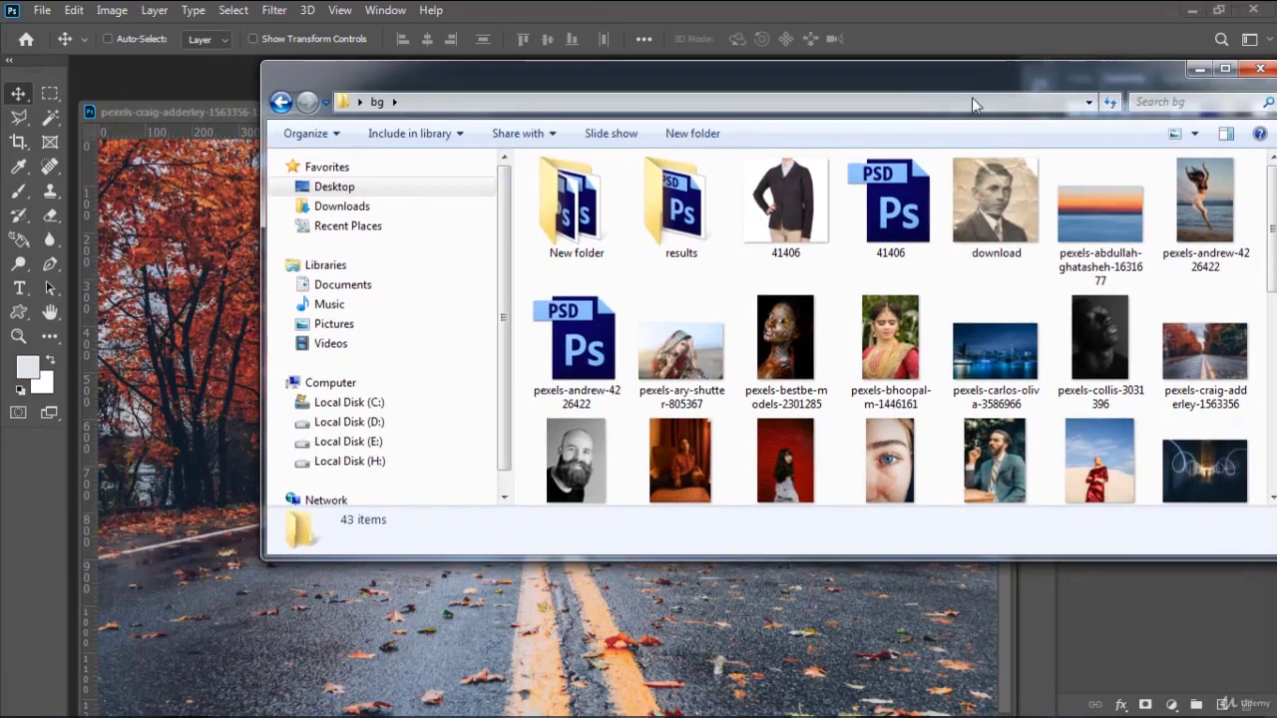
pyautogui.click(888, 344)
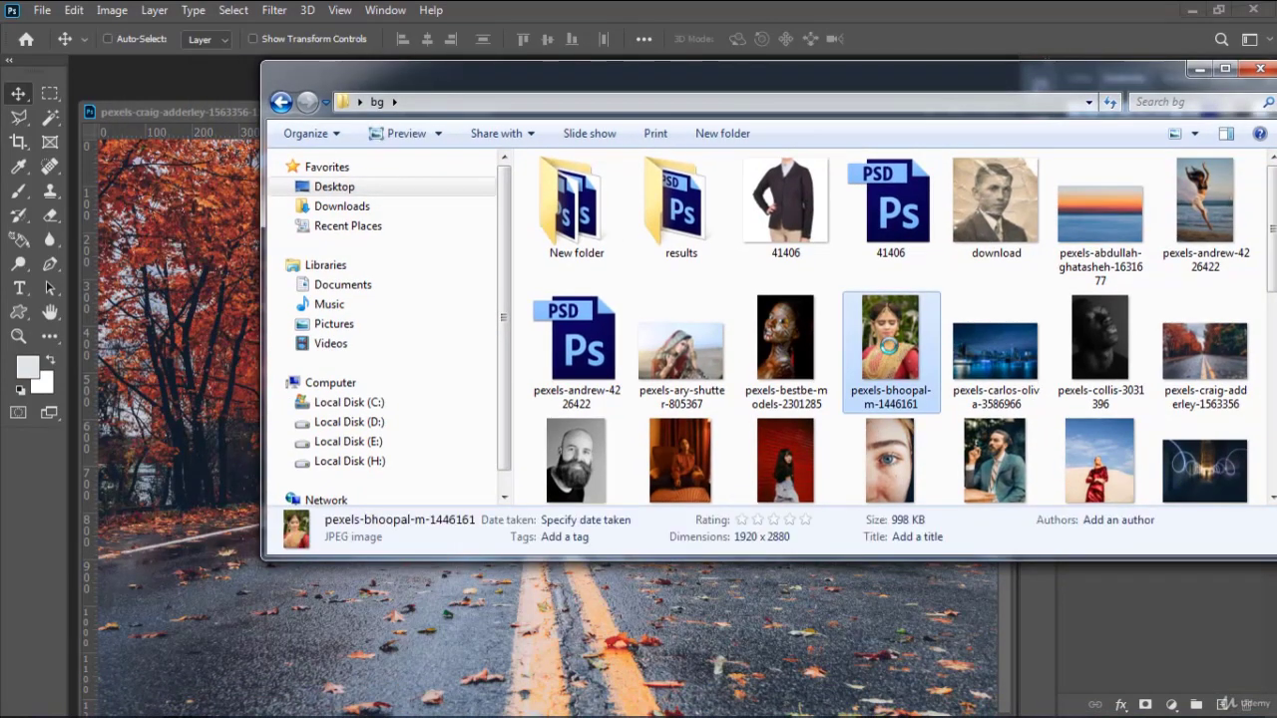
pyautogui.moveTo(888, 344); pyautogui.dragTo(517, 626)
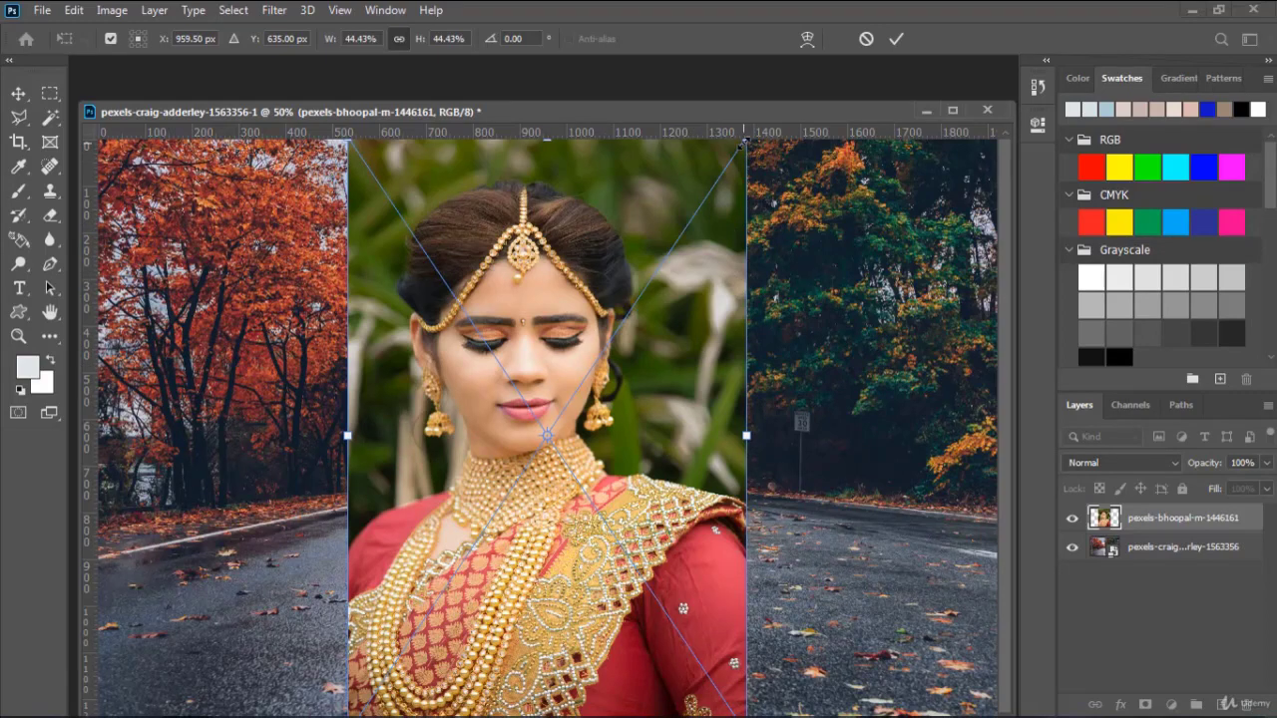
pyautogui.moveTo(745, 142); pyautogui.dragTo(439, 539)
pyautogui.press('Return')
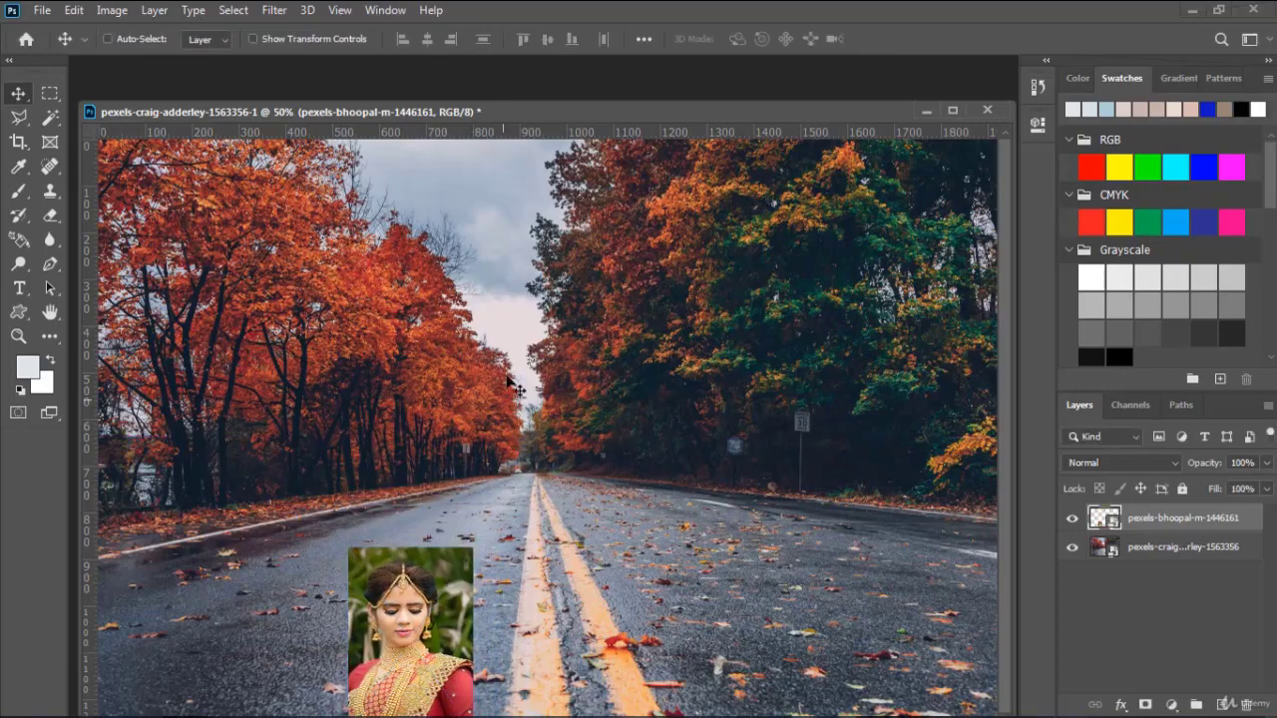
# - Open the bride portrait 1446161 as a separate floating document and copy its image into the autumn road document
pyautogui.hotkey('ctrl', 'o')
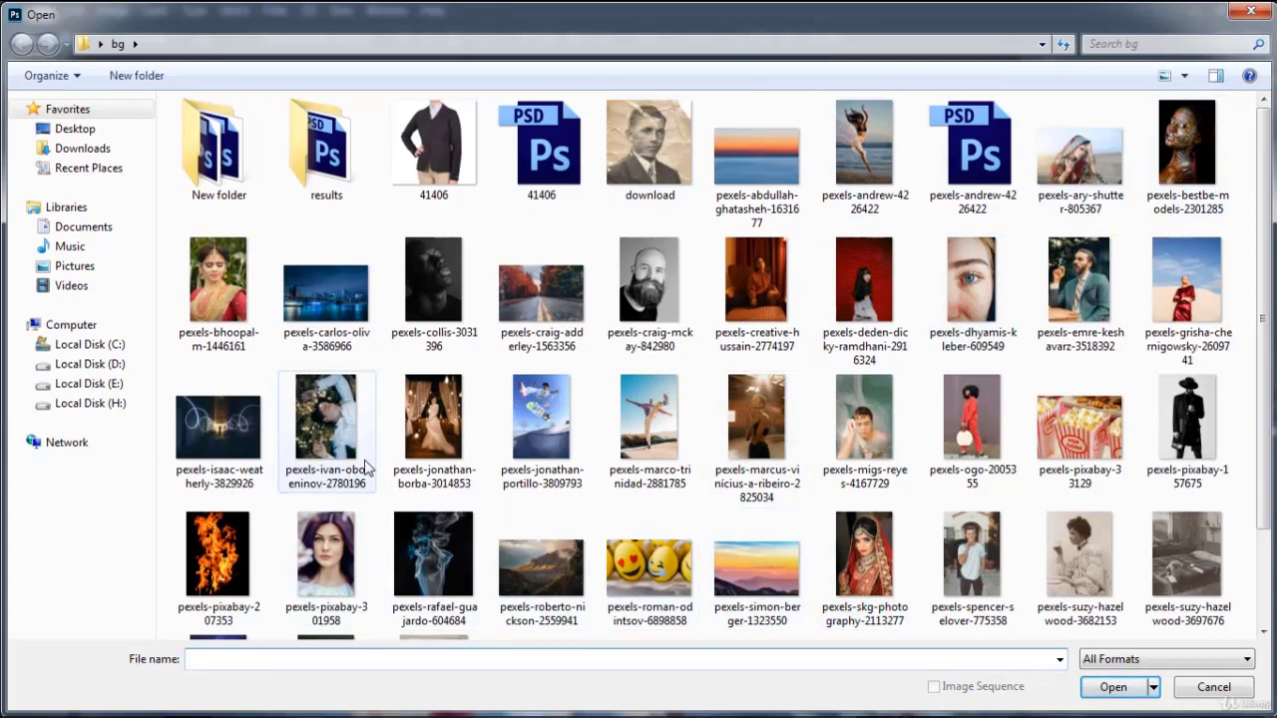
pyautogui.doubleClick(267, 313)
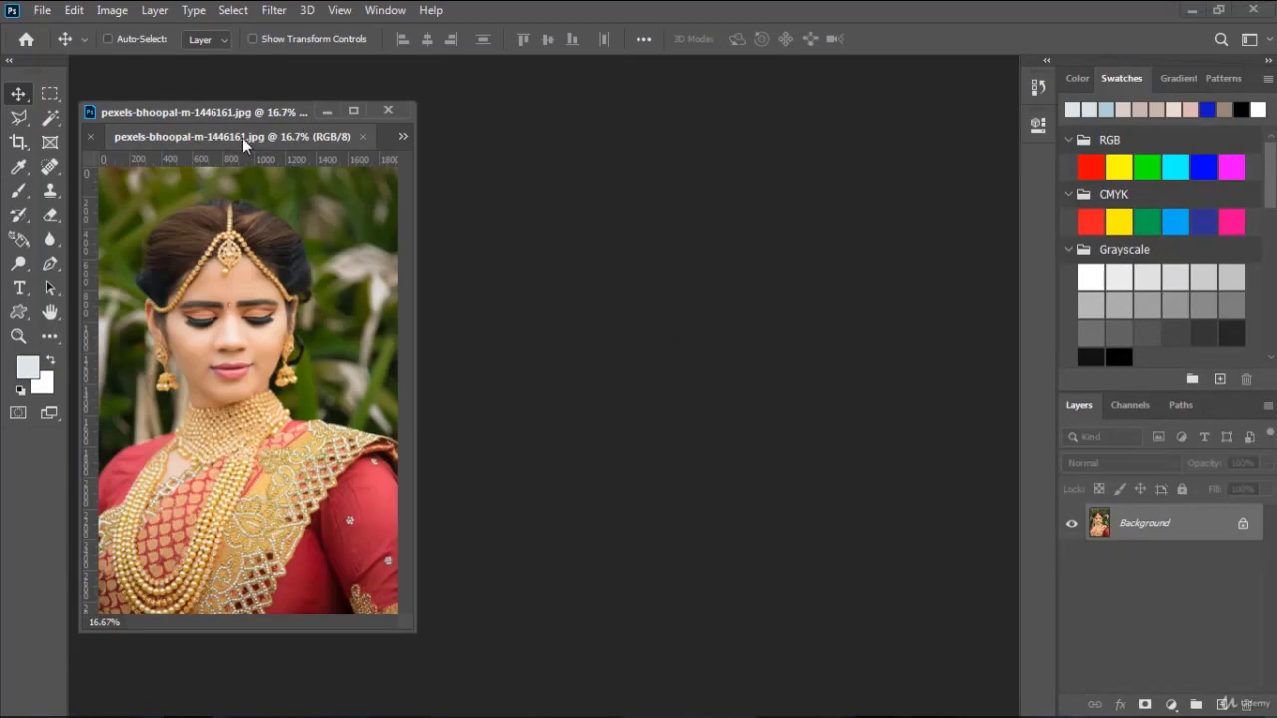
pyautogui.moveTo(243, 138); pyautogui.dragTo(601, 154)
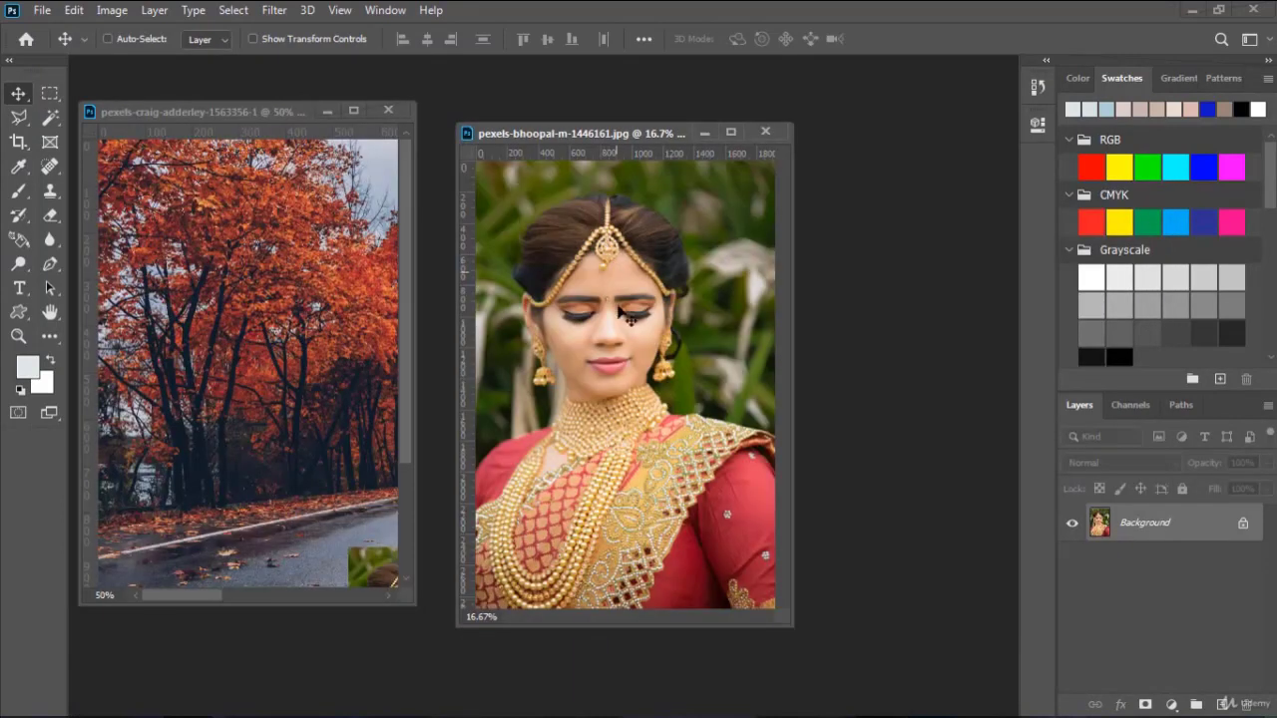
pyautogui.moveTo(694, 332); pyautogui.dragTo(245, 347)
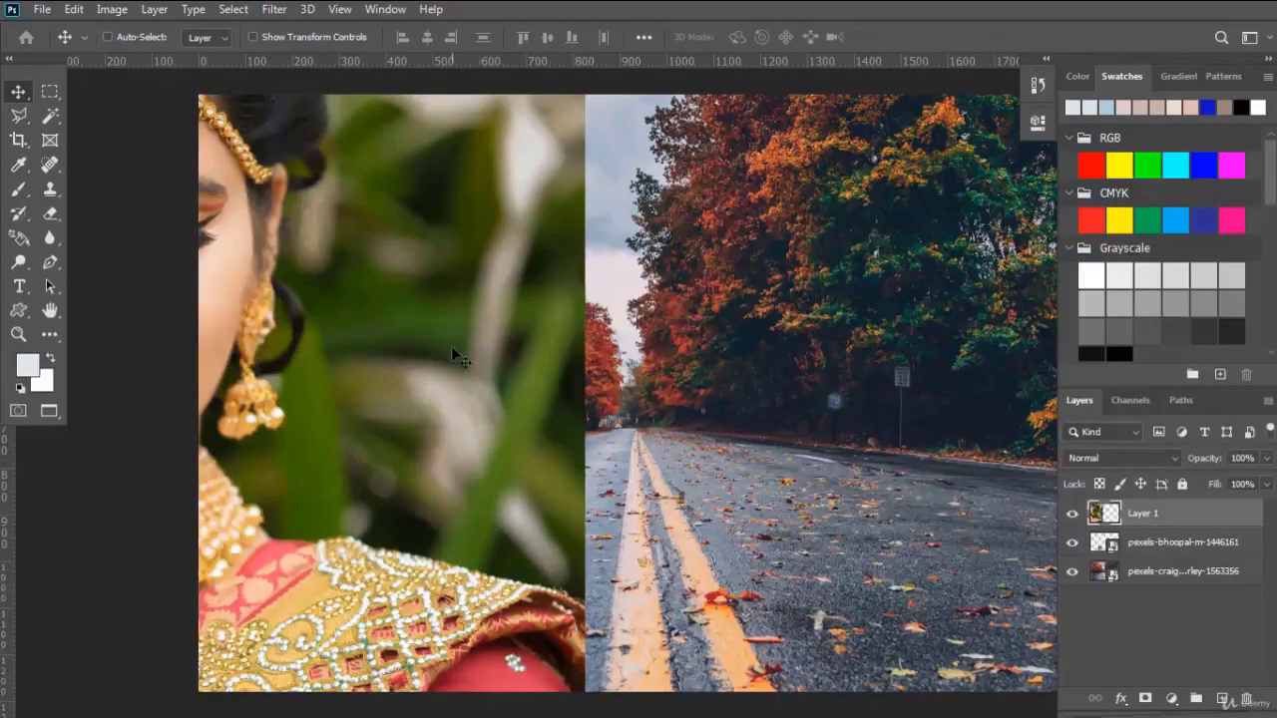
# - Scale the copied portrait on Layer 1 to about 12.9% width and 14% height, just right of the small Smart Object portrait
pyautogui.moveTo(451, 346); pyautogui.dragTo(649, 373)
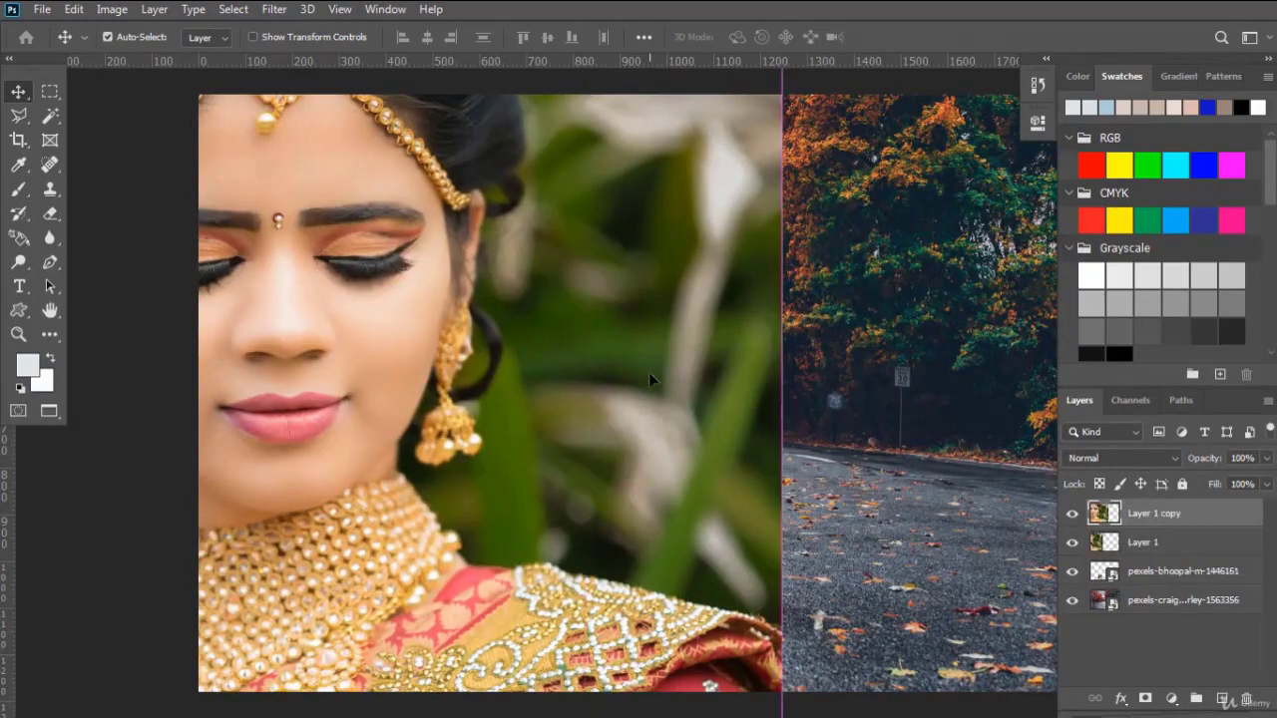
pyautogui.hotkey('ctrl', 'z')
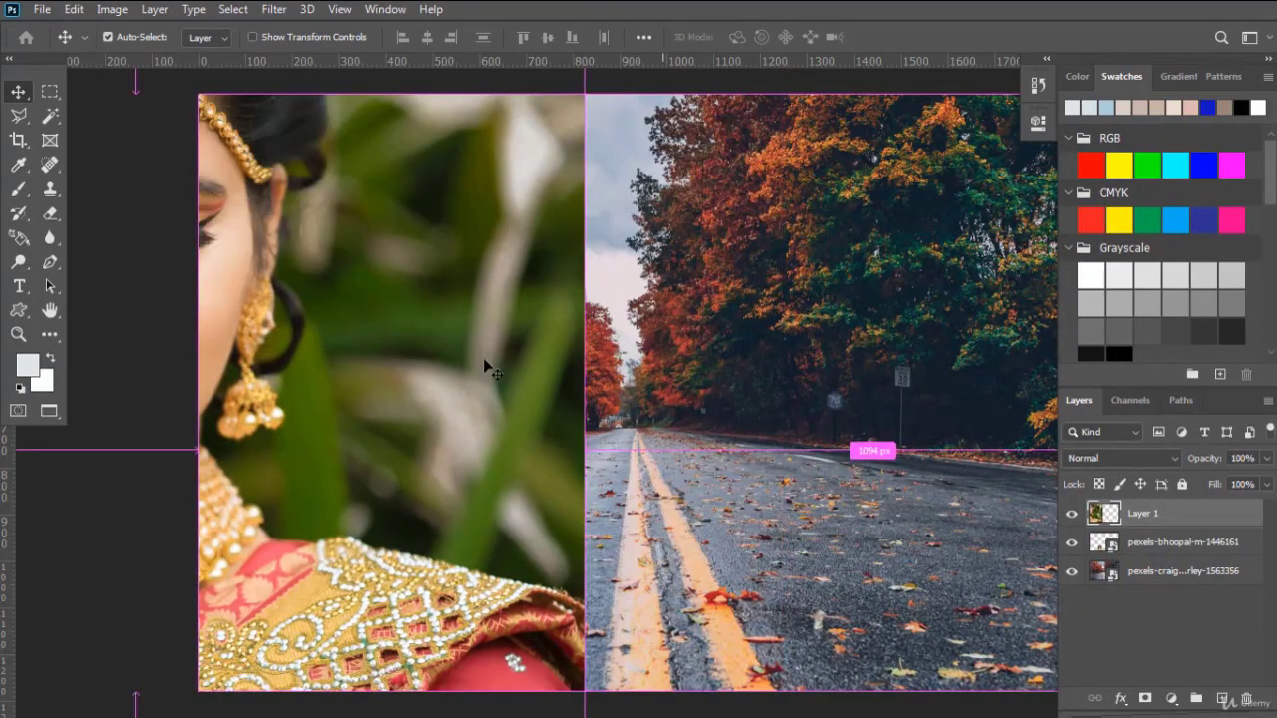
pyautogui.hotkey('ctrl', 't')
pyautogui.moveTo(519, 177); pyautogui.dragTo(556, 430)
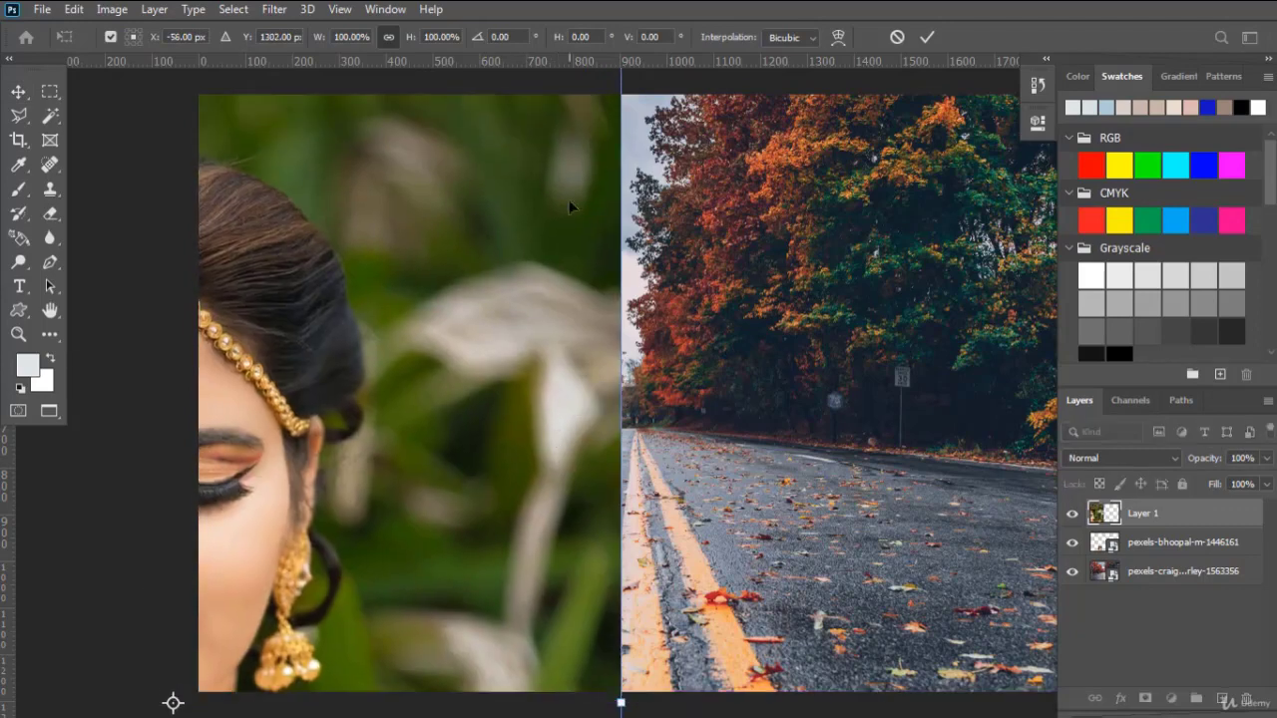
pyautogui.moveTo(569, 205); pyautogui.dragTo(574, 348)
pyautogui.moveTo(624, 182); pyautogui.dragTo(842, 247)
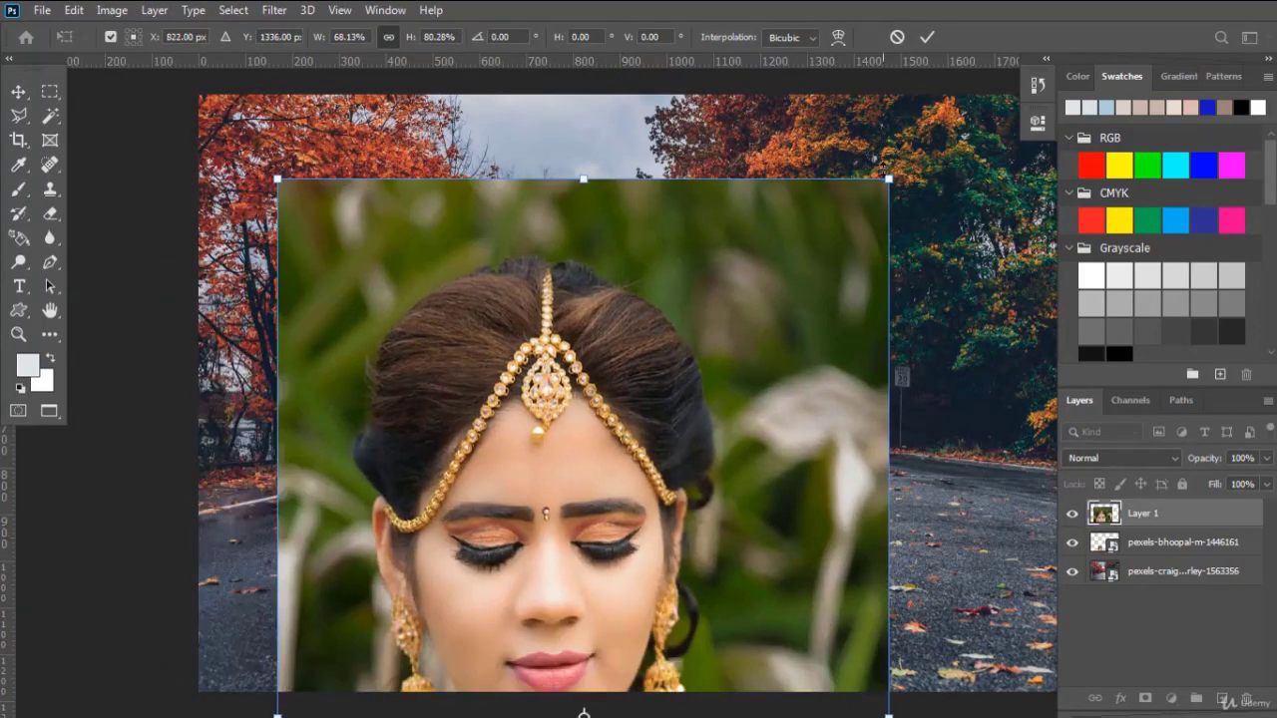
pyautogui.moveTo(889, 179); pyautogui.dragTo(643, 611)
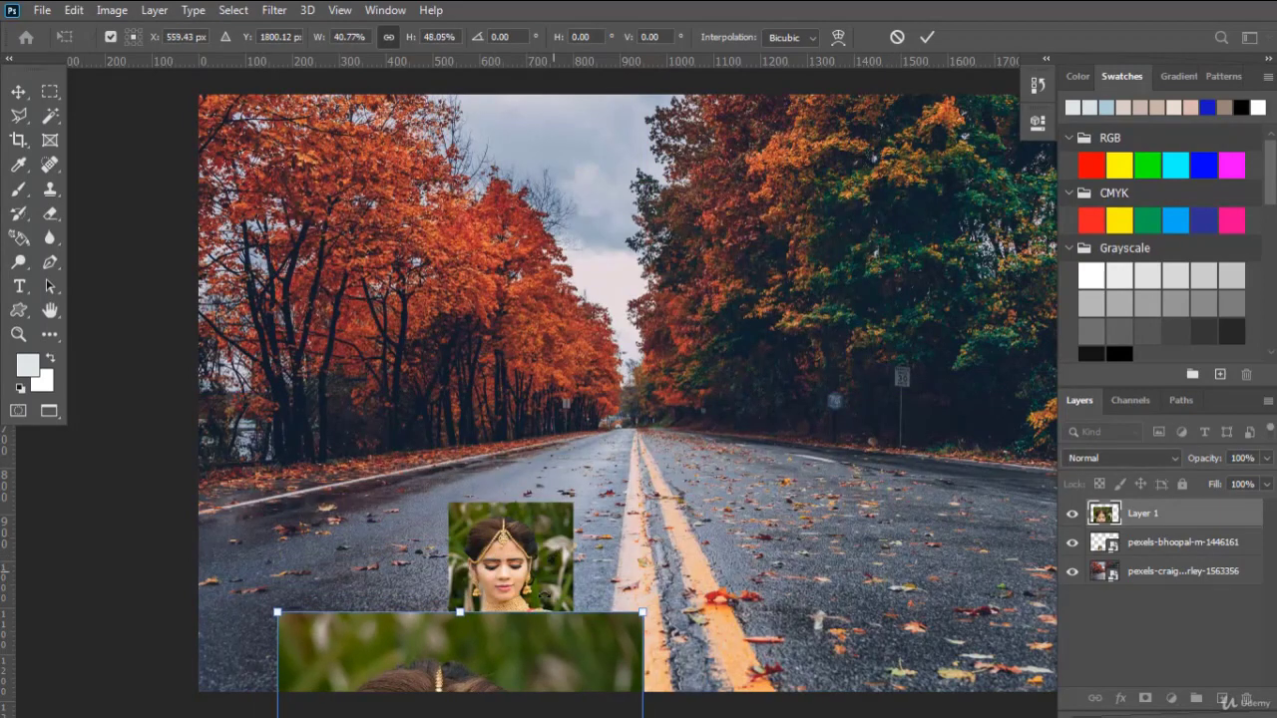
pyautogui.moveTo(533, 659); pyautogui.dragTo(765, 132)
pyautogui.moveTo(876, 94); pyautogui.dragTo(693, 504)
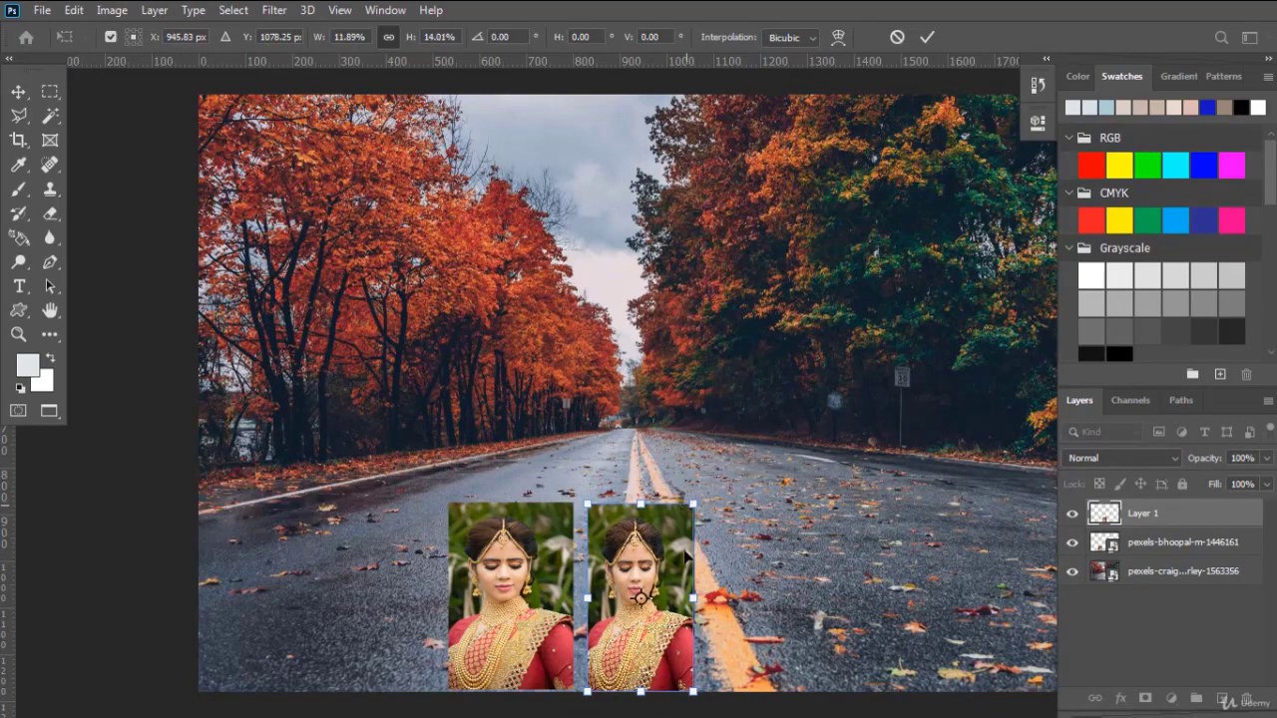
pyautogui.moveTo(700, 602); pyautogui.dragTo(711, 601)
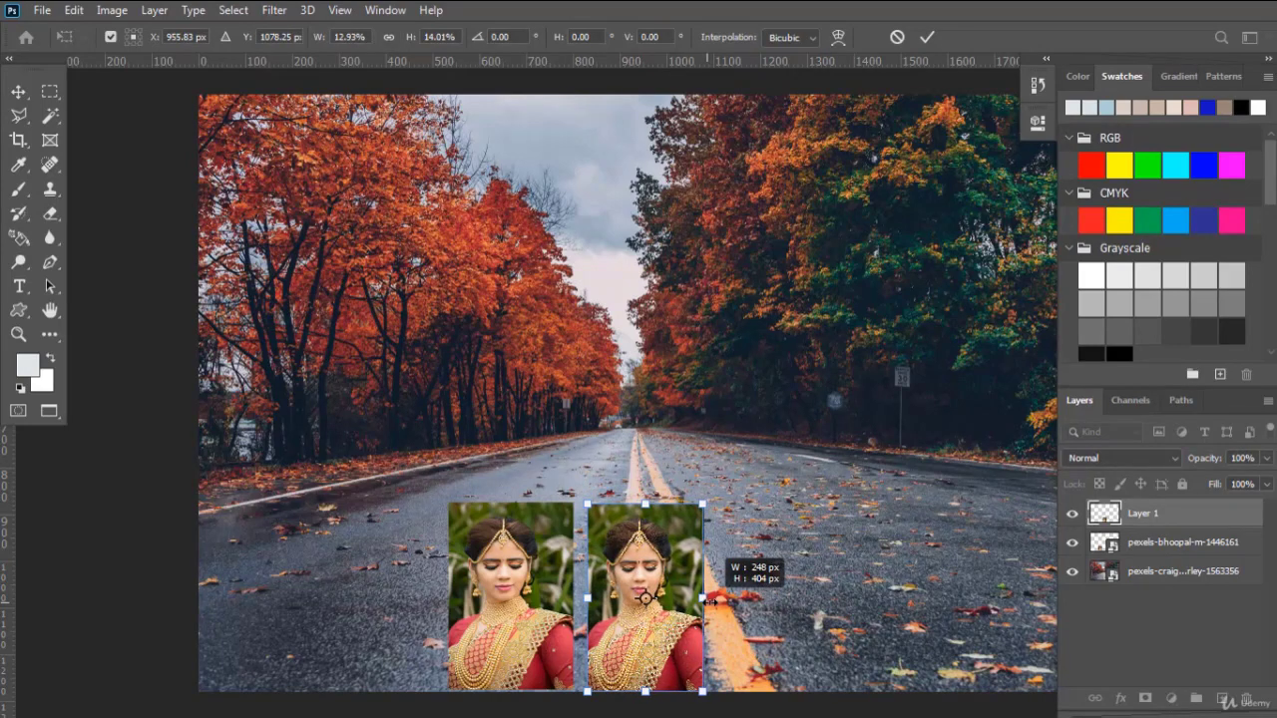
pyautogui.moveTo(711, 602); pyautogui.dragTo(710, 602)
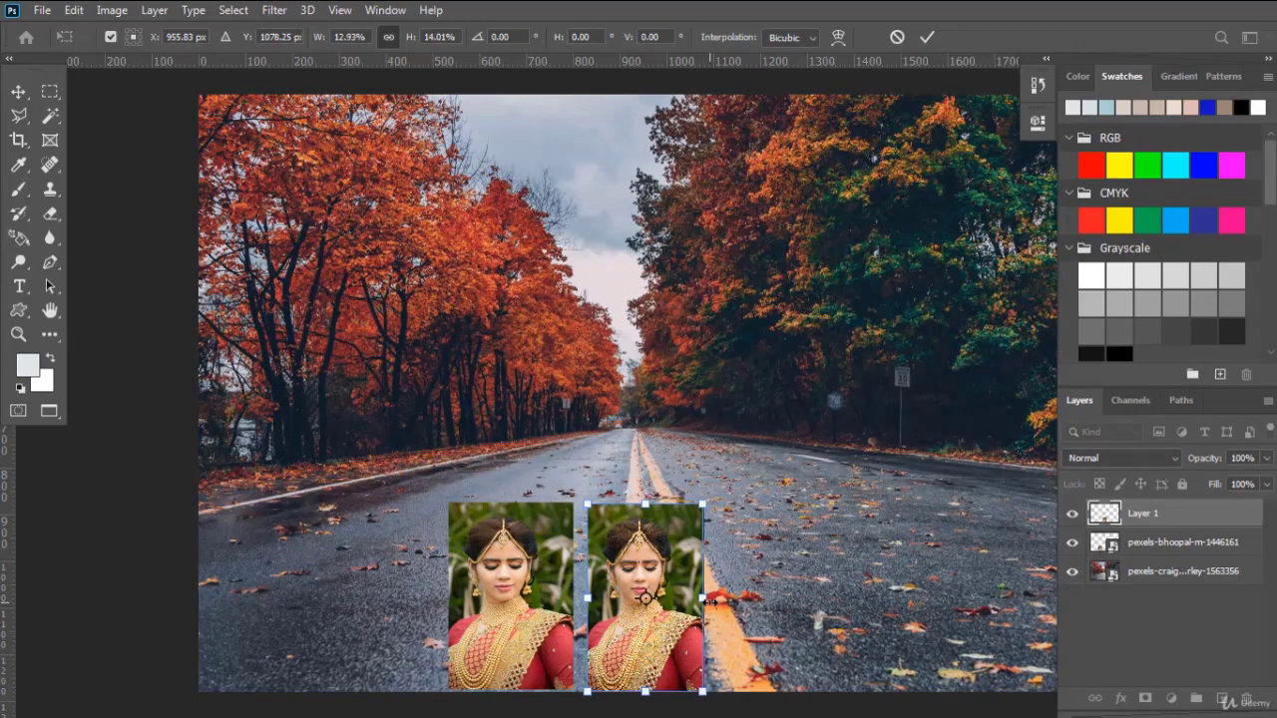
pyautogui.press('Return')
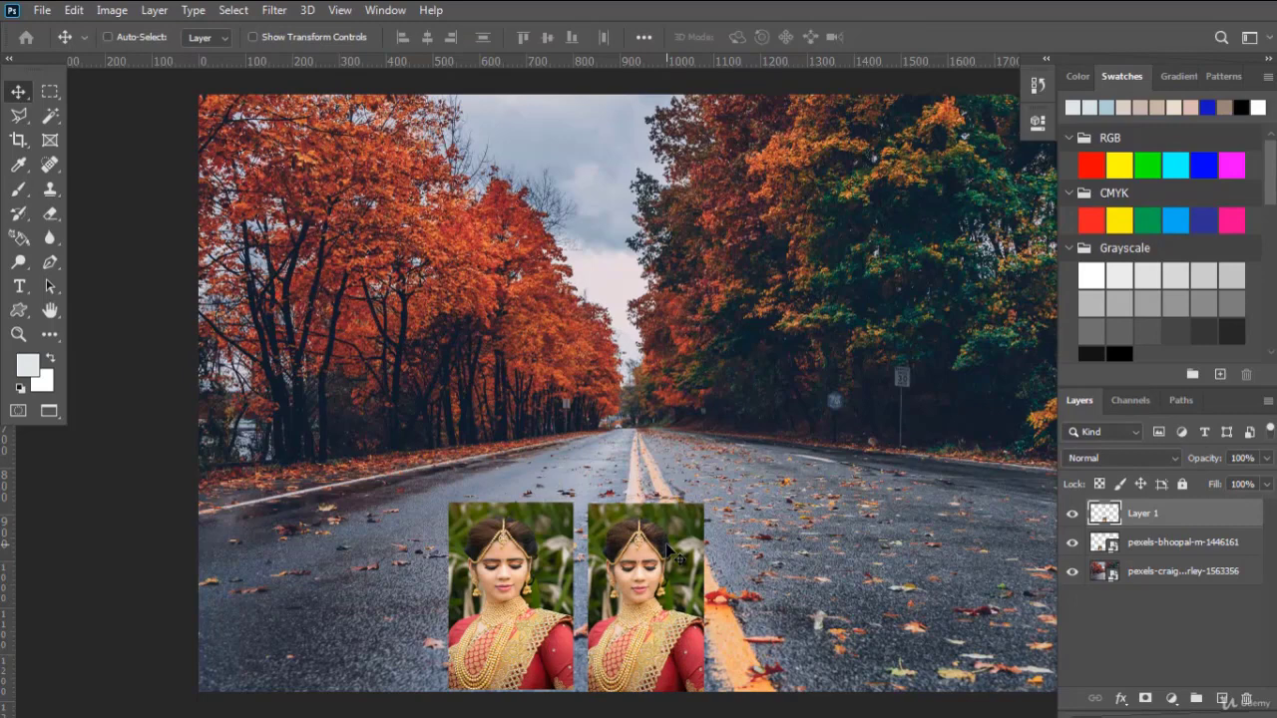
# - Select both portrait layers and enlarge them together to about 311.5%, filling most of the road image
pyautogui.keyDown('ctrl'); pyautogui.click(546, 564); pyautogui.keyUp('ctrl')
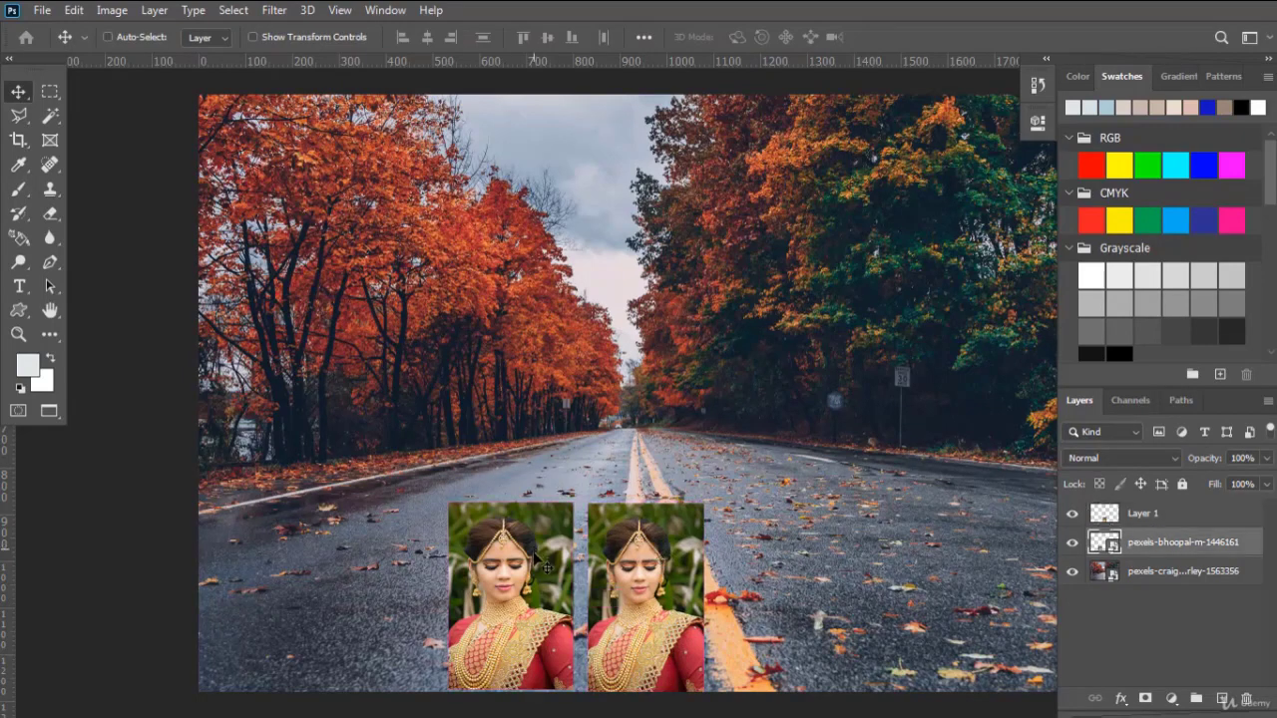
pyautogui.keyDown('ctrl'); pyautogui.click(640, 595); pyautogui.keyUp('ctrl')
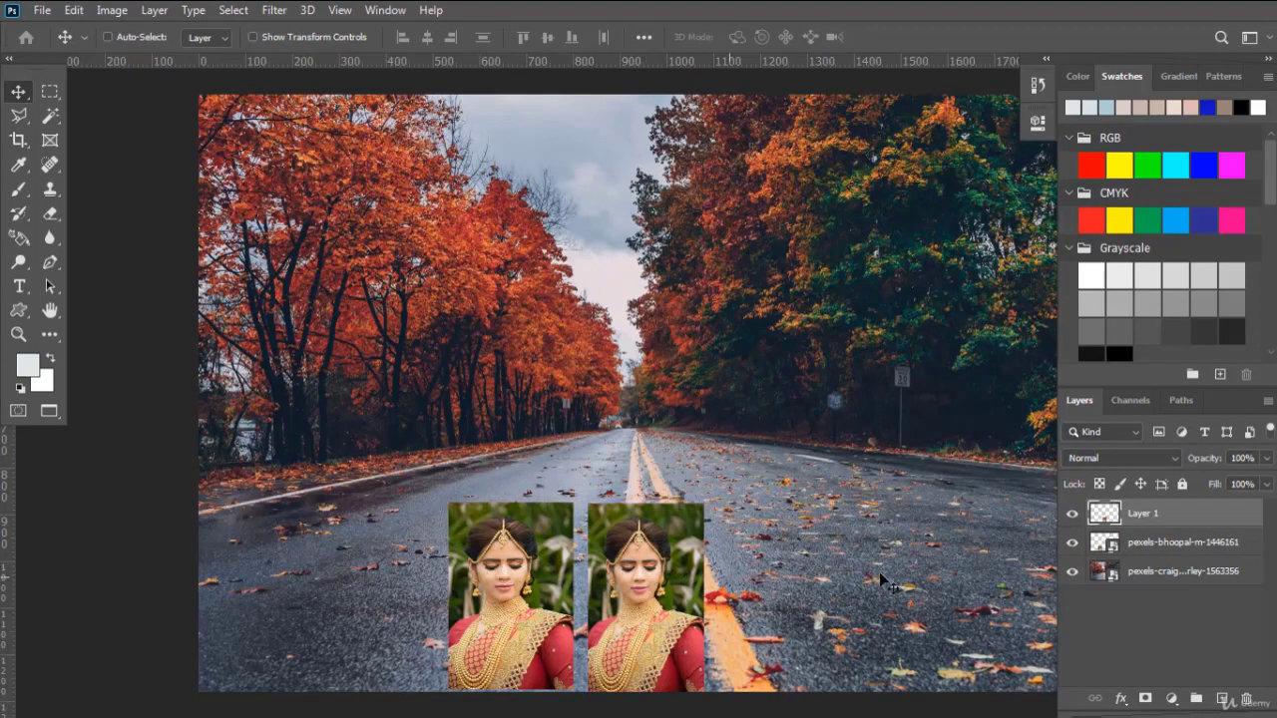
pyautogui.keyDown('ctrl'); pyautogui.click(1161, 545); pyautogui.keyUp('ctrl')
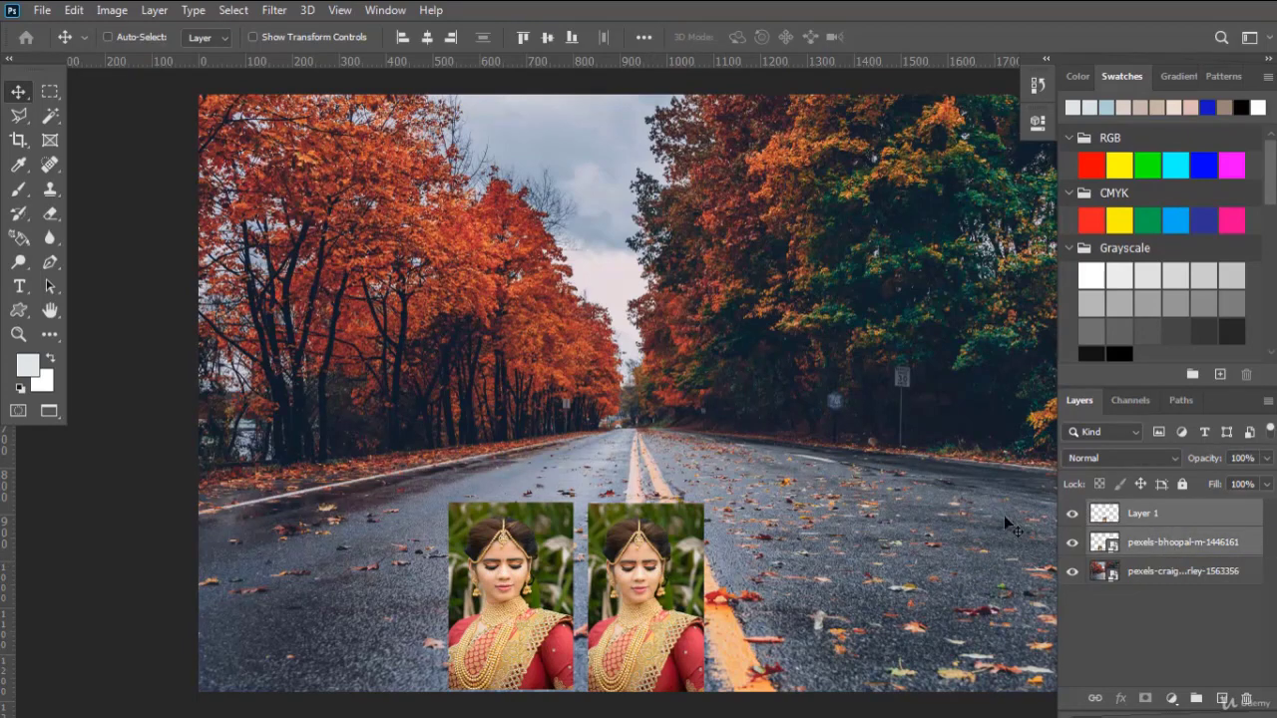
pyautogui.press('ctrl')
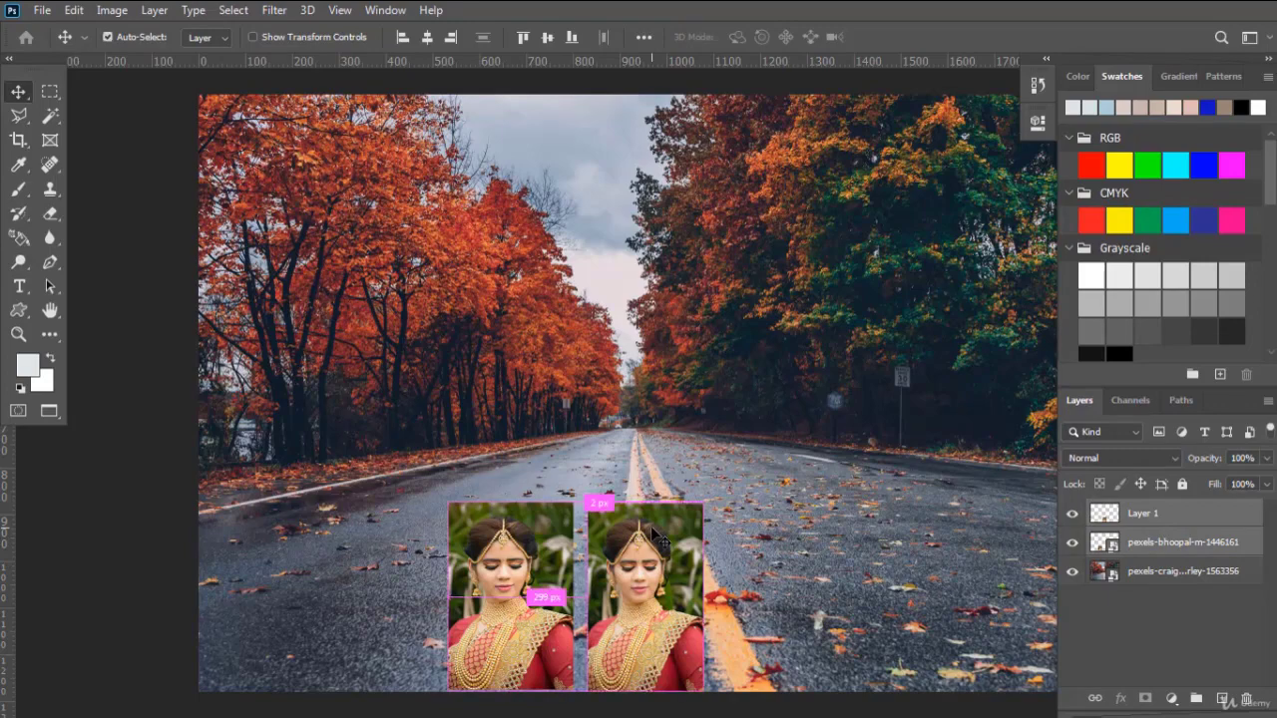
pyautogui.hotkey('ctrl', 't')
pyautogui.moveTo(705, 504); pyautogui.dragTo(1005, 155)
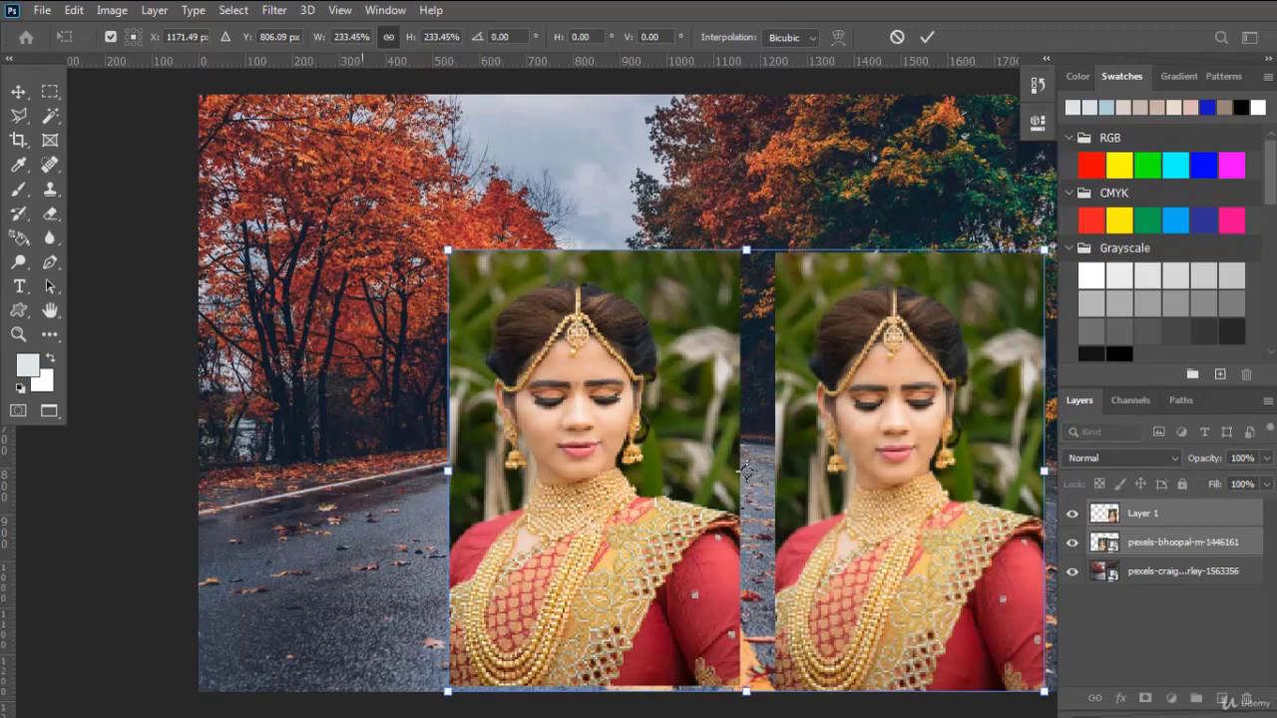
pyautogui.moveTo(448, 249); pyautogui.dragTo(247, 99)
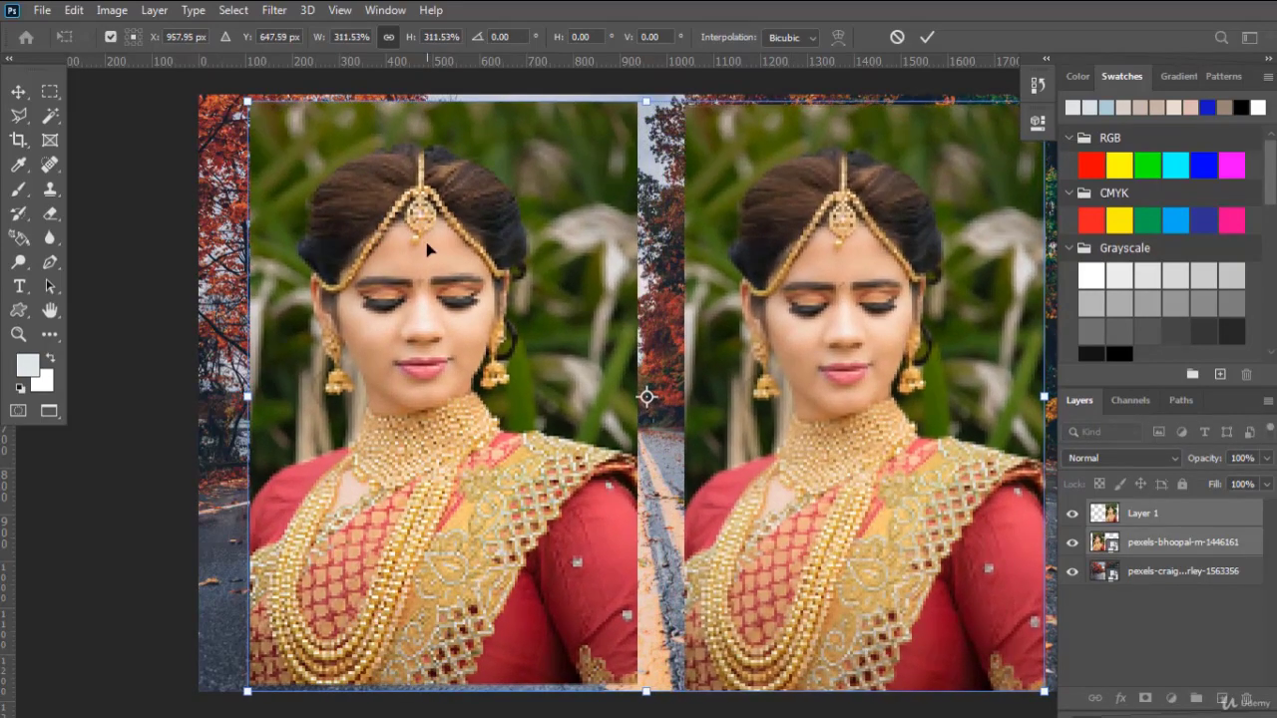
pyautogui.press('Return')
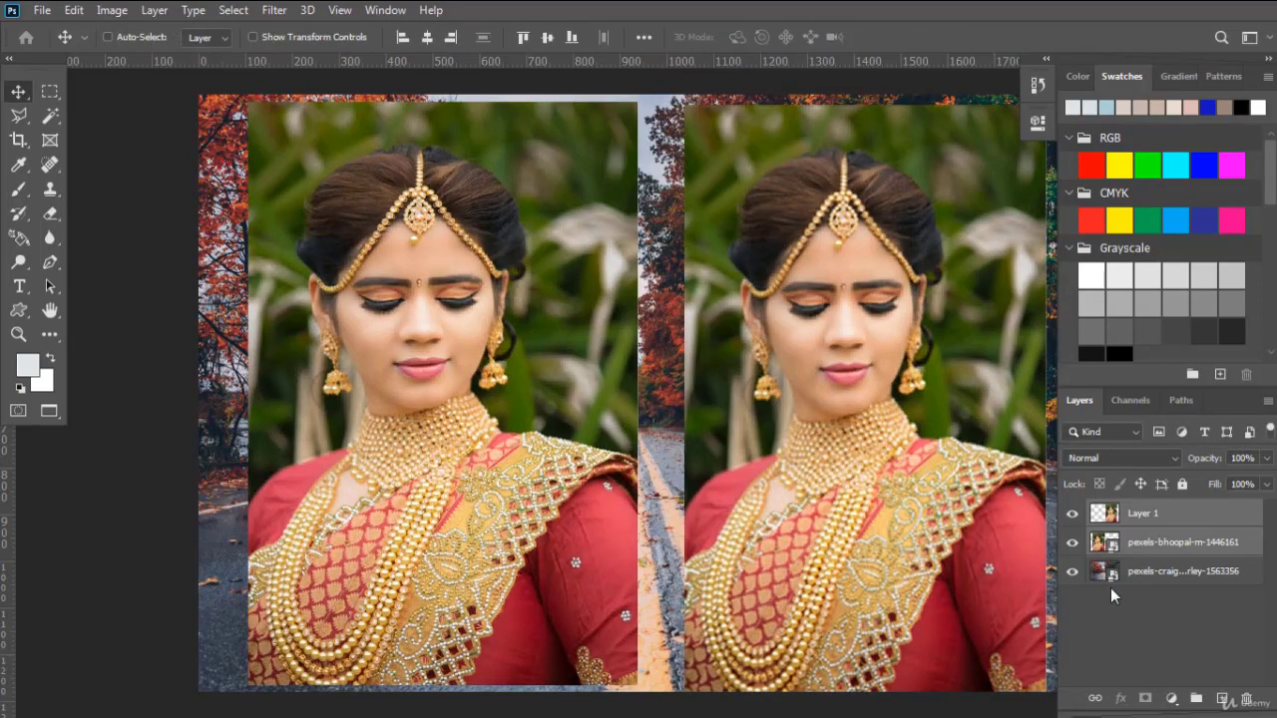
# - Open the contents of the portrait Smart Object layer, leave full-screen mode and separate the floating document windows
pyautogui.click(1130, 607)
pyautogui.click(1115, 544)
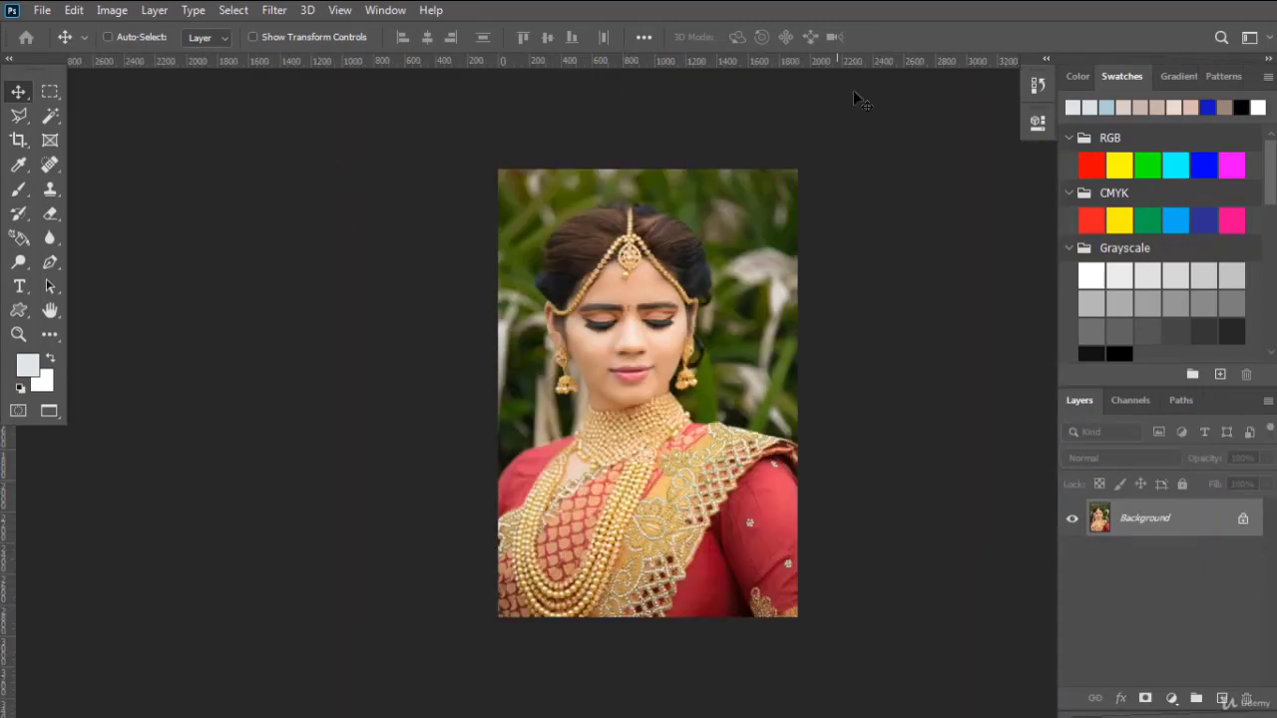
pyautogui.click(1045, 61)
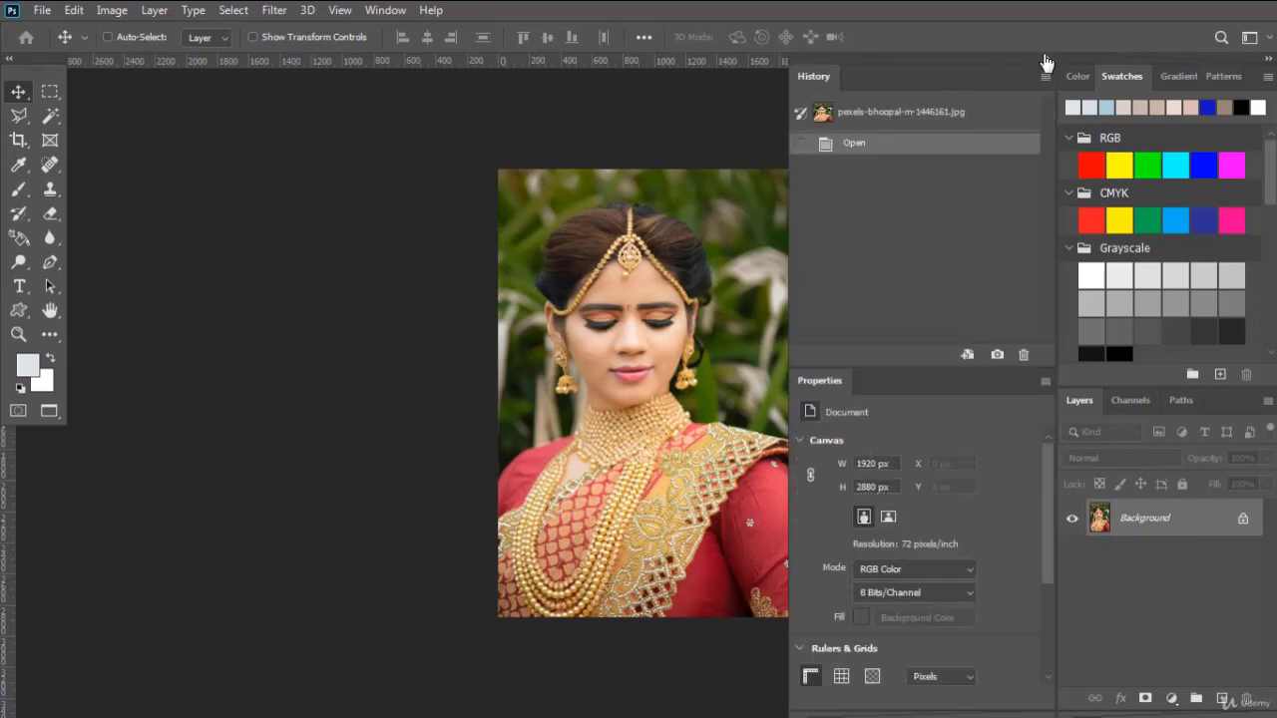
pyautogui.click(1045, 60)
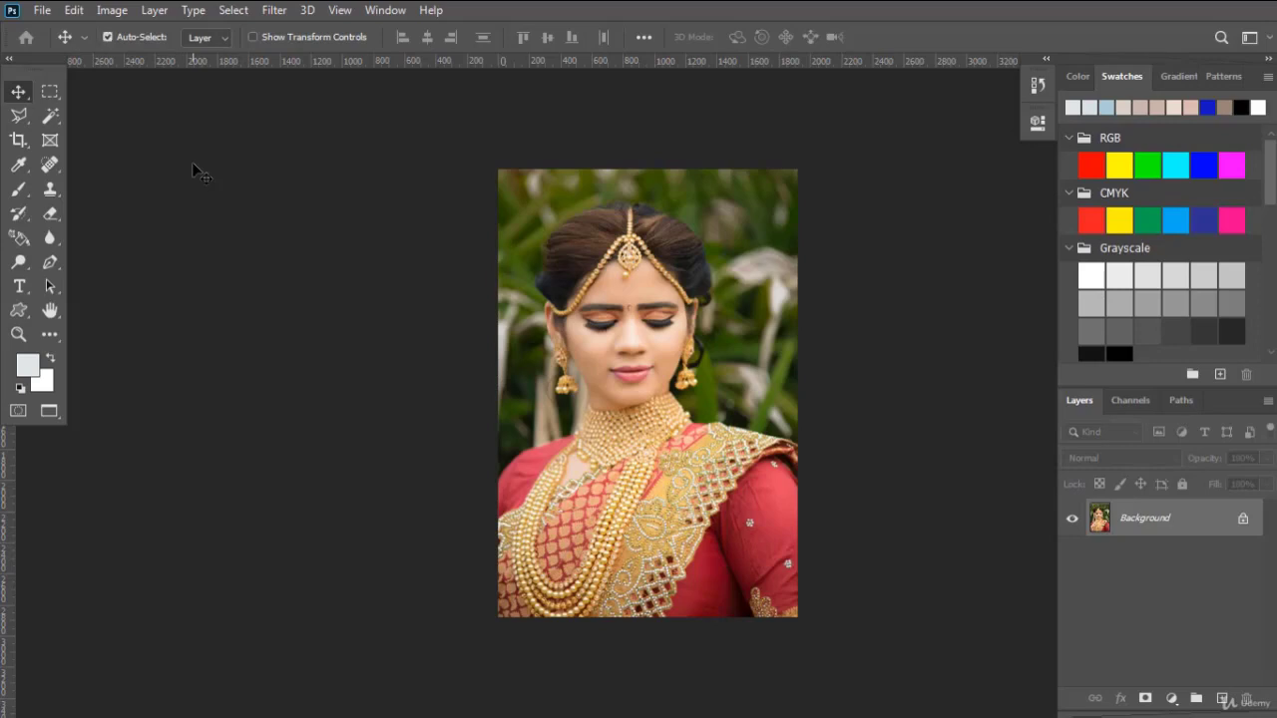
pyautogui.press('f')
pyautogui.press('f')
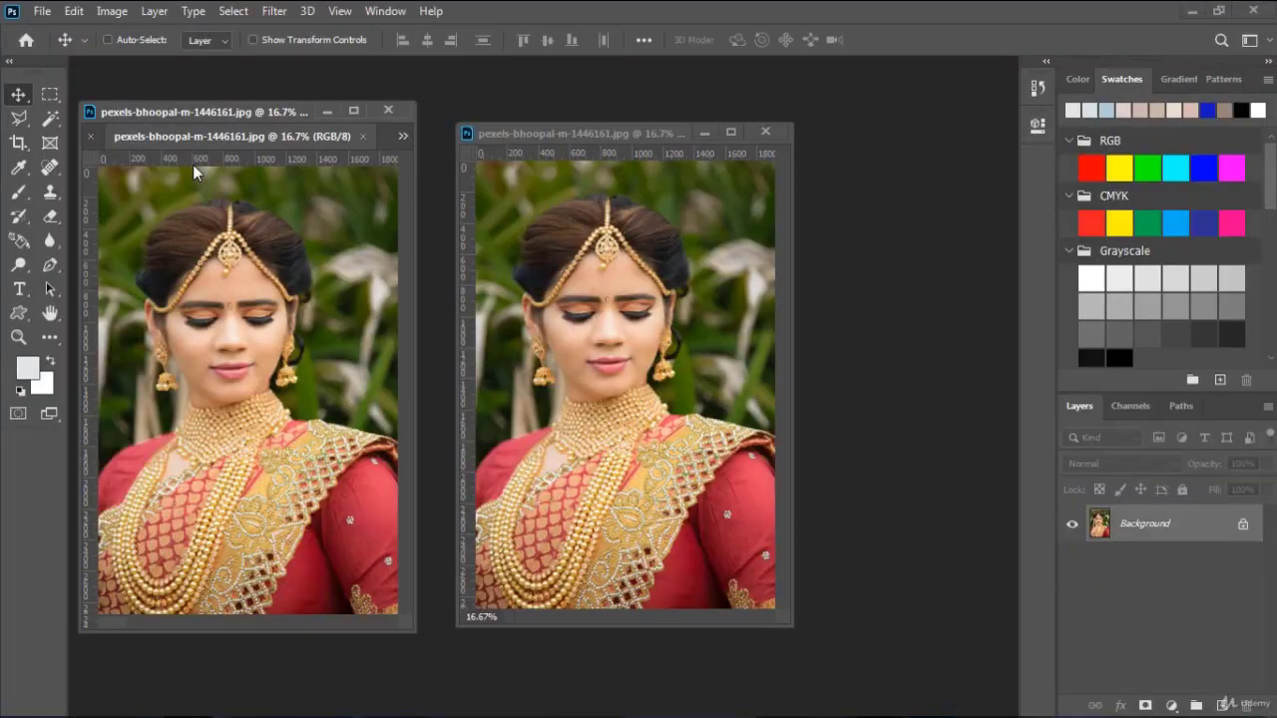
pyautogui.moveTo(647, 134); pyautogui.dragTo(804, 109)
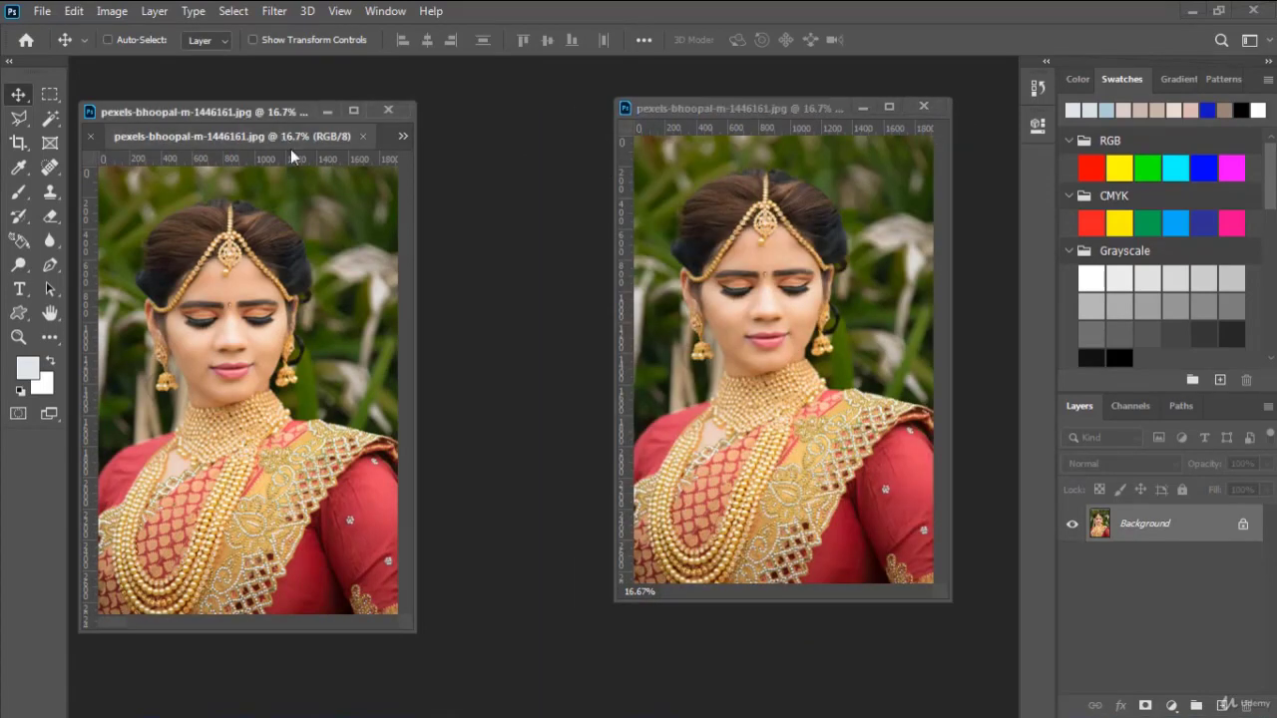
pyautogui.moveTo(291, 142); pyautogui.dragTo(635, 204)
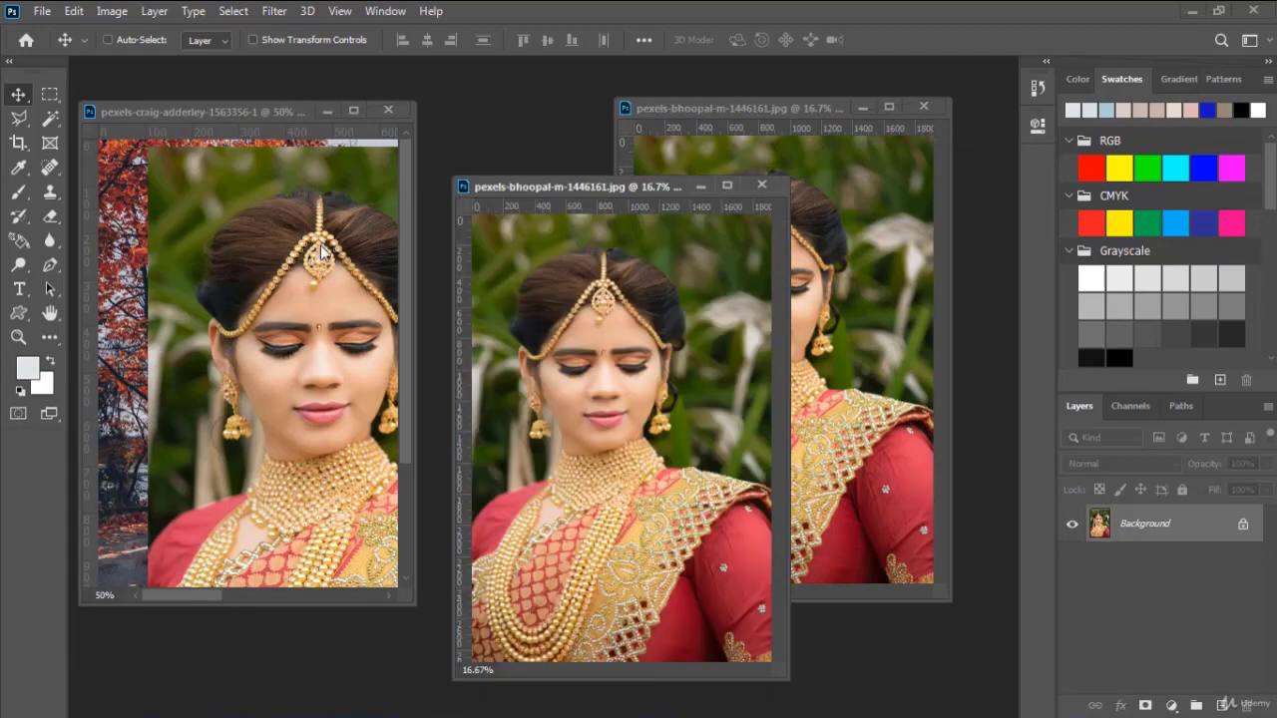
# - Show the road composite in full-screen mode and compare the facial detail of the Smart Object portrait with the Layer 1 portrait
pyautogui.click(292, 110)
pyautogui.moveTo(292, 110); pyautogui.dragTo(327, 135)
pyautogui.press('f')
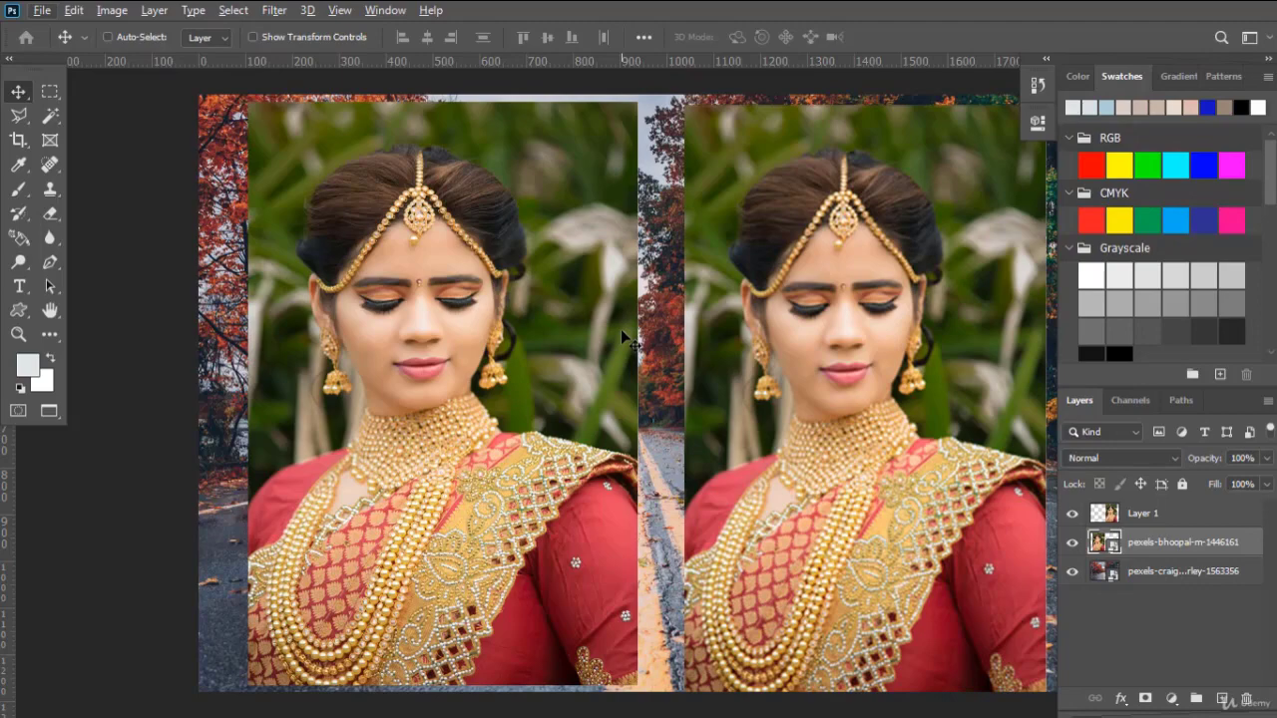
pyautogui.scroll(5, 808, 317)
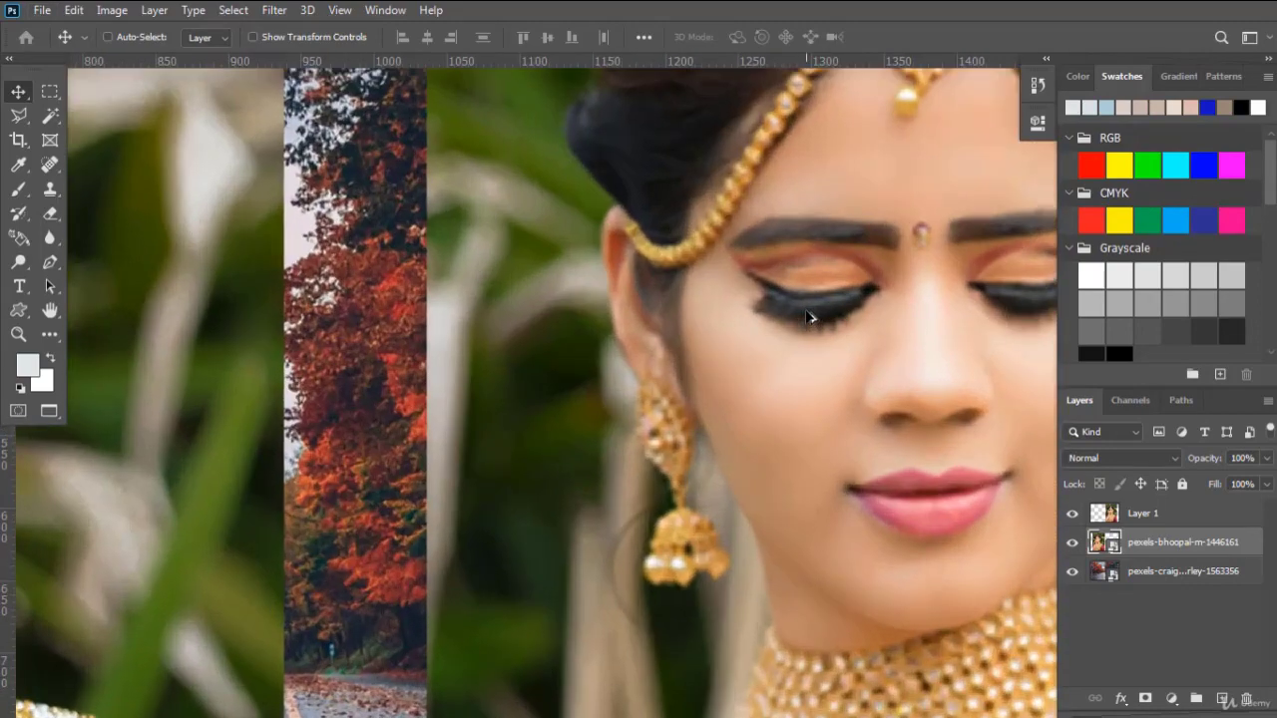
pyautogui.moveTo(264, 315); pyautogui.dragTo(966, 309)
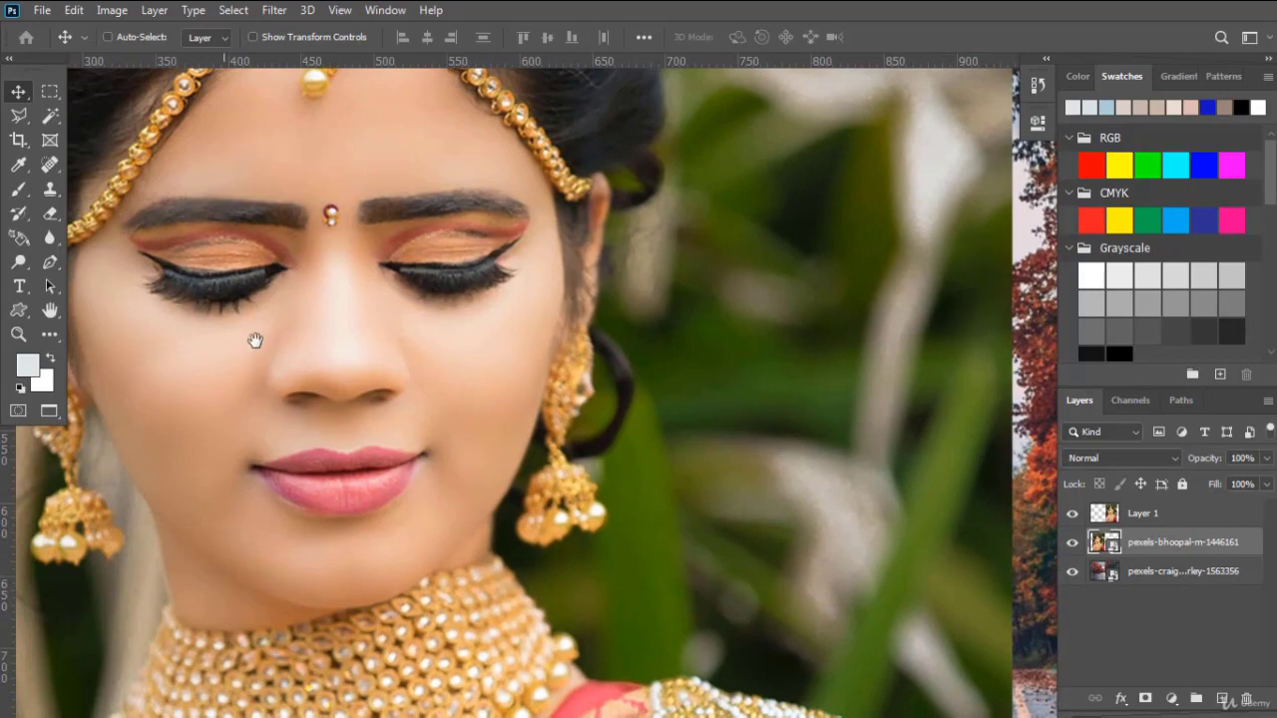
pyautogui.moveTo(641, 328); pyautogui.dragTo(110, 339)
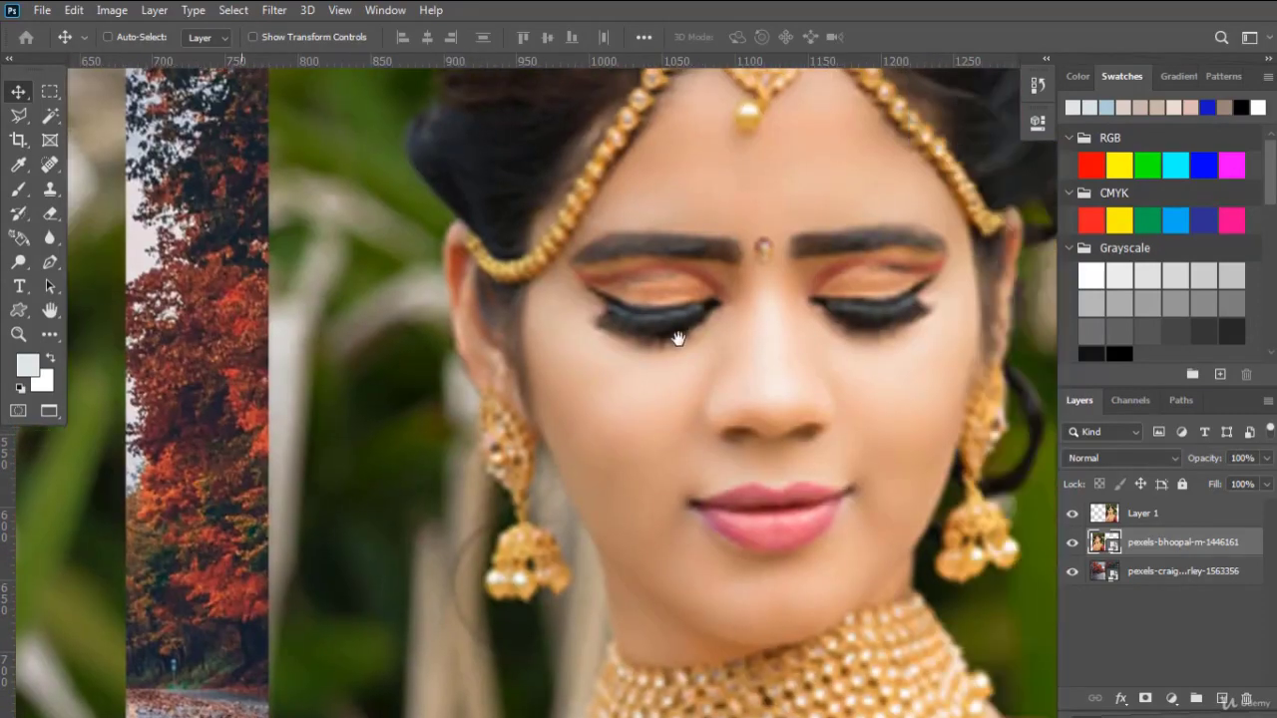
# - Select both portrait layers and scale them together to about 17.56%, near the road image's lower-right corner
pyautogui.moveTo(804, 334); pyautogui.dragTo(257, 338)
pyautogui.moveTo(220, 288); pyautogui.dragTo(550, 294)
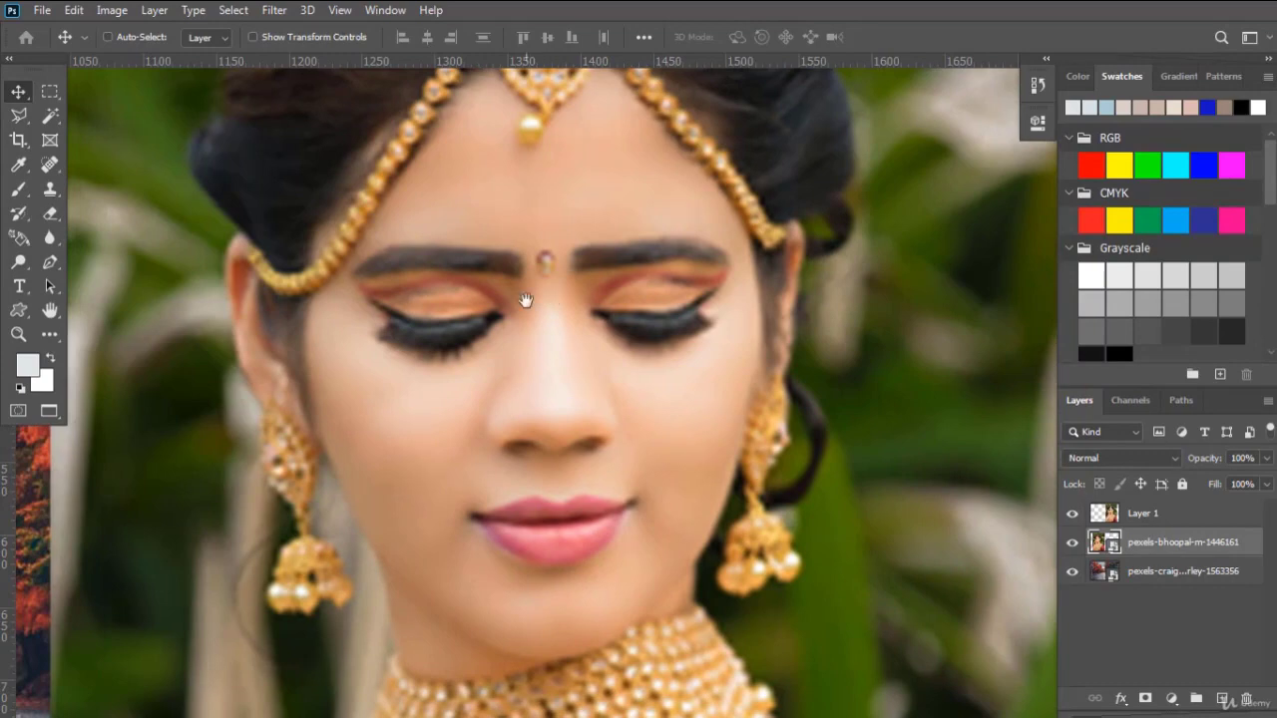
pyautogui.hotkey('ctrl', '0')
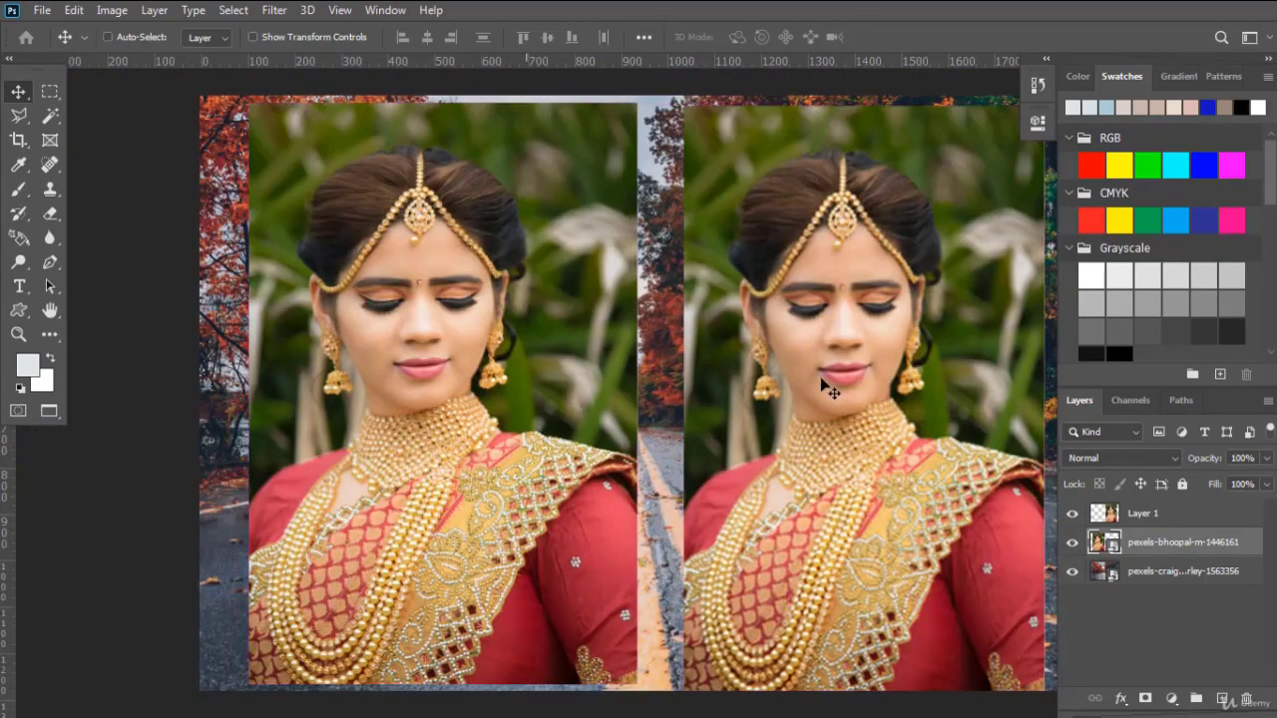
pyautogui.click(1165, 515)
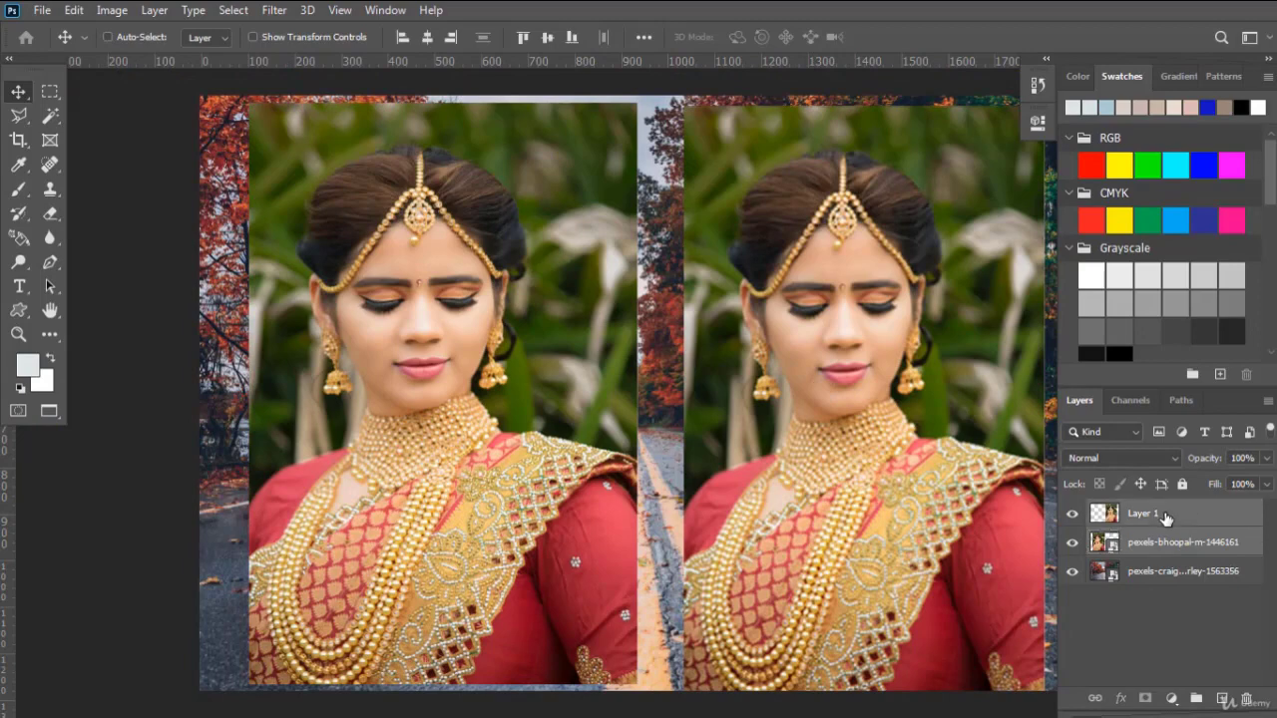
pyautogui.hotkey('ctrl', 't')
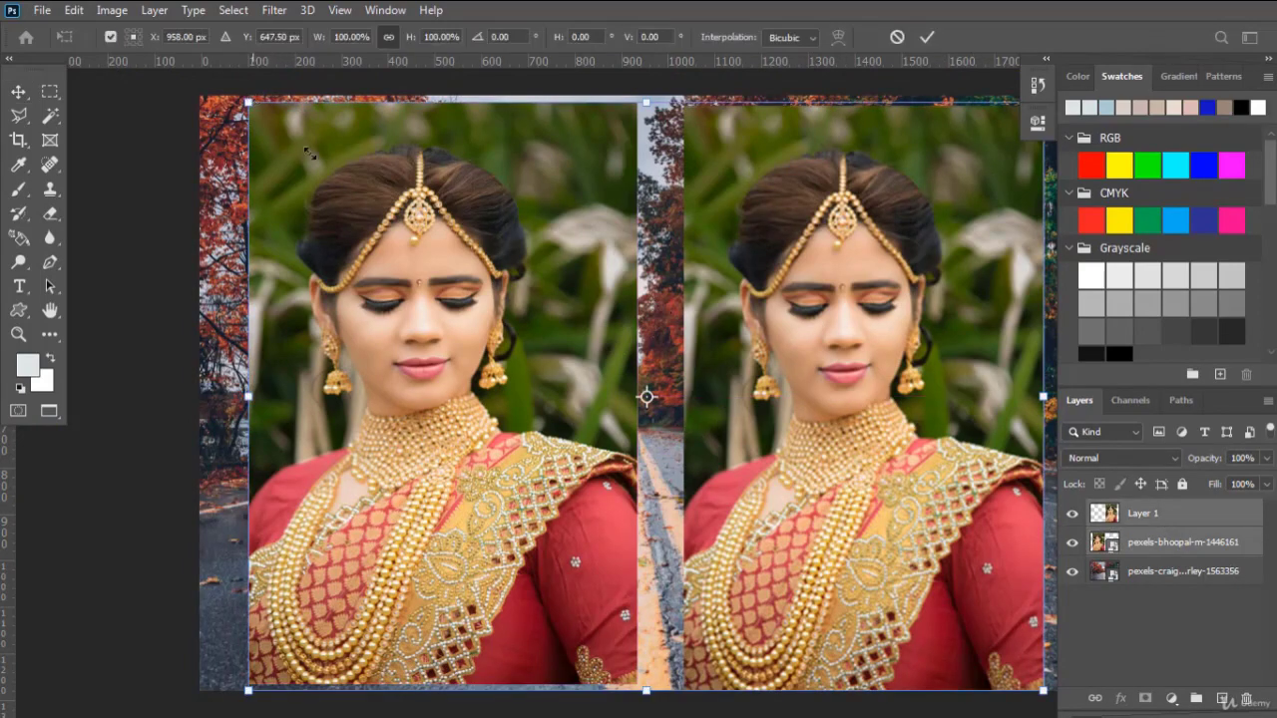
pyautogui.moveTo(309, 152); pyautogui.dragTo(906, 589)
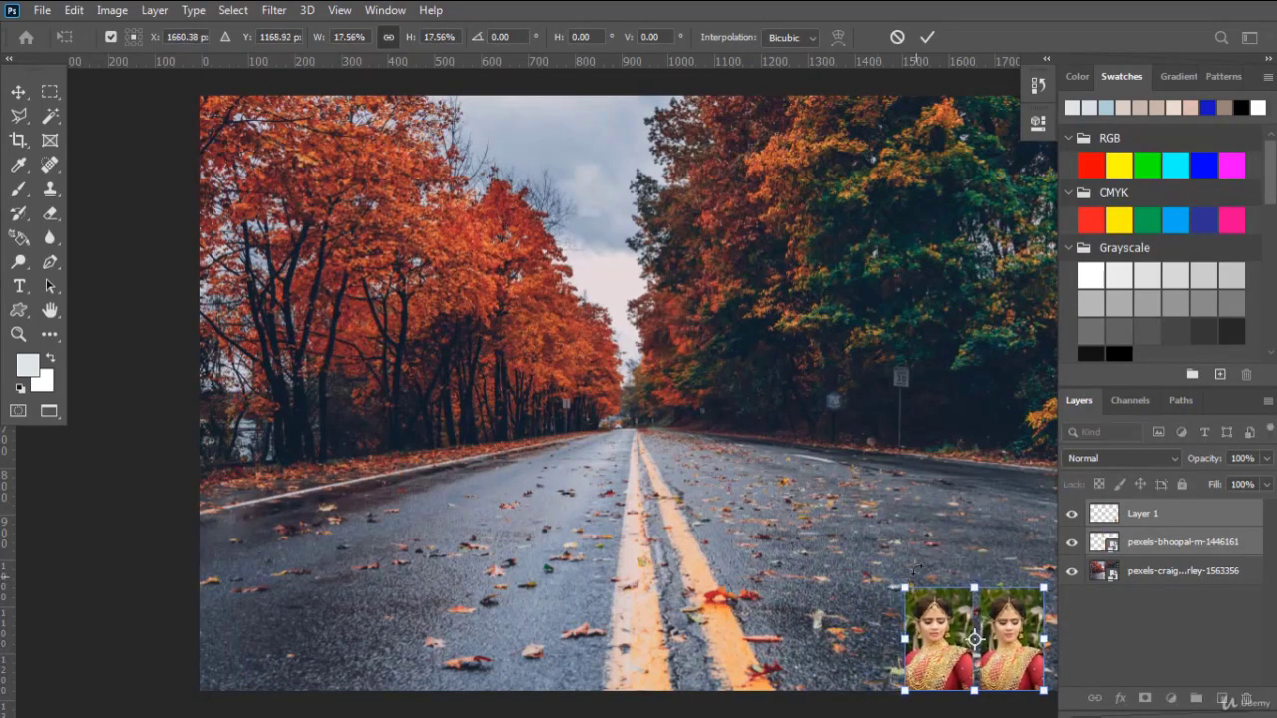
pyautogui.press('Return')
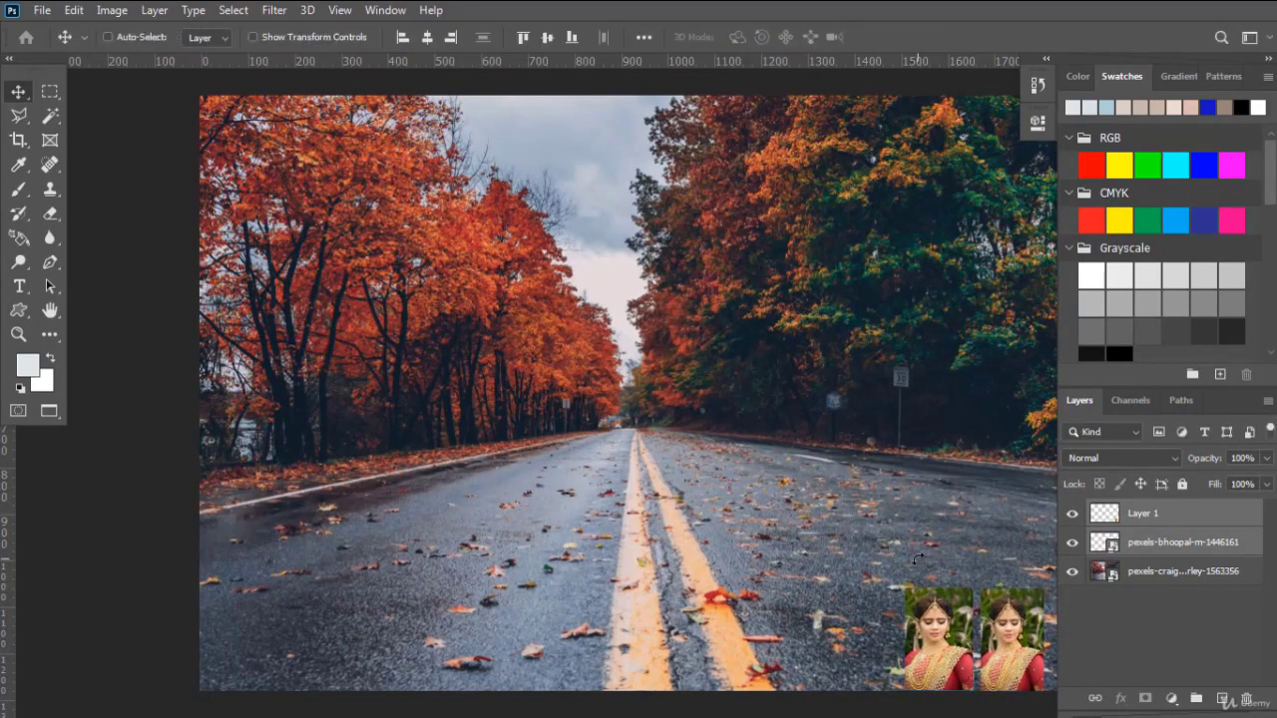
# - Enlarge both small portraits together again until they fill most of the road image
pyautogui.press('ctrl')
pyautogui.hotkey('ctrl', 't')
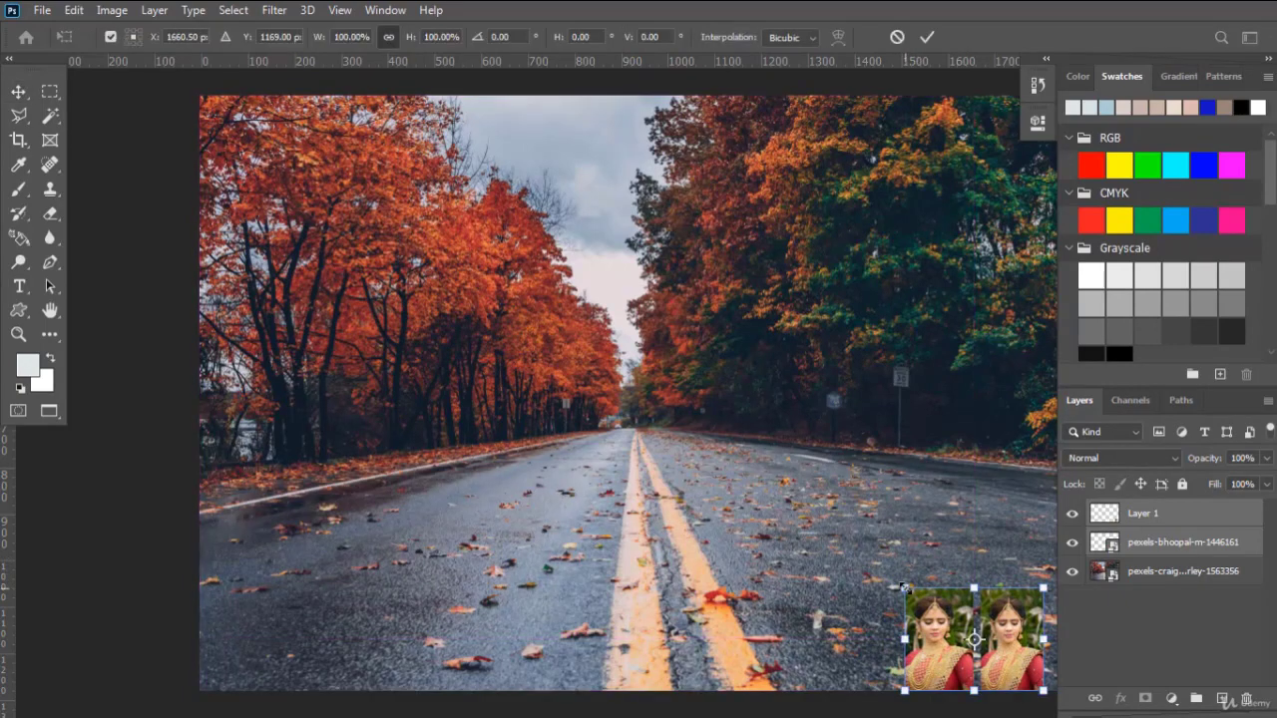
pyautogui.moveTo(903, 587); pyautogui.dragTo(185, 193)
pyautogui.press('Return')
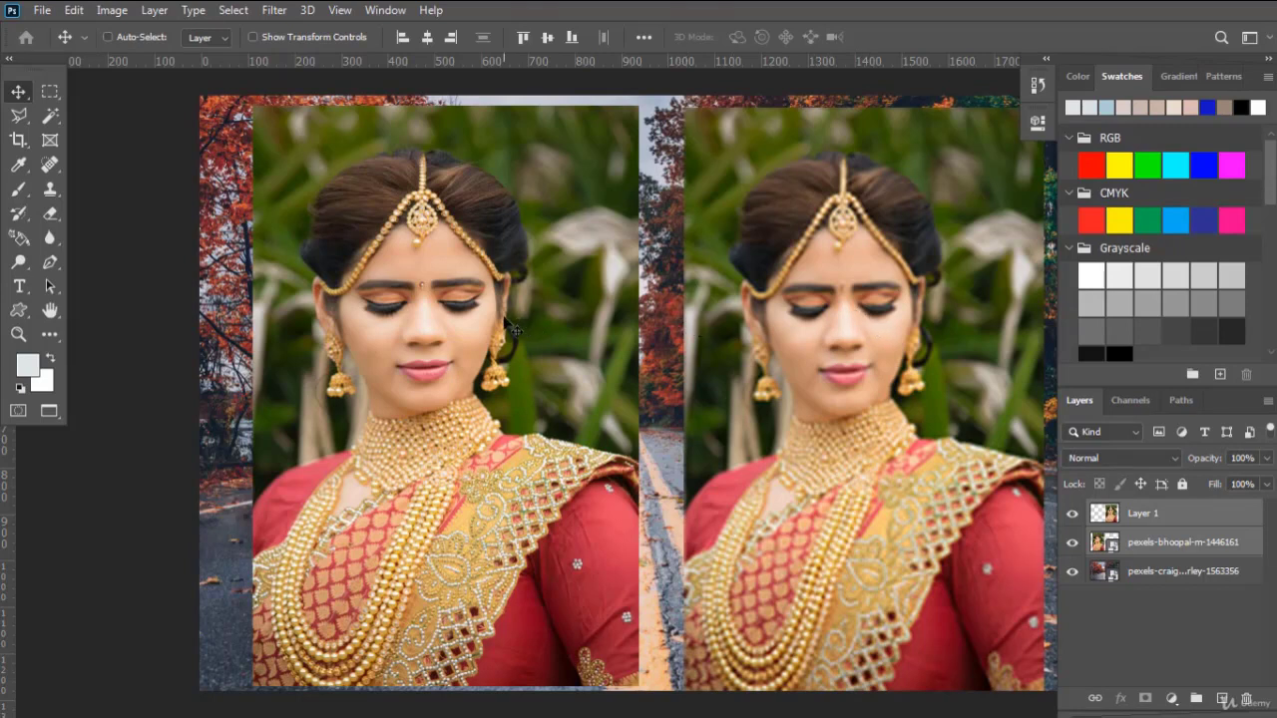
# - Hide both portrait layers to show only the road, and delete them from the composite
pyautogui.click(1143, 615)
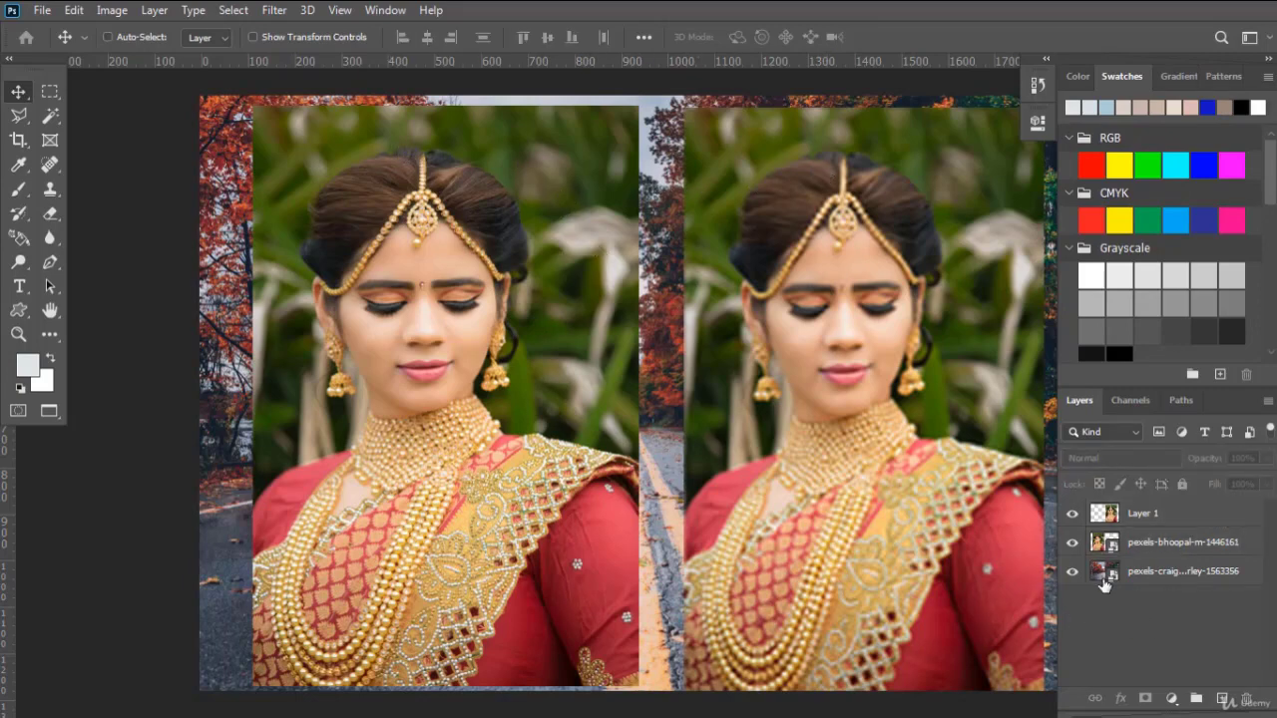
pyautogui.click(1072, 513)
pyautogui.click(1073, 542)
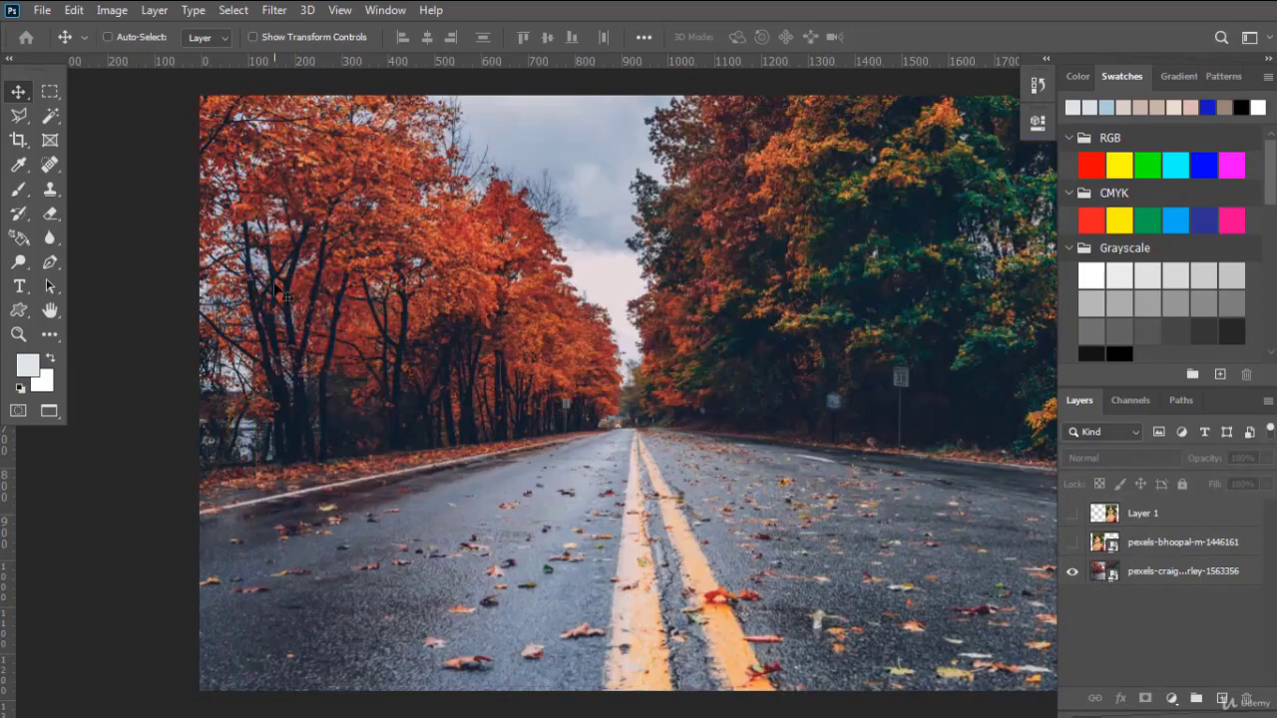
pyautogui.click(42, 12)
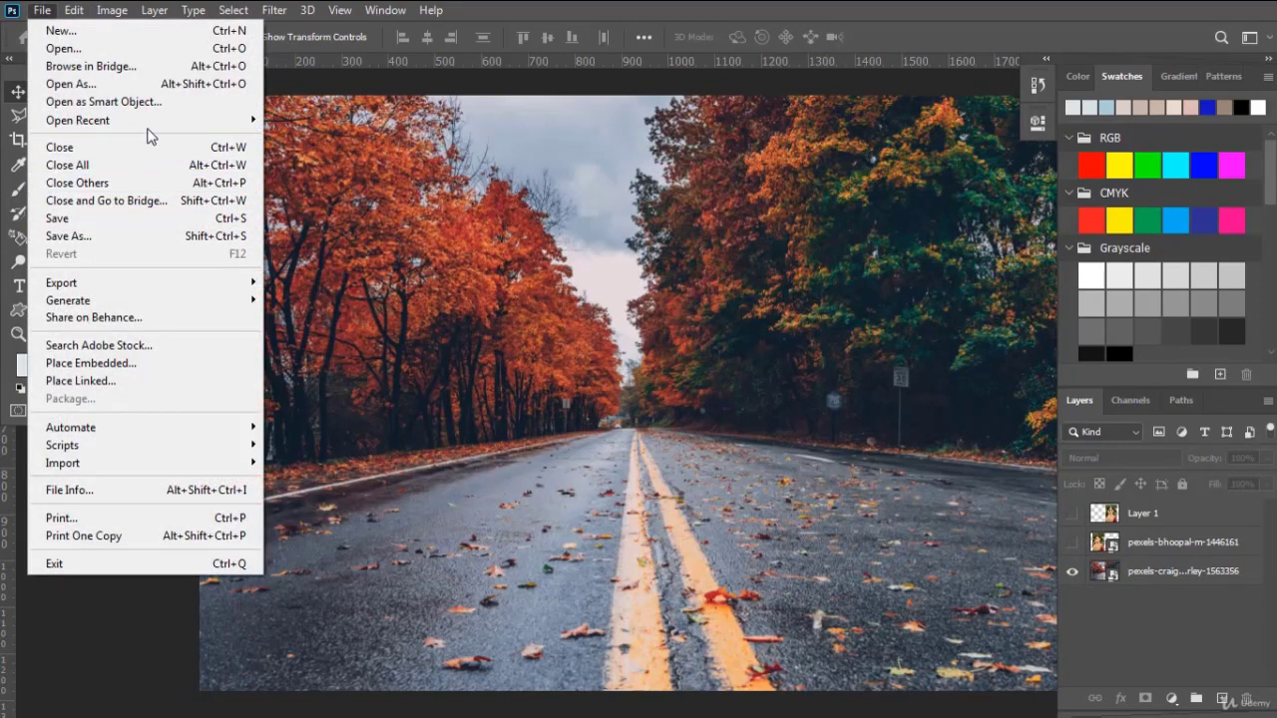
pyautogui.click(564, 156)
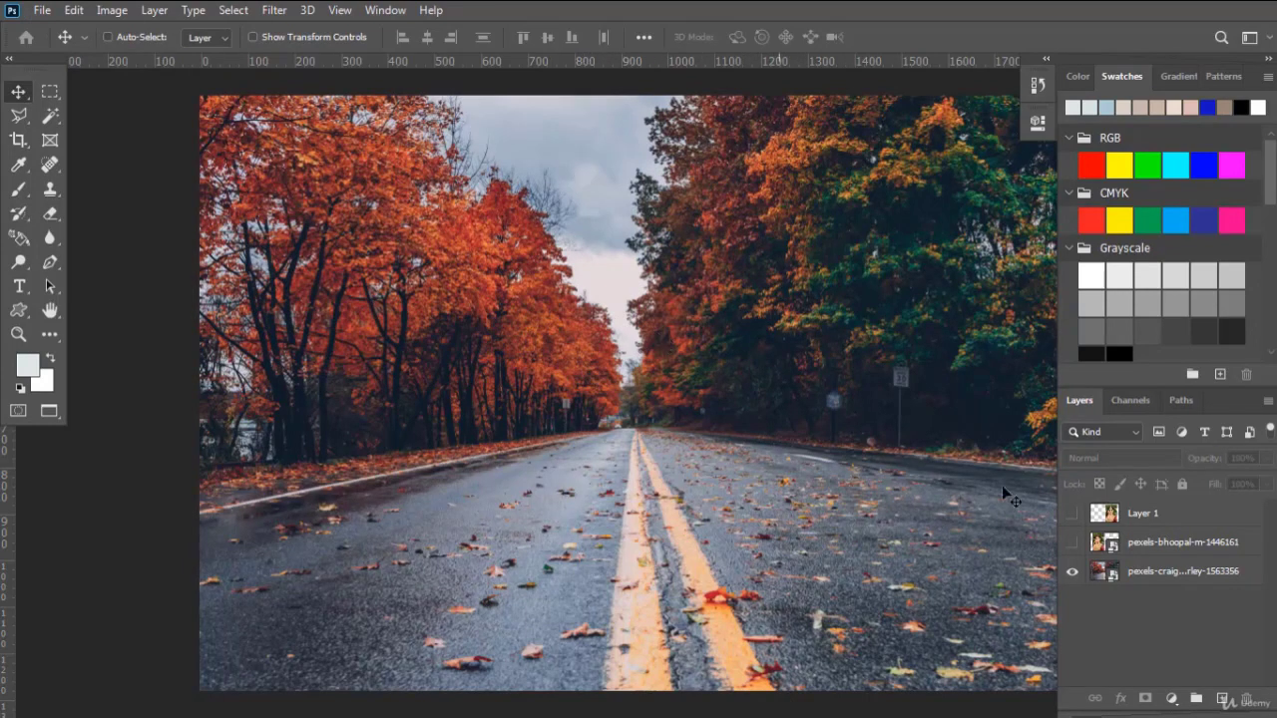
pyautogui.click(1143, 517)
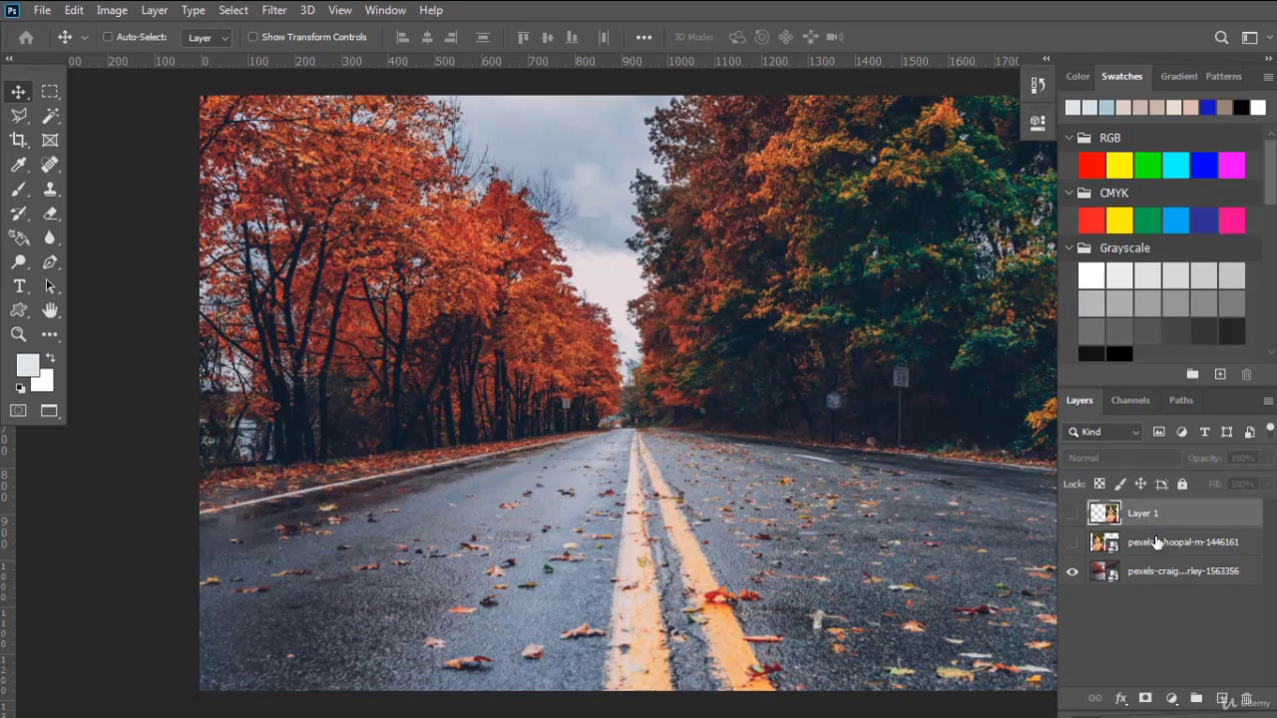
pyautogui.keyDown('shift'); pyautogui.click(1158, 542); pyautogui.keyUp('shift')
pyautogui.moveTo(1157, 542); pyautogui.dragTo(1247, 698)
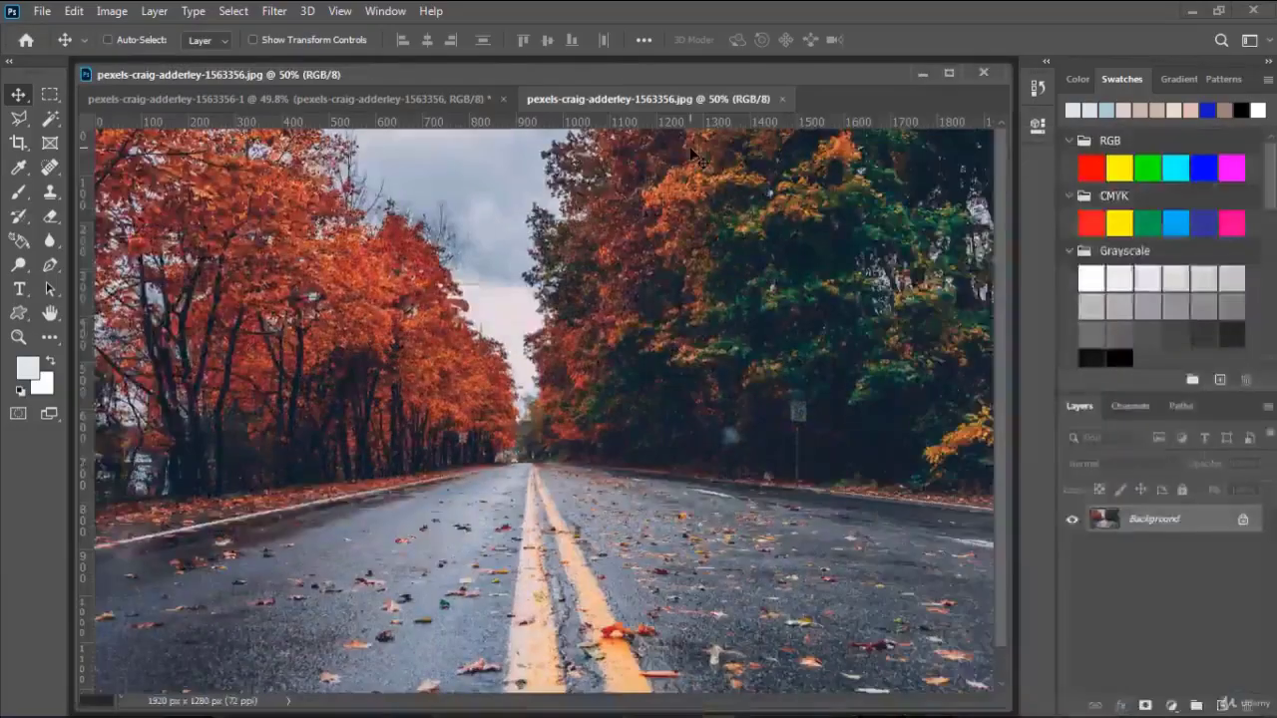
# - Float the road Smart Object's contents document in its own window, overlapping the composite window and slightly below its title bar
pyautogui.moveTo(646, 99); pyautogui.dragTo(625, 209)
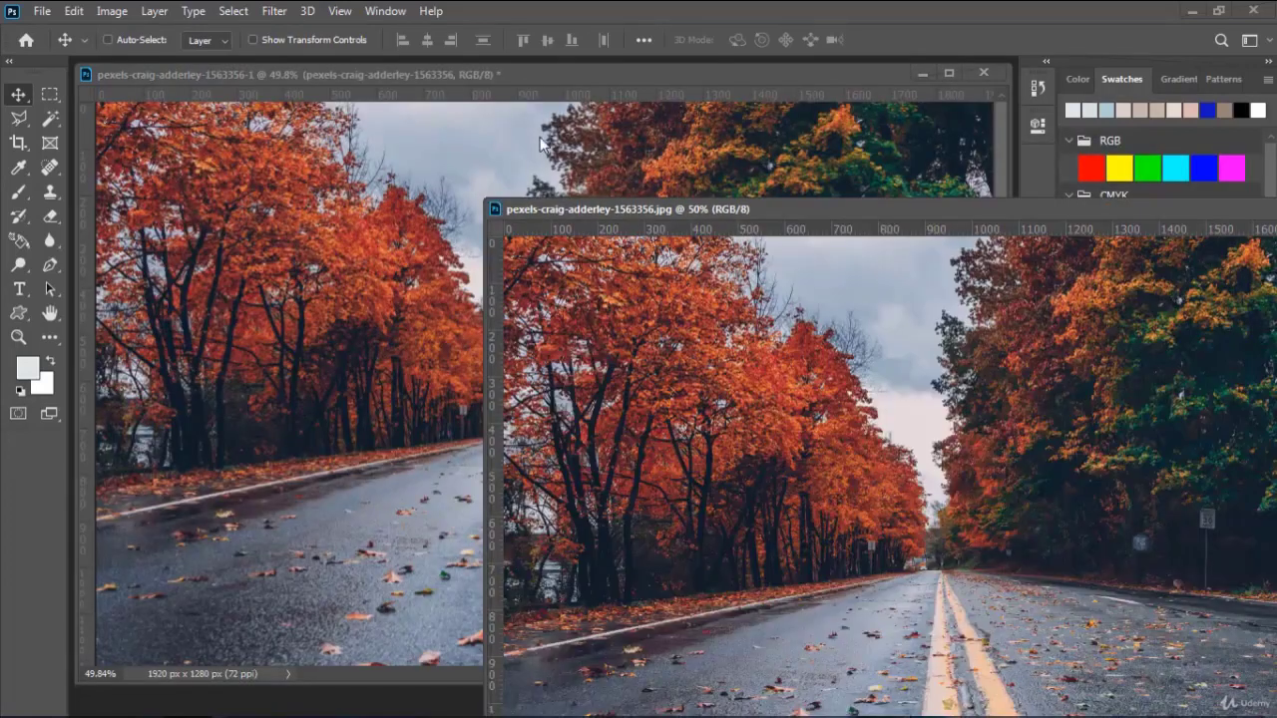
pyautogui.moveTo(840, 209); pyautogui.dragTo(488, 135)
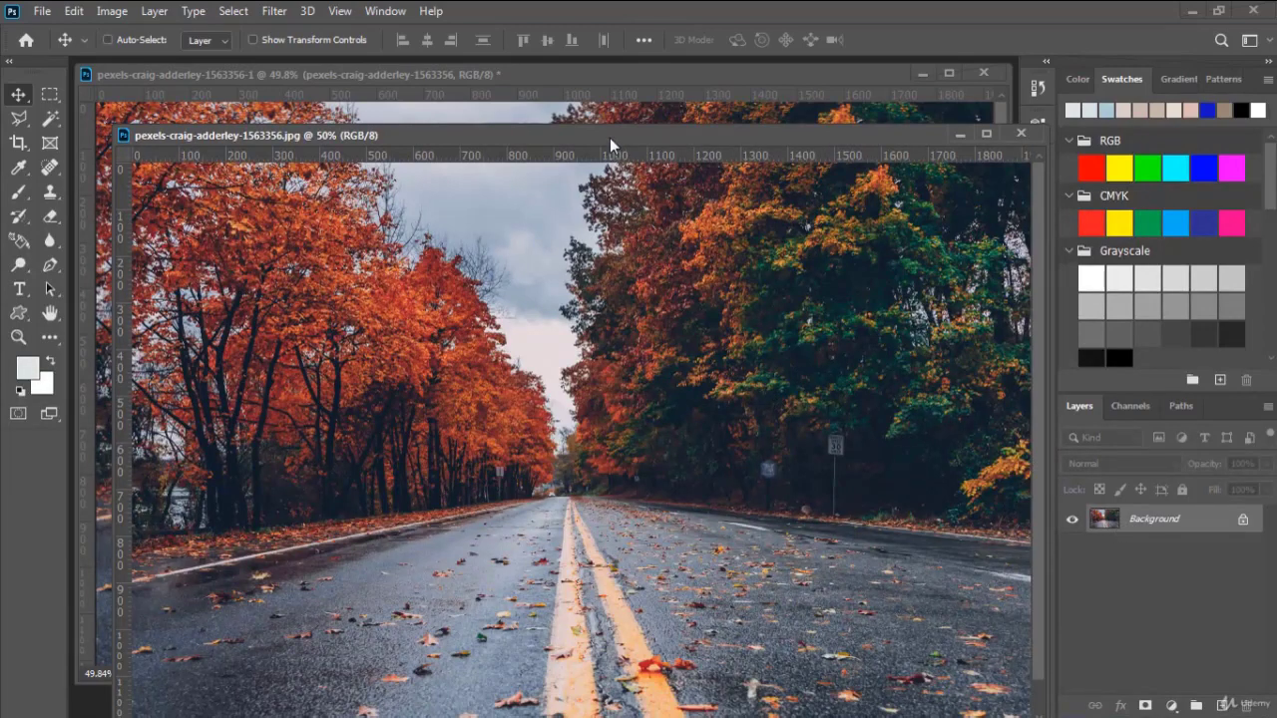
pyautogui.moveTo(610, 138); pyautogui.dragTo(613, 160)
# - Fill a rectangle over the sky and trees with the light grey foreground colour on a new layer, and try to save the contents document
pyautogui.click(56, 97)
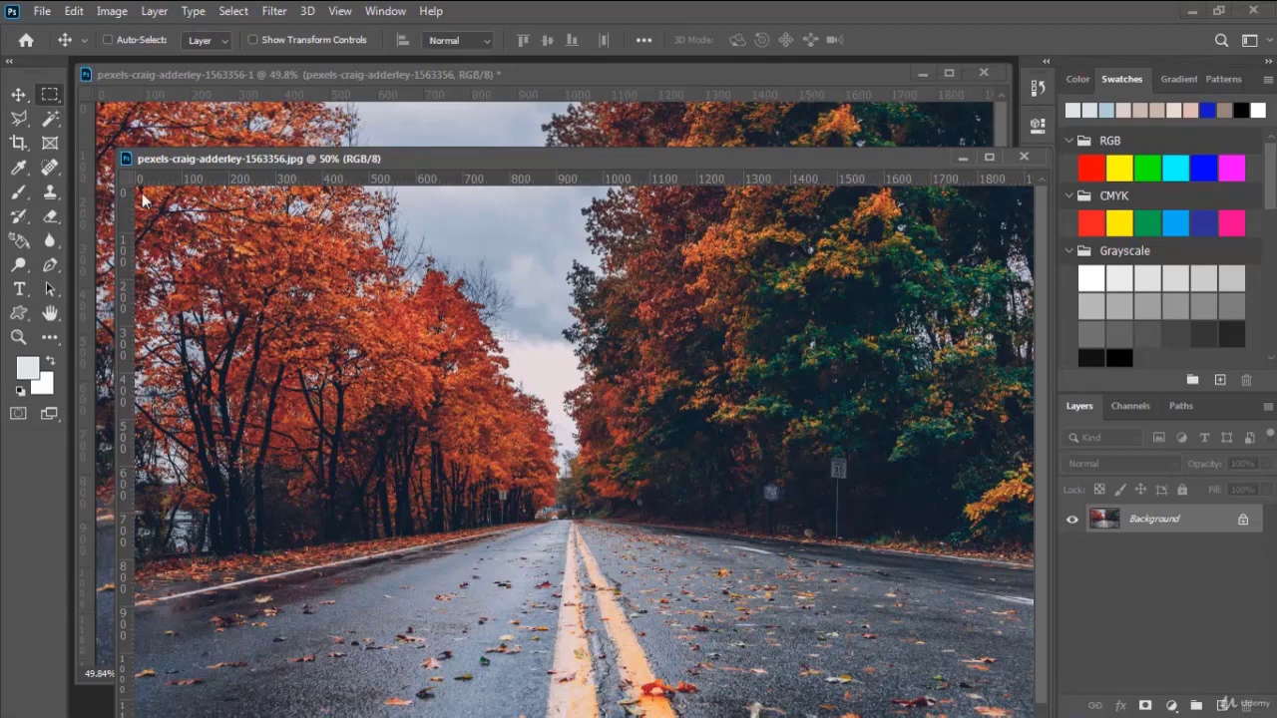
pyautogui.moveTo(518, 294)
pyautogui.mouseDown()
pyautogui.moveTo(698, 359)
pyautogui.moveTo(697, 402)
pyautogui.mouseUp()
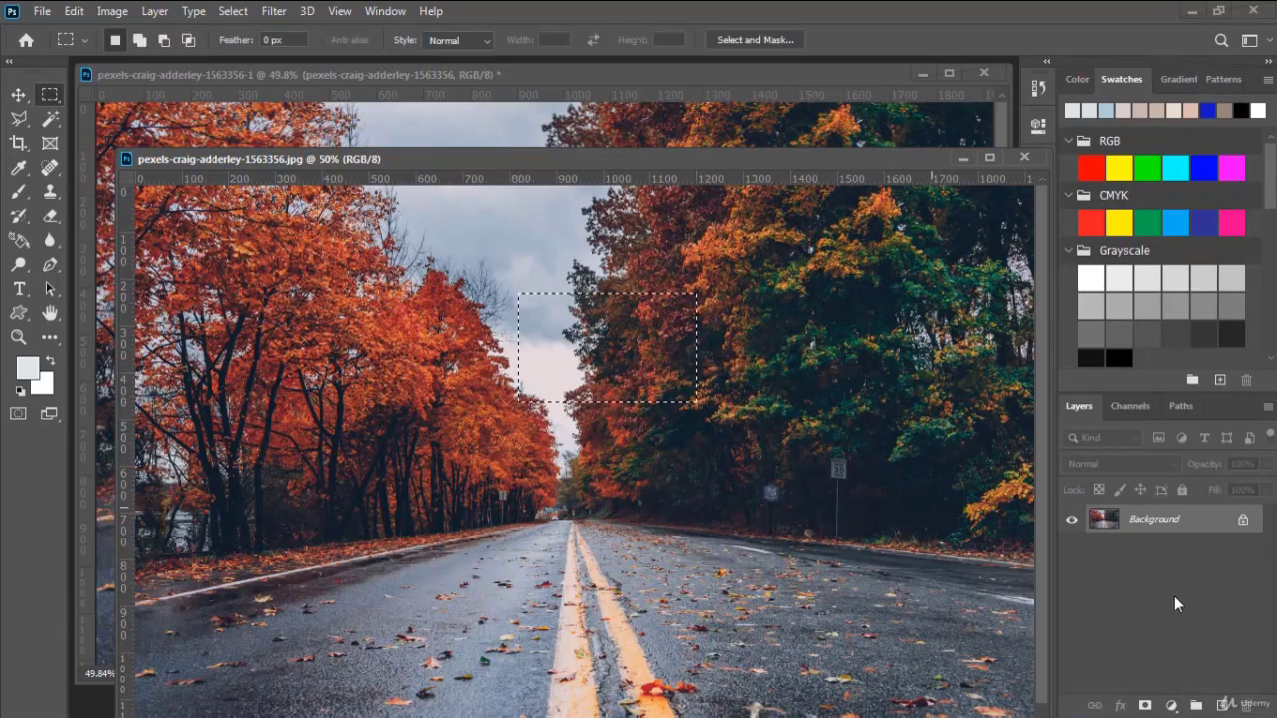
pyautogui.click(1223, 705)
pyautogui.hotkey('alt', 'BackSpace')
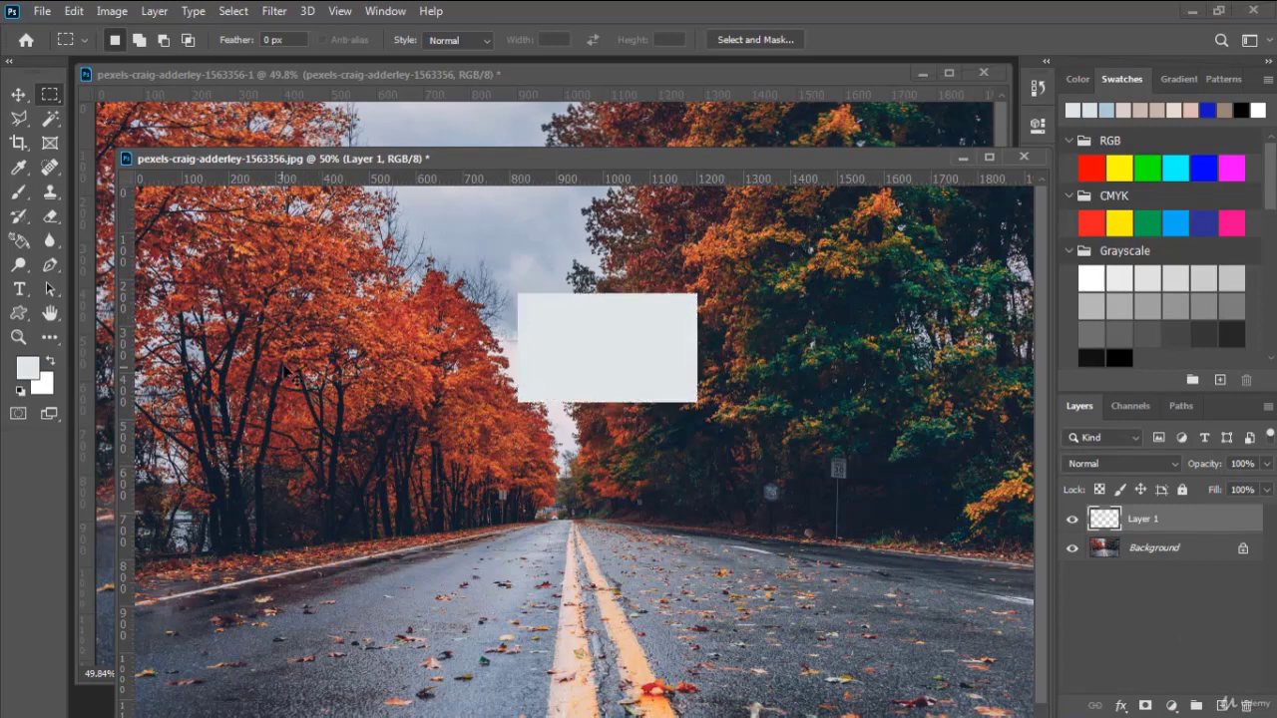
pyautogui.hotkey('ctrl', 's')
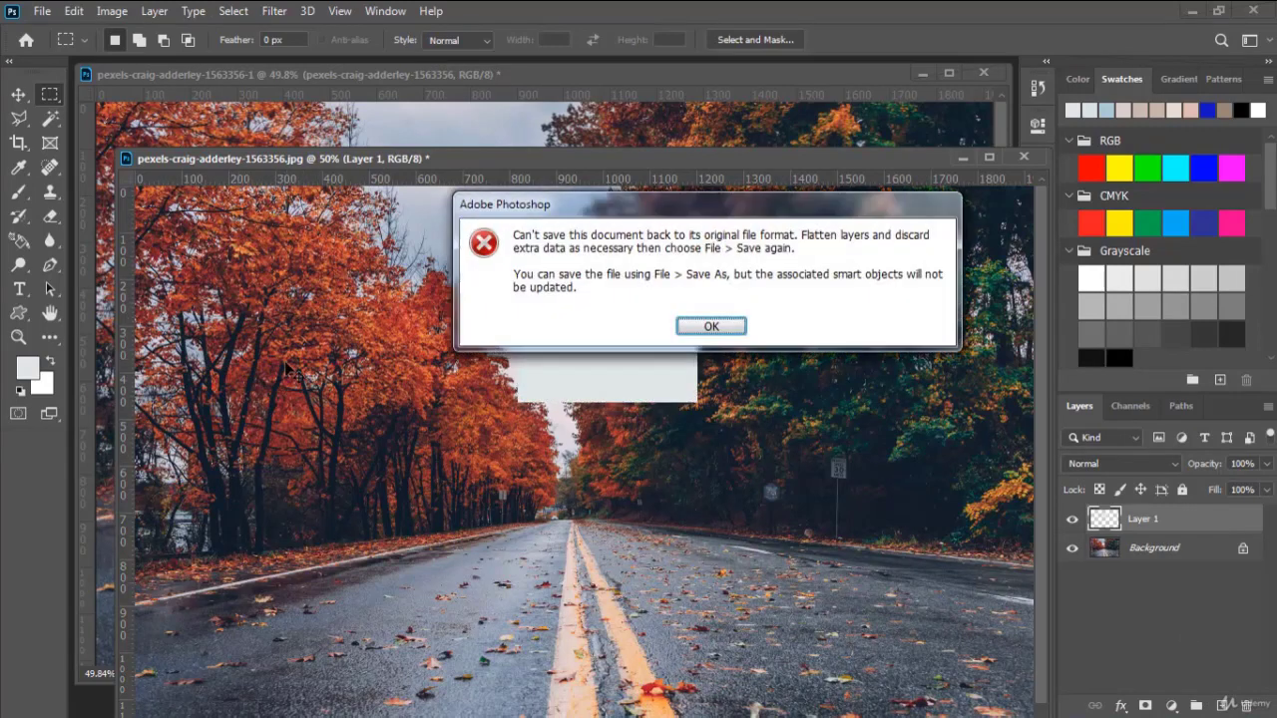
pyautogui.click(710, 327)
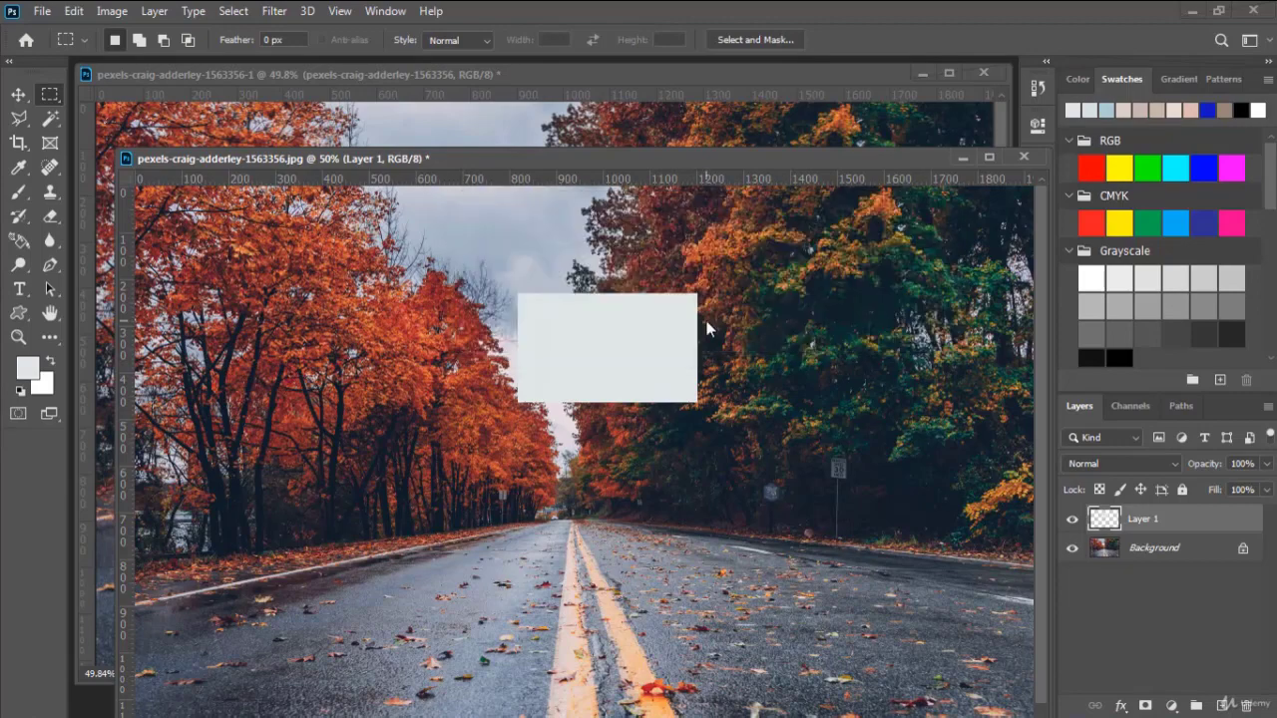
# - Bring the road composite to the front and look through the commands available for its Smart Object layer
pyautogui.click(565, 75)
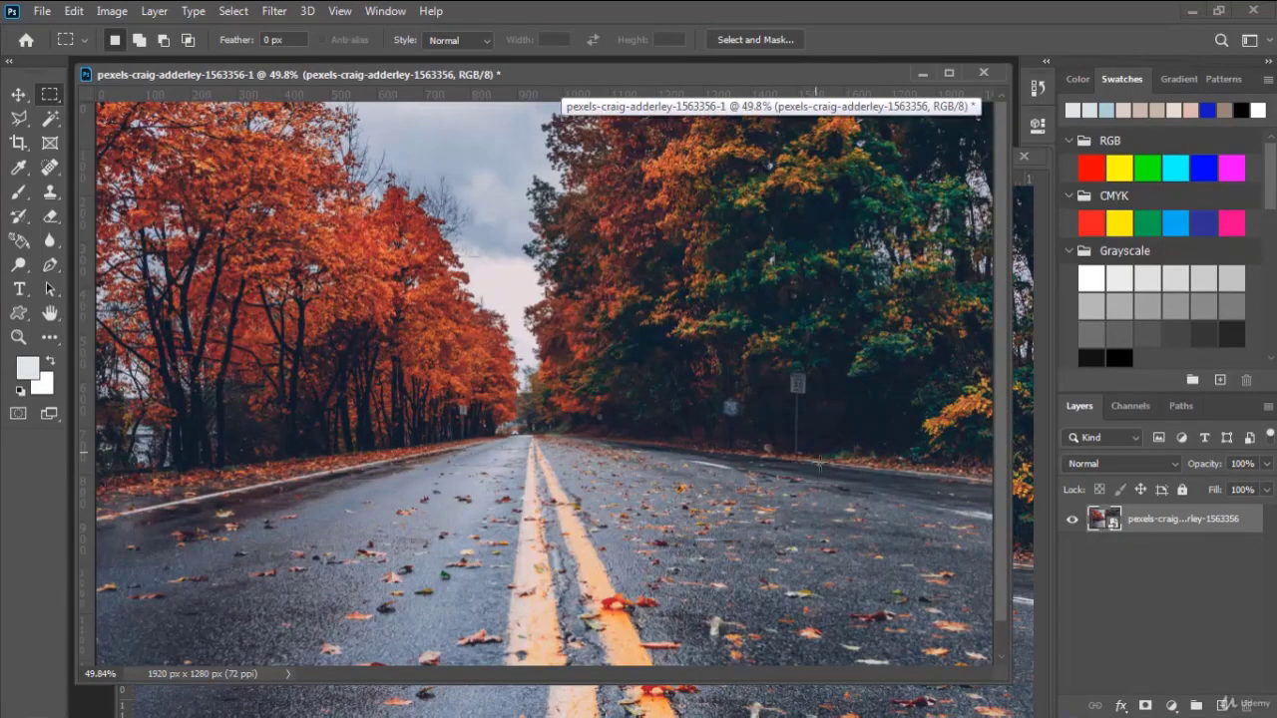
pyautogui.rightClick(1163, 521)
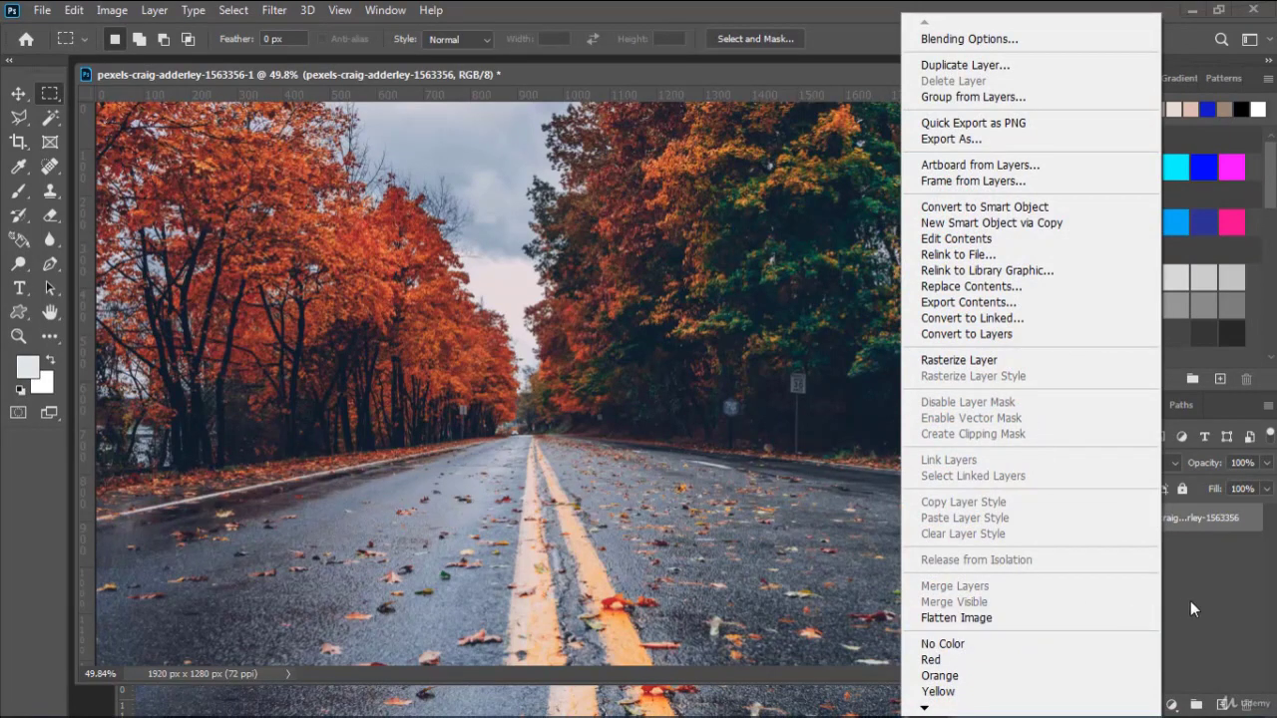
pyautogui.click(1229, 601)
# - Hide the grey rectangle's layer in the road contents document and shift that document's window slightly upward
pyautogui.click(17, 95)
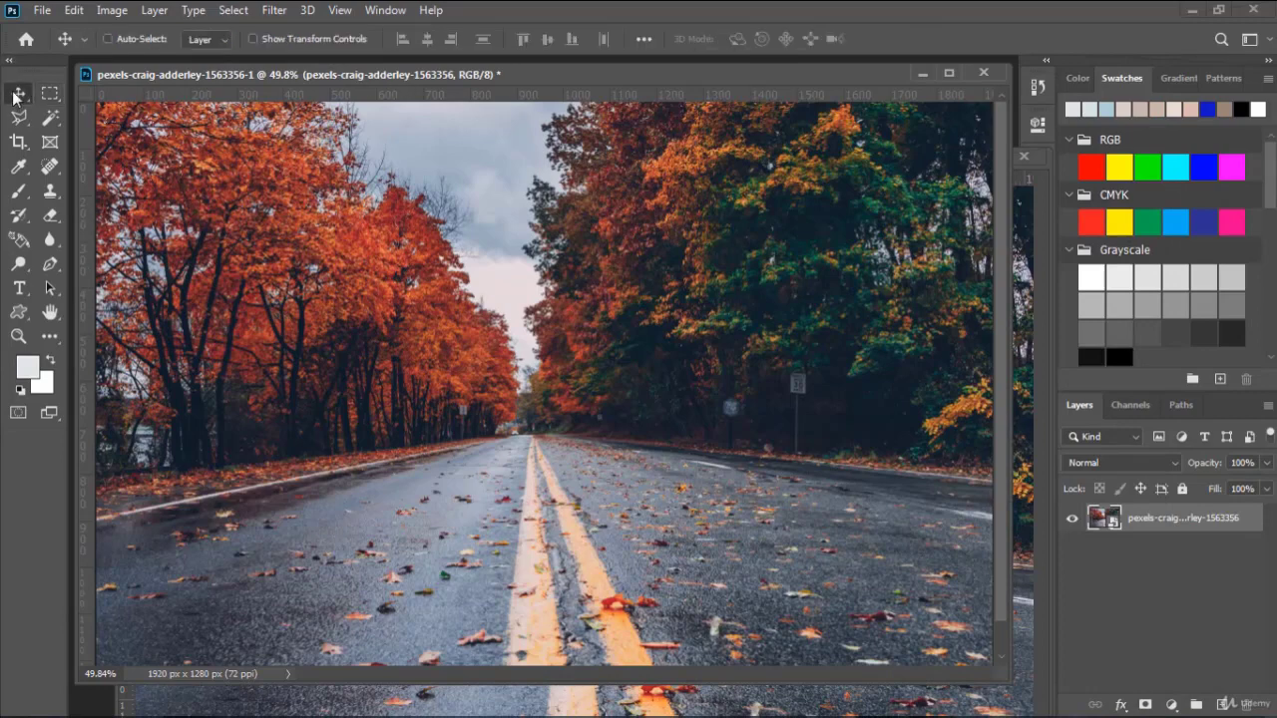
pyautogui.click(1031, 282)
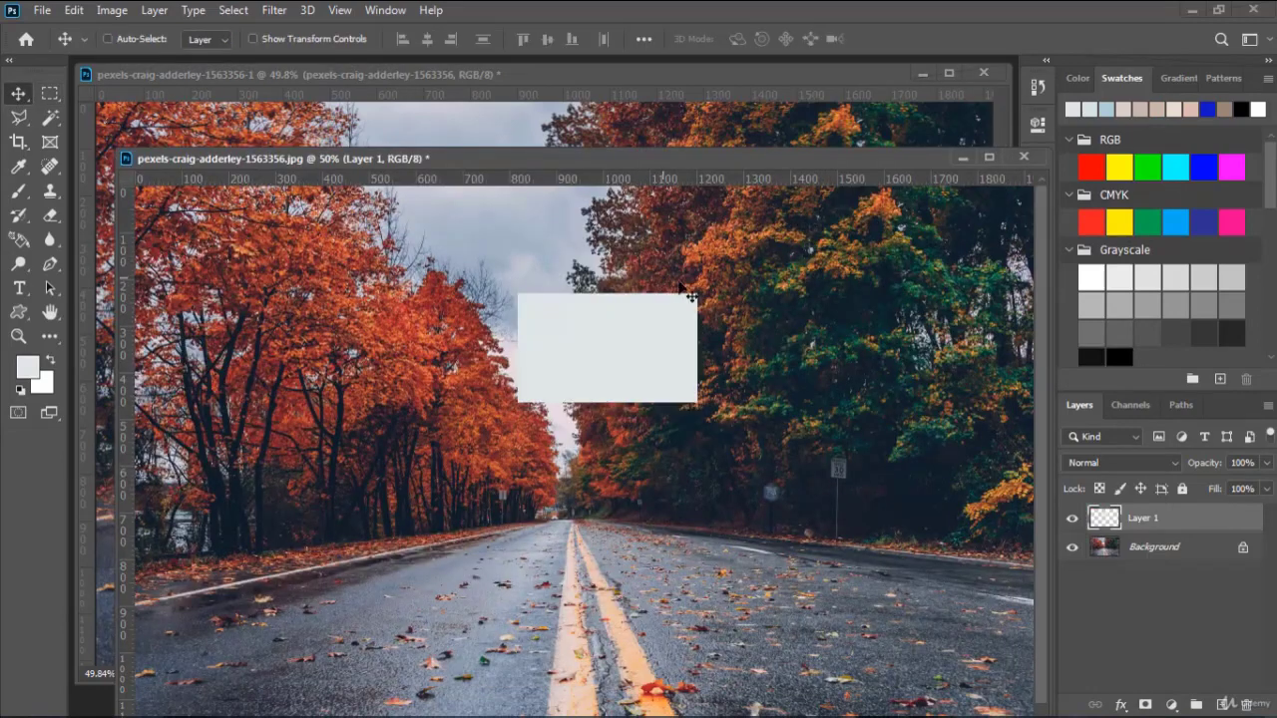
pyautogui.click(1072, 519)
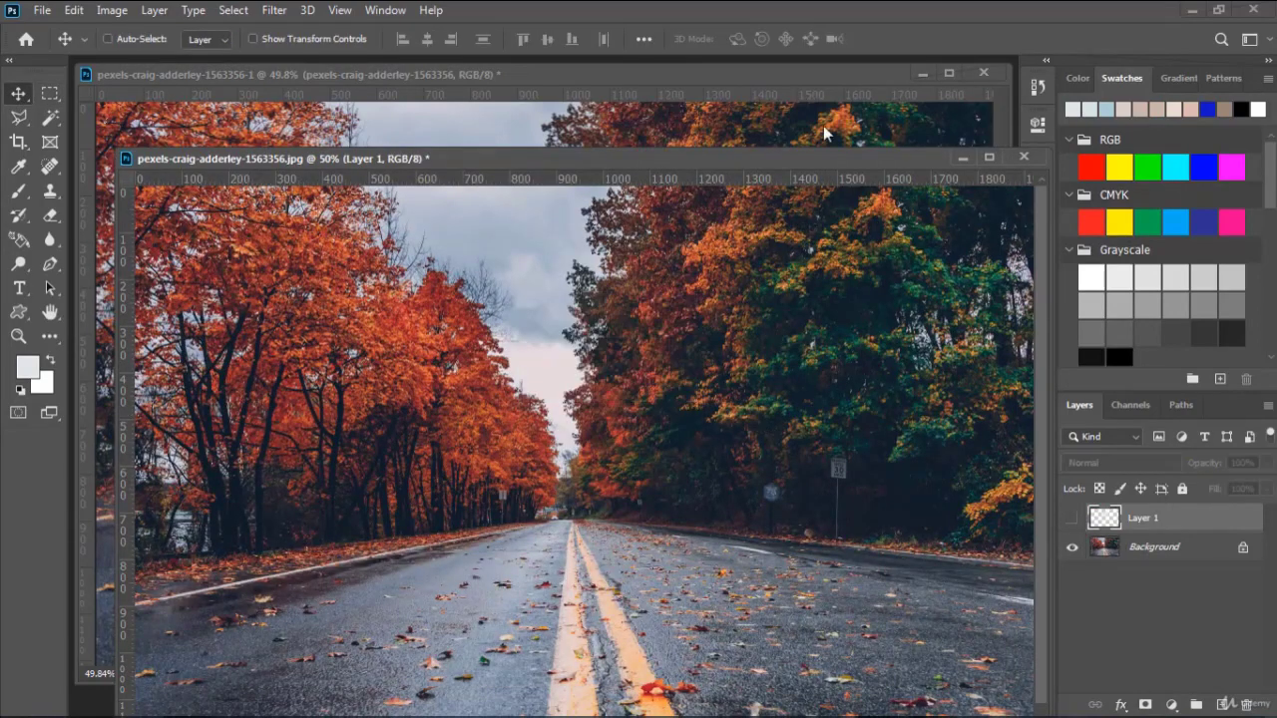
pyautogui.moveTo(733, 160); pyautogui.dragTo(754, 137)
# - Close the road composite and its contents document without saving changes, and close the portrait image
pyautogui.click(746, 112)
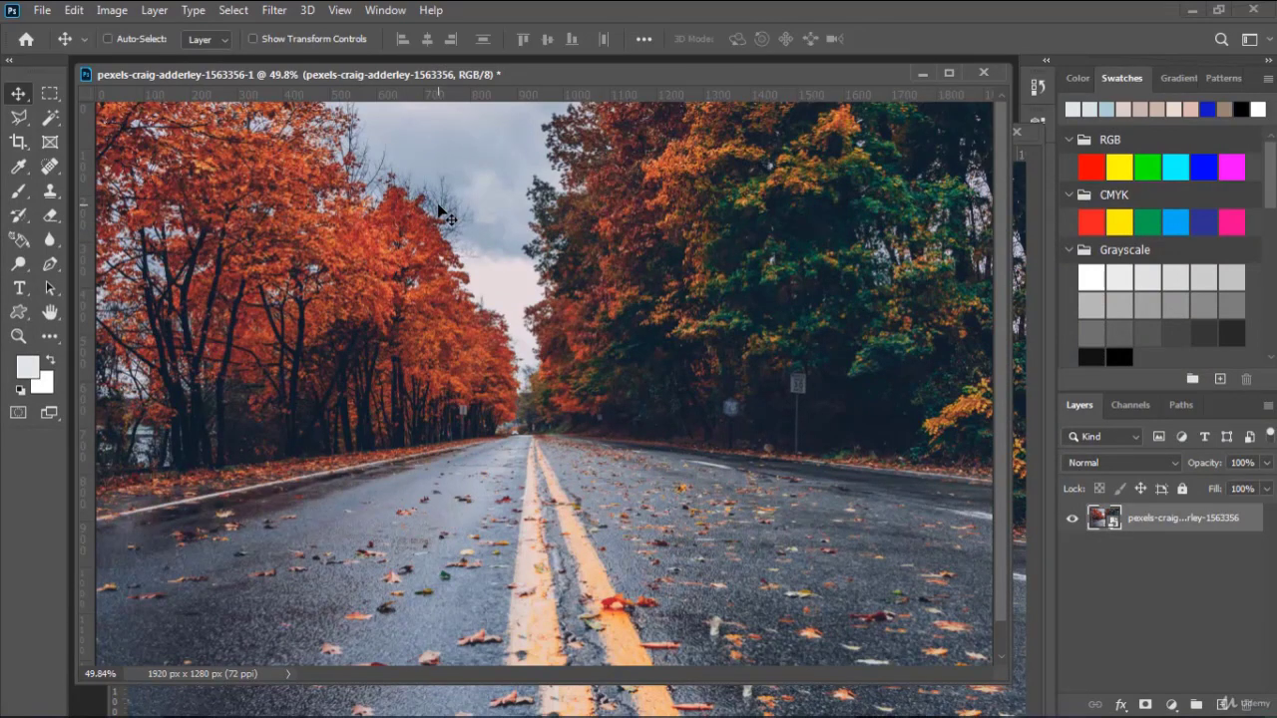
pyautogui.click(984, 72)
pyautogui.click(631, 282)
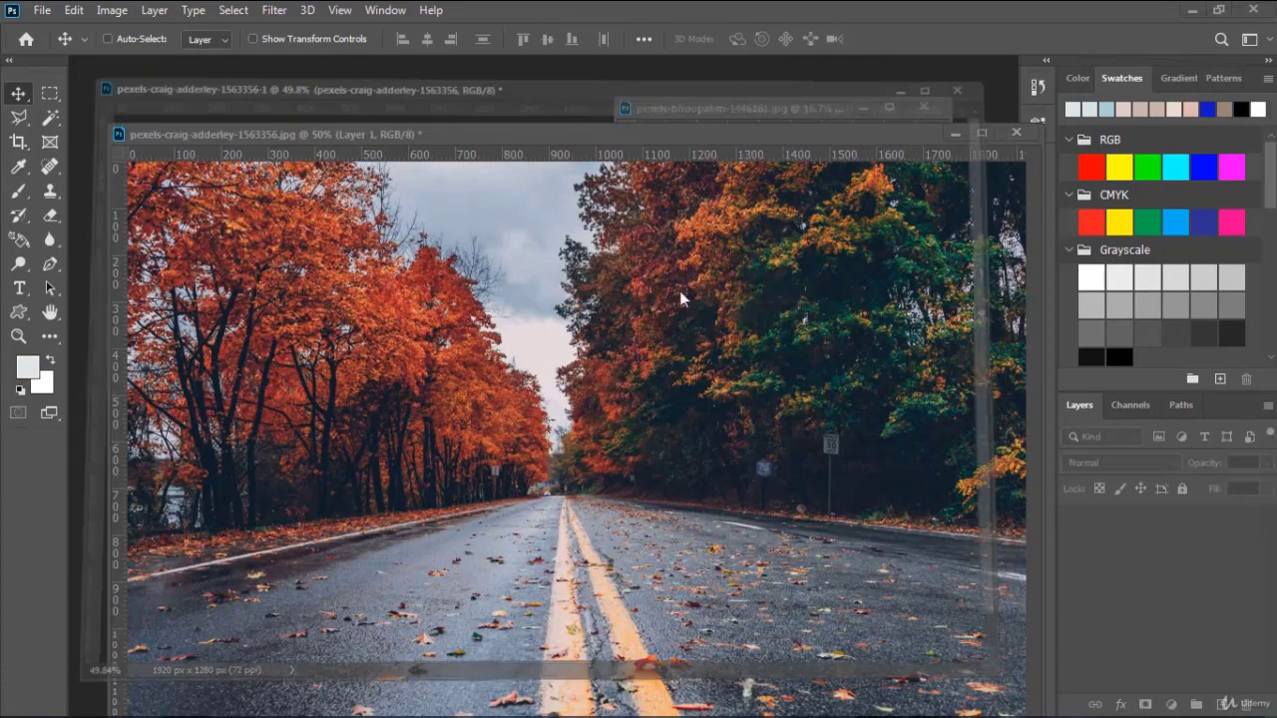
pyautogui.click(1018, 132)
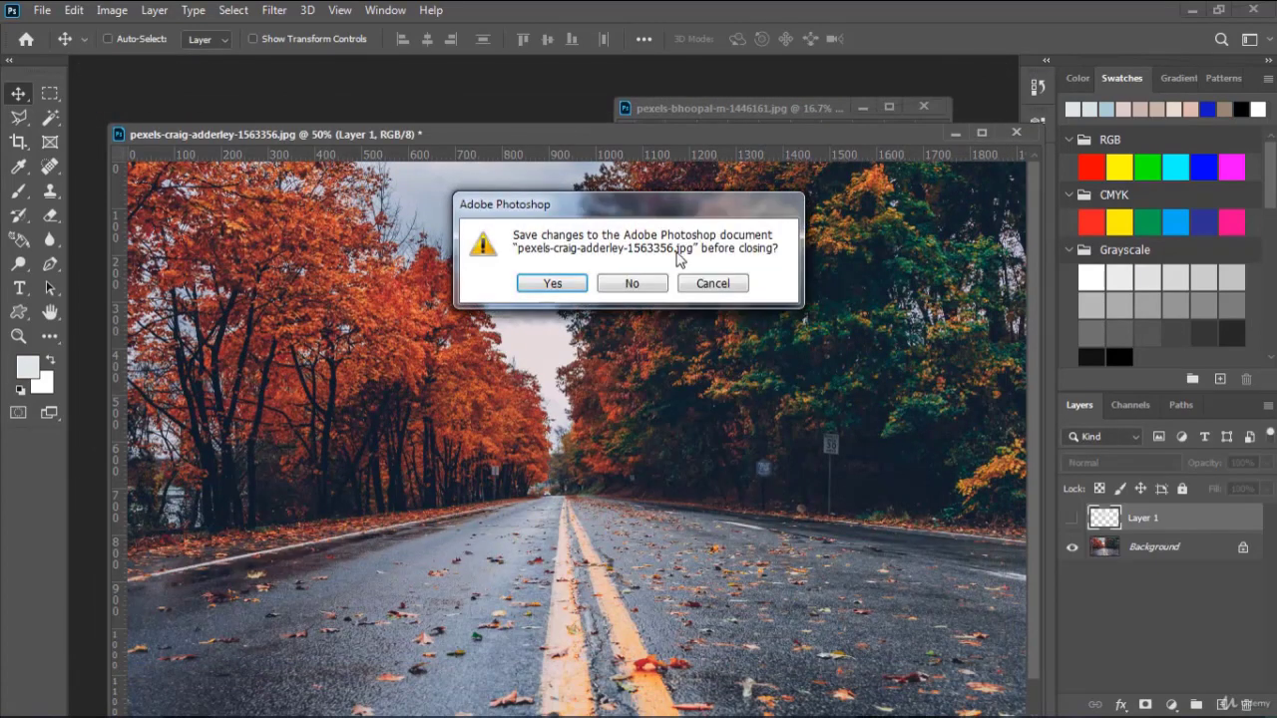
pyautogui.click(631, 283)
pyautogui.click(763, 186)
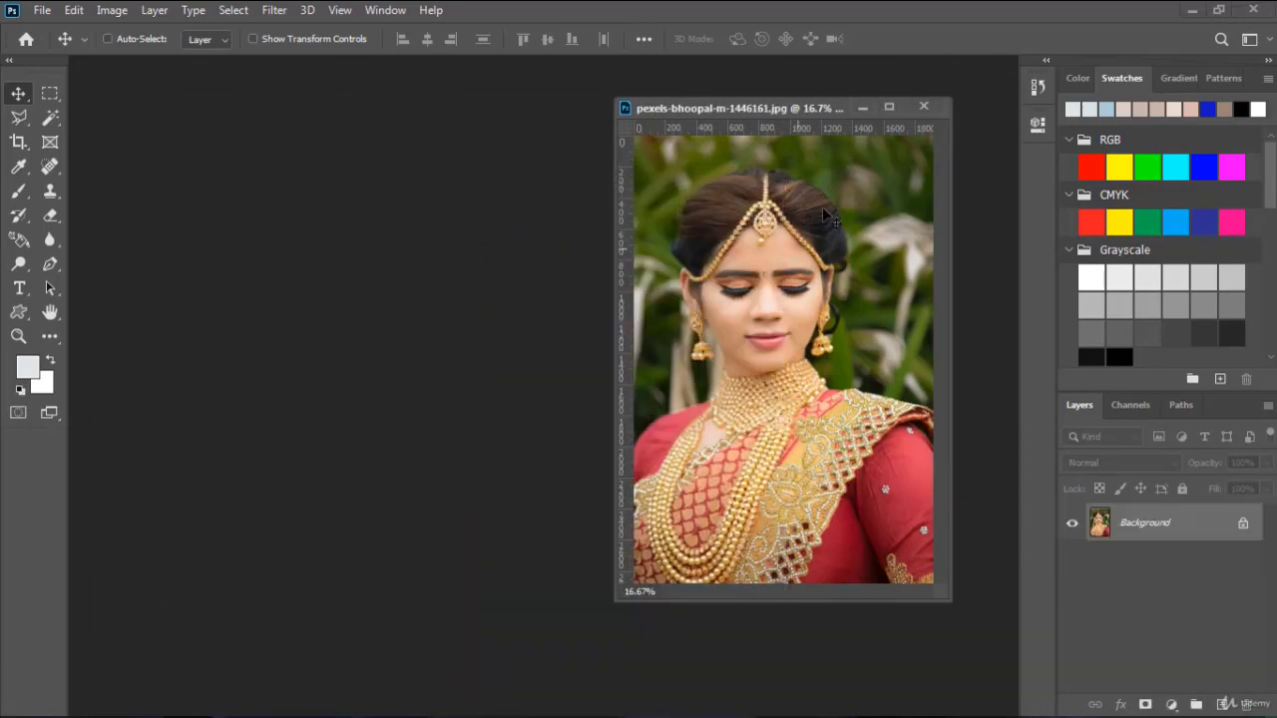
pyautogui.click(919, 106)
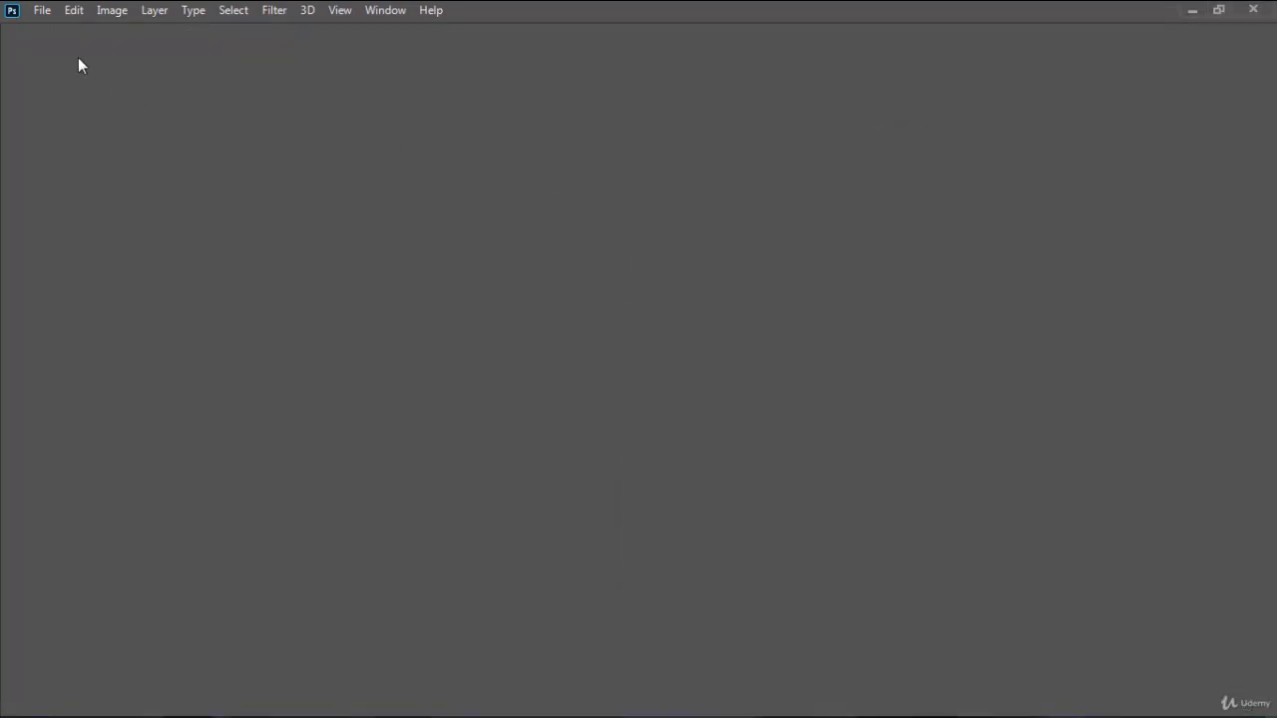
# - Open recent file number 19, the pexels image ending in 3014853.jpg, and close it again
pyautogui.click(40, 10)
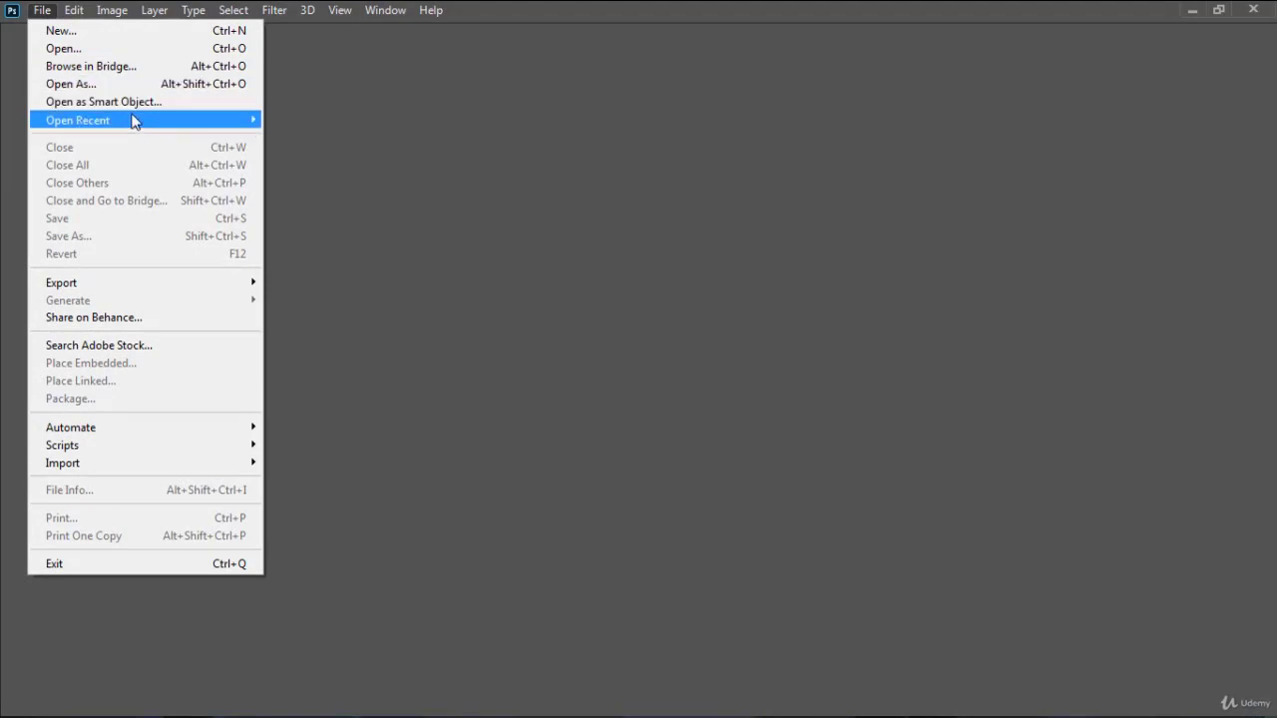
pyautogui.moveTo(134, 120)
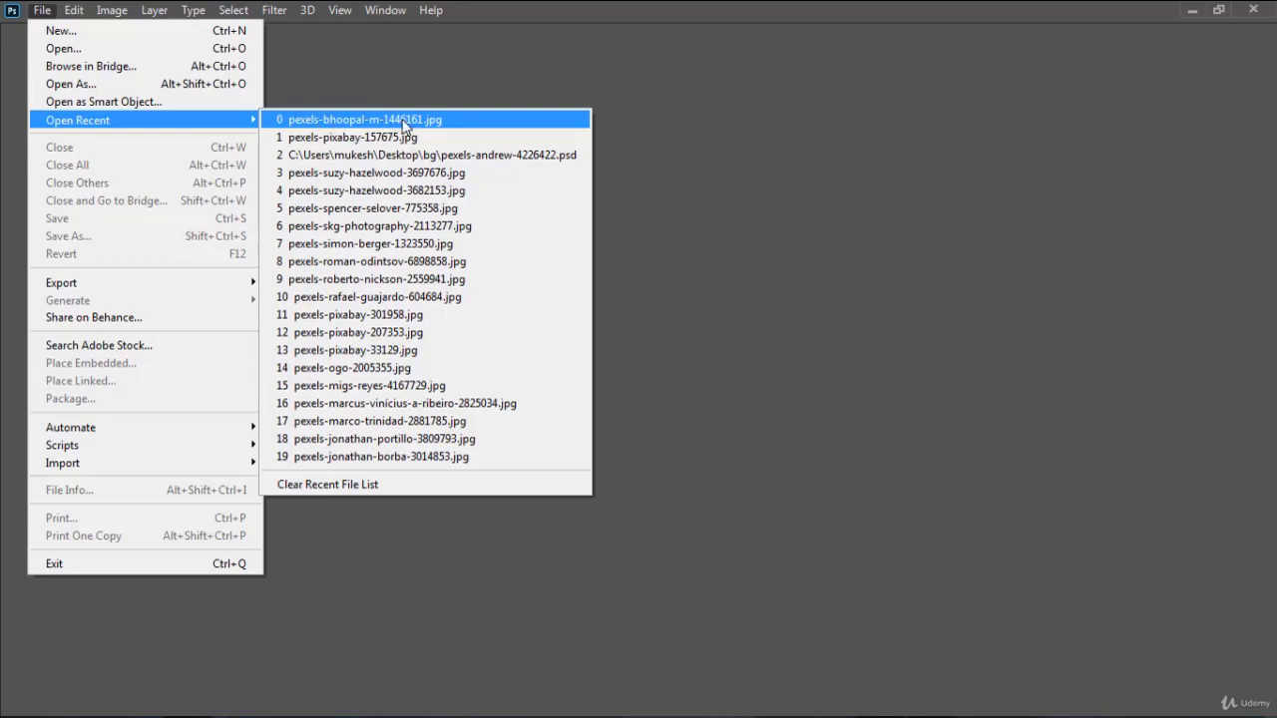
pyautogui.click(368, 457)
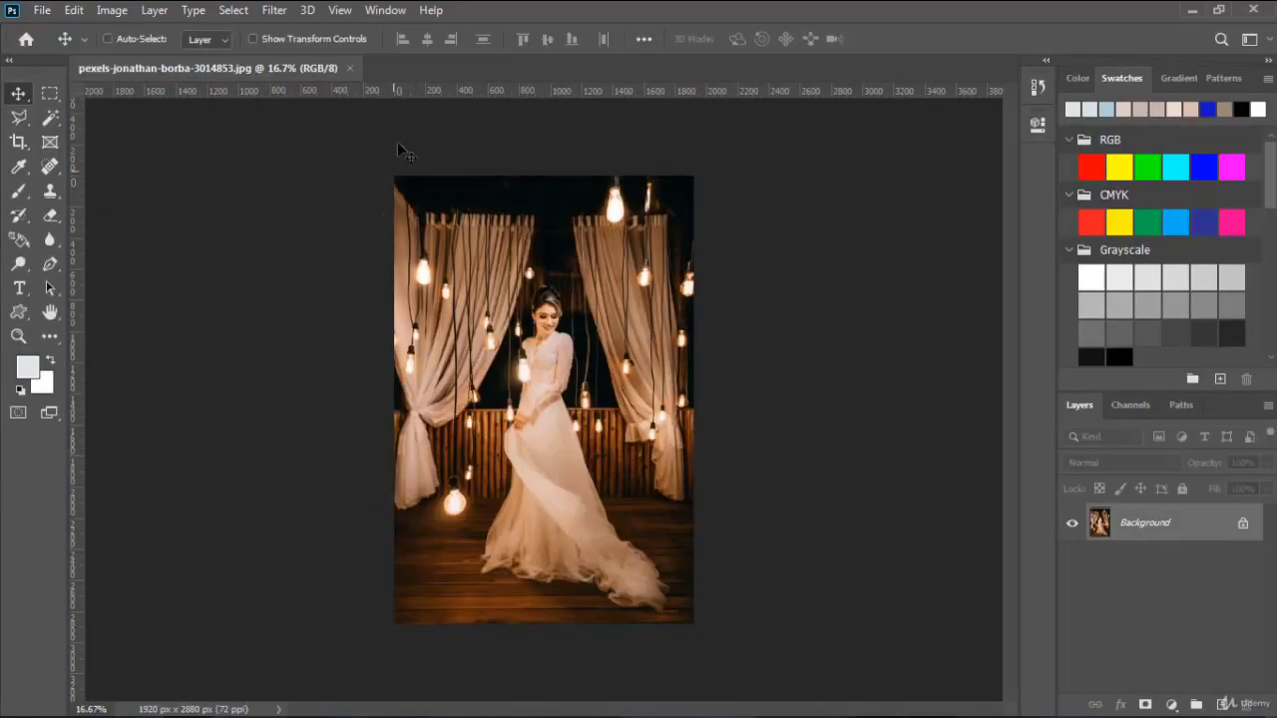
pyautogui.click(348, 69)
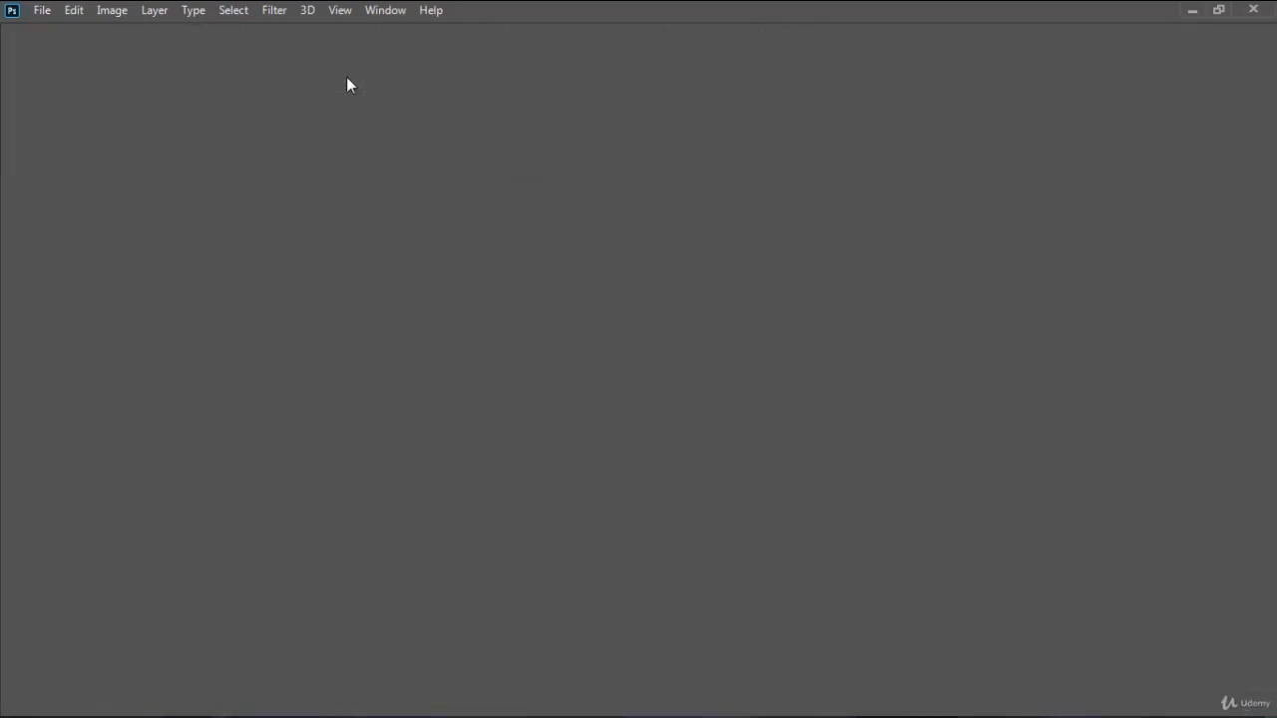
# - Open recent file number 1, the pexels image ending in 1446161.jpg, and close it again
pyautogui.click(40, 10)
pyautogui.moveTo(170, 121)
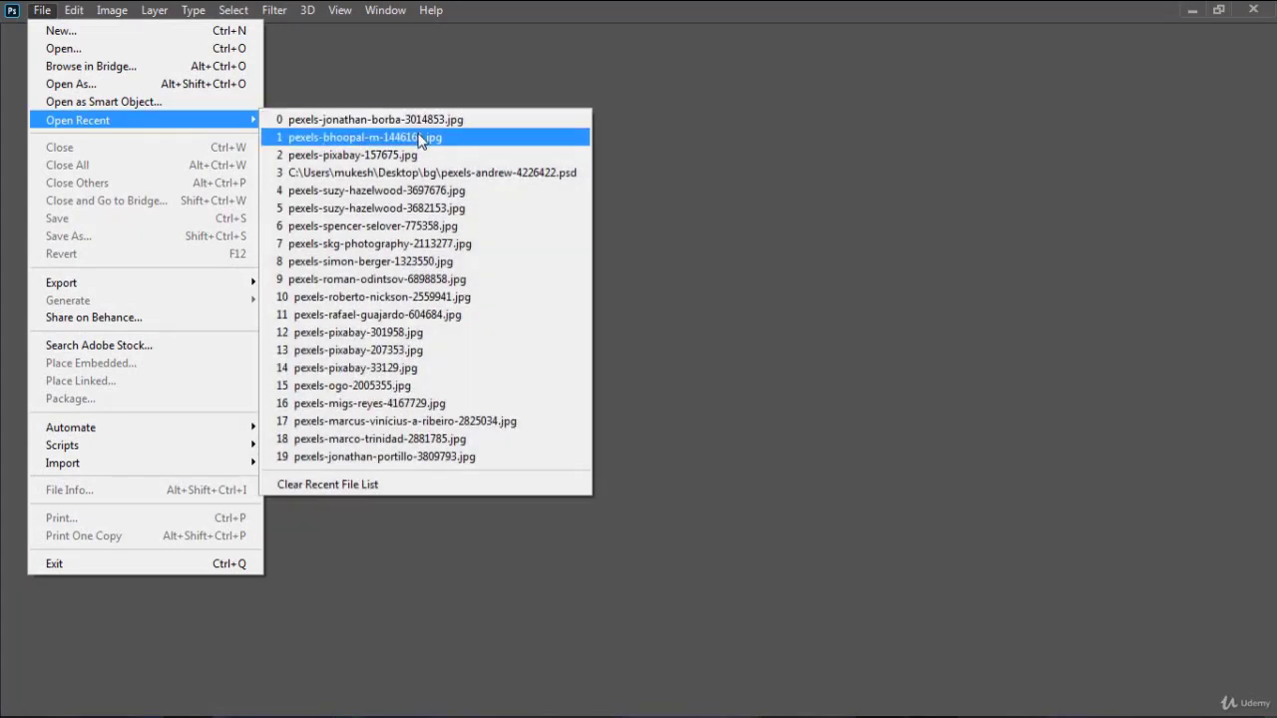
pyautogui.click(325, 137)
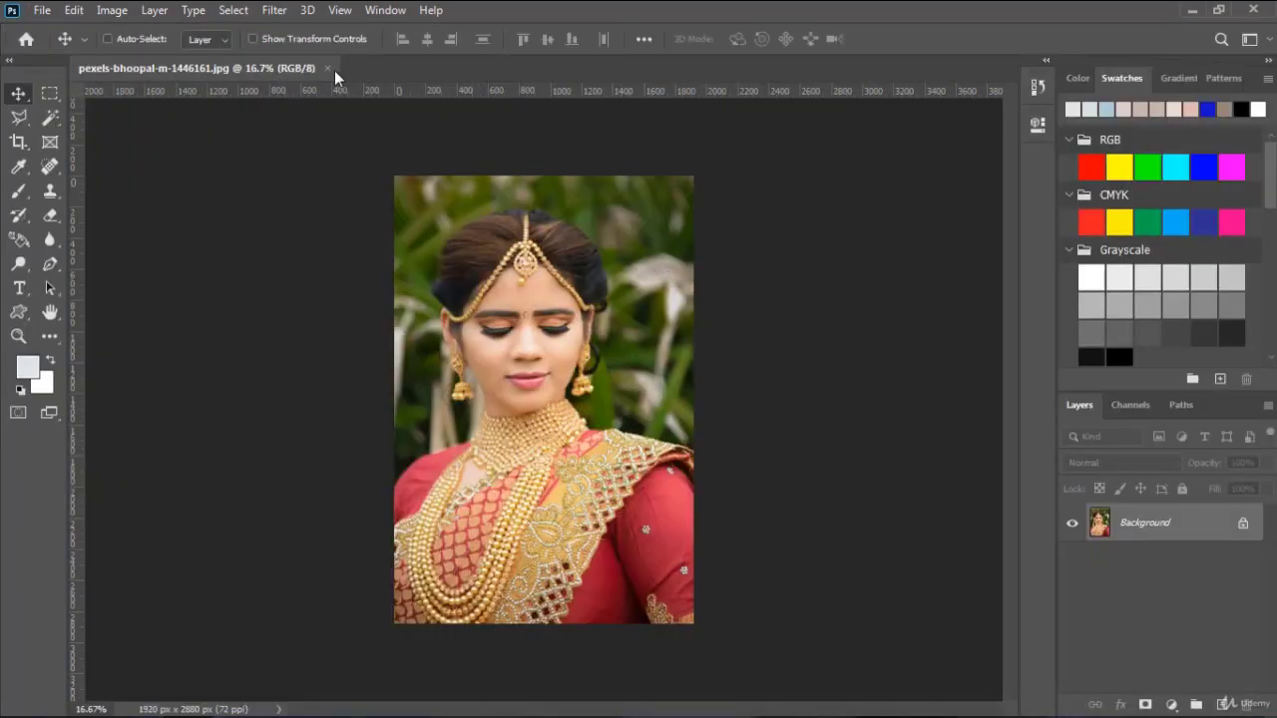
pyautogui.click(329, 68)
# - Clear the whole list of recently opened files
pyautogui.click(40, 11)
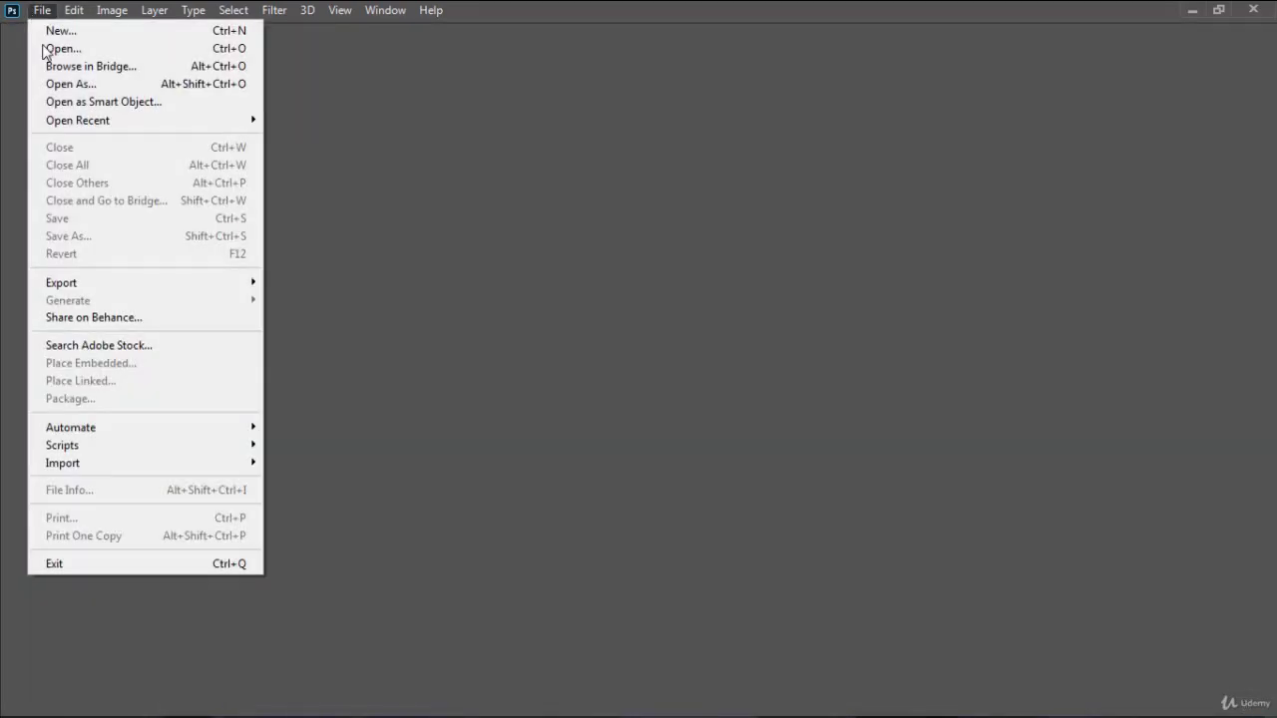
pyautogui.moveTo(127, 135)
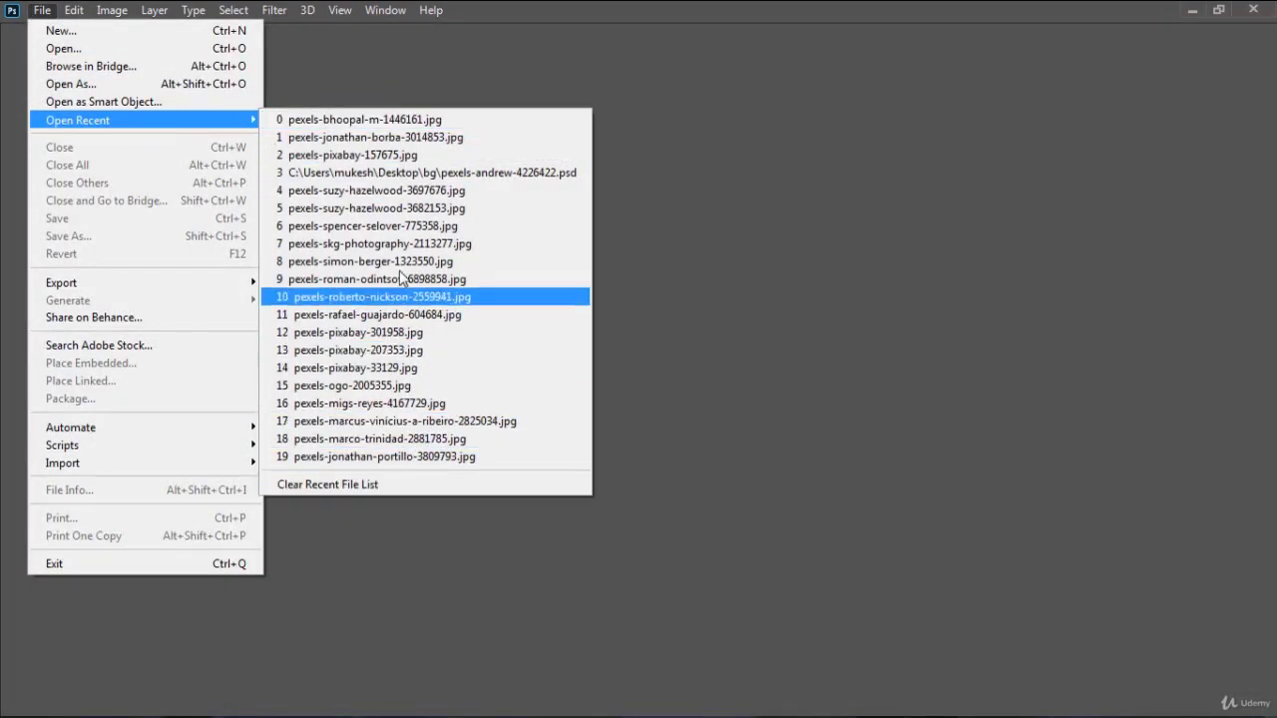
pyautogui.click(365, 488)
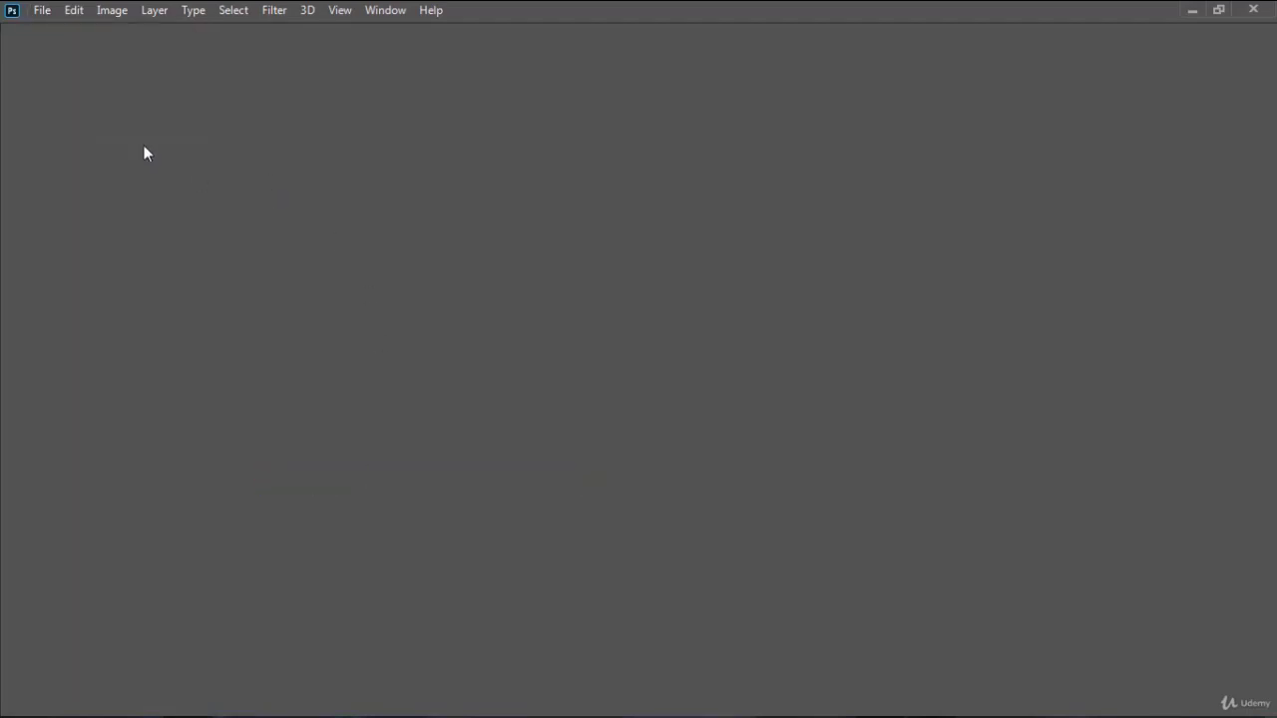
# - Open six pexels images together from the bg folder: 1631677, 1563356, 842980, 2774197, 2916324 and 609549
pyautogui.click(41, 12)
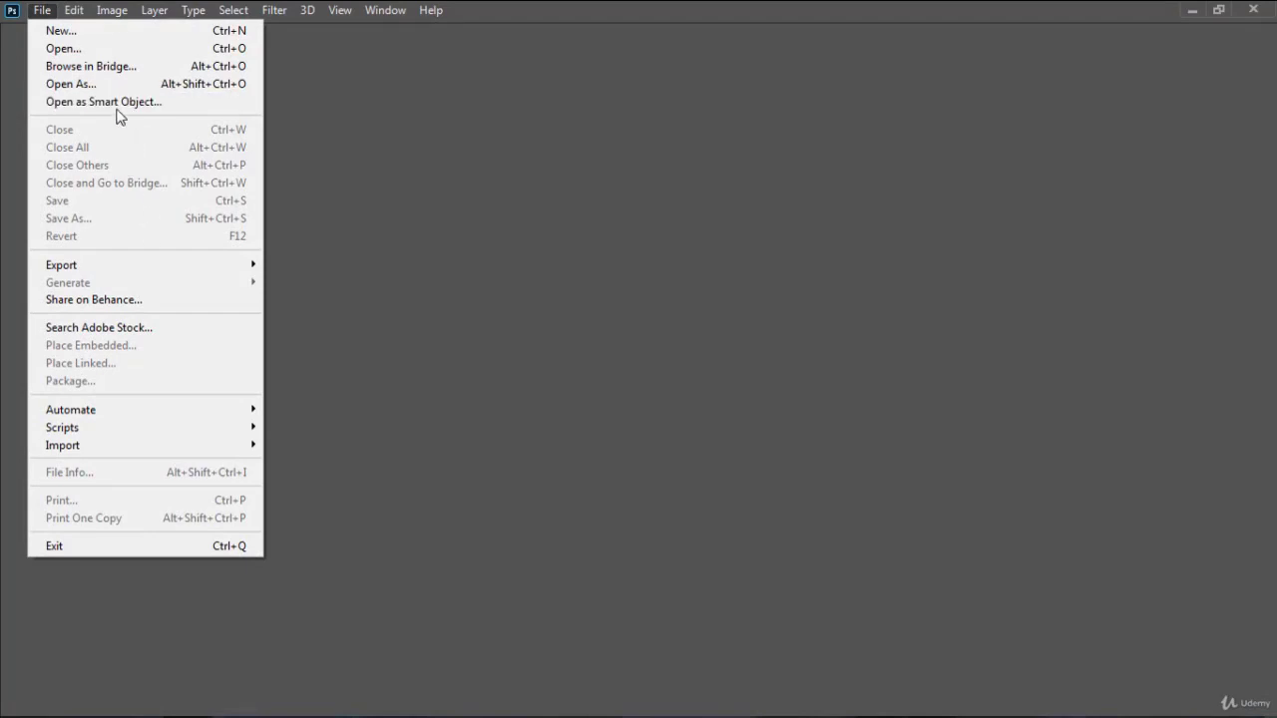
pyautogui.click(126, 49)
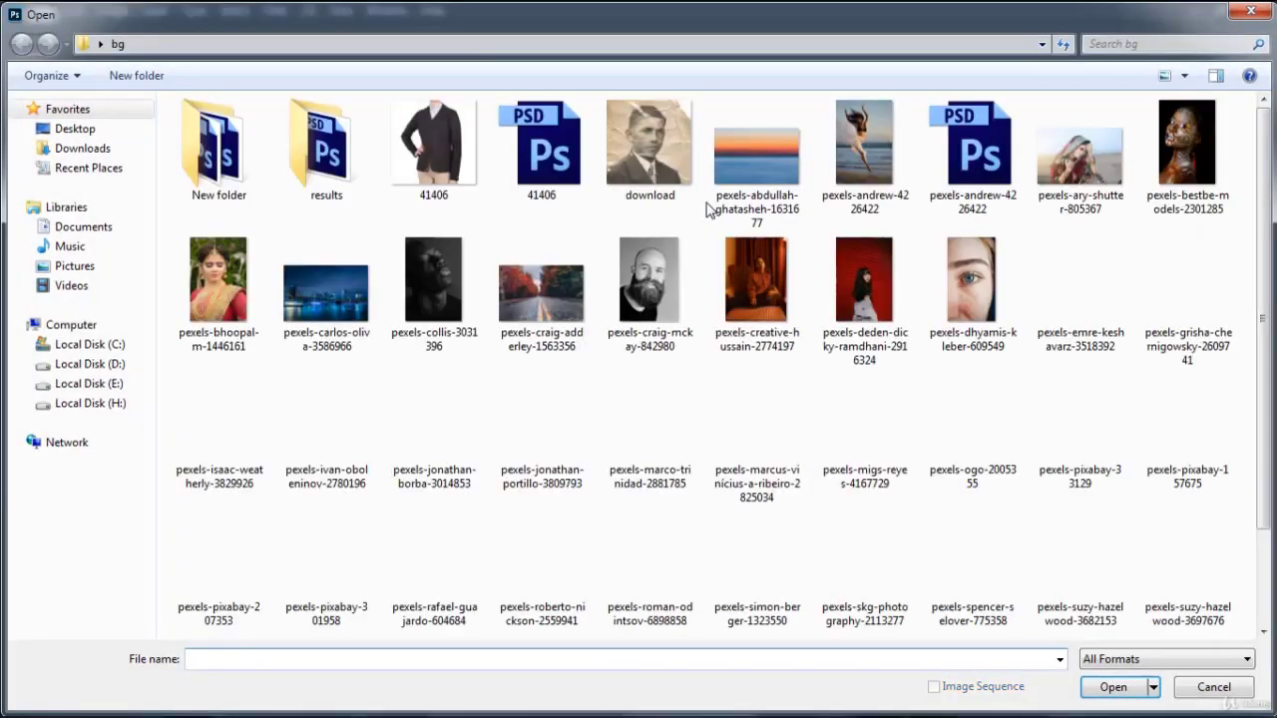
pyautogui.moveTo(585, 222); pyautogui.dragTo(943, 365)
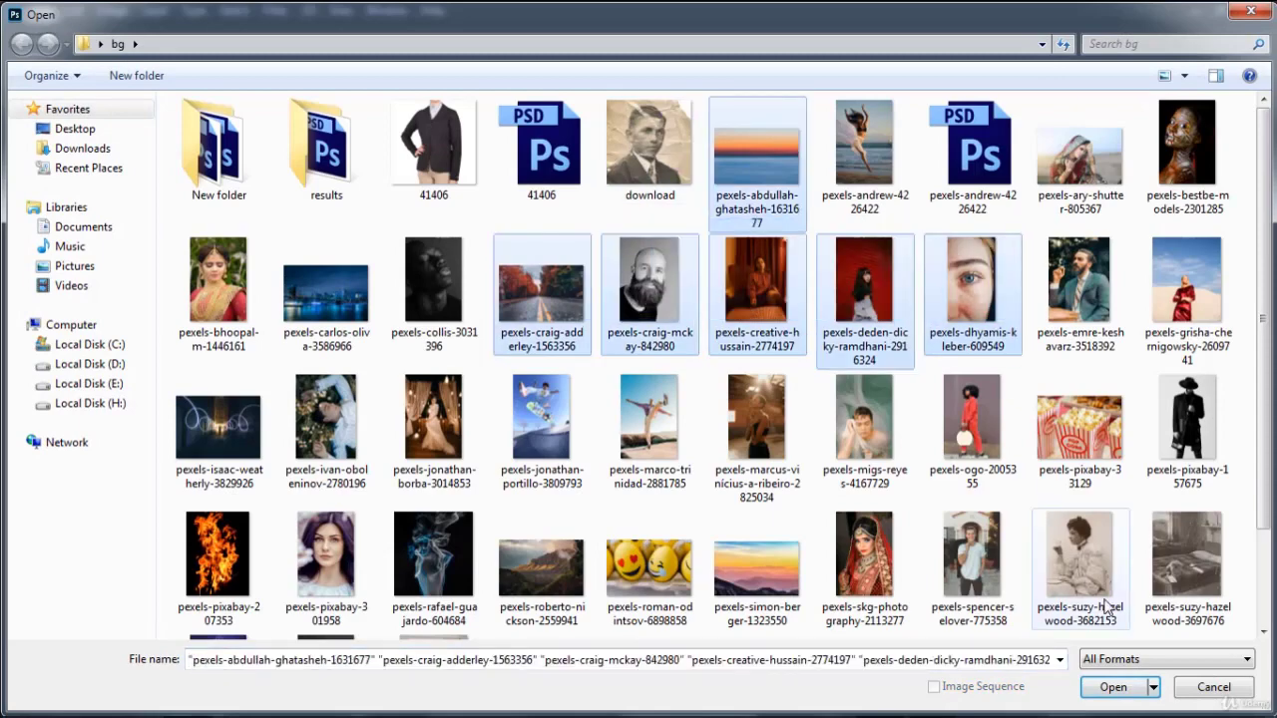
pyautogui.click(1111, 688)
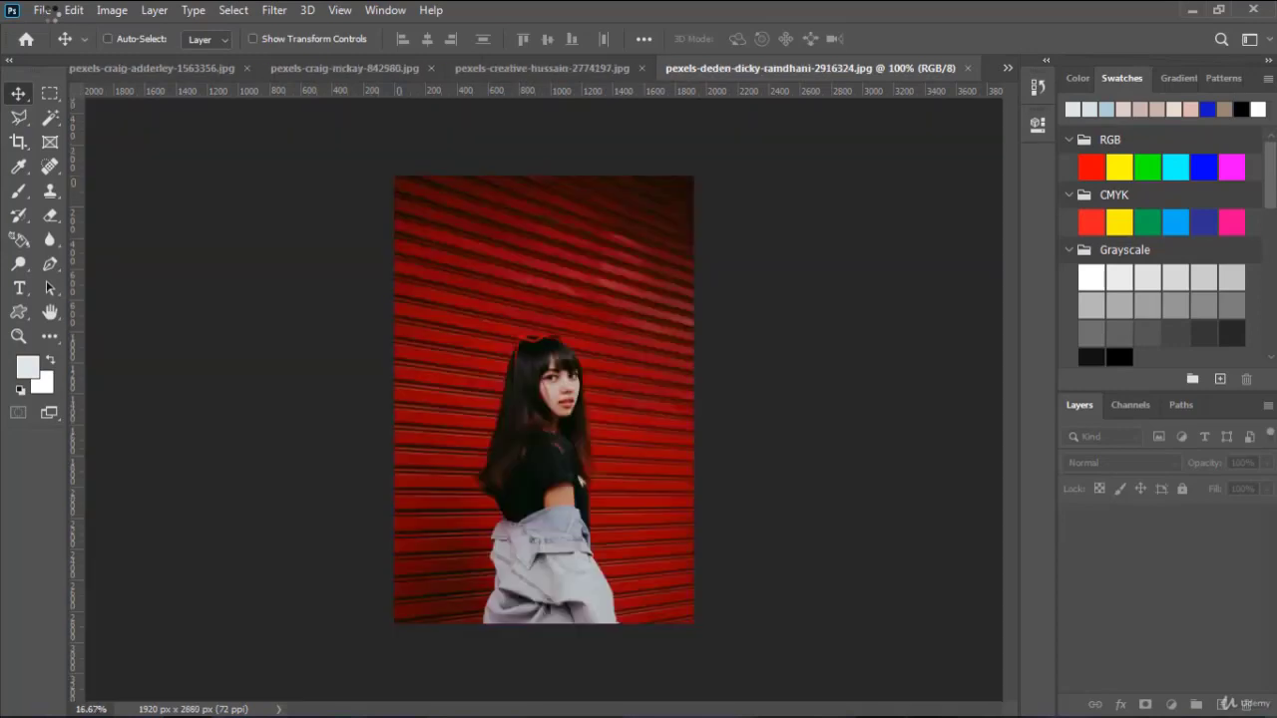
# - Close only the eye close-up image ending in 609549.jpg, keeping the other five images open
pyautogui.click(45, 11)
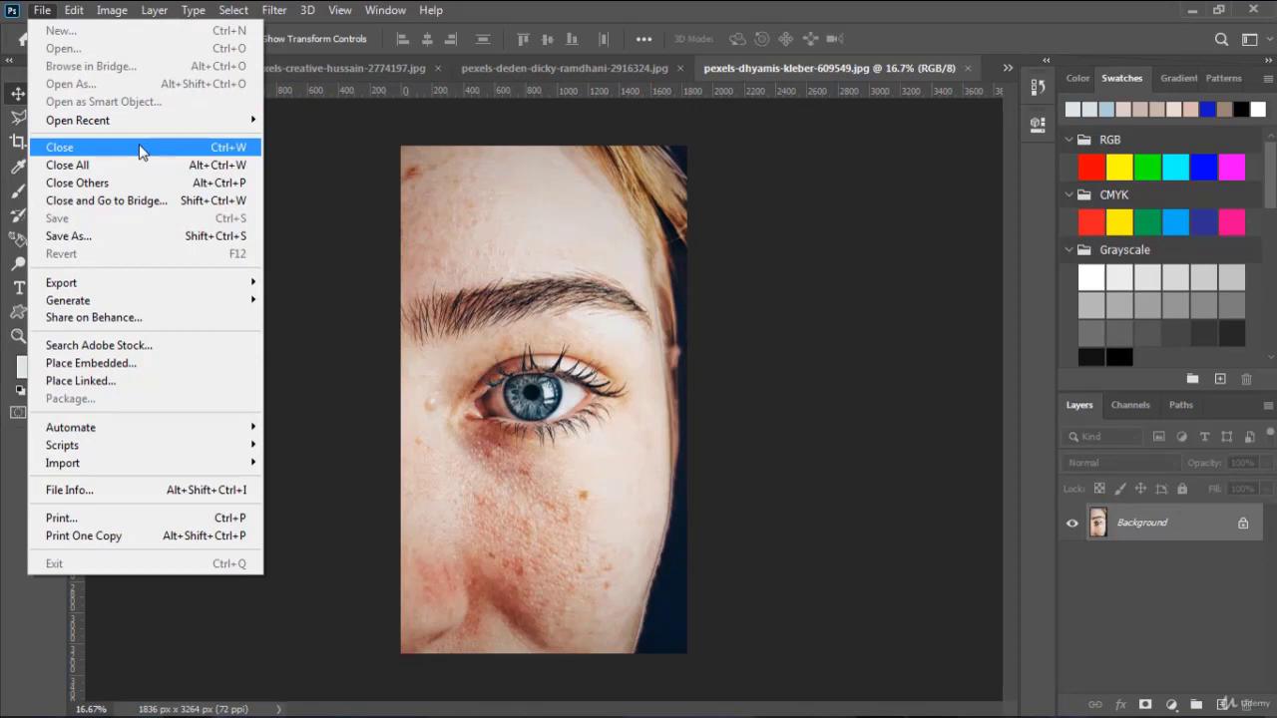
pyautogui.click(140, 151)
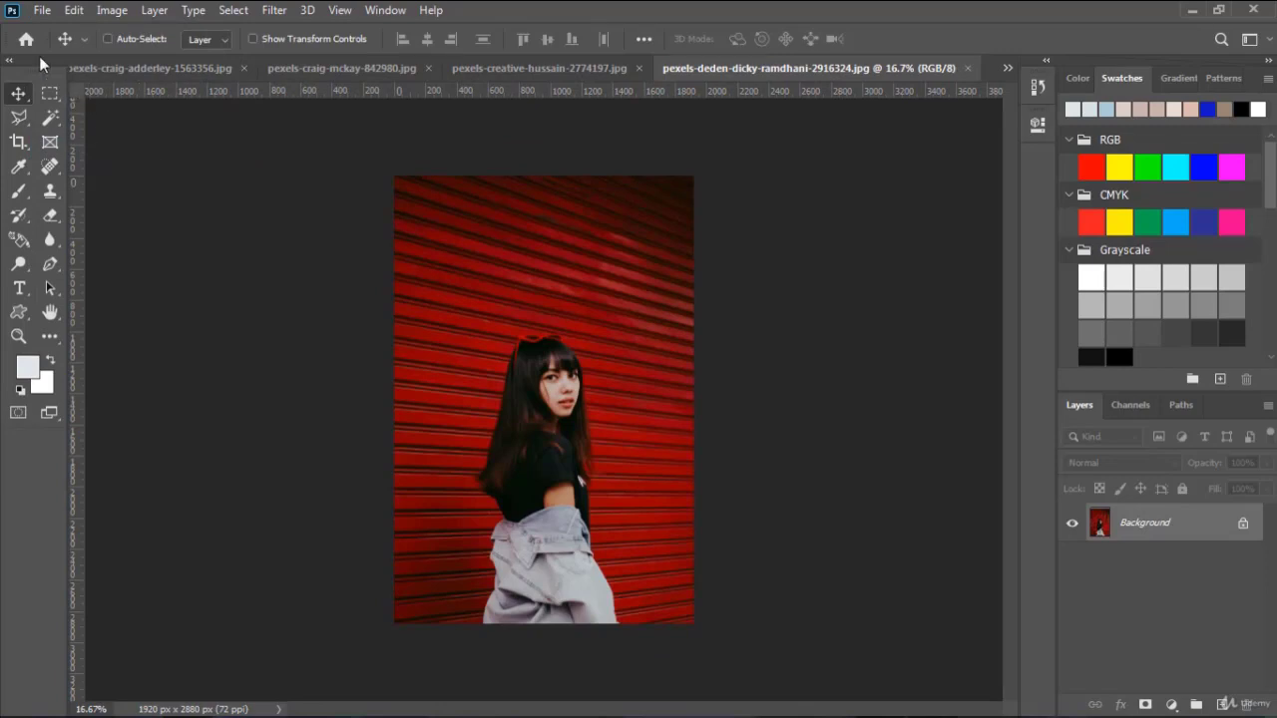
pyautogui.click(42, 10)
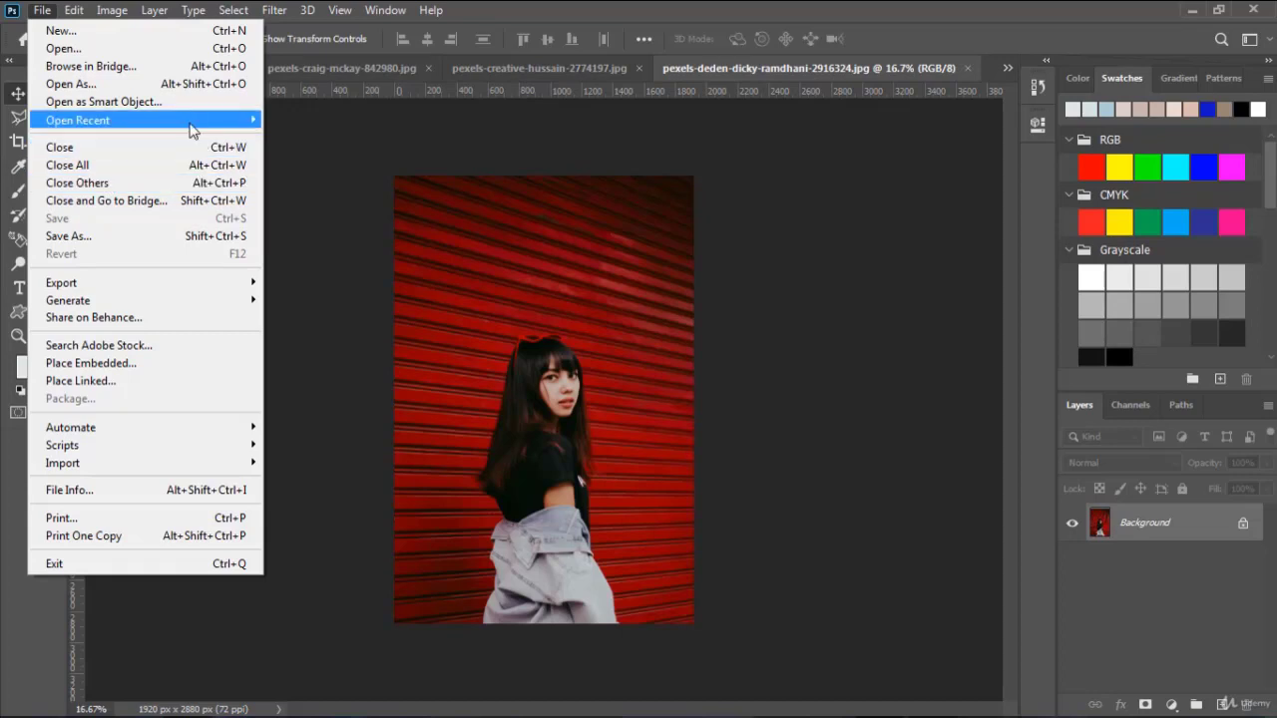
pyautogui.click(902, 407)
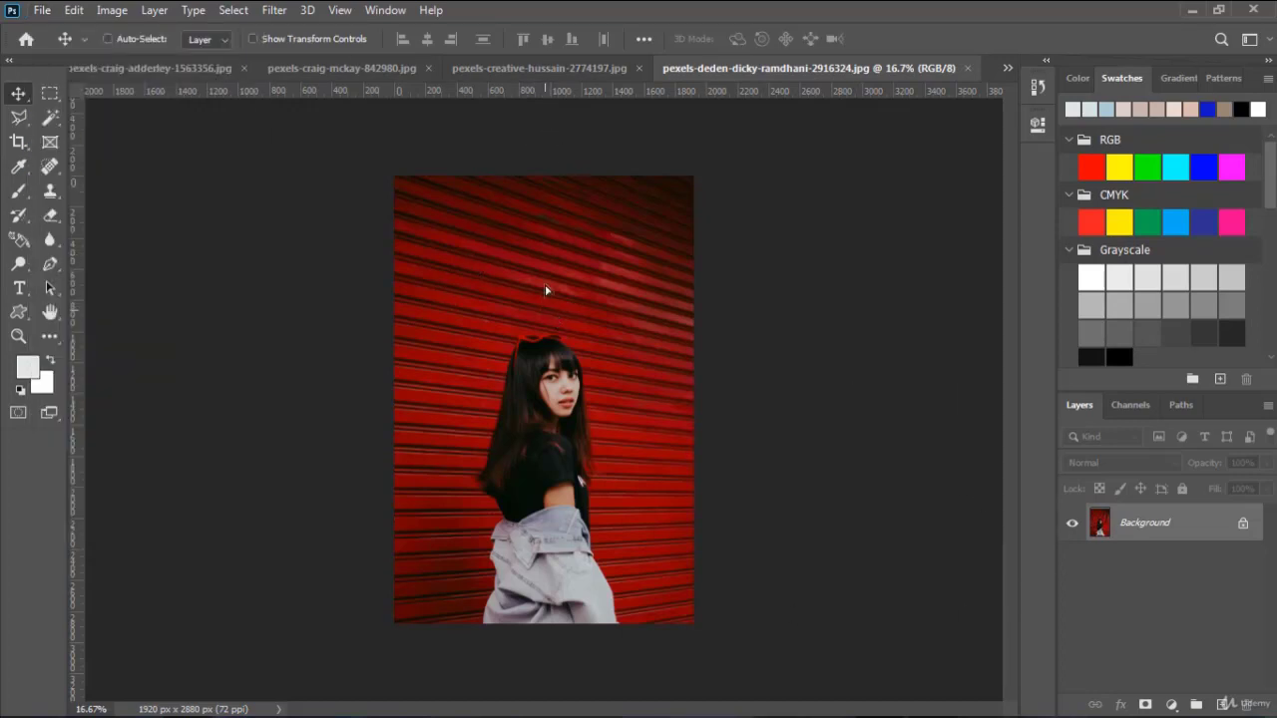
# - Copy the red shutter portrait and the black-and-white bearded portrait into the armchair image ending in 2774197.jpg as separate layers
pyautogui.moveTo(545, 284); pyautogui.dragTo(649, 319)
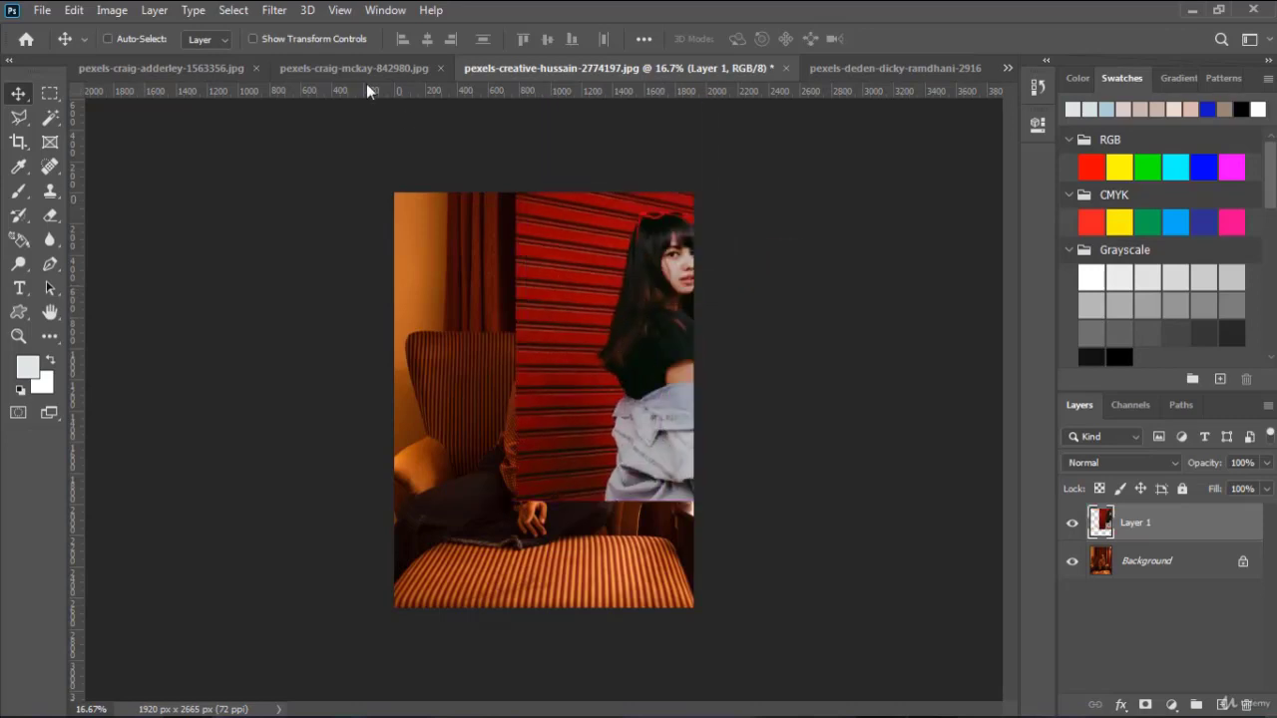
pyautogui.click(370, 72)
pyautogui.click(618, 66)
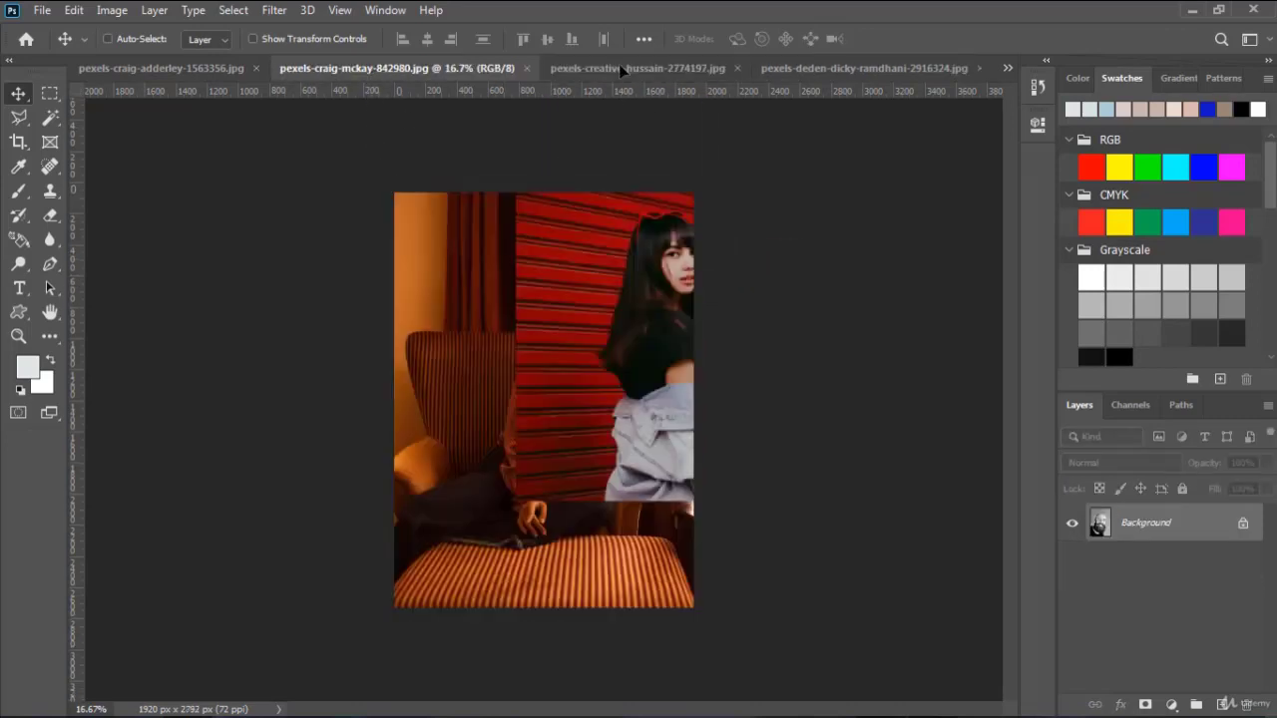
pyautogui.moveTo(619, 66); pyautogui.dragTo(357, 214)
# - Copy the autumn road image into the armchair composite as a new layer and place it in the lower-right corner
pyautogui.click(181, 69)
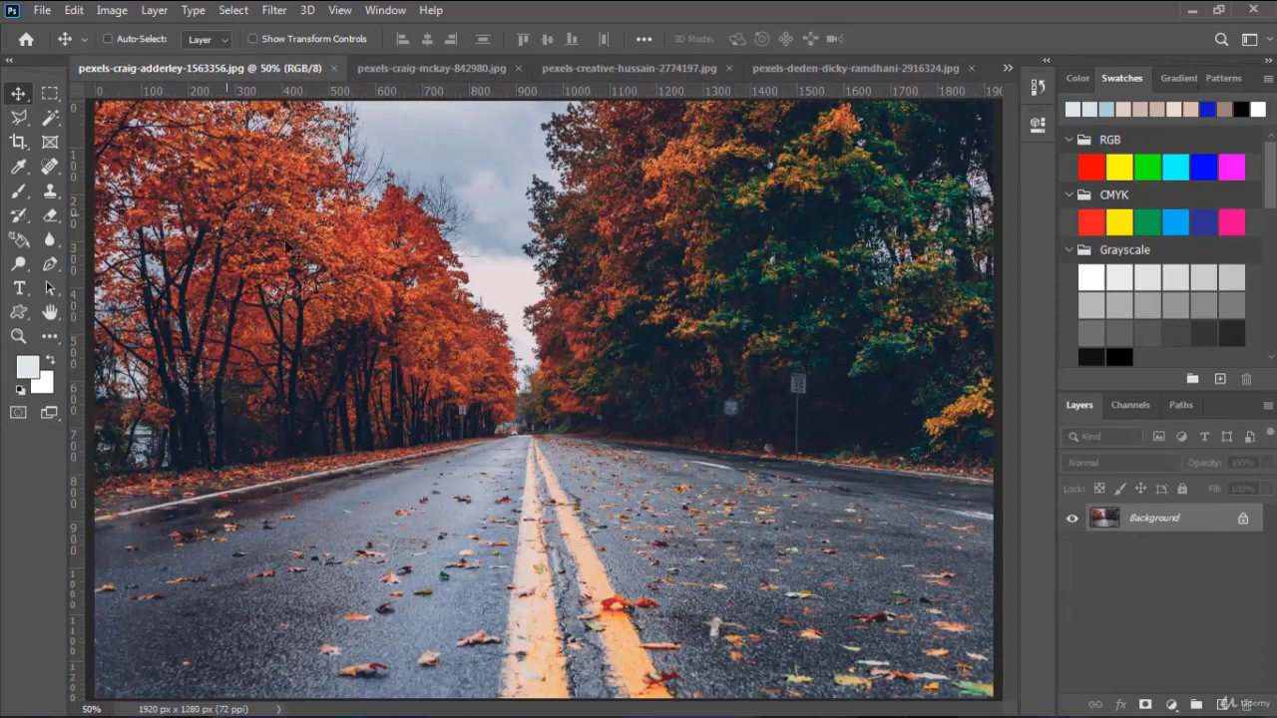
pyautogui.moveTo(289, 247); pyautogui.dragTo(574, 404)
pyautogui.moveTo(605, 342); pyautogui.dragTo(645, 451)
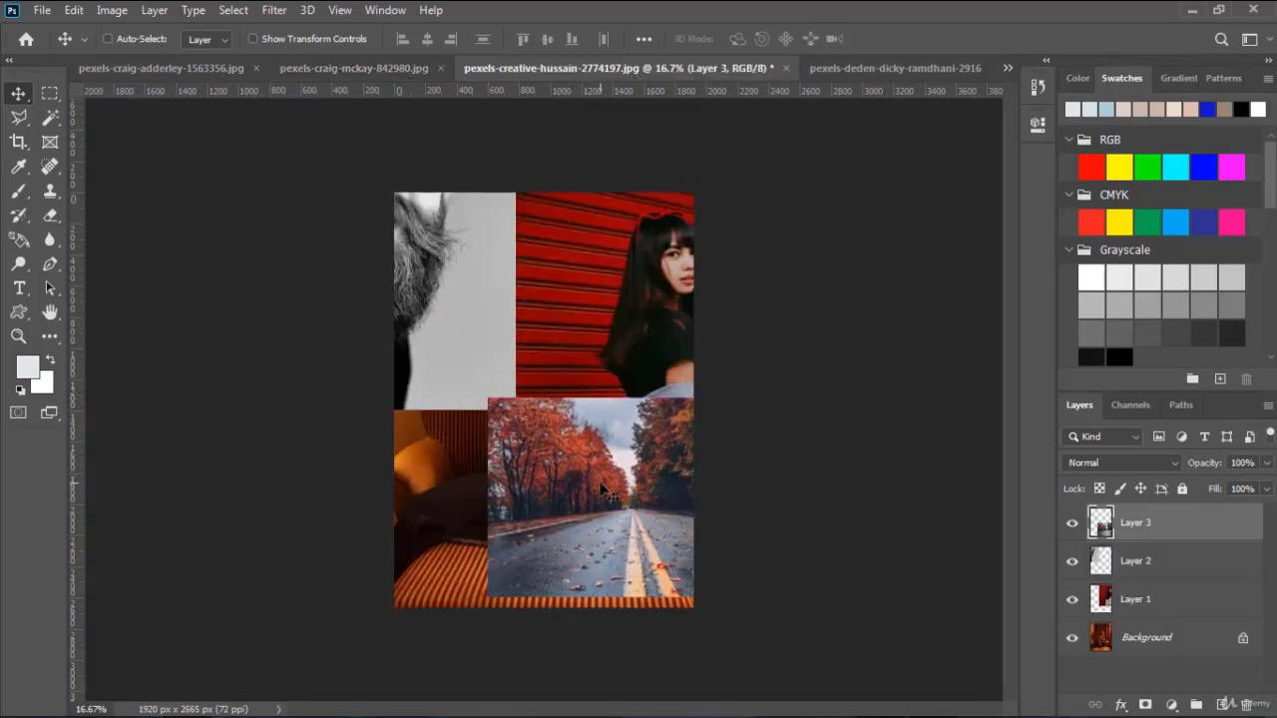
pyautogui.moveTo(602, 489); pyautogui.dragTo(618, 489)
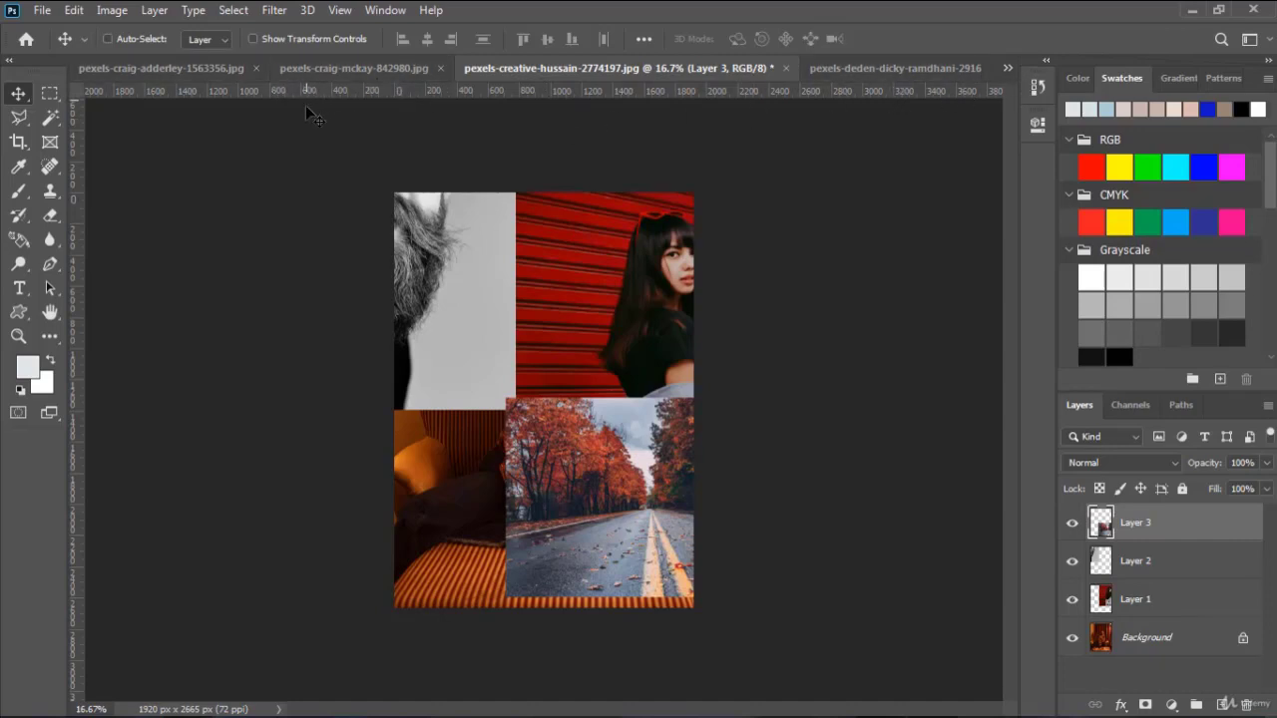
# - Close all documents except the armchair composite, discarding their unsaved changes
pyautogui.click(42, 12)
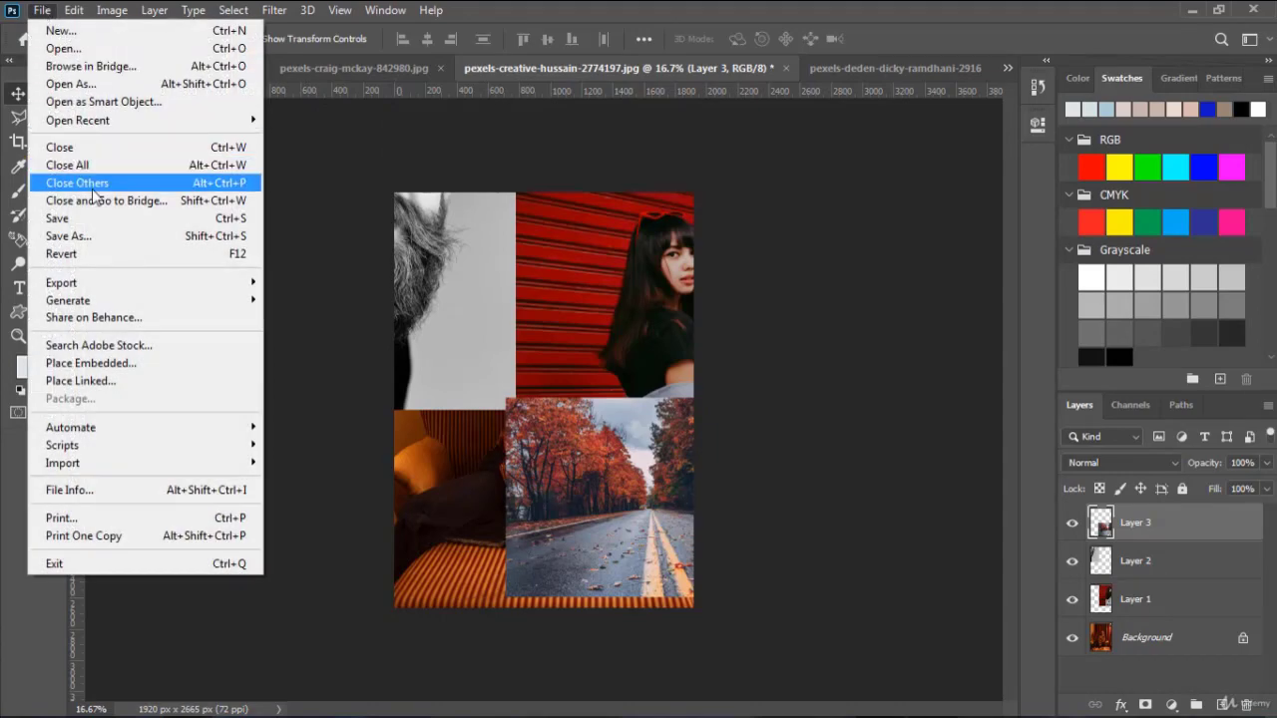
pyautogui.click(95, 196)
pyautogui.click(655, 286)
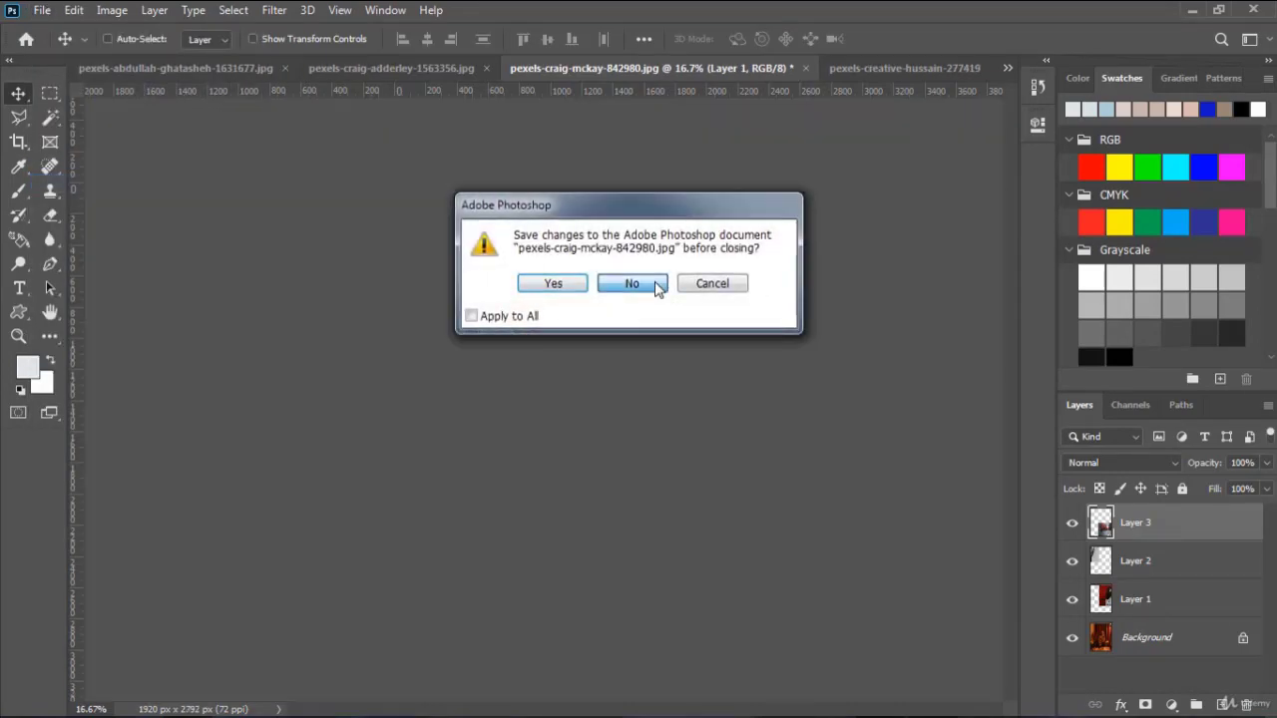
pyautogui.click(655, 286)
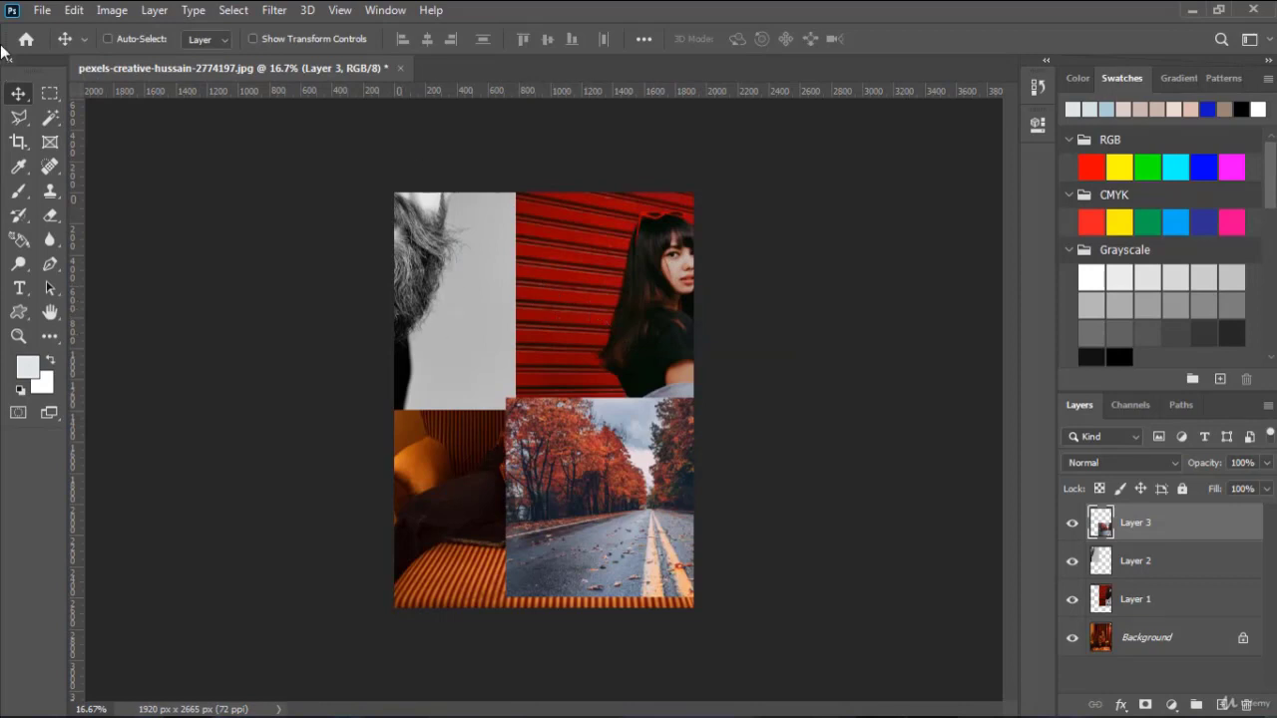
# - Start saving the armchair composite, examine the available file formats, and cancel the save
pyautogui.click(42, 10)
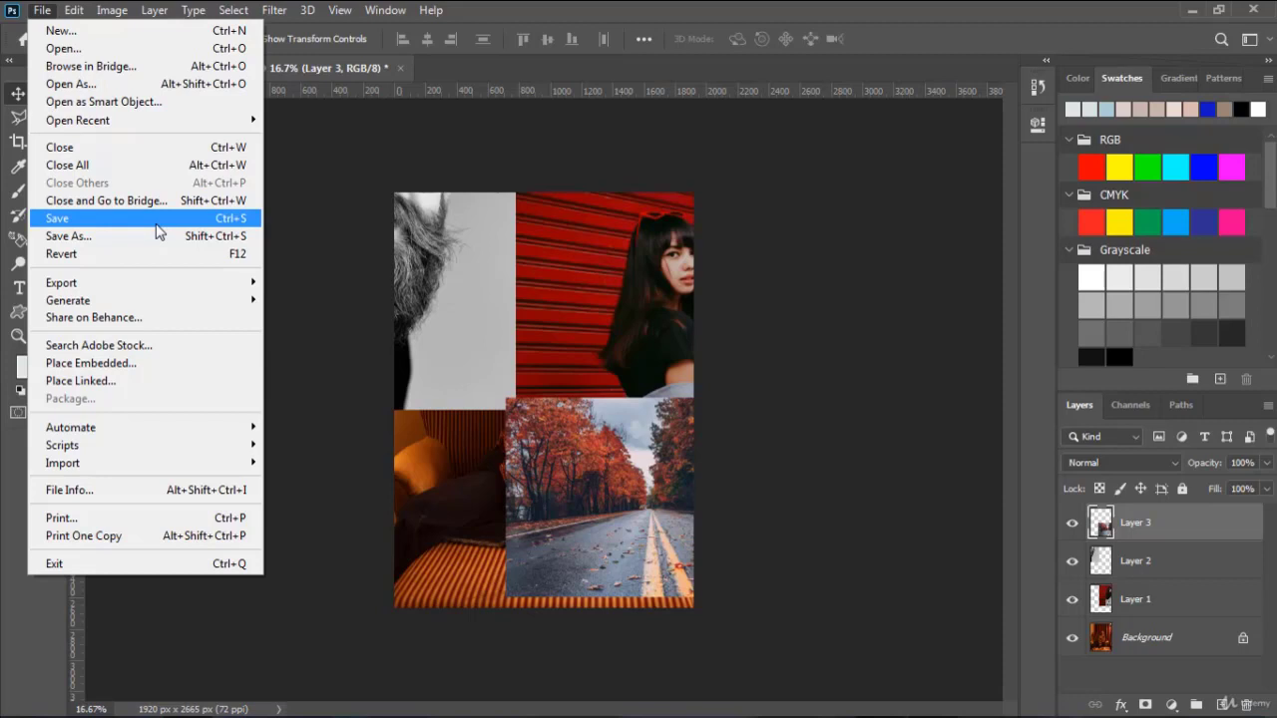
pyautogui.click(346, 81)
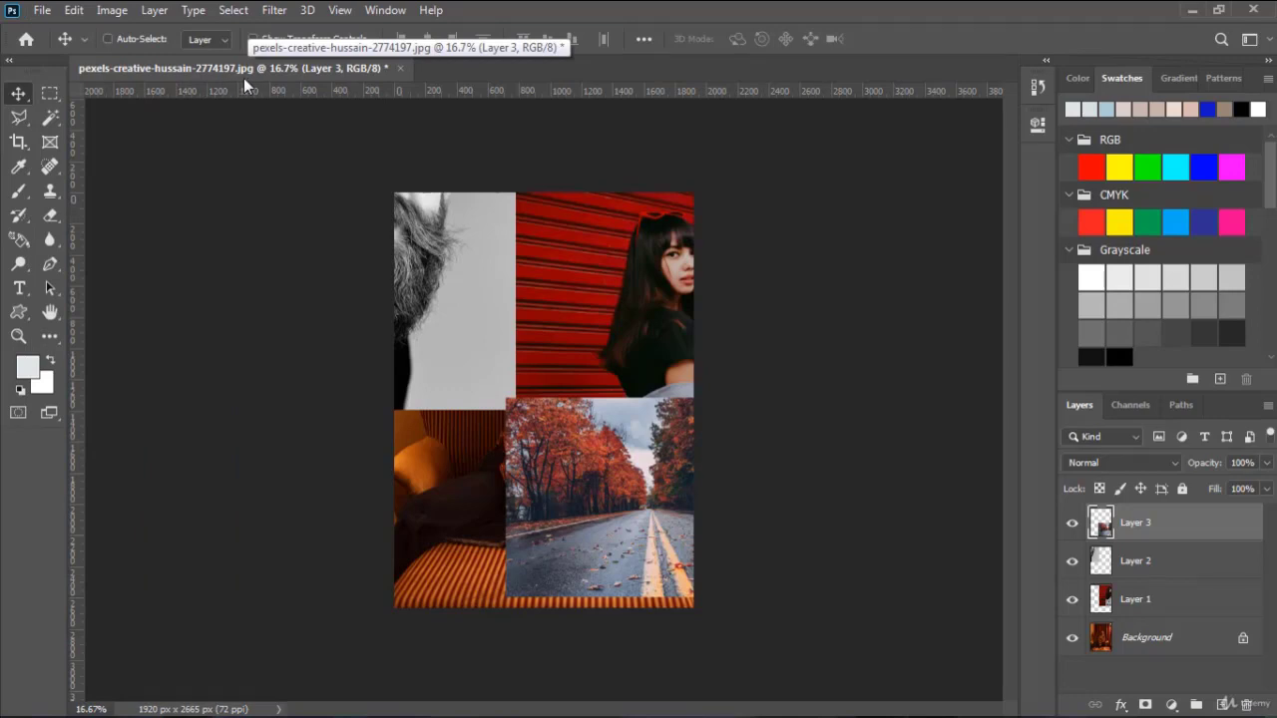
pyautogui.click(42, 10)
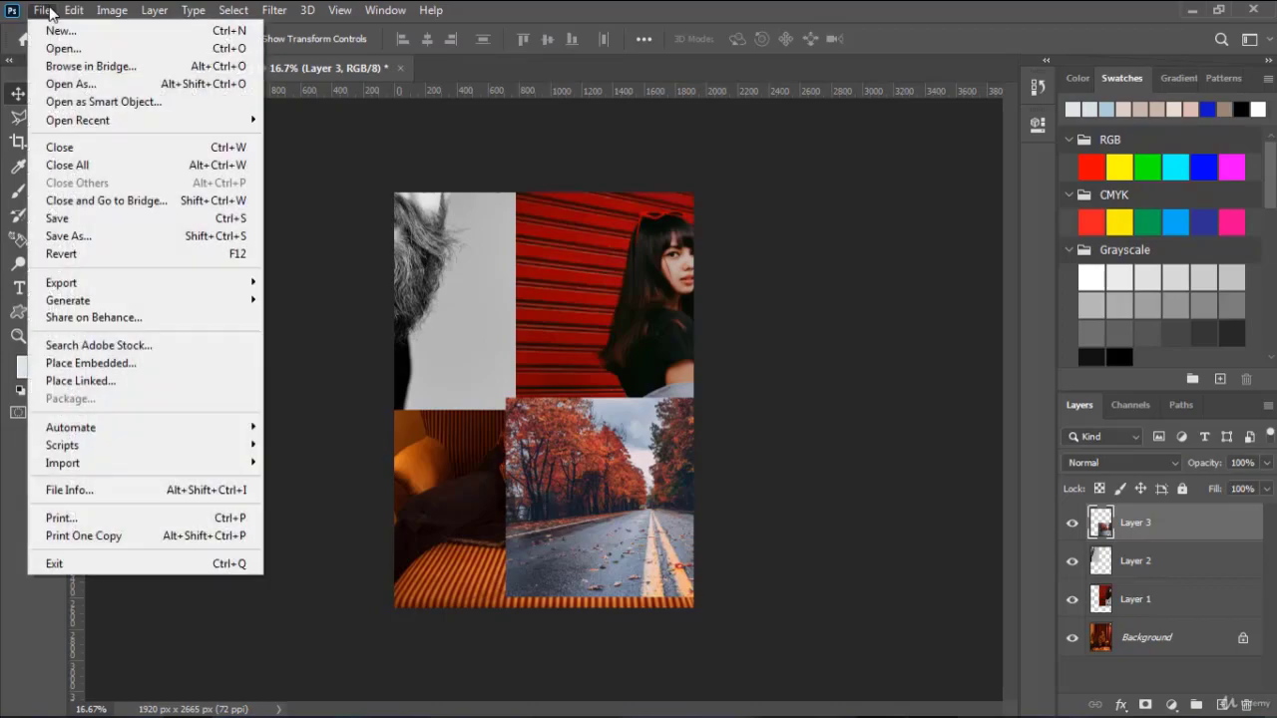
pyautogui.click(112, 222)
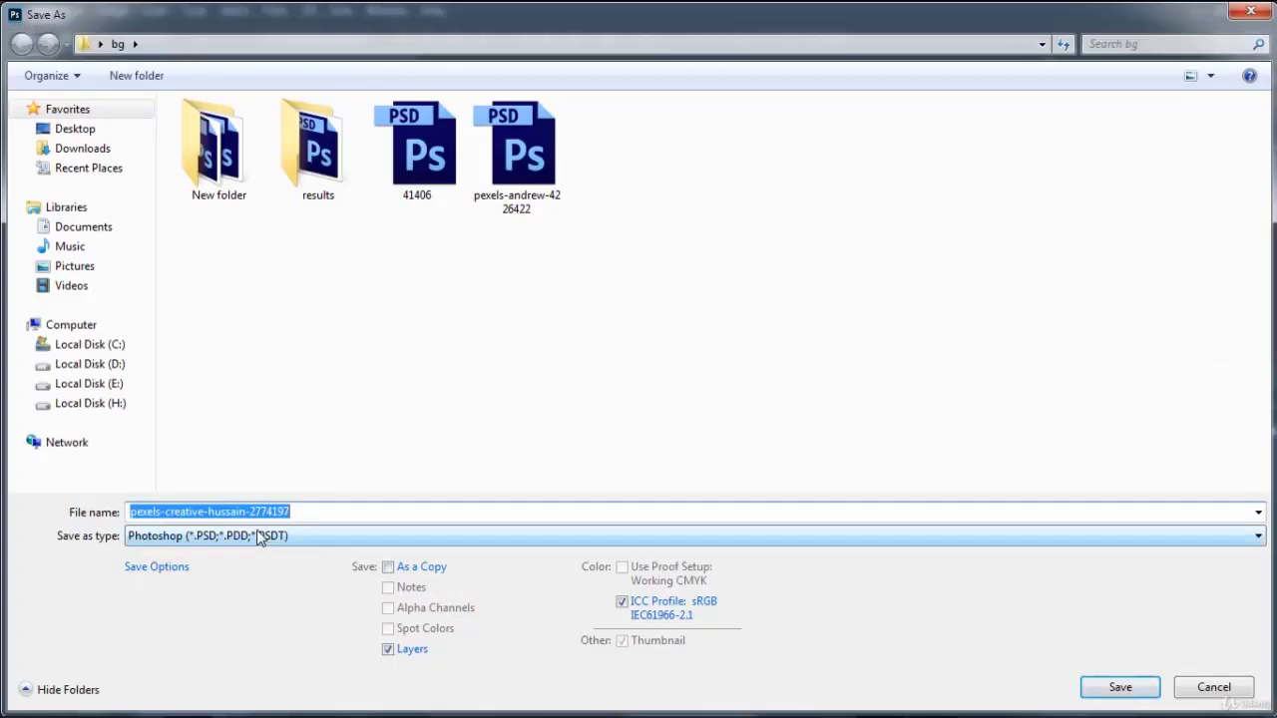
pyautogui.click(258, 537)
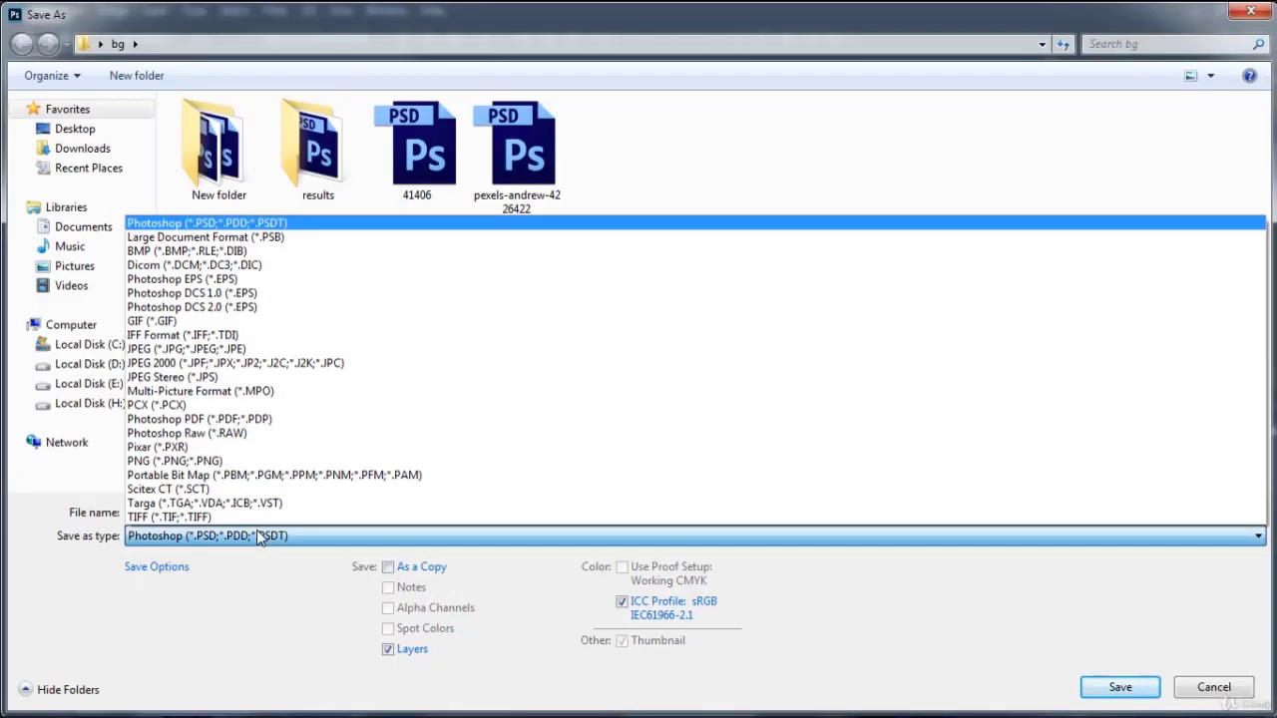
pyautogui.click(259, 537)
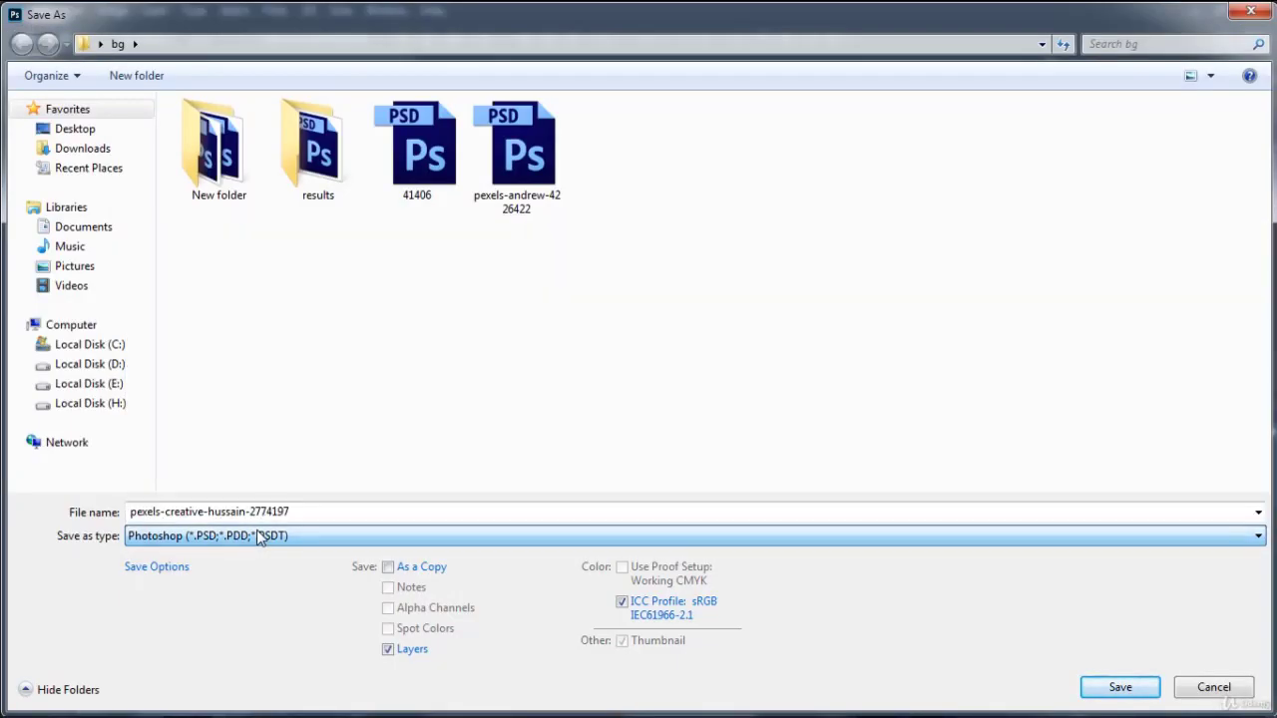
pyautogui.click(202, 537)
pyautogui.click(206, 539)
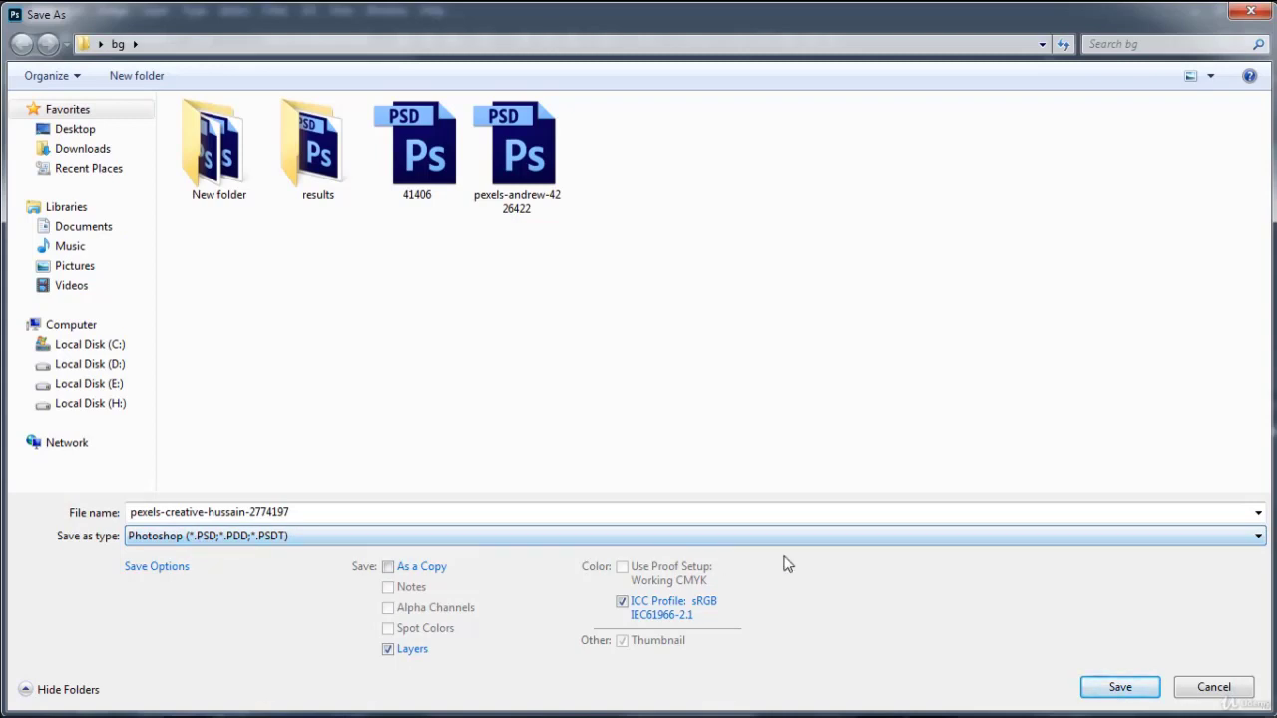
pyautogui.click(1216, 697)
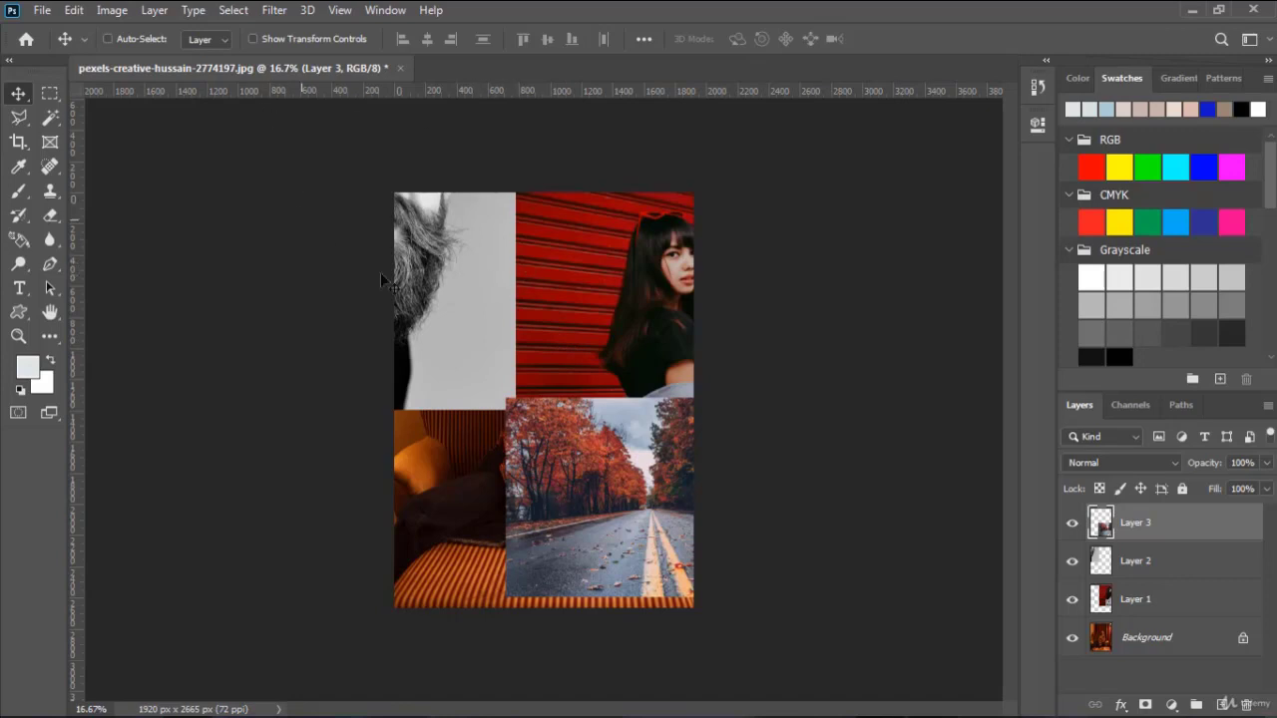
# - Revert the armchair composite to its last saved version
pyautogui.click(42, 12)
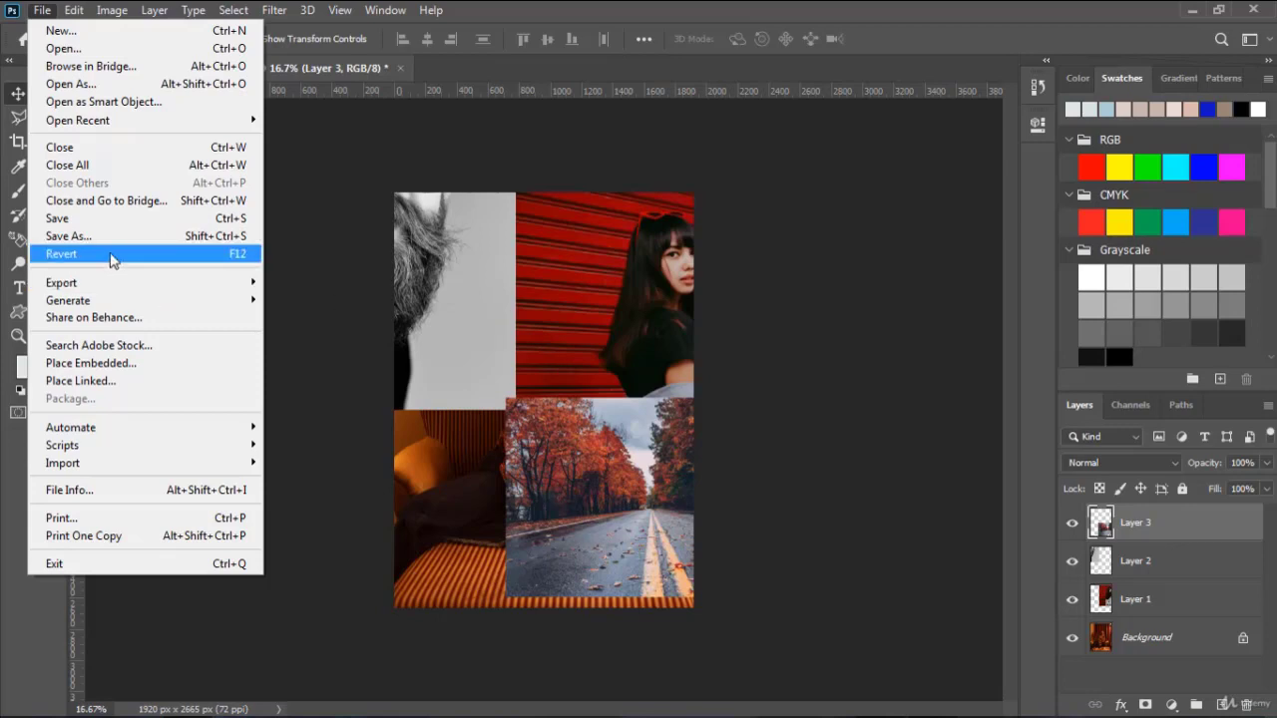
pyautogui.press('Escape')
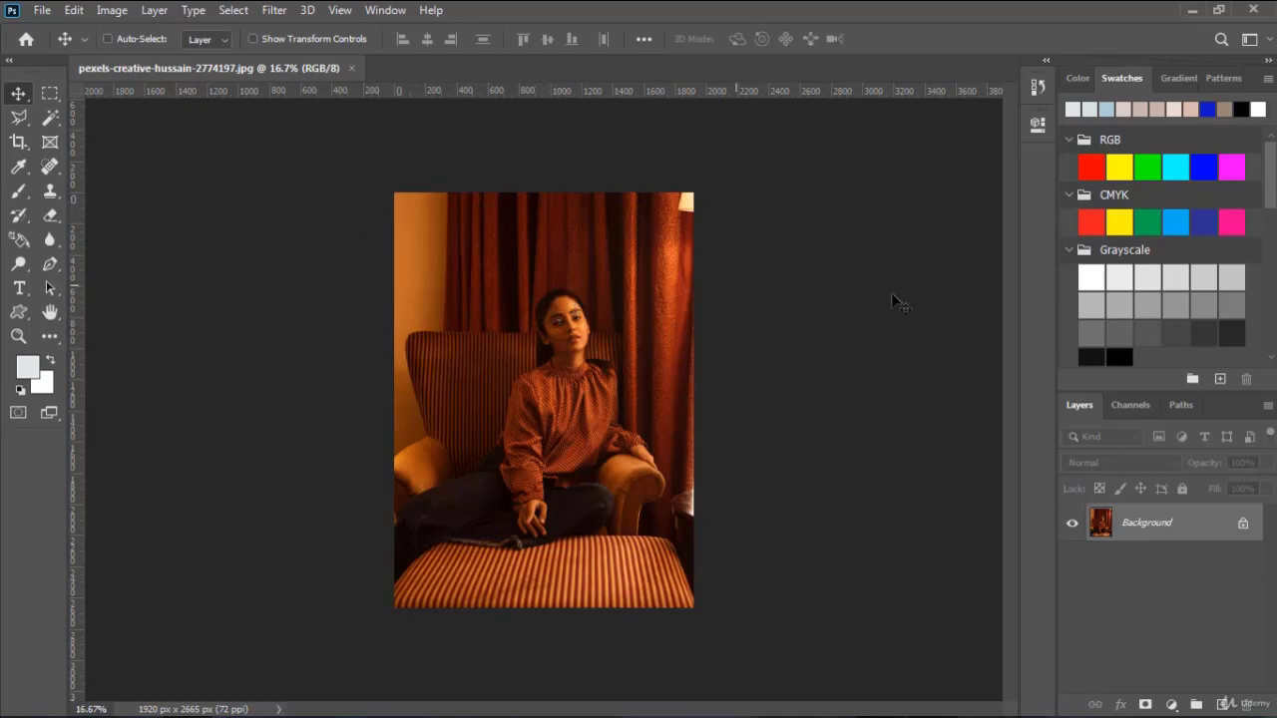
# - Start a quick PNG export of the armchair image into the bg folder and cancel it
pyautogui.click(40, 10)
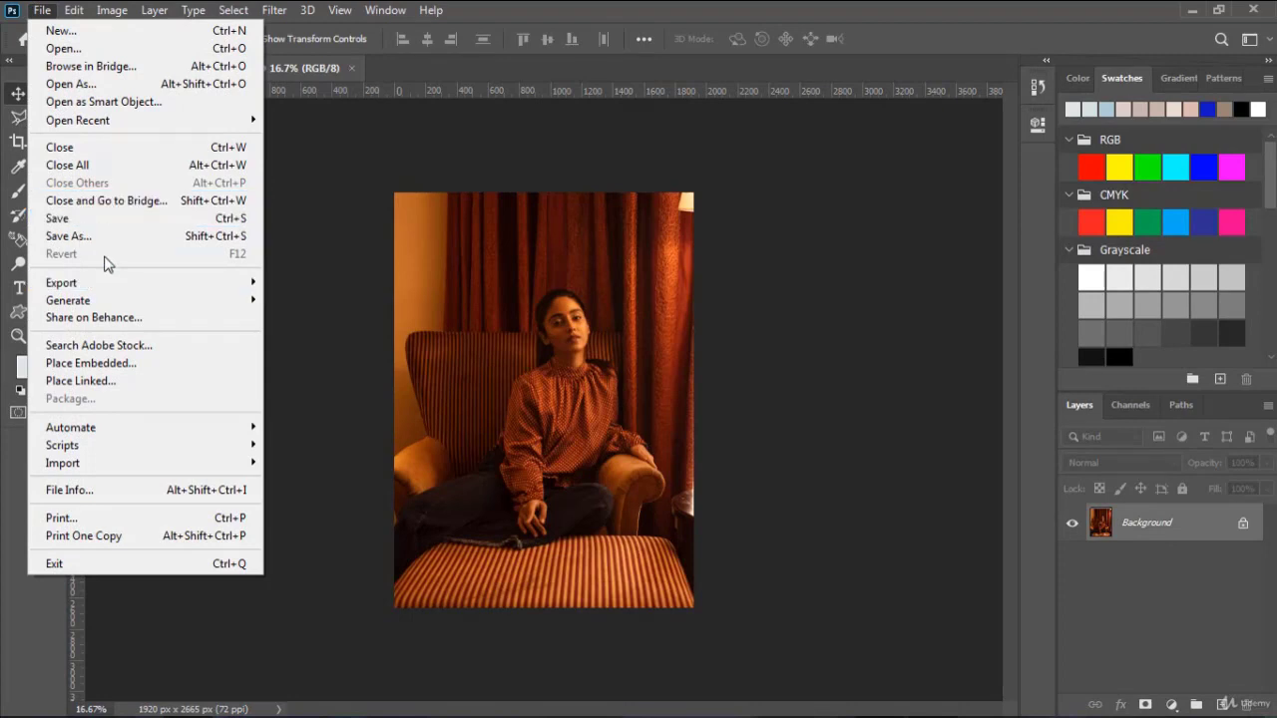
pyautogui.moveTo(111, 282)
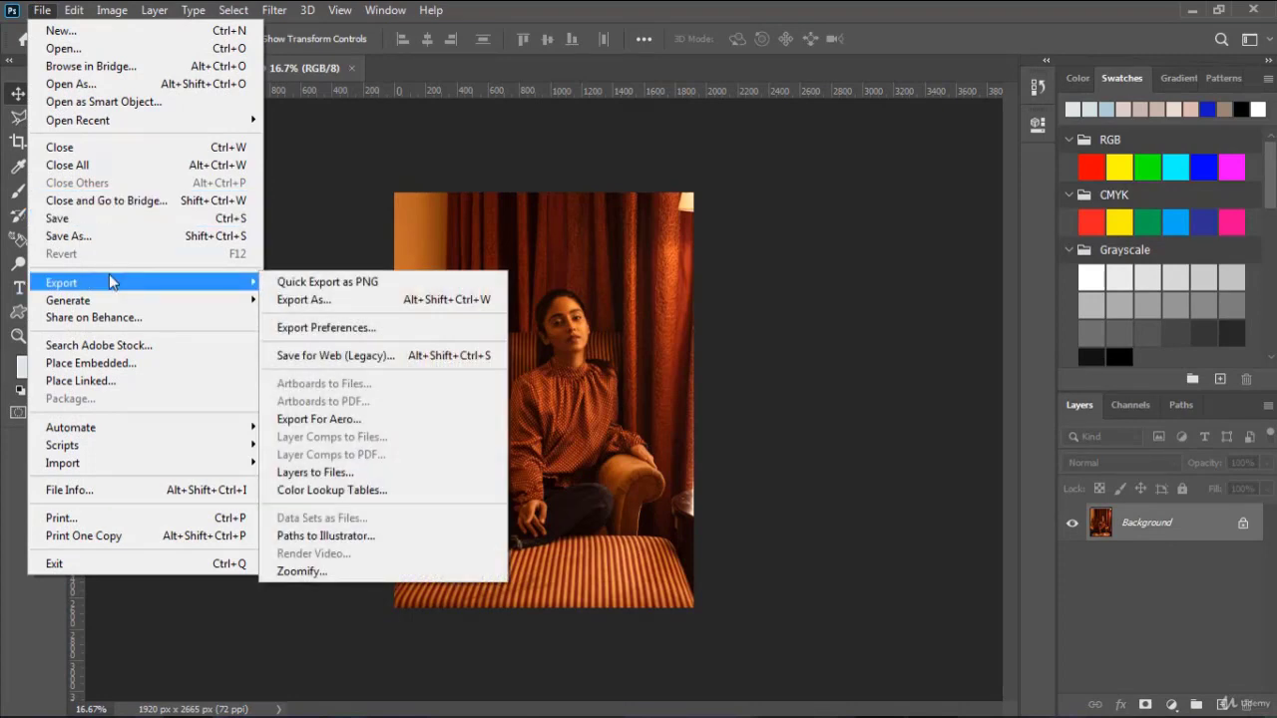
pyautogui.click(376, 286)
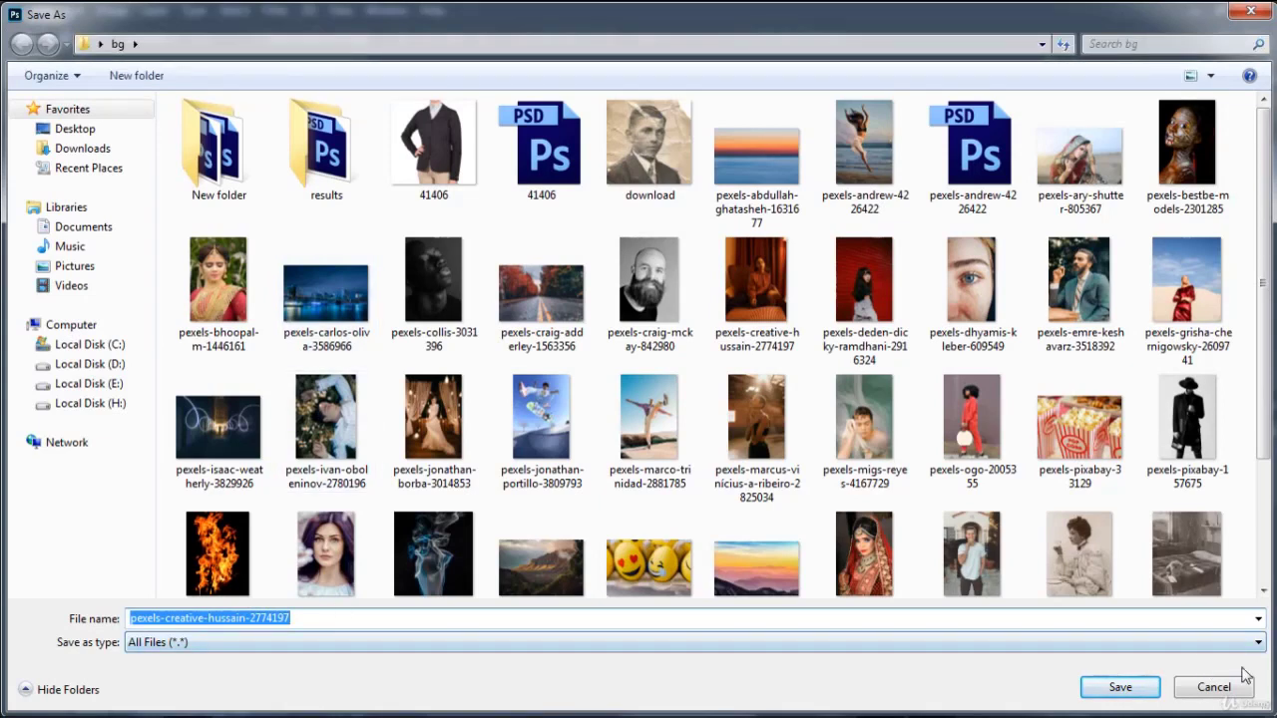
pyautogui.click(1213, 688)
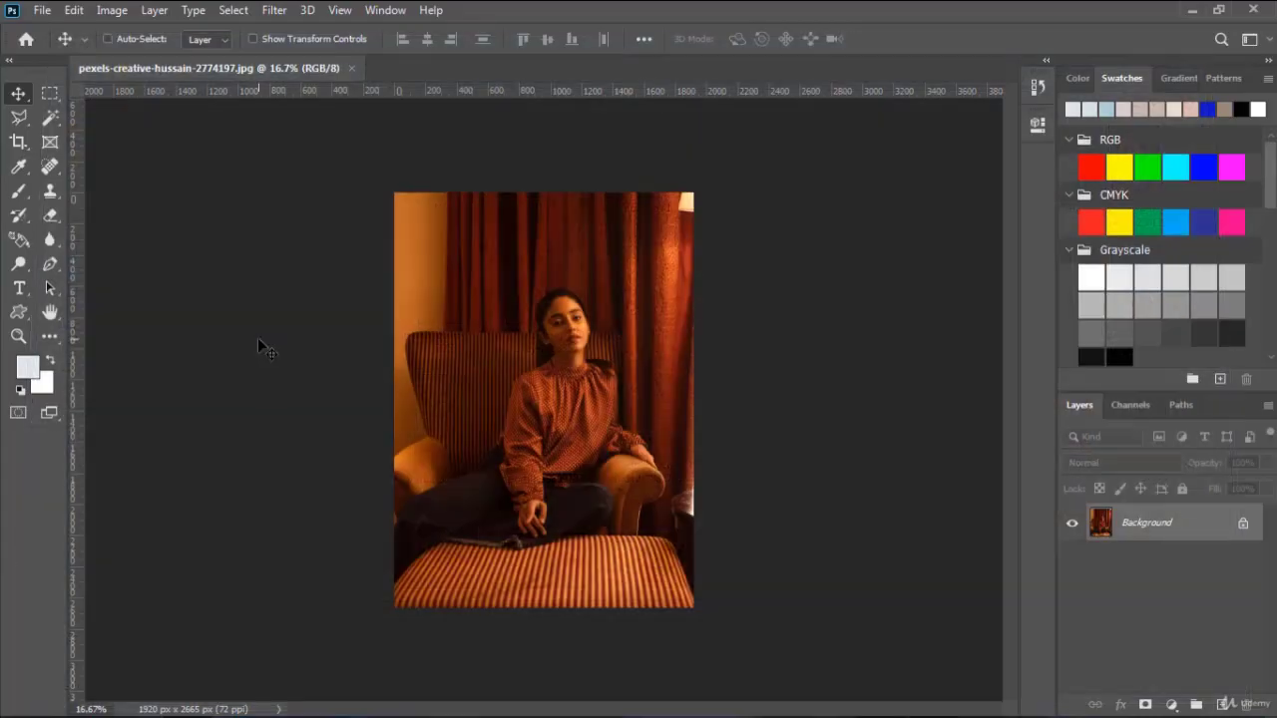
# - Open the Export As settings for the armchair image and examine the available file formats
pyautogui.click(41, 10)
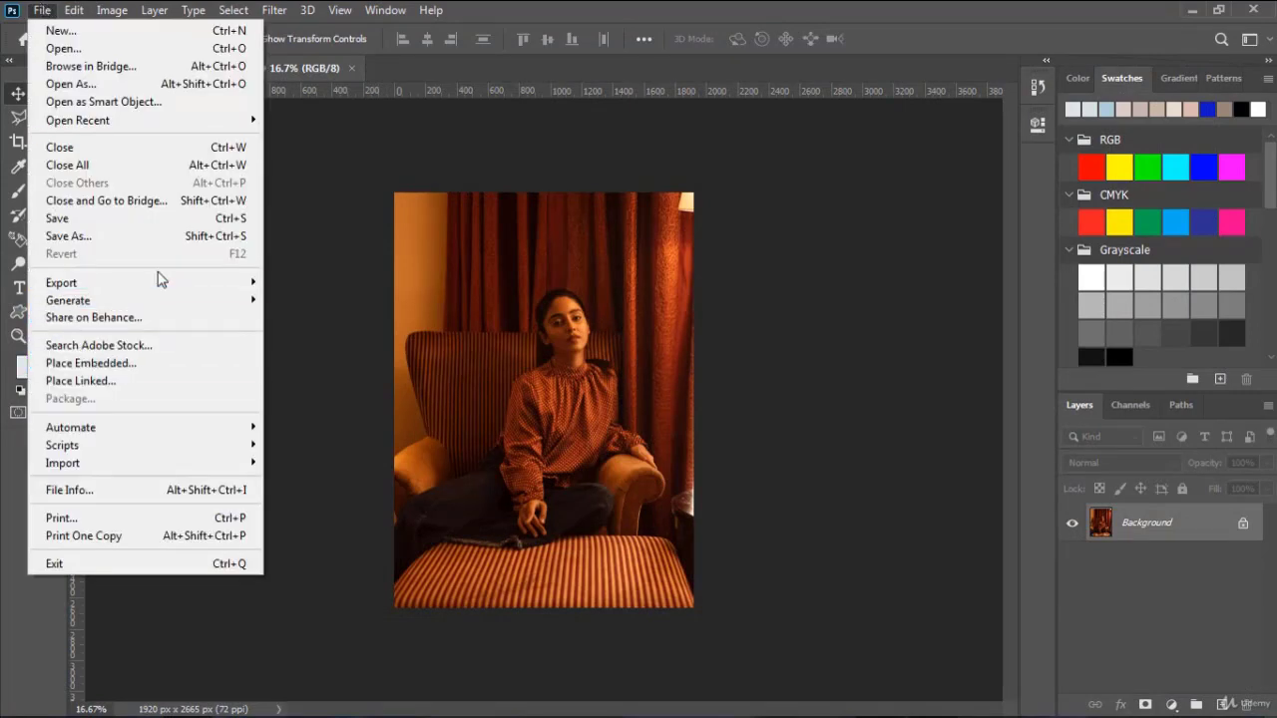
pyautogui.moveTo(229, 283)
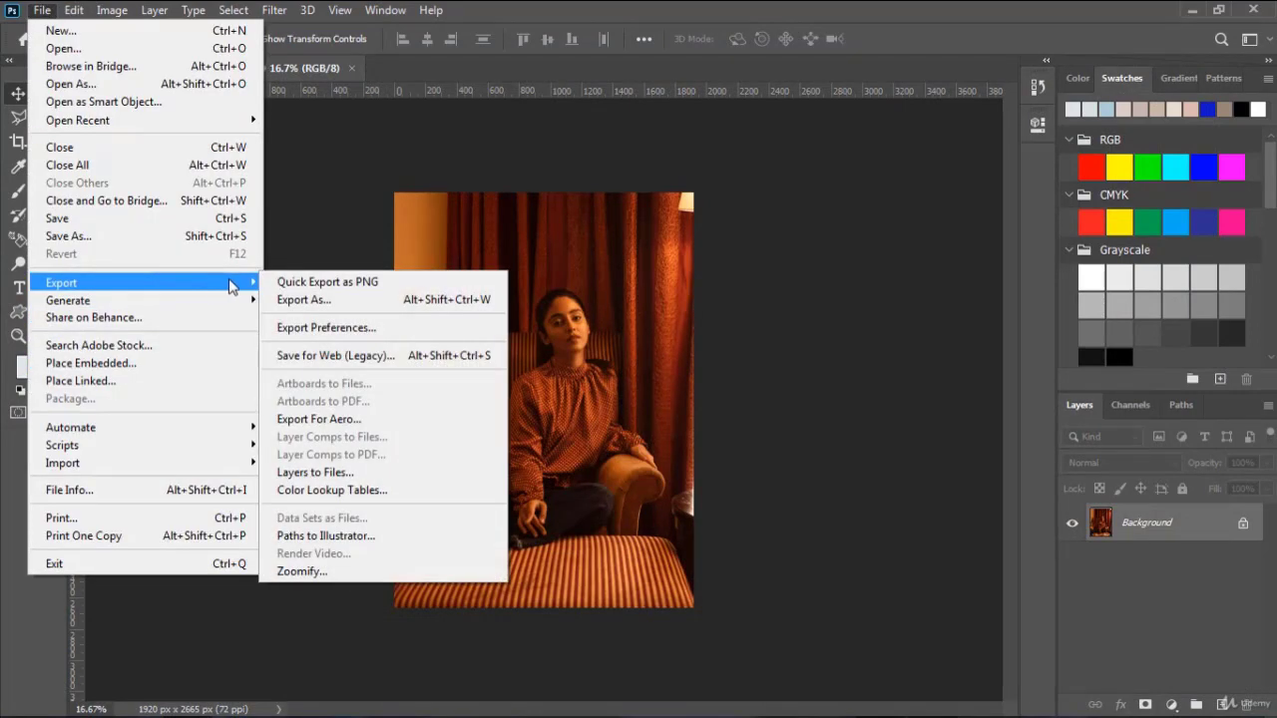
pyautogui.click(347, 299)
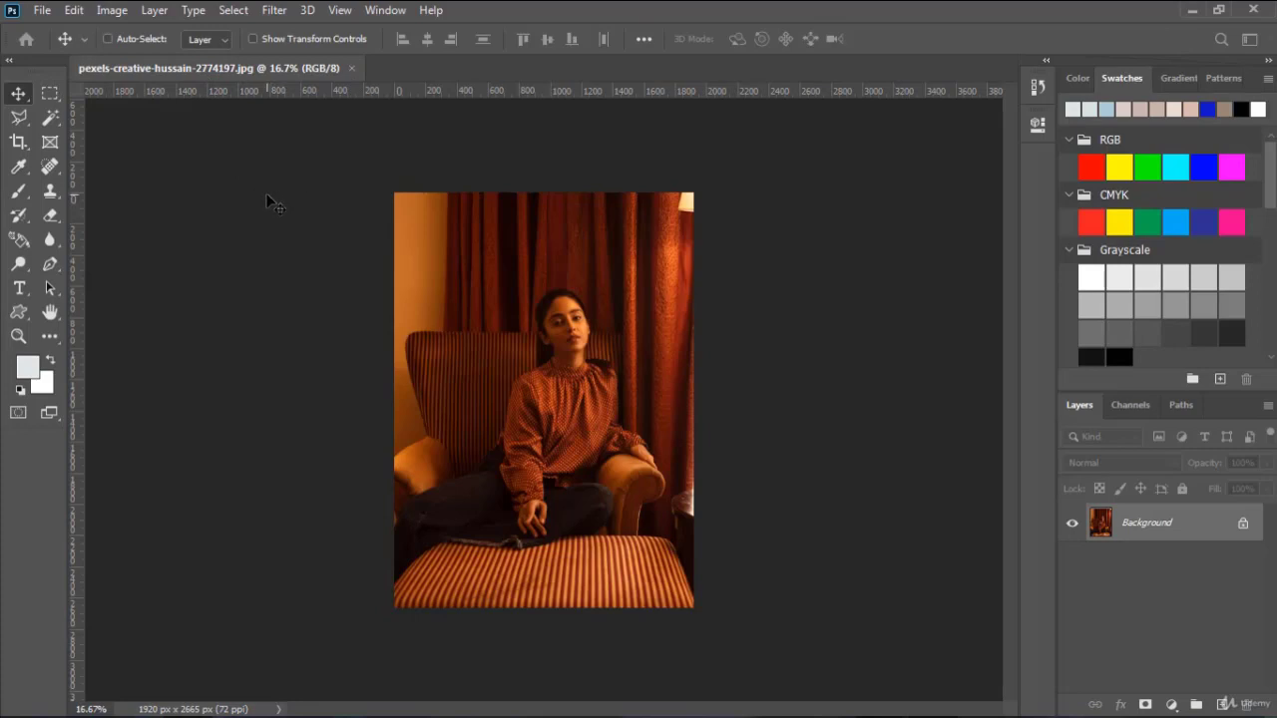
pyautogui.hotkey('alt', 'shift', 'ctrl', 'w')
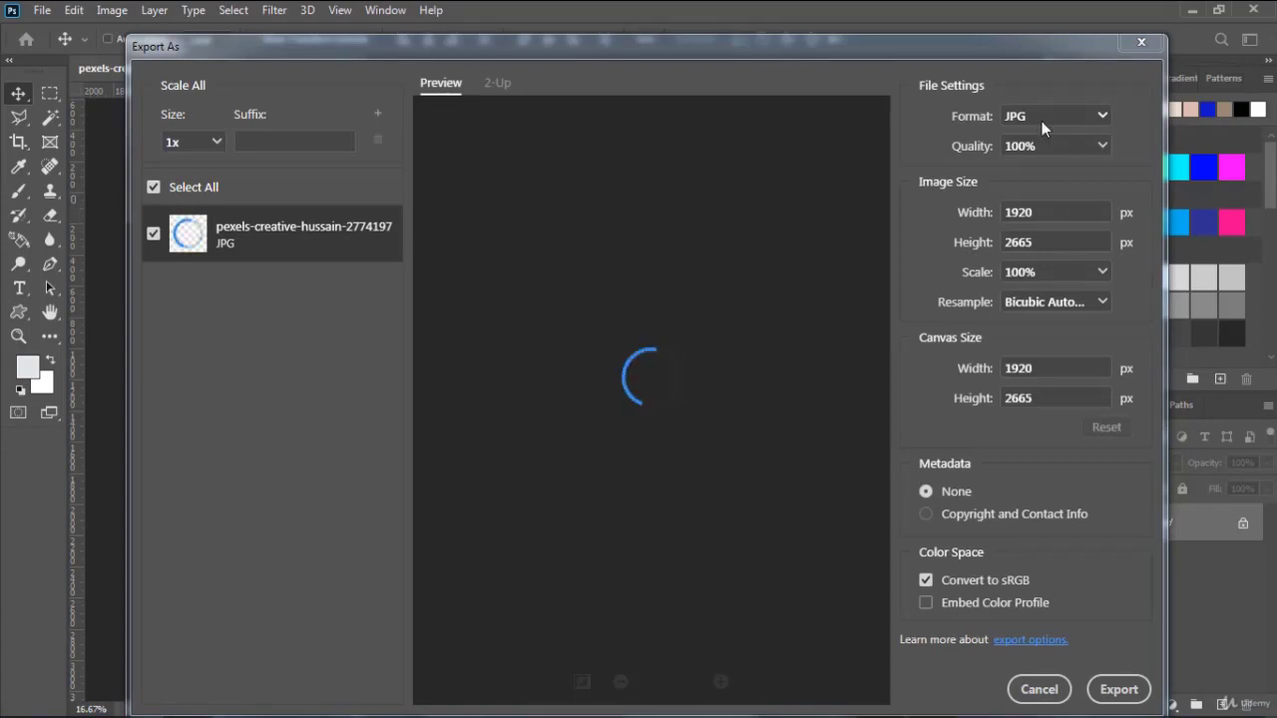
pyautogui.click(1042, 121)
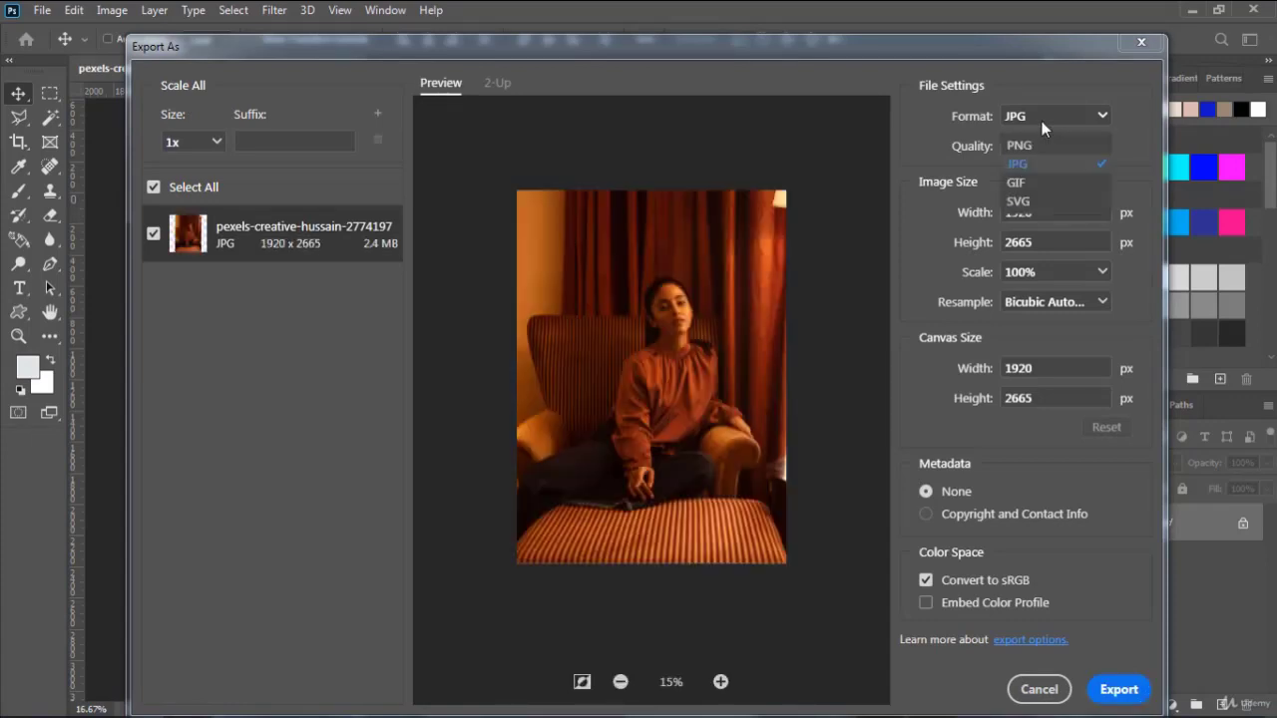
pyautogui.click(1042, 120)
pyautogui.click(1042, 121)
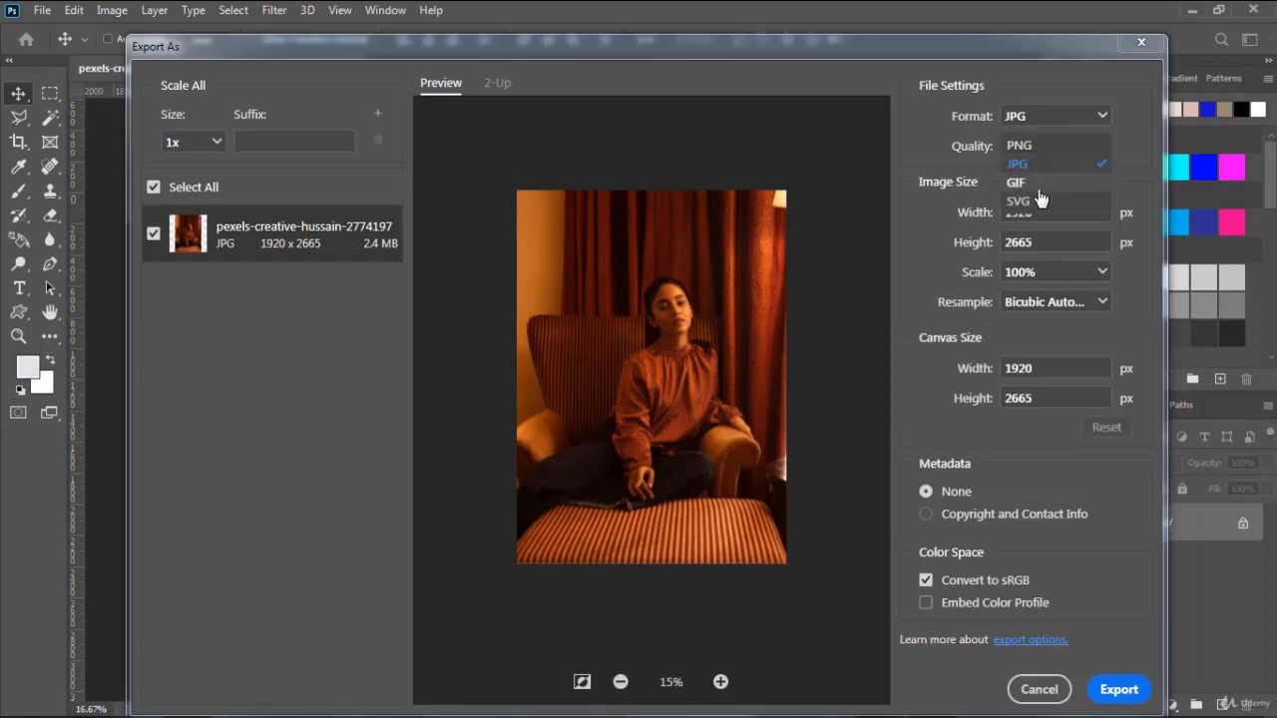
pyautogui.click(1023, 121)
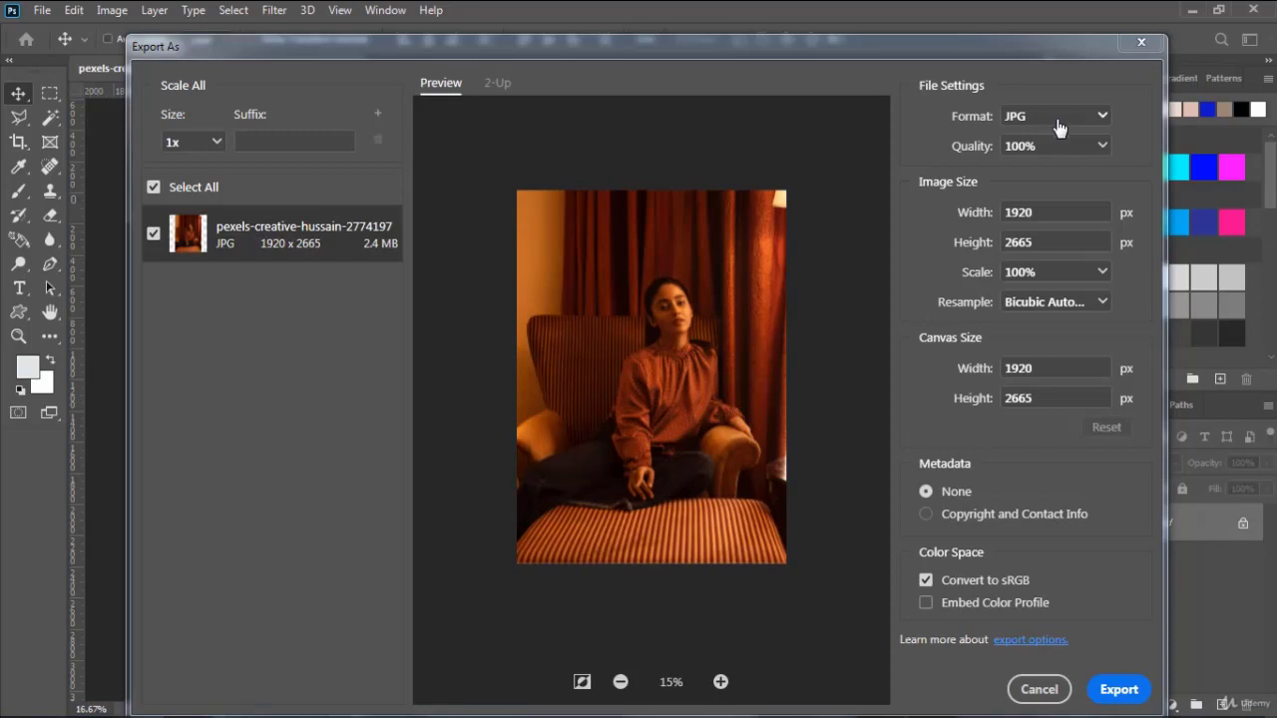
# - Examine the JPG format and quality settings for the armchair image, and cancel the export
pyautogui.click(1103, 147)
pyautogui.press('Tab')
pyautogui.click(1032, 118)
pyautogui.click(1032, 118)
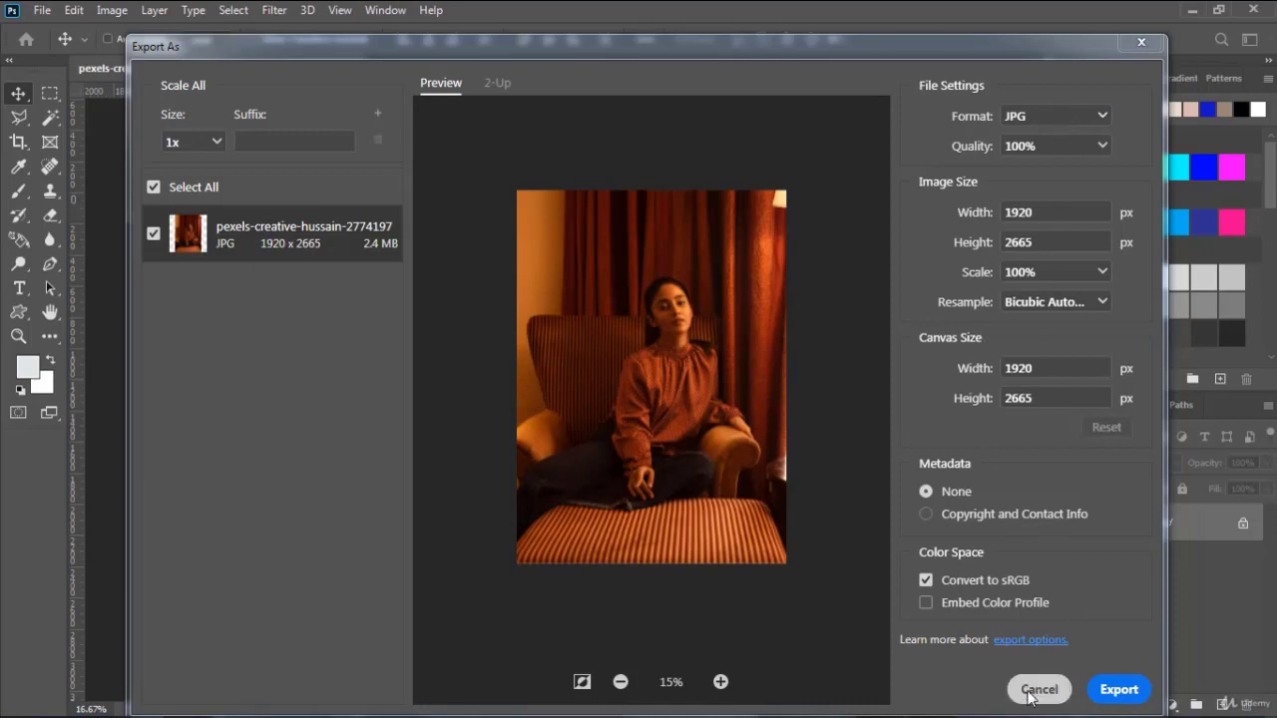
pyautogui.press('Escape')
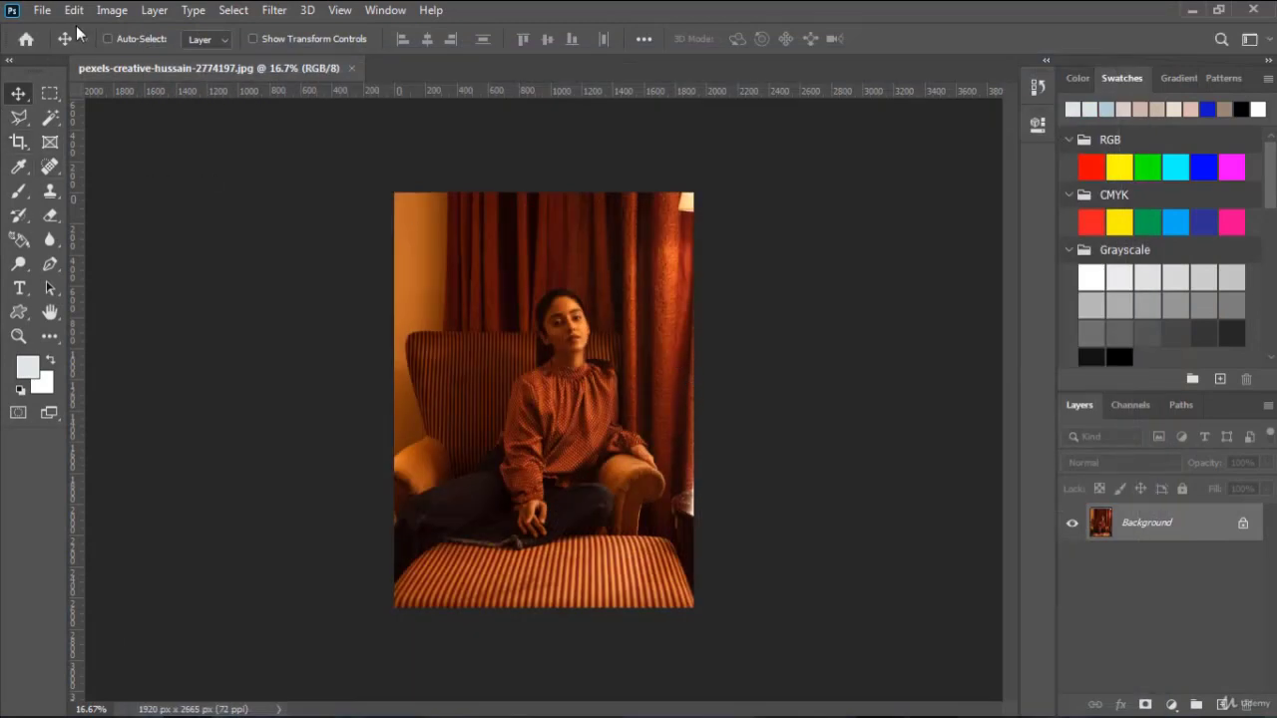
# - Set the Quick Export format to JPG in the export preferences and apply the change
pyautogui.click(43, 12)
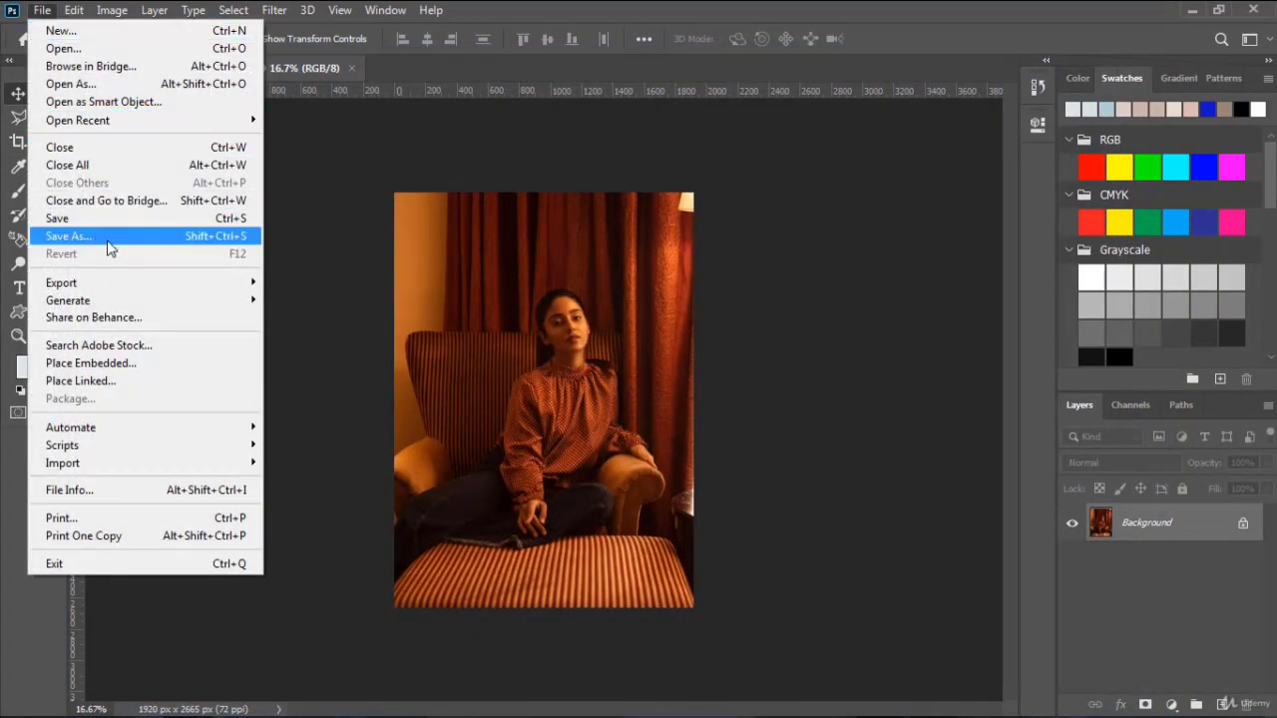
pyautogui.moveTo(145, 290)
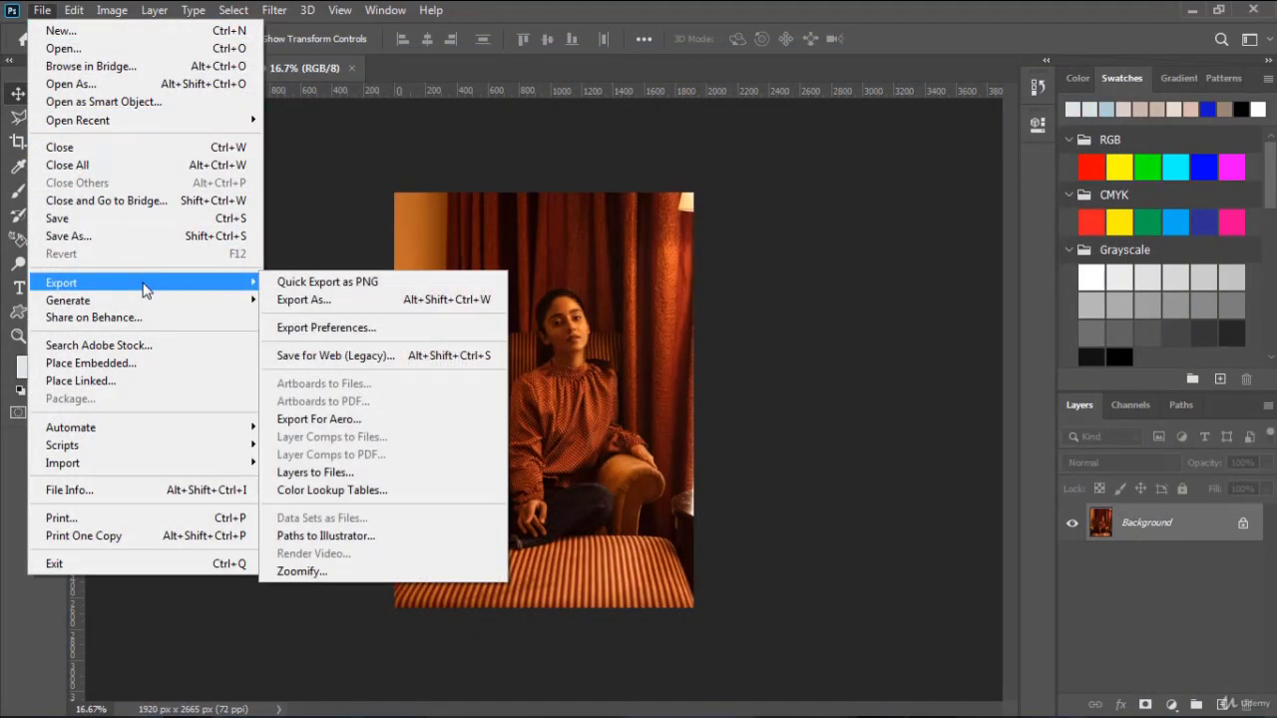
pyautogui.click(392, 329)
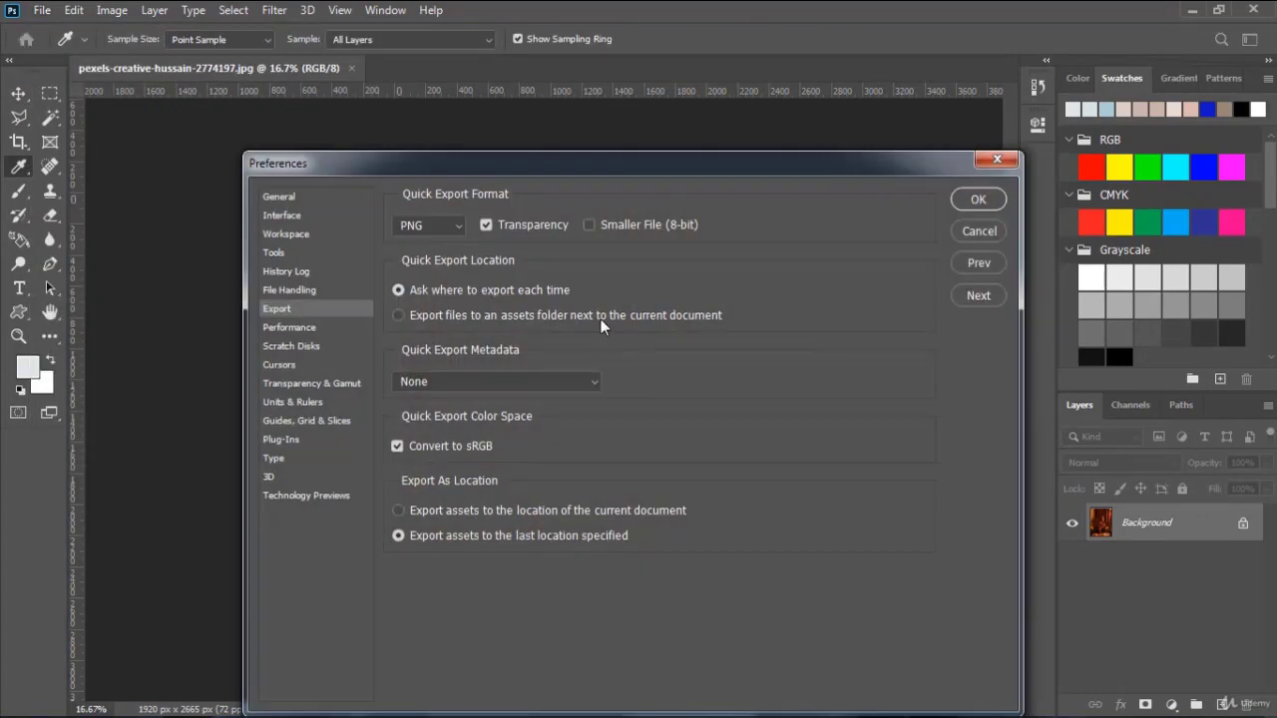
pyautogui.click(433, 227)
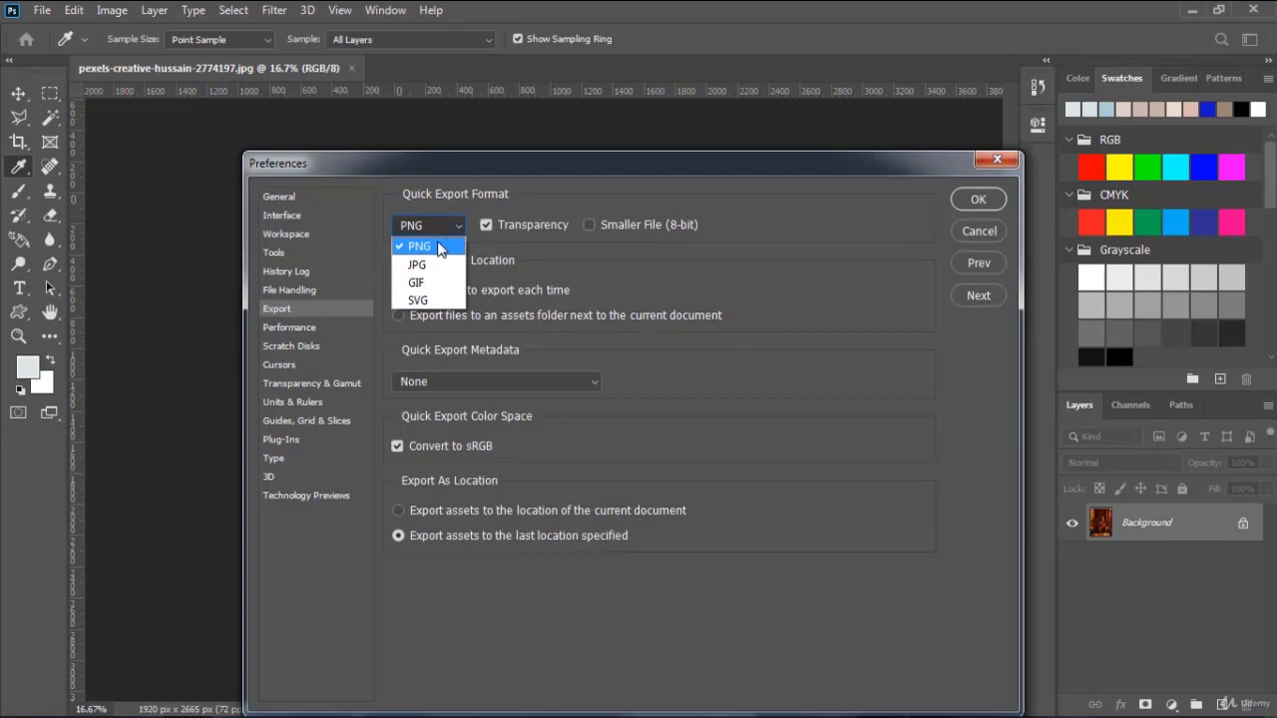
pyautogui.click(439, 247)
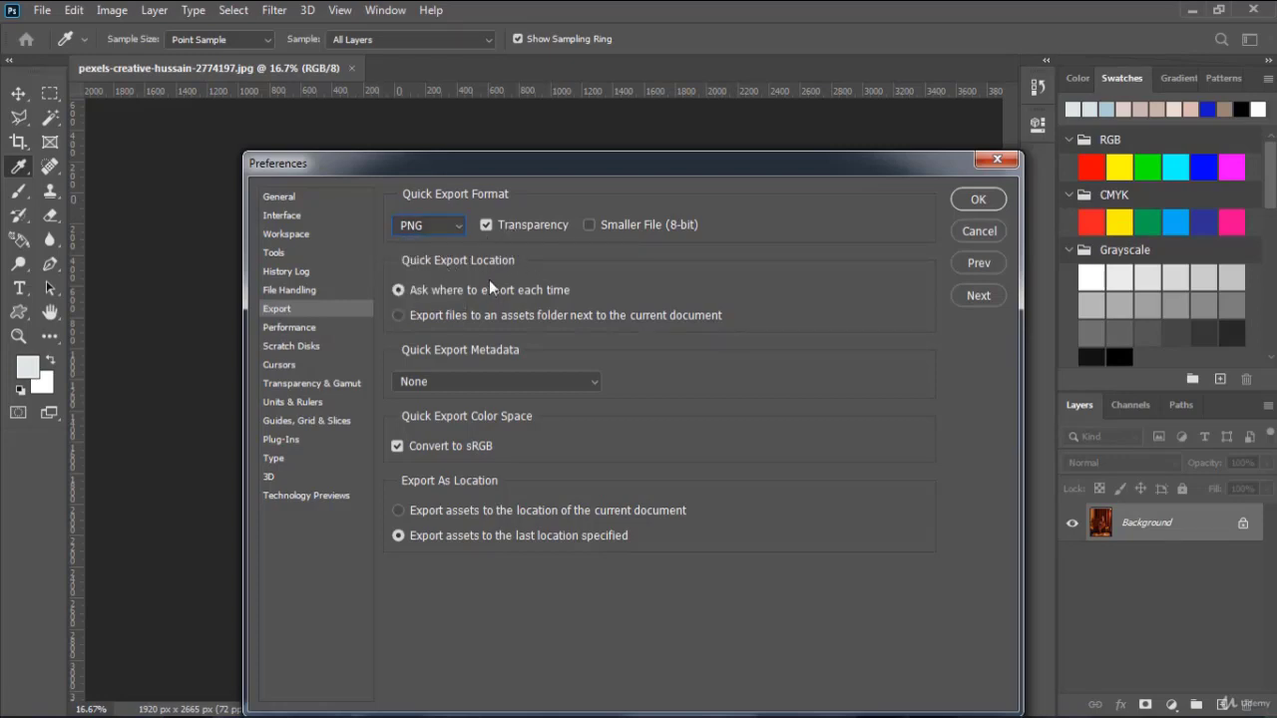
pyautogui.click(444, 227)
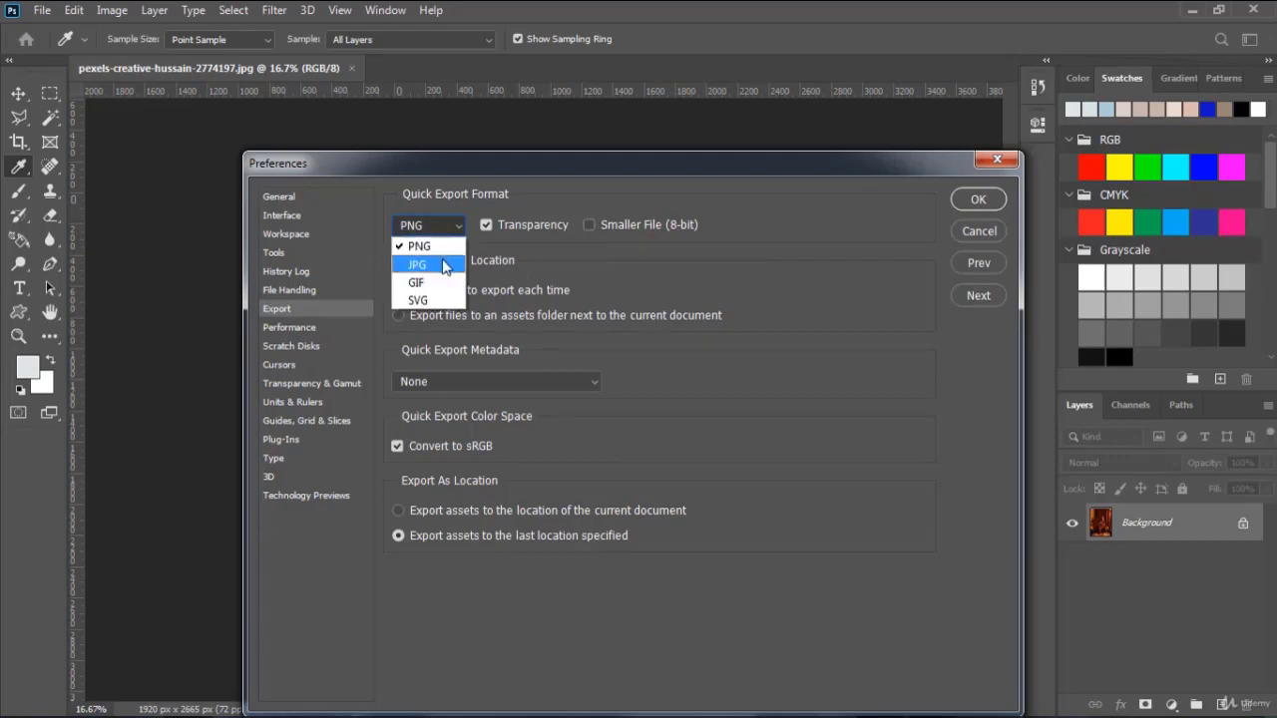
pyautogui.click(444, 264)
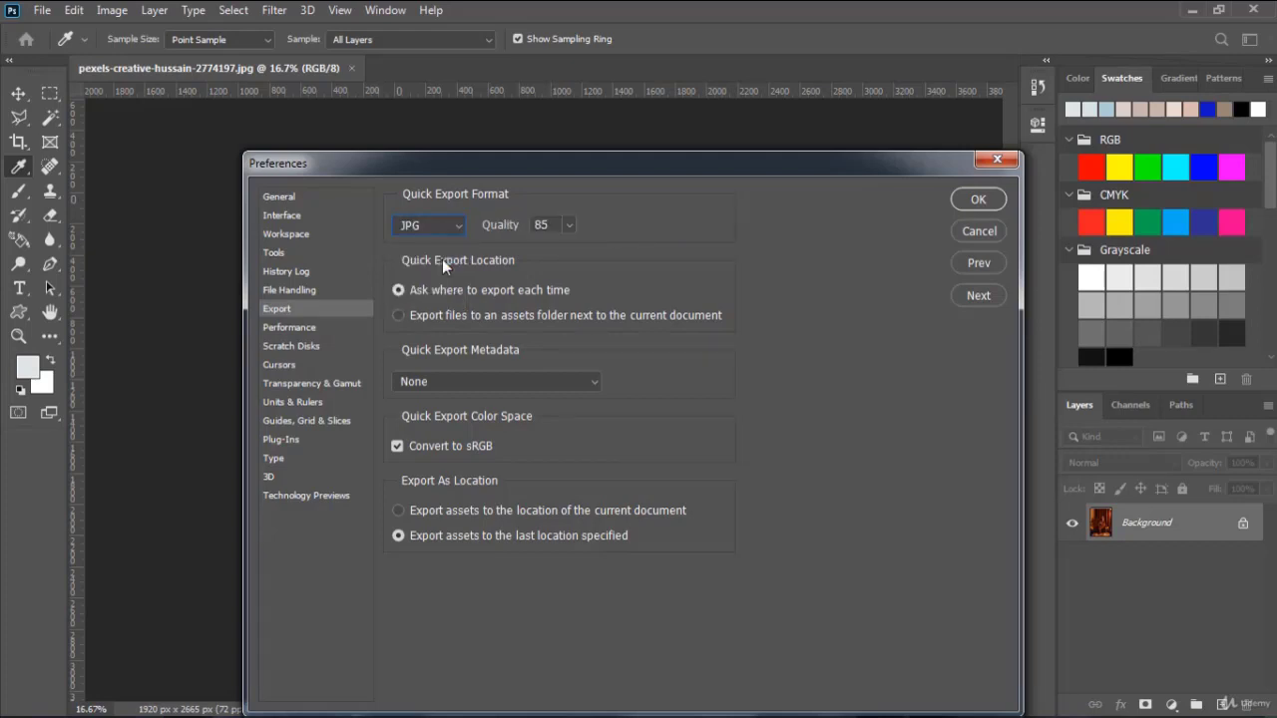
pyautogui.click(575, 228)
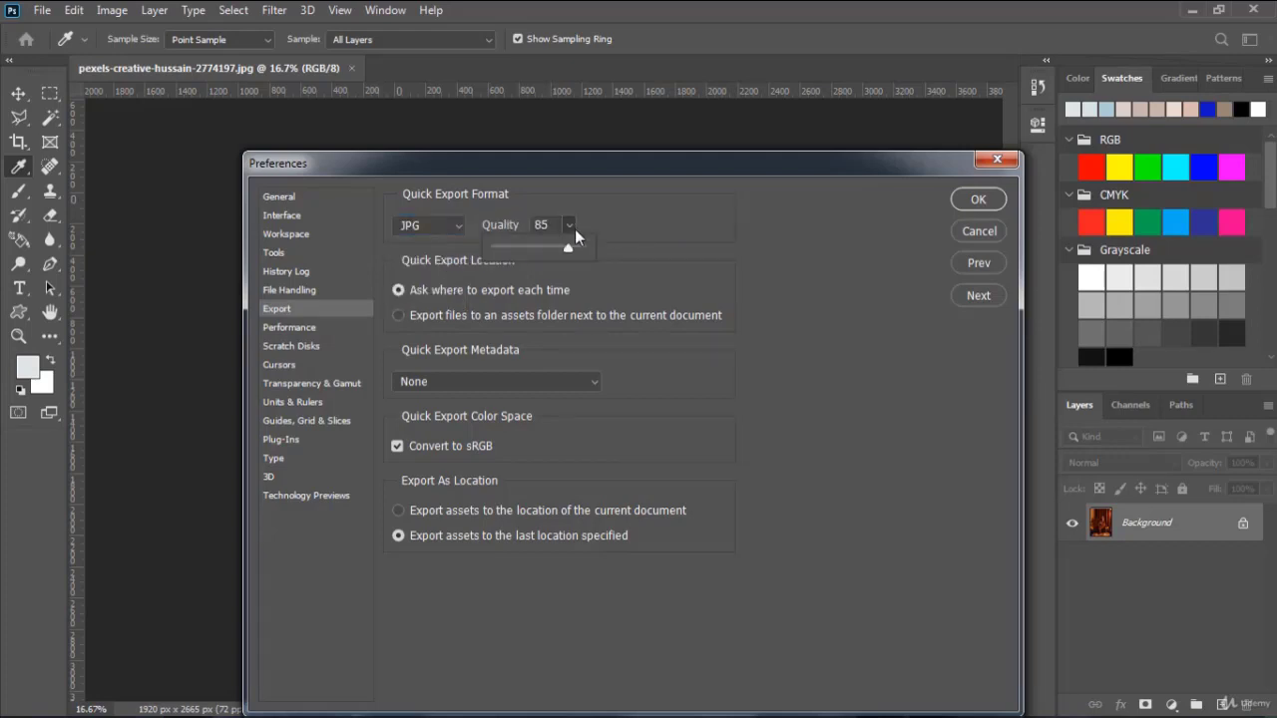
pyautogui.click(682, 236)
pyautogui.click(976, 202)
pyautogui.press('v')
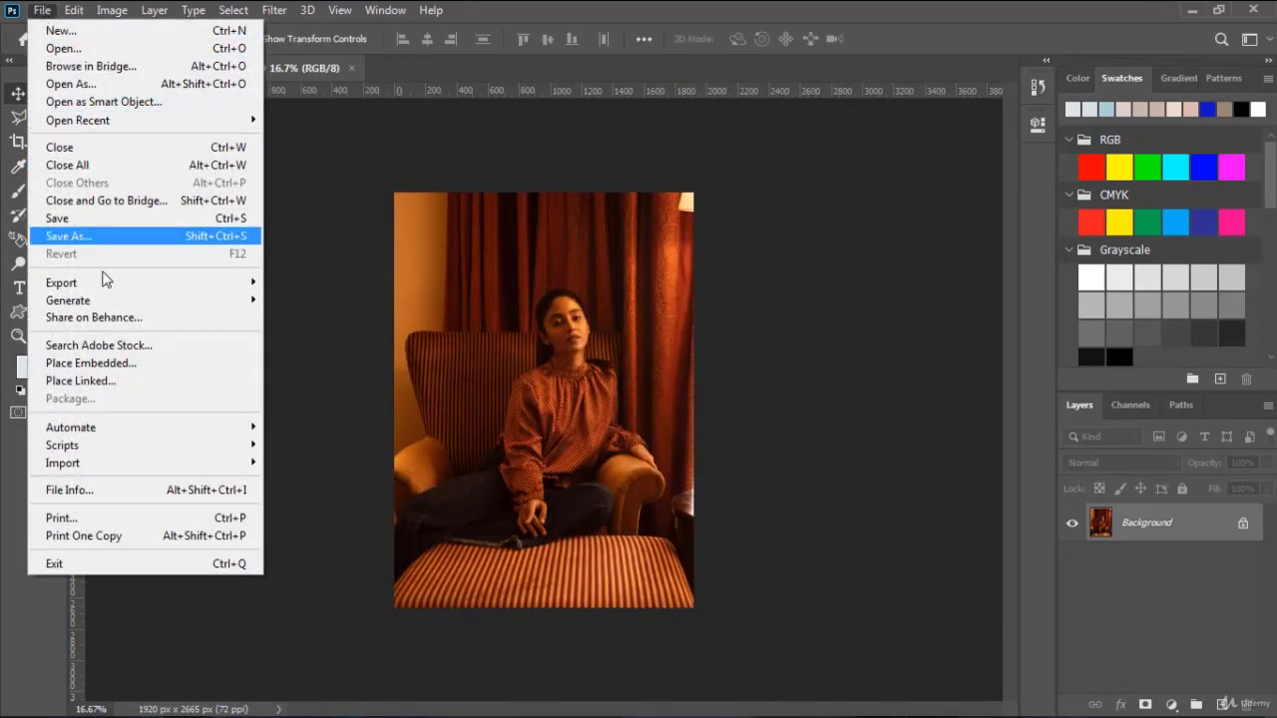
# - Open the armchair image in Save for Web (Legacy) and examine the woman's face in the optimized preview
pyautogui.moveTo(232, 287)
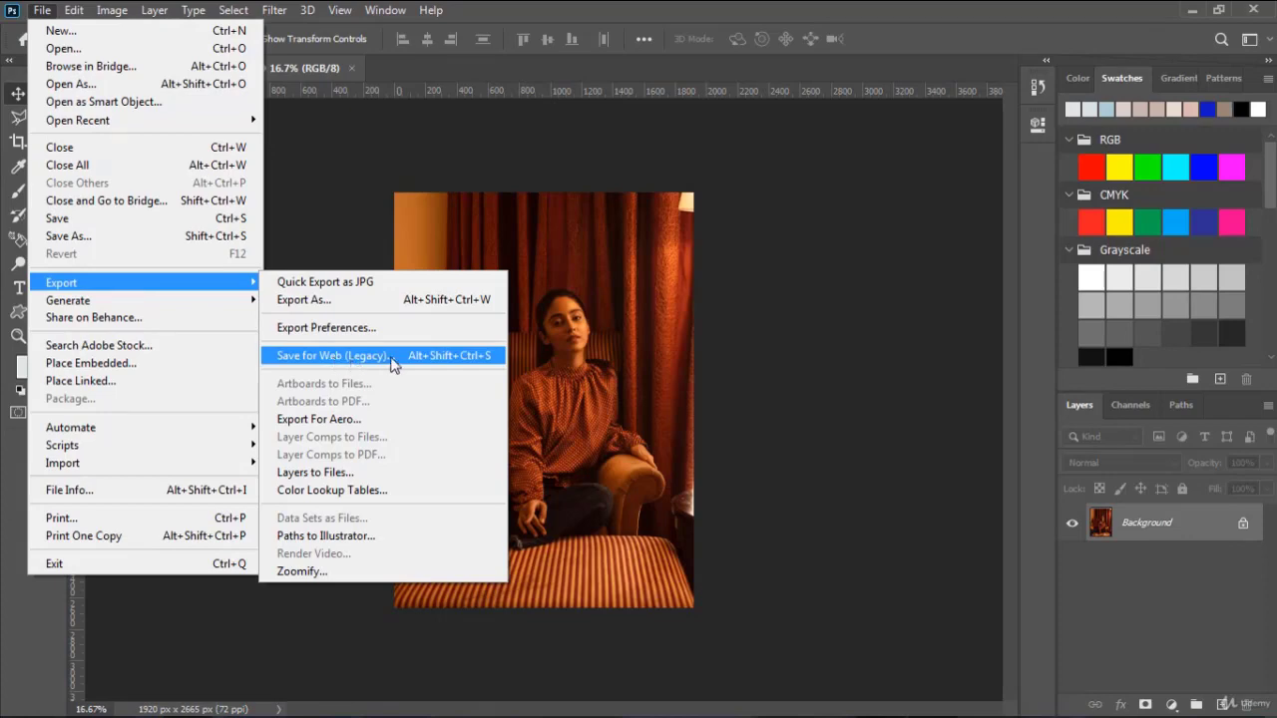
pyautogui.click(393, 360)
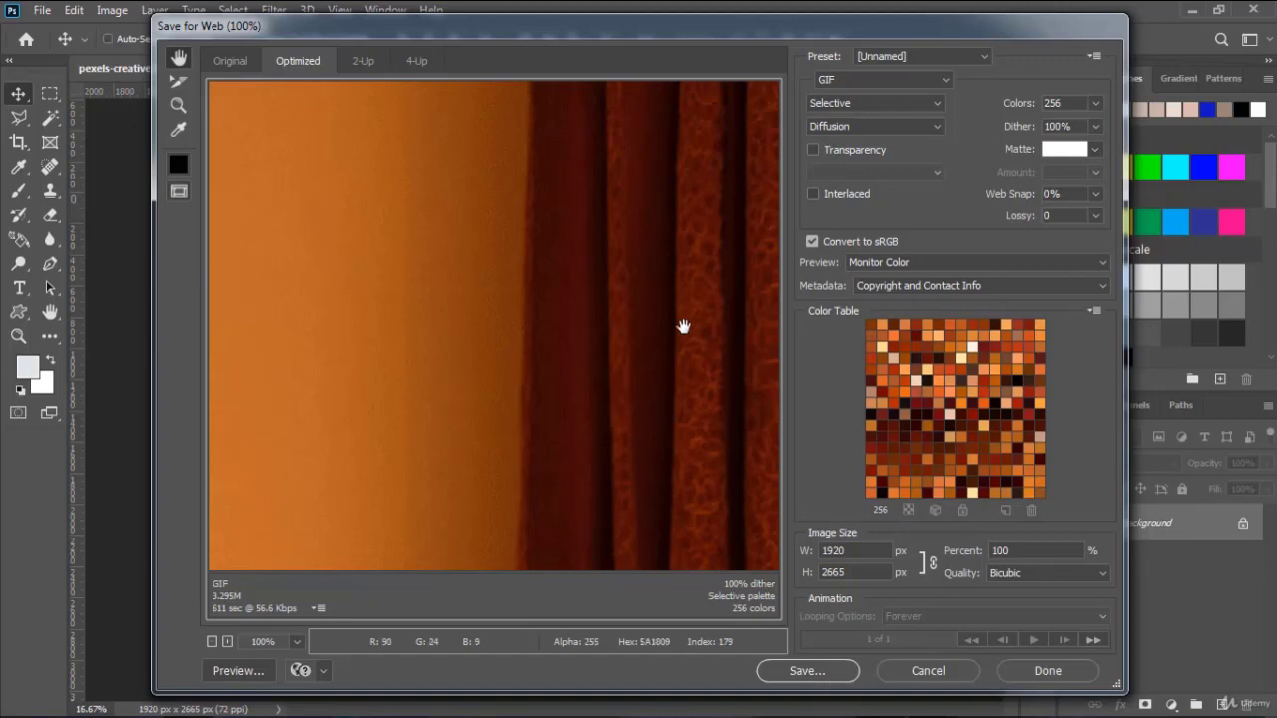
pyautogui.moveTo(679, 295); pyautogui.dragTo(299, 261)
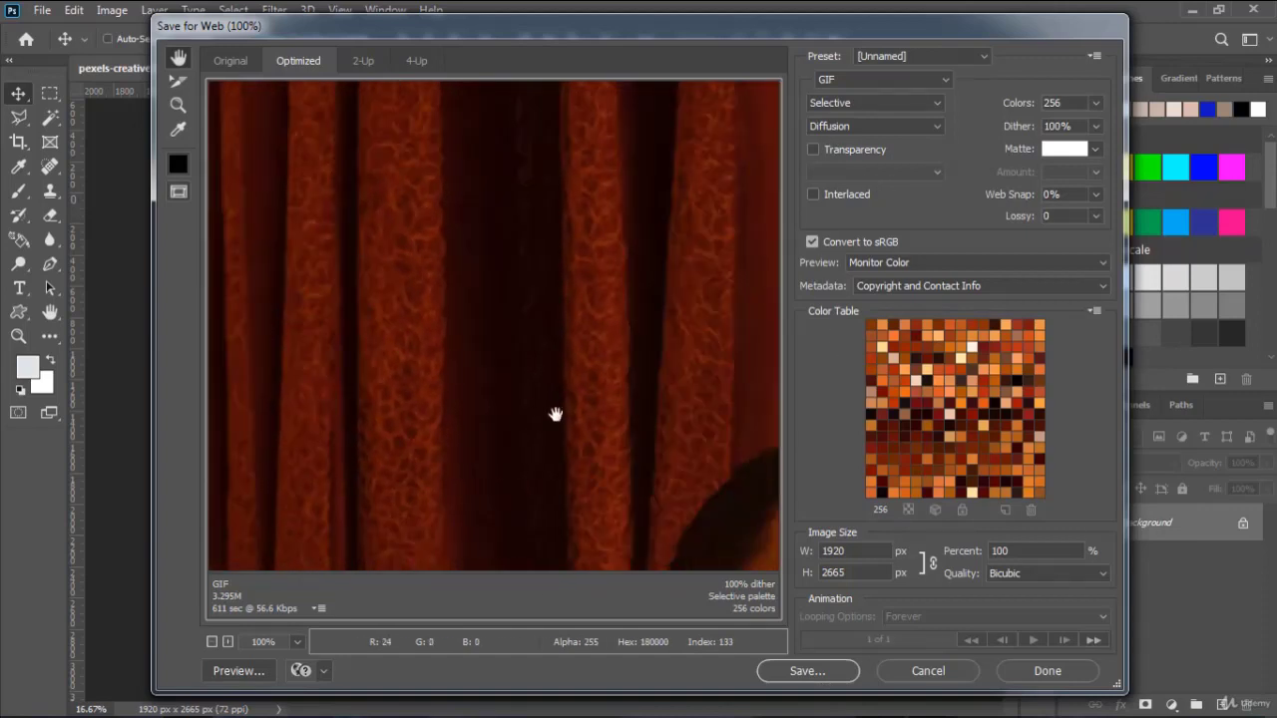
pyautogui.moveTo(556, 414); pyautogui.dragTo(395, 247)
pyautogui.moveTo(628, 399); pyautogui.dragTo(479, 257)
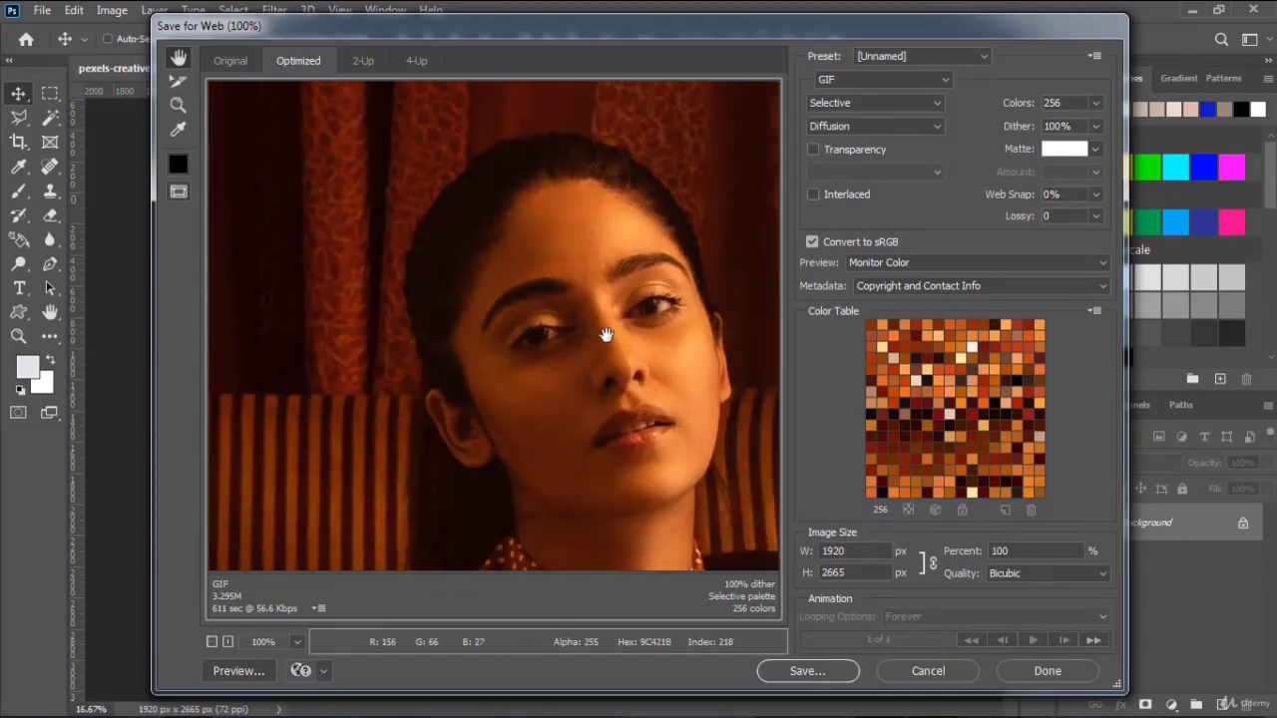
pyautogui.moveTo(606, 335); pyautogui.dragTo(552, 386)
# - Examine the Save for Web file formats, presets and color reduction algorithms, and close the dialog without saving
pyautogui.click(852, 85)
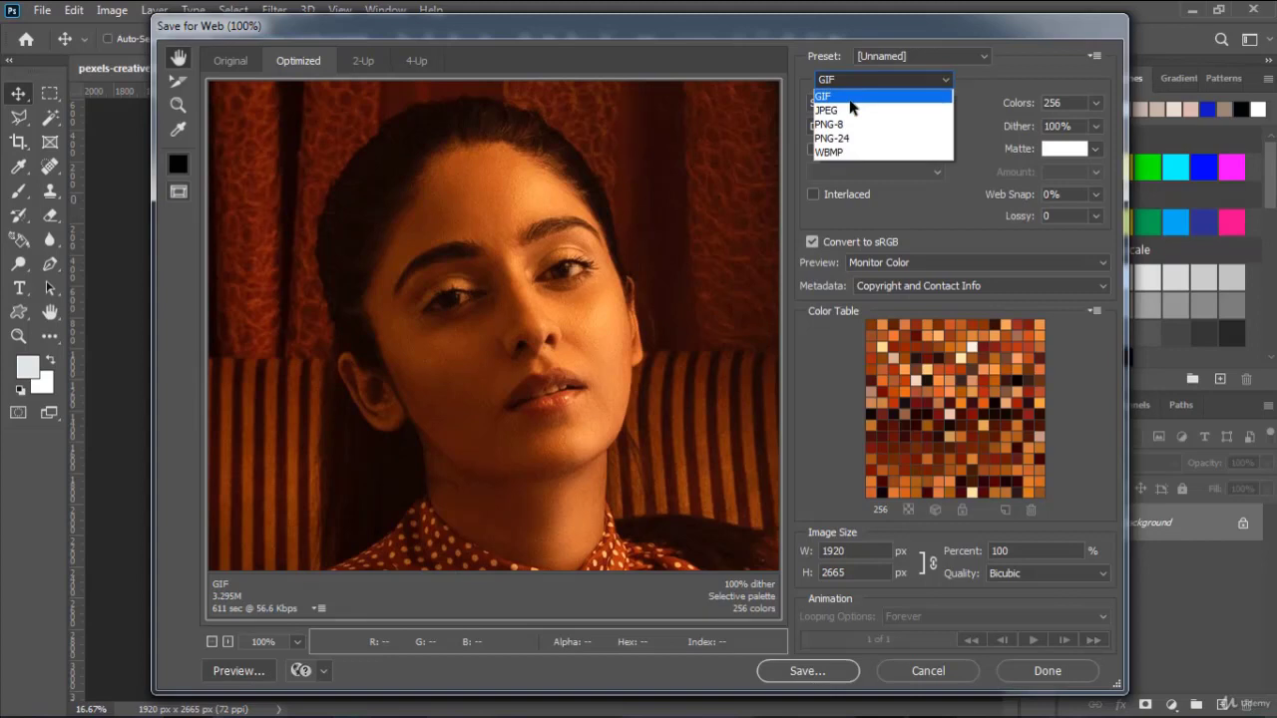
pyautogui.click(849, 99)
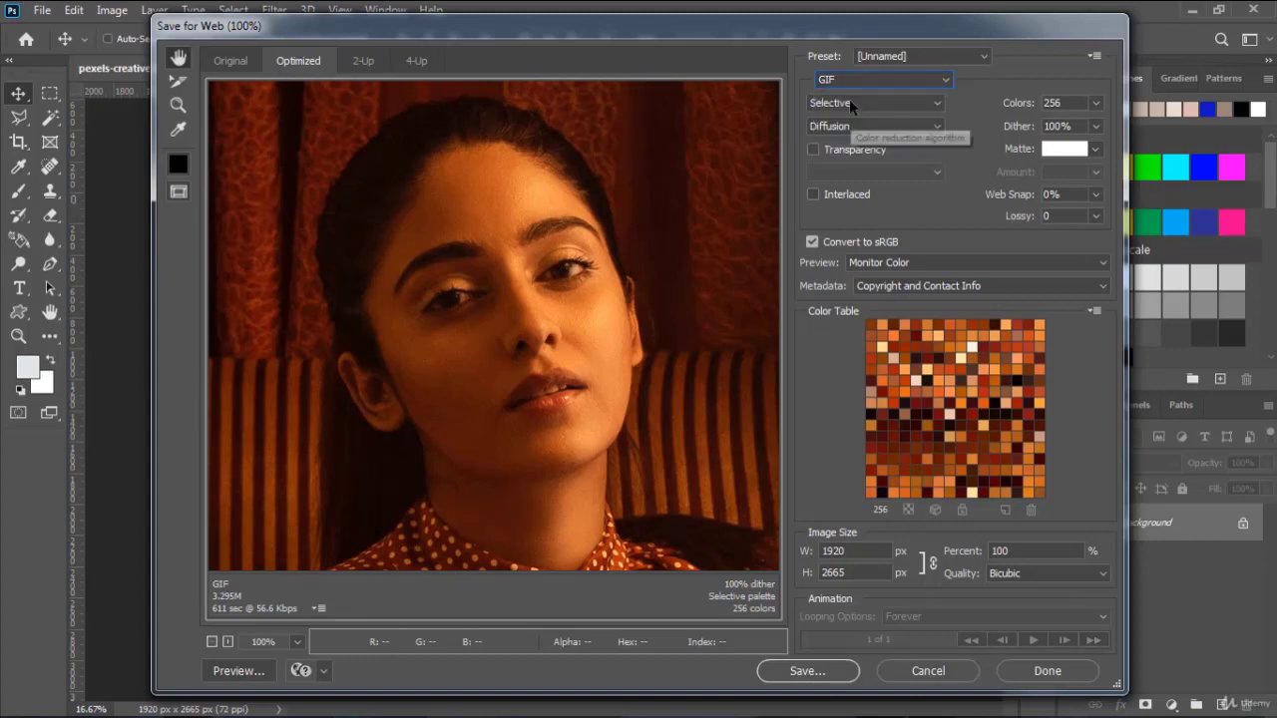
pyautogui.click(911, 60)
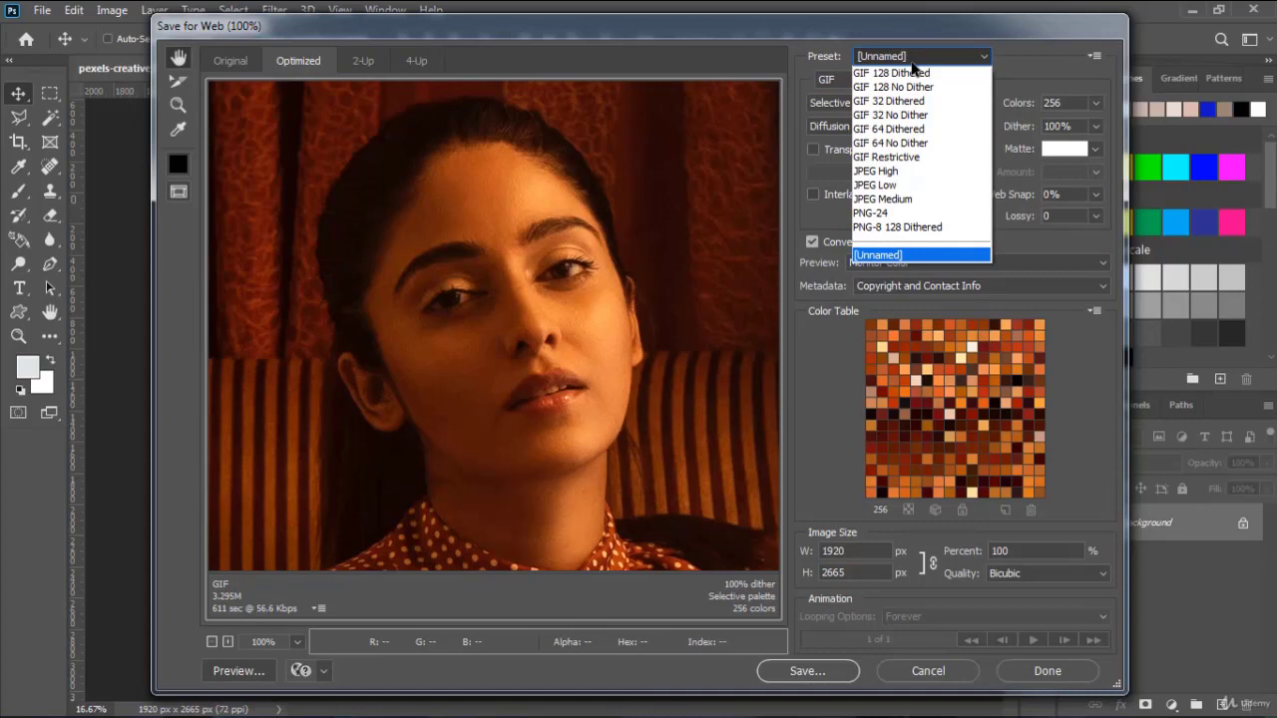
pyautogui.click(911, 62)
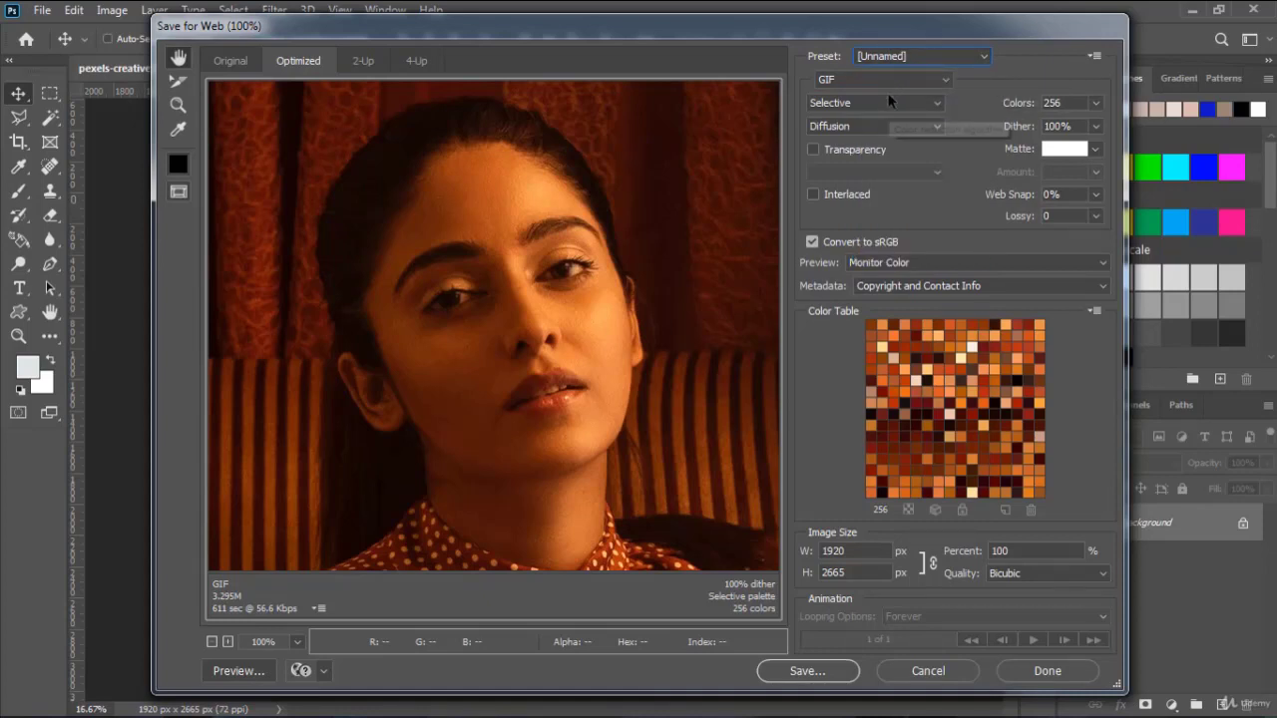
pyautogui.click(885, 100)
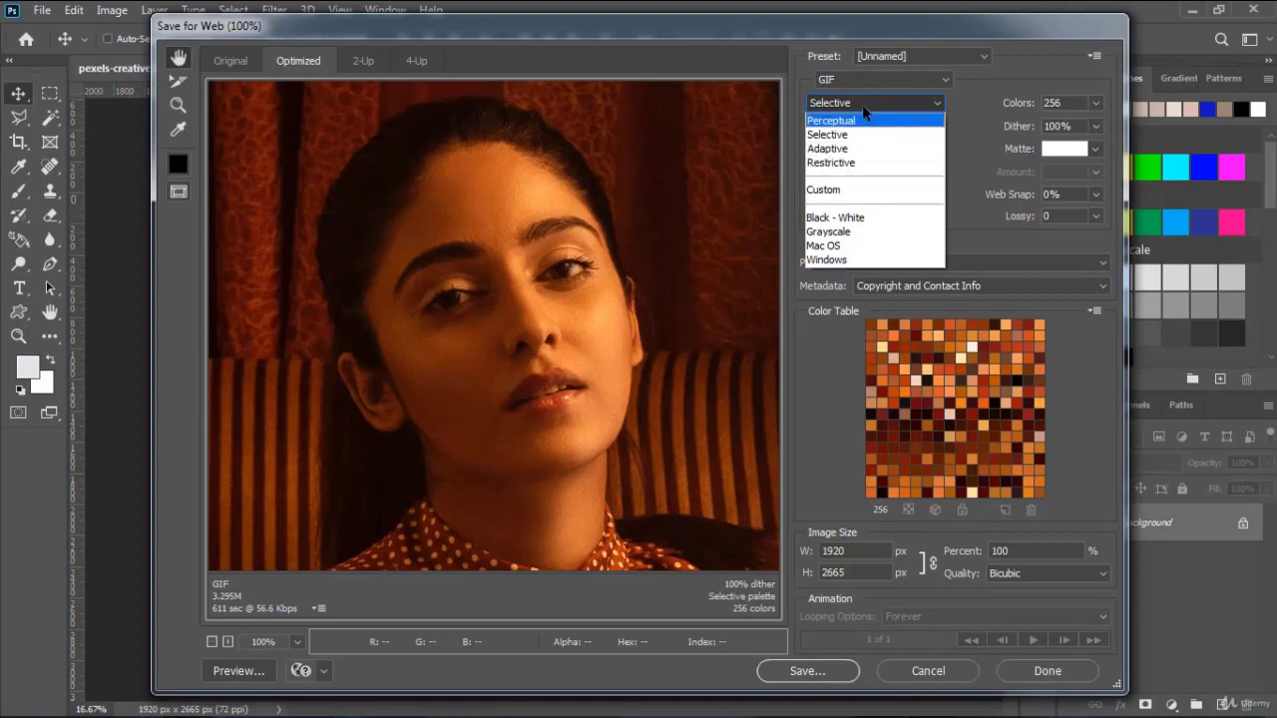
pyautogui.click(862, 105)
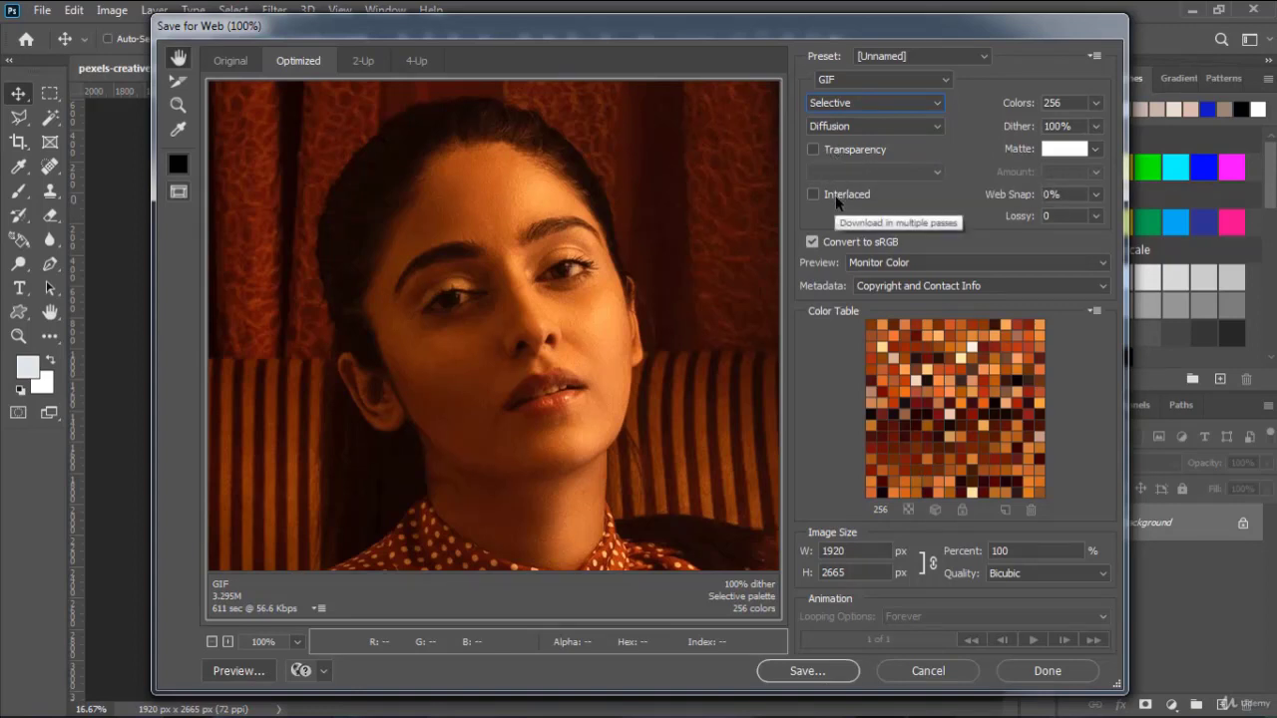
pyautogui.click(857, 80)
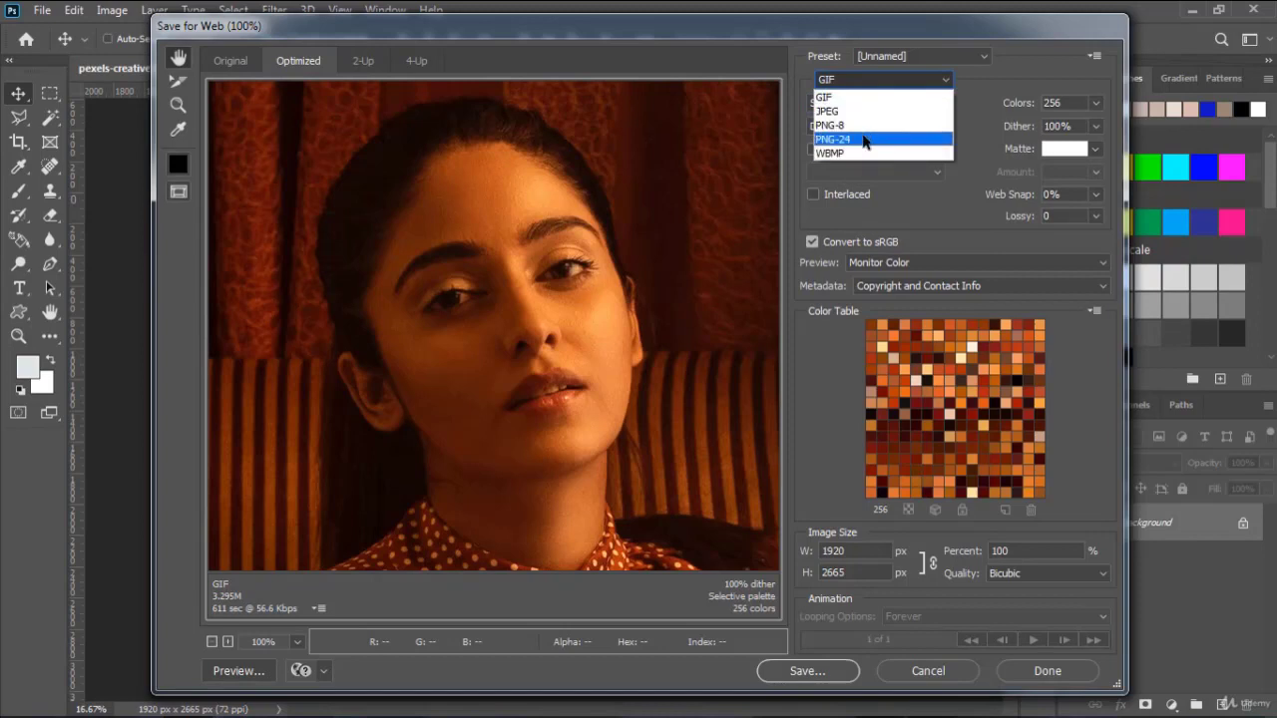
pyautogui.click(912, 218)
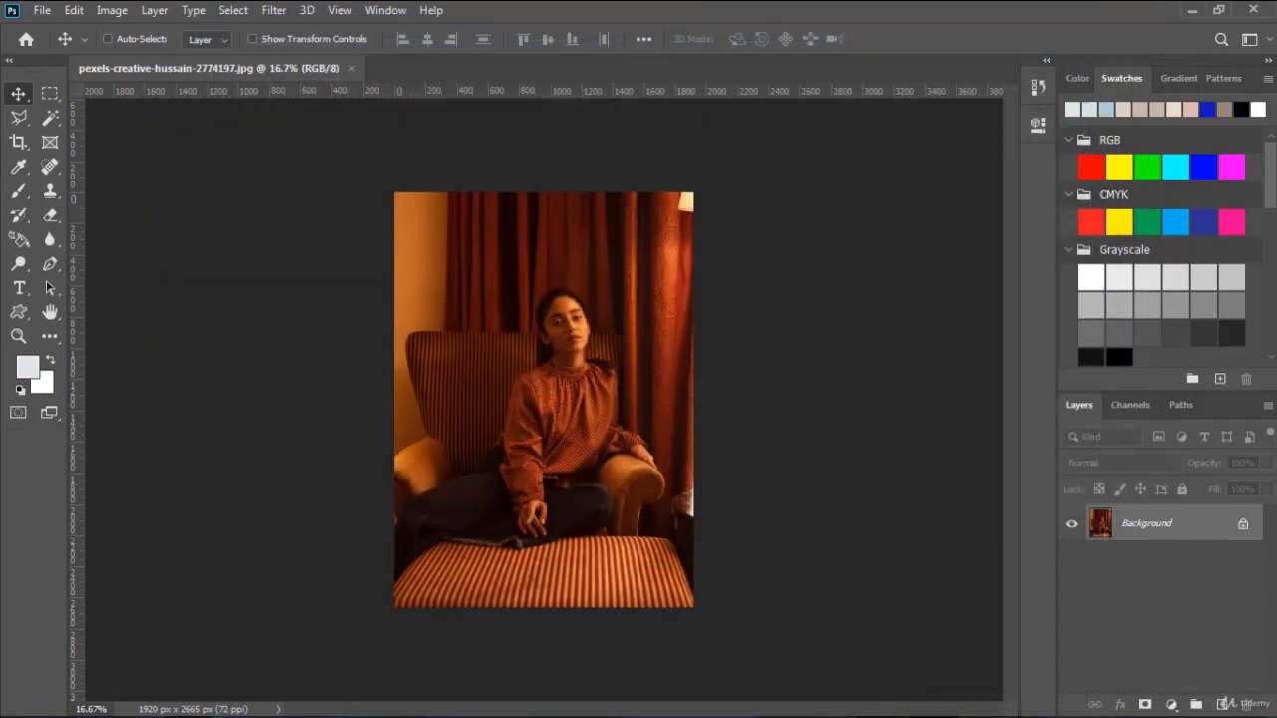
# - Try to export the armchair image for Aero
pyautogui.click(42, 10)
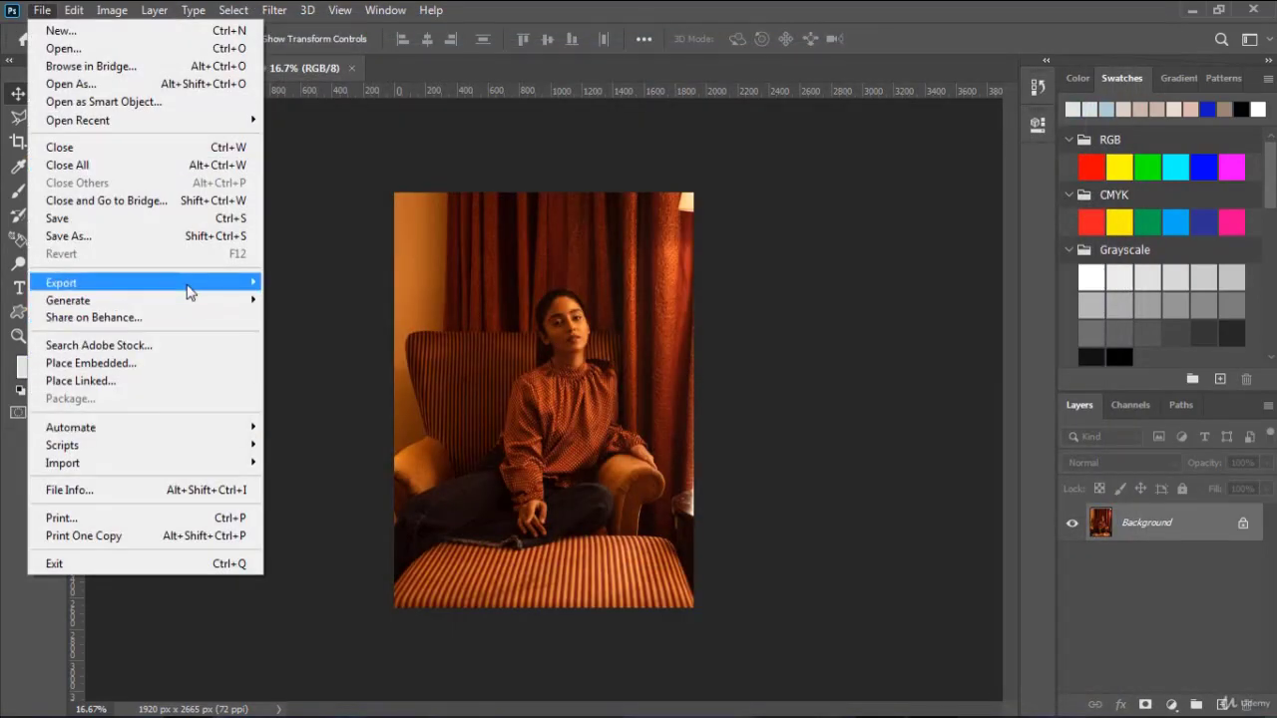
pyautogui.moveTo(244, 287)
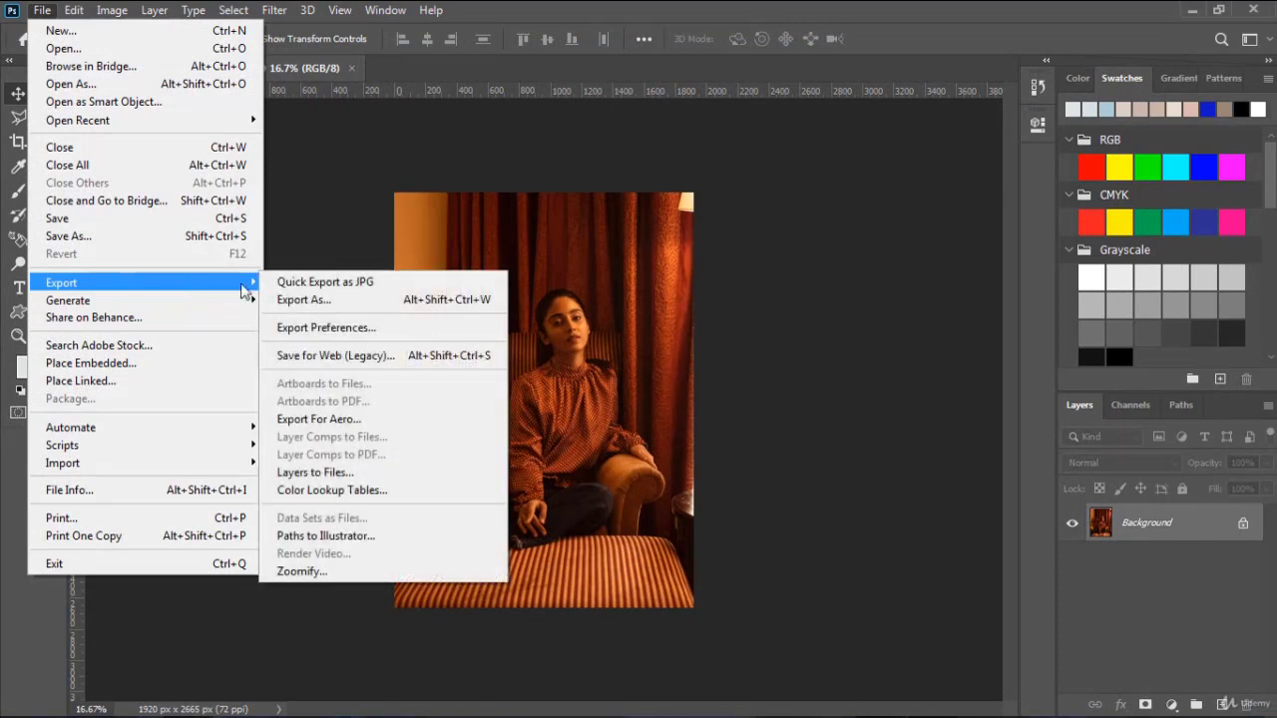
pyautogui.click(348, 423)
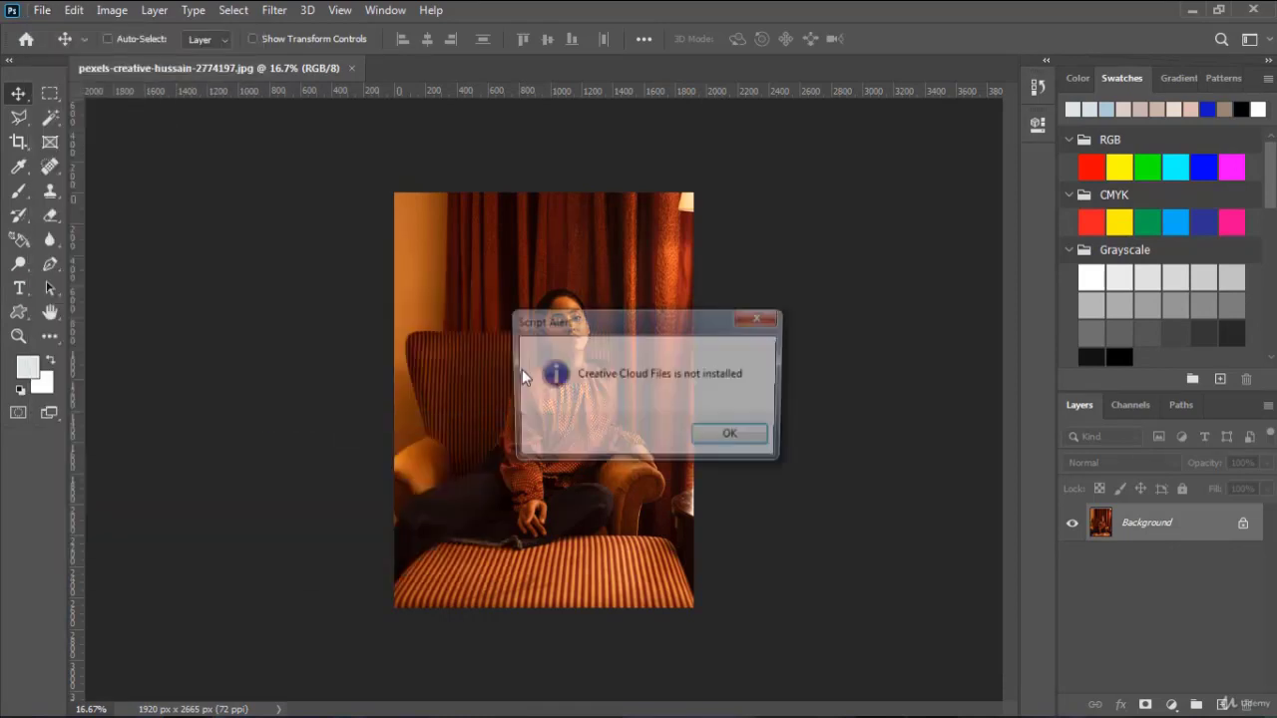
pyautogui.click(729, 438)
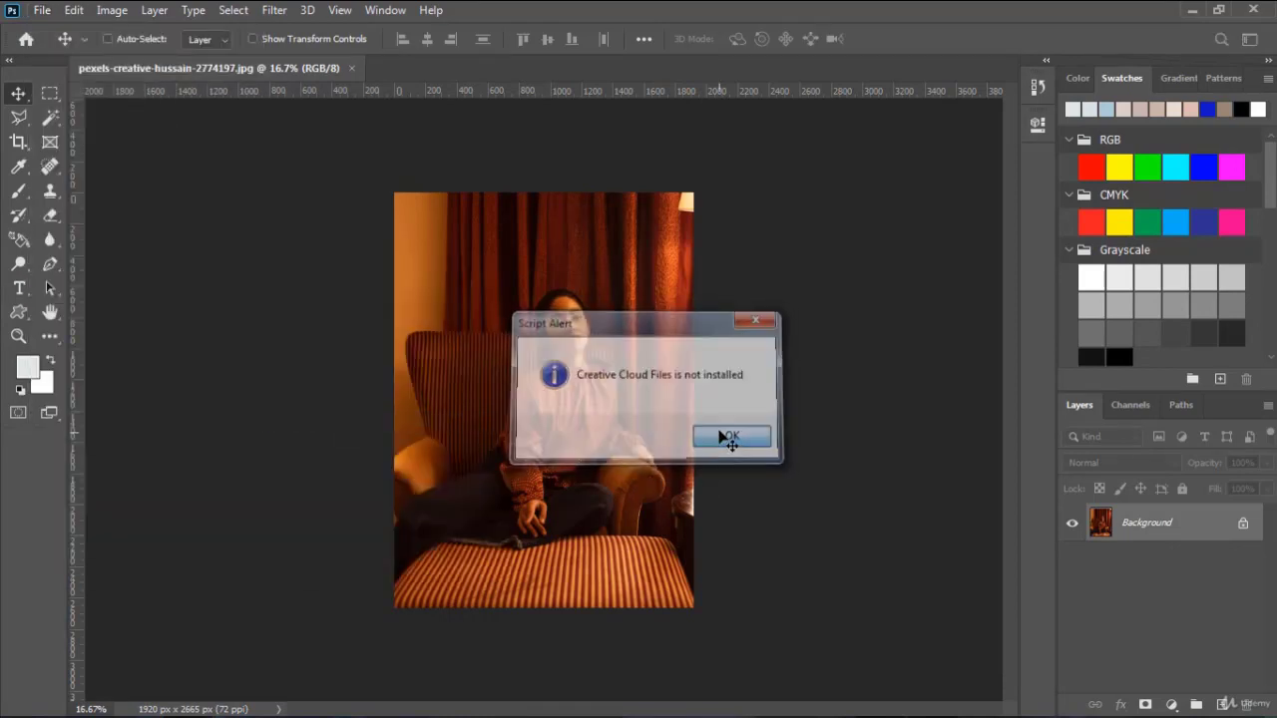
pyautogui.click(38, 12)
pyautogui.moveTo(199, 284)
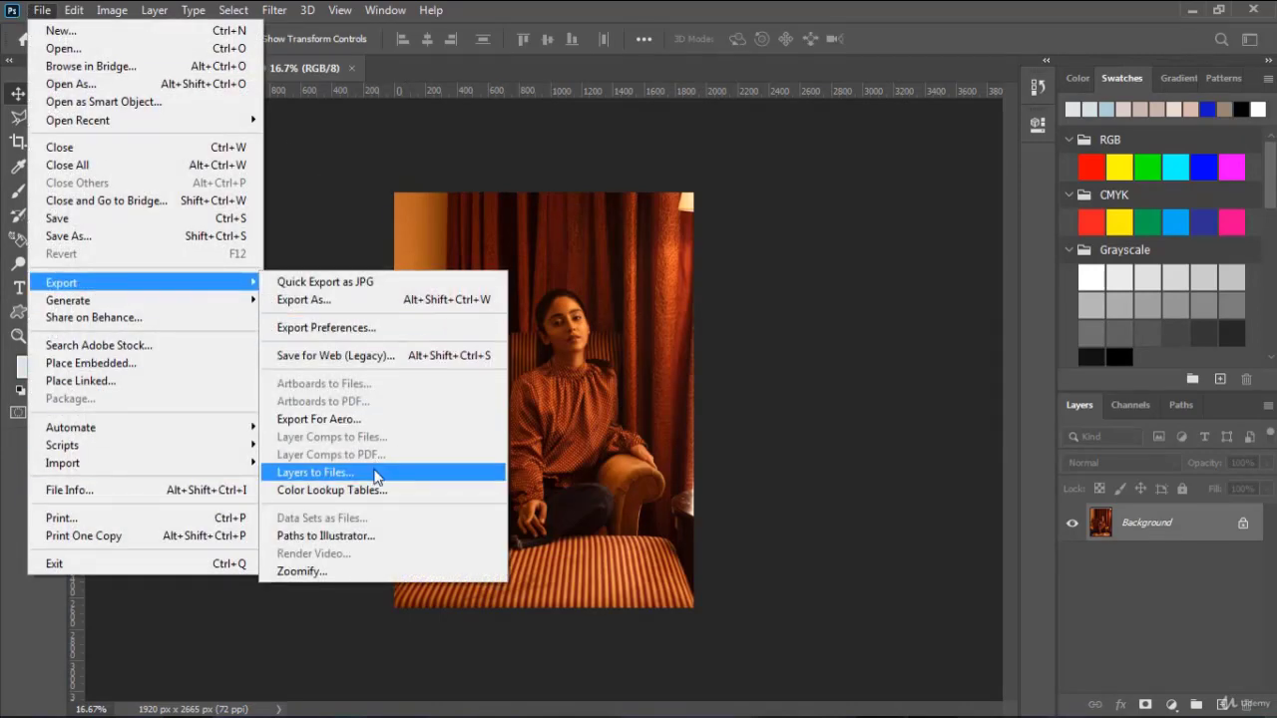
pyautogui.click(776, 404)
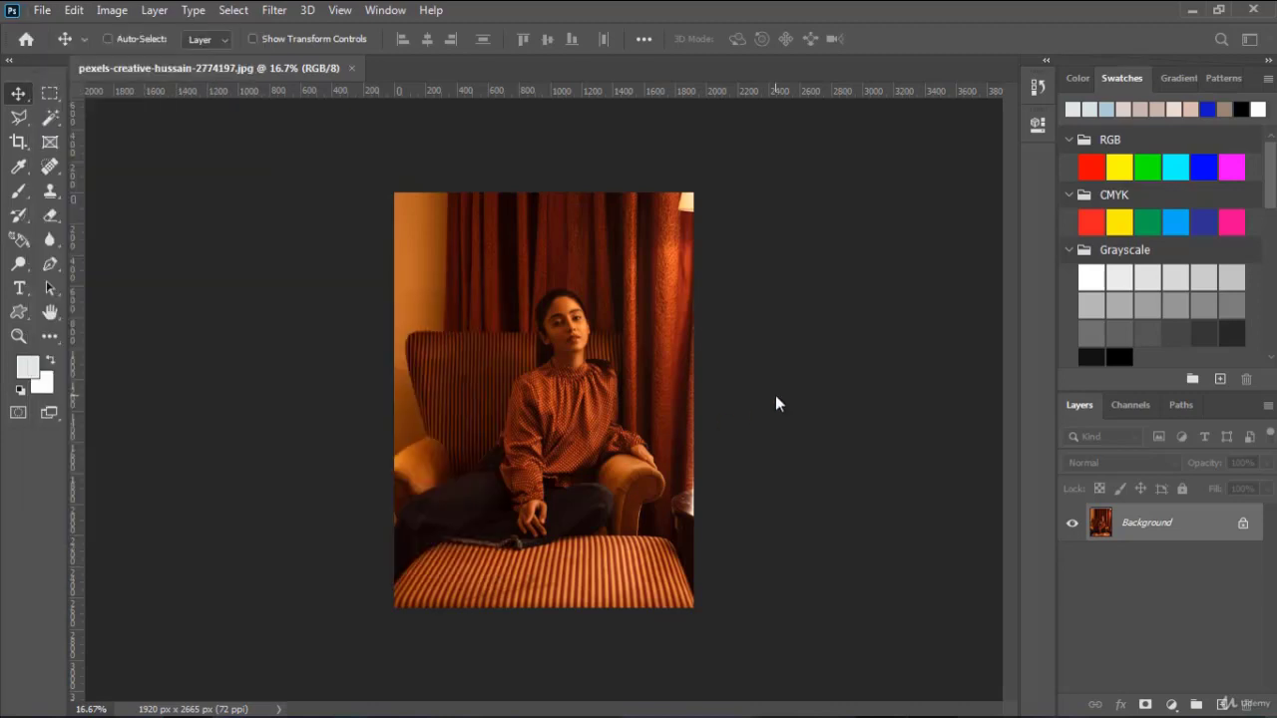
# - Show the armchair image in full screen mode with the menu bar and convert its locked Background into a regular layer
pyautogui.moveTo(256, 68); pyautogui.dragTo(513, 135)
pyautogui.press('f')
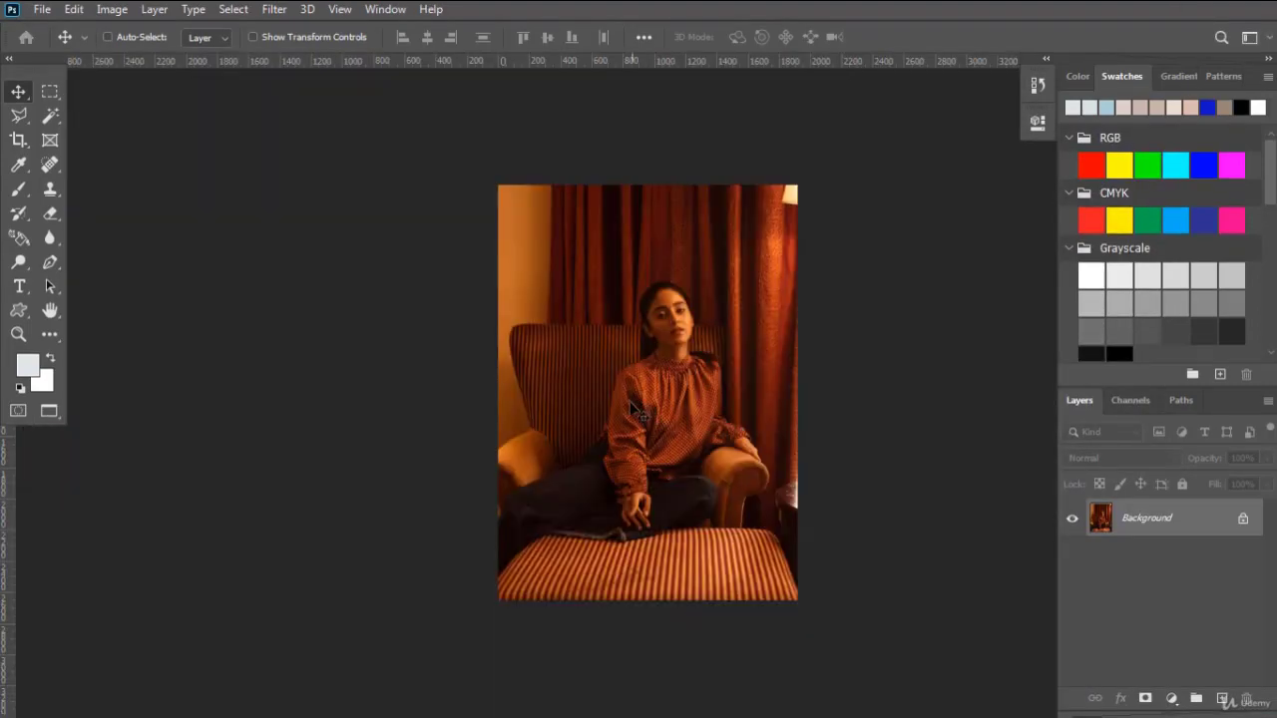
pyautogui.doubleClick(1221, 521)
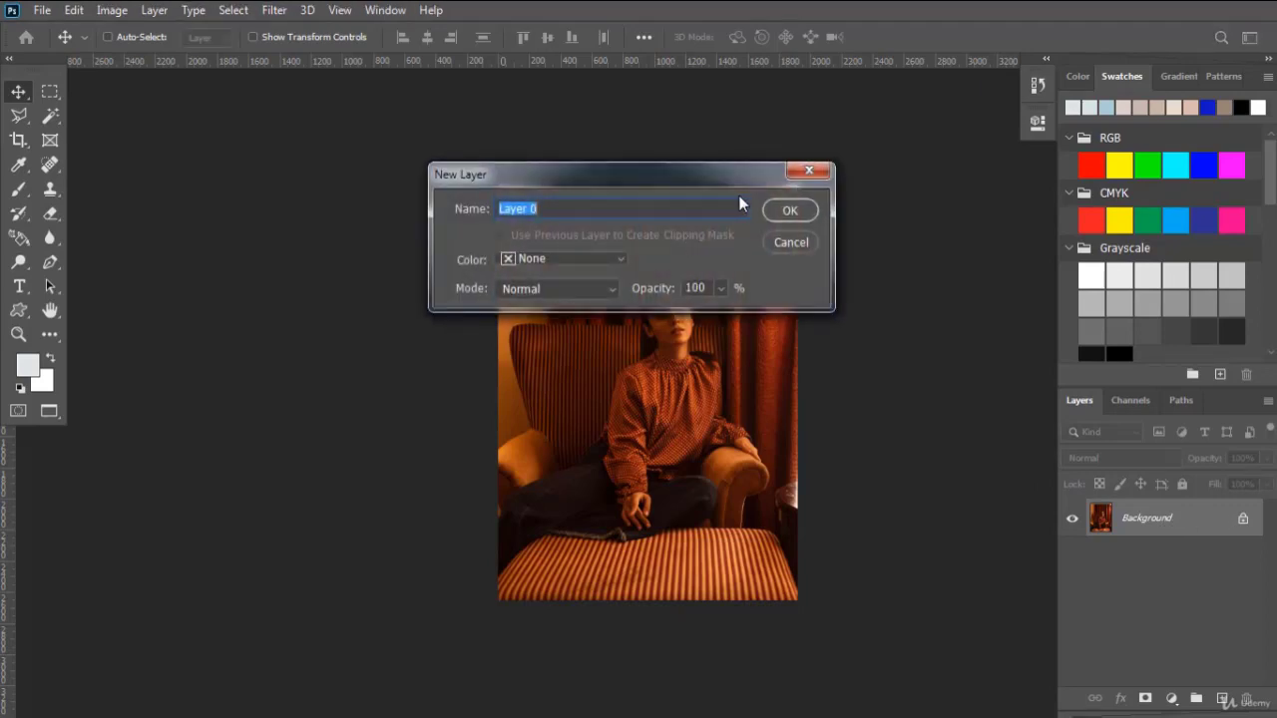
pyautogui.click(782, 217)
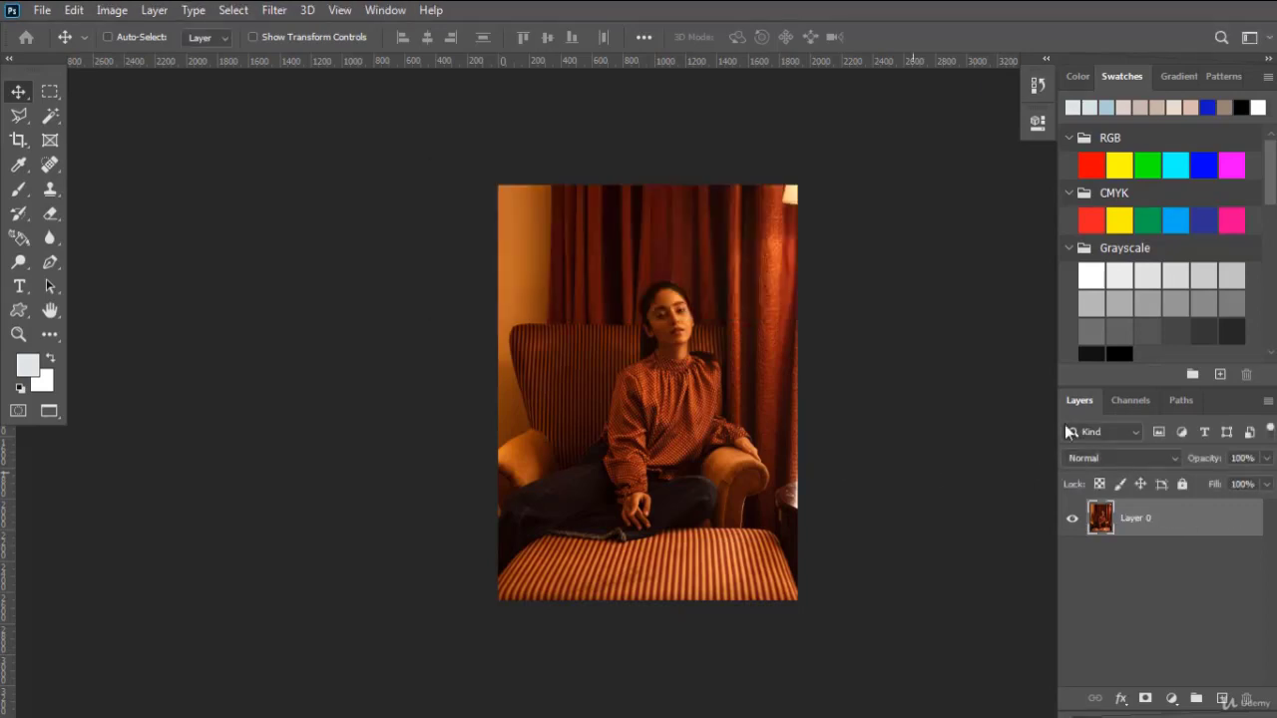
# - Cut a rectangular area around the woman's head onto a new layer and move the piece toward the image's upper left
pyautogui.click(52, 91)
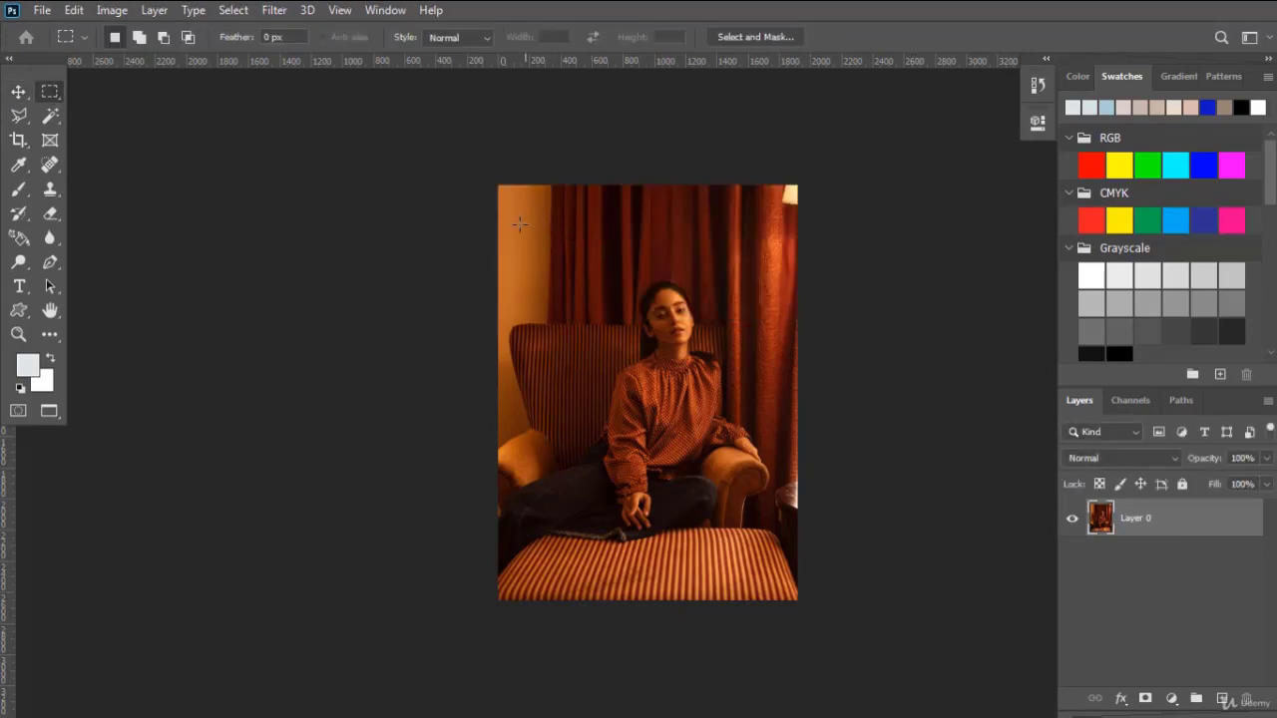
pyautogui.moveTo(520, 224); pyautogui.dragTo(707, 368)
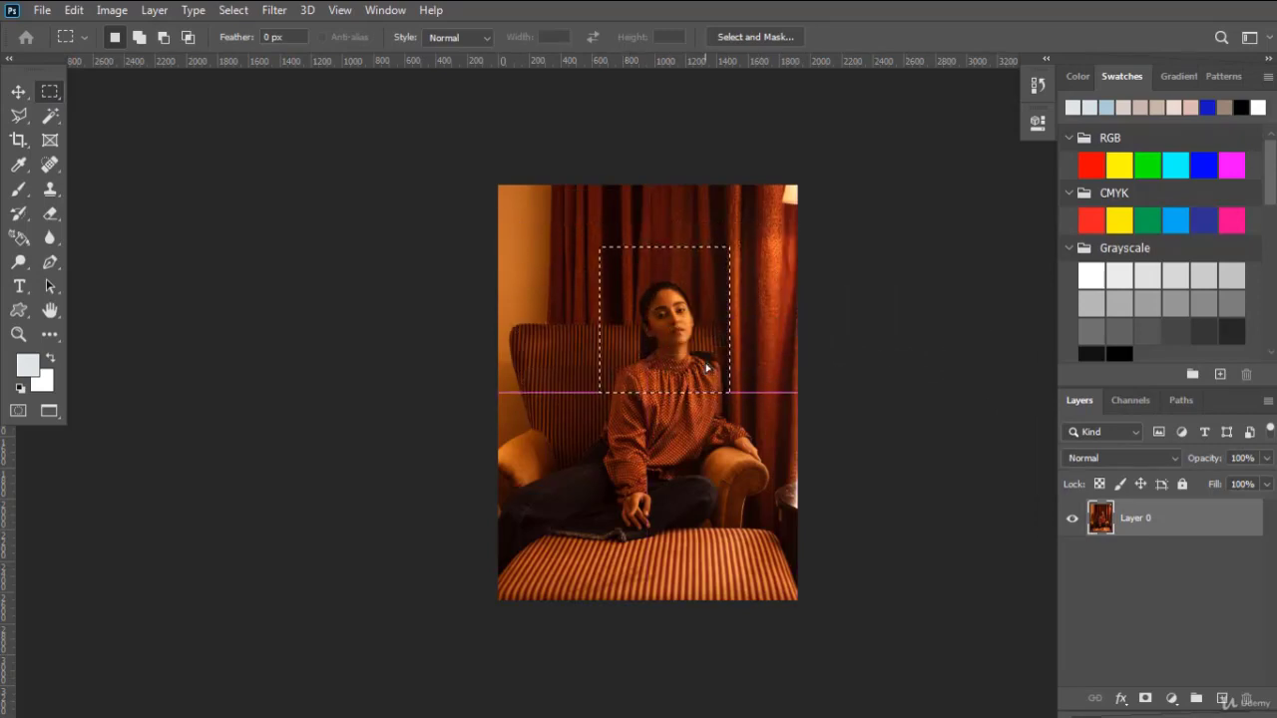
pyautogui.press('Delete')
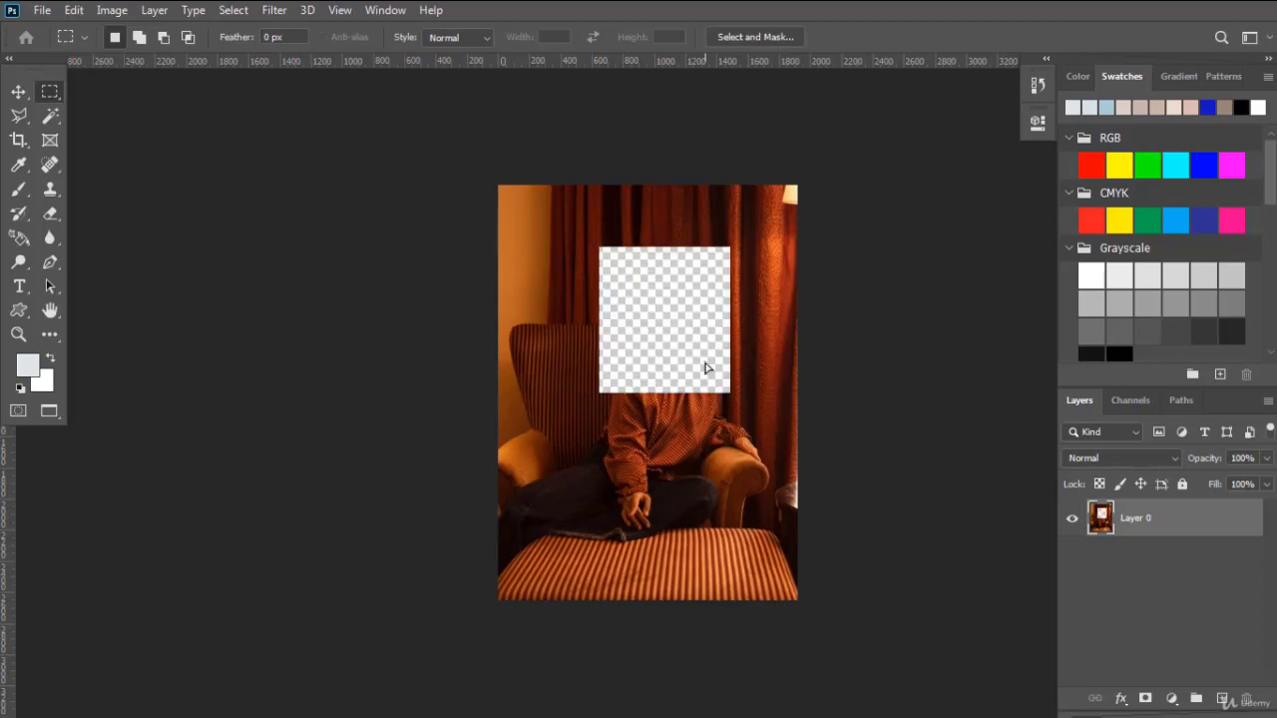
pyautogui.hotkey('ctrl', 'v')
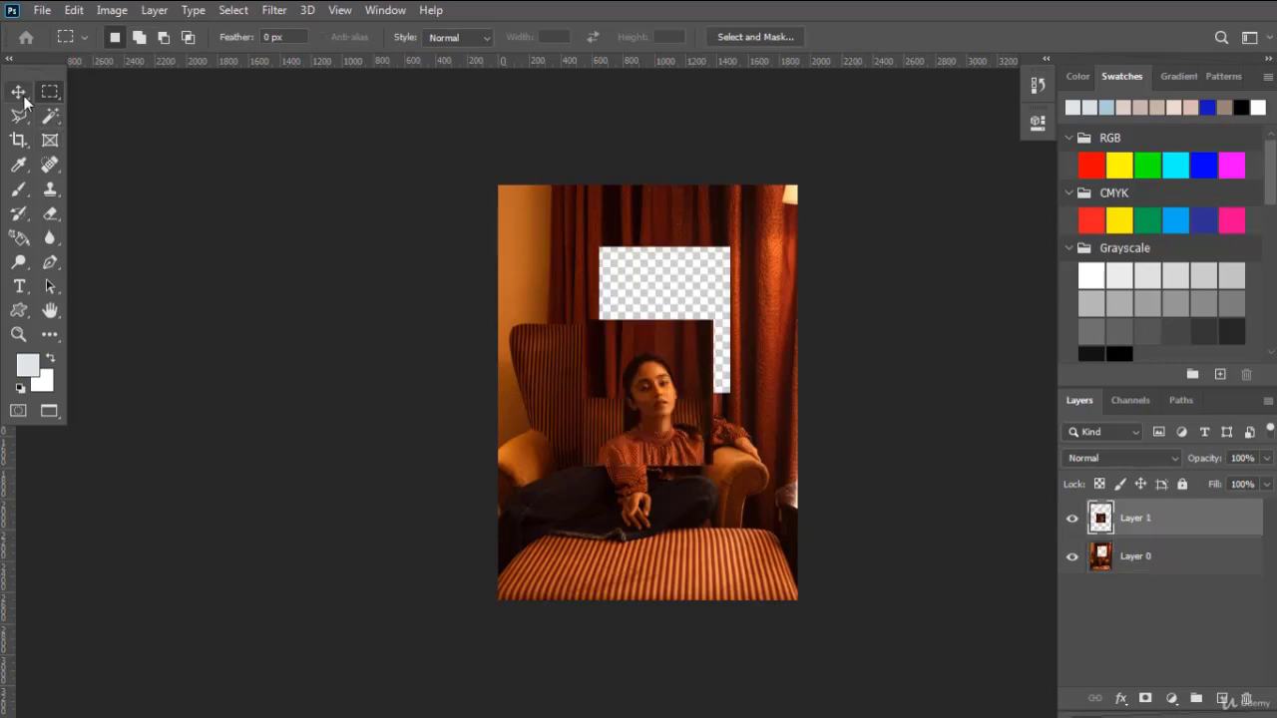
pyautogui.press('v')
pyautogui.moveTo(726, 387); pyautogui.dragTo(667, 288)
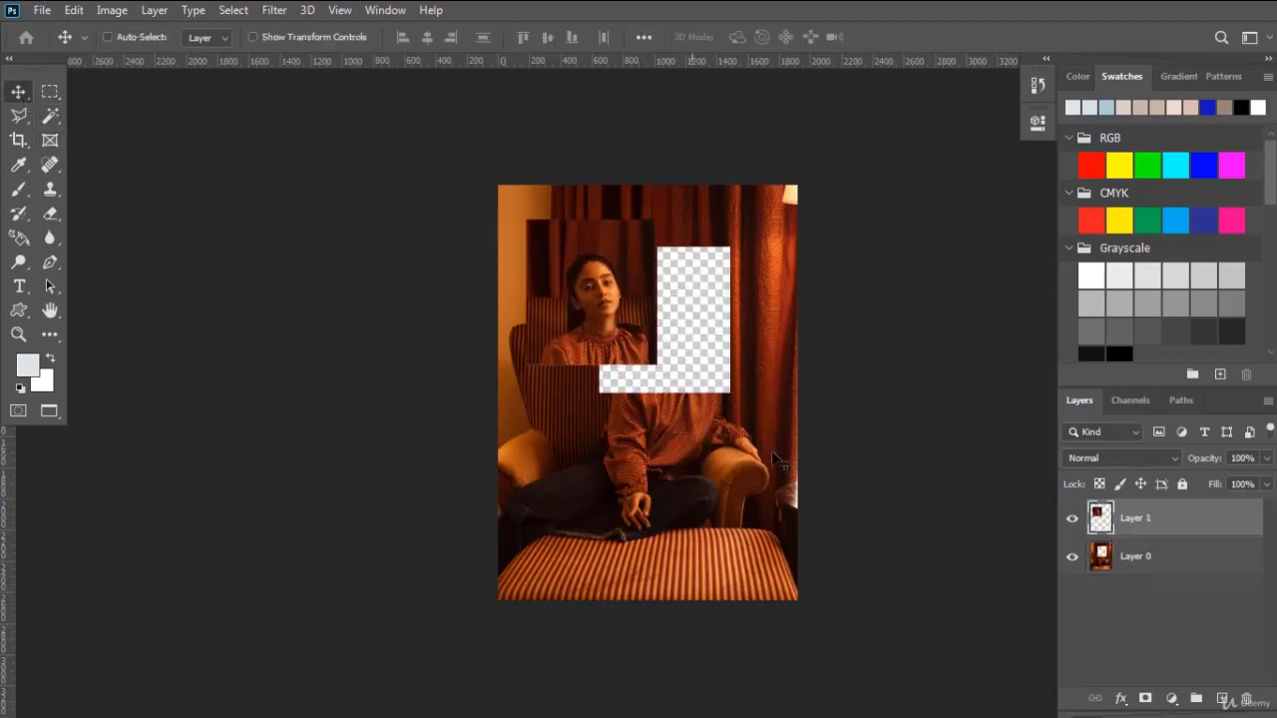
# - Cut a rectangular area around the woman's hand out of Layer 0 and paste it onto a new layer
pyautogui.click(1158, 559)
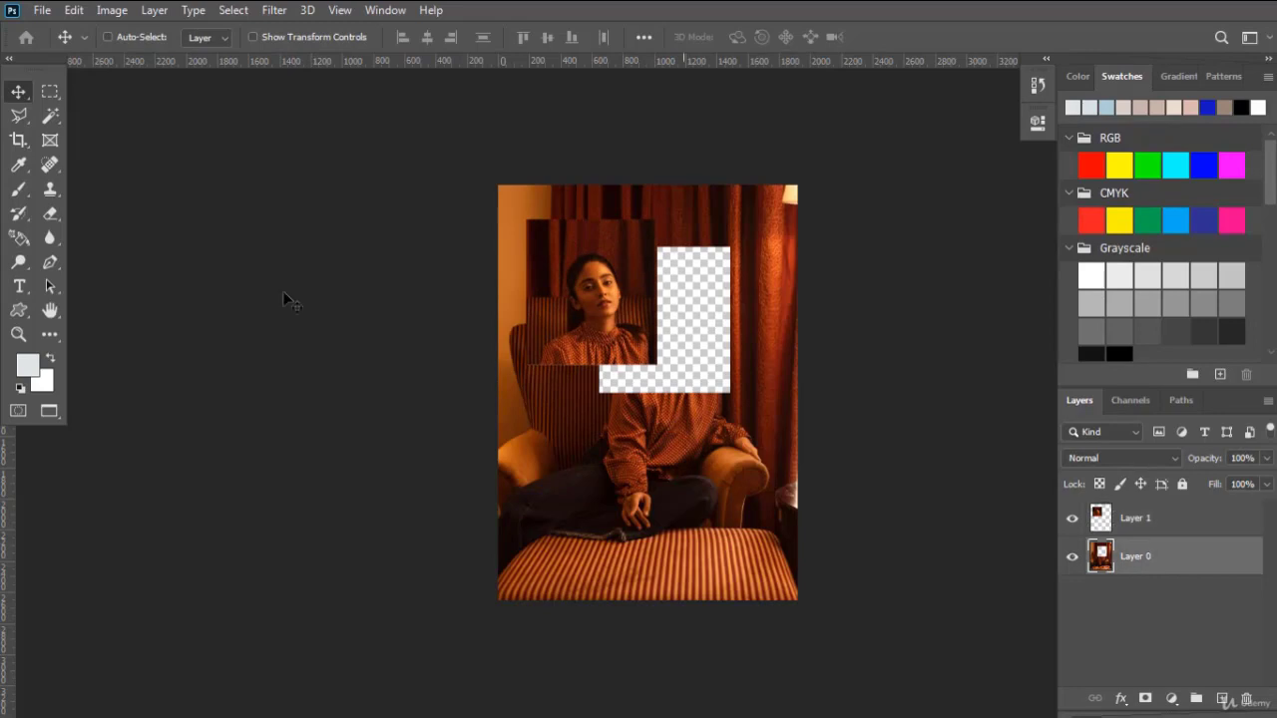
pyautogui.click(50, 91)
pyautogui.moveTo(584, 419); pyautogui.dragTo(663, 542)
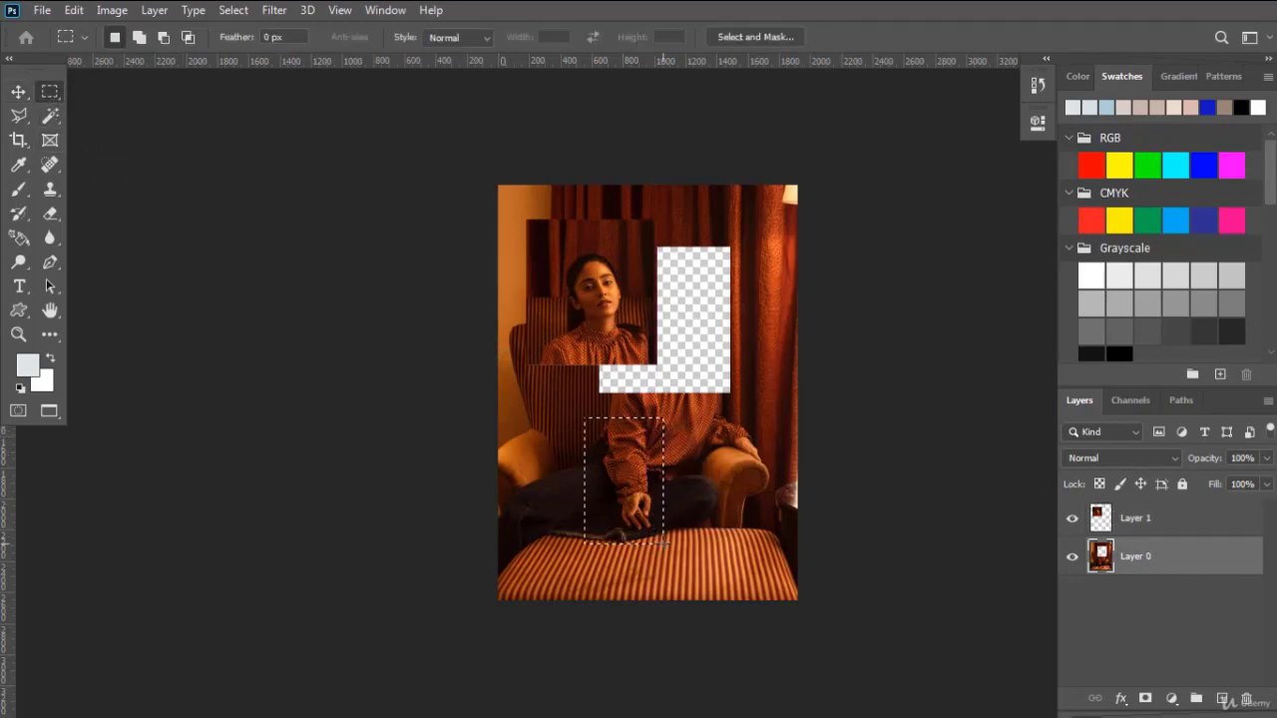
pyautogui.hotkey('ctrl', 'x')
pyautogui.hotkey('ctrl', 'v')
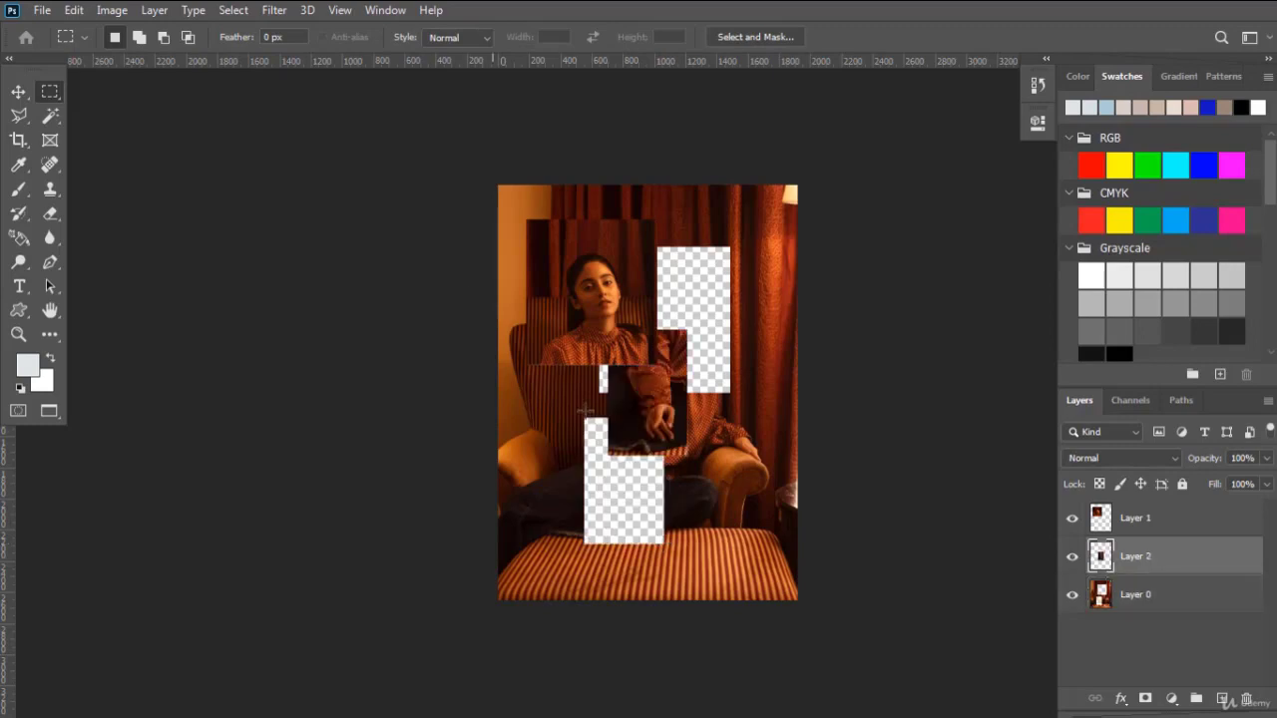
# - Cut a rectangular area around the chair's right armrest from Layer 0 onto a new layer and move the piece toward the footstool
pyautogui.click(1147, 597)
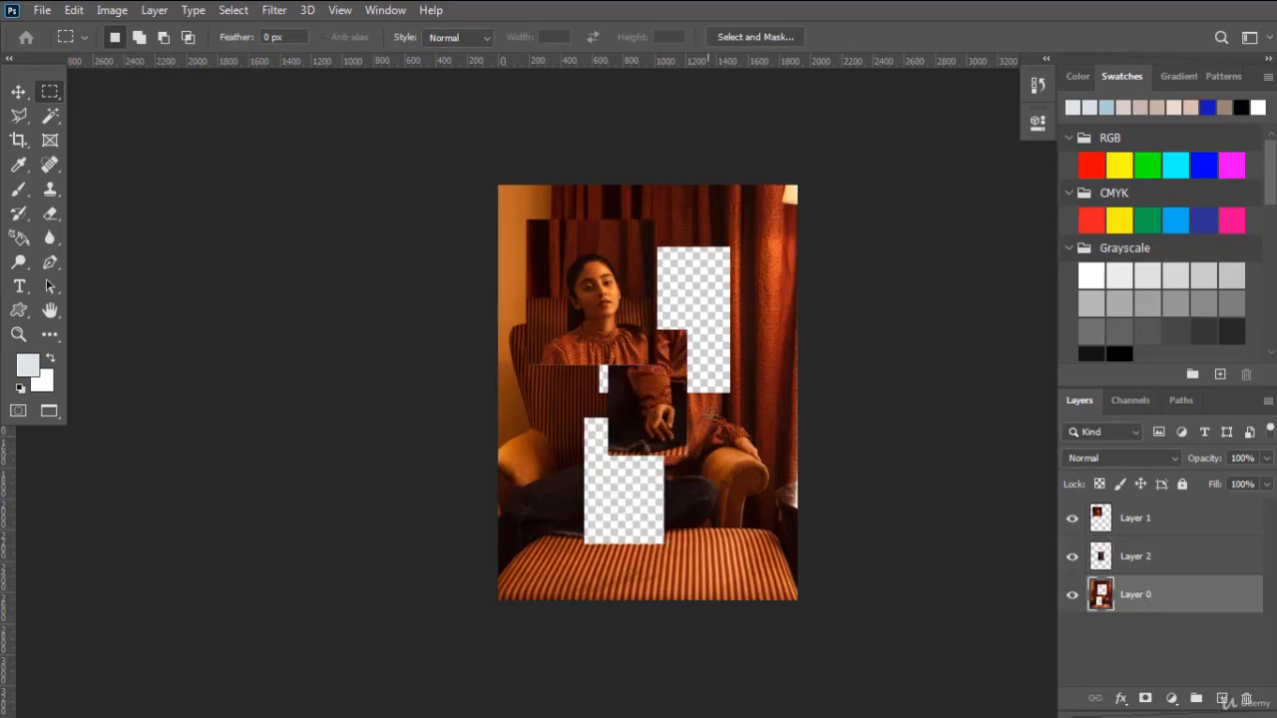
pyautogui.moveTo(792, 404); pyautogui.dragTo(682, 543)
pyautogui.hotkey('ctrl', 'x')
pyautogui.hotkey('ctrl', 'v')
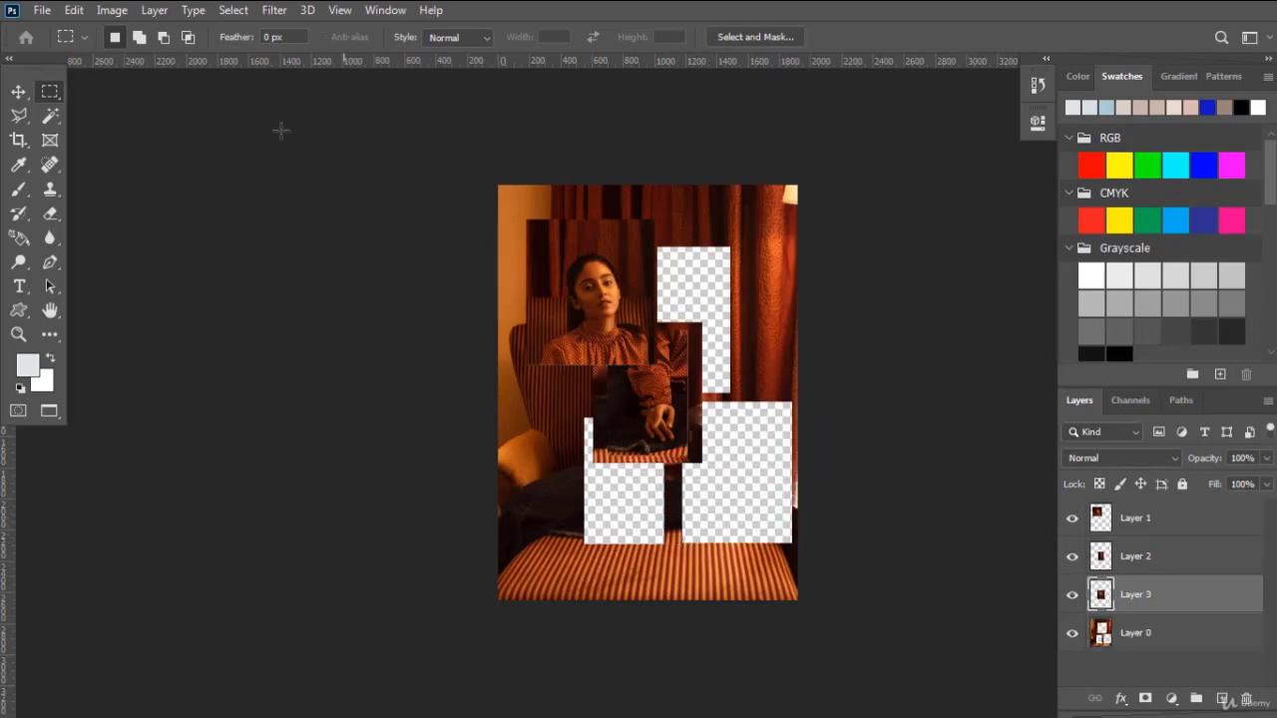
pyautogui.click(18, 90)
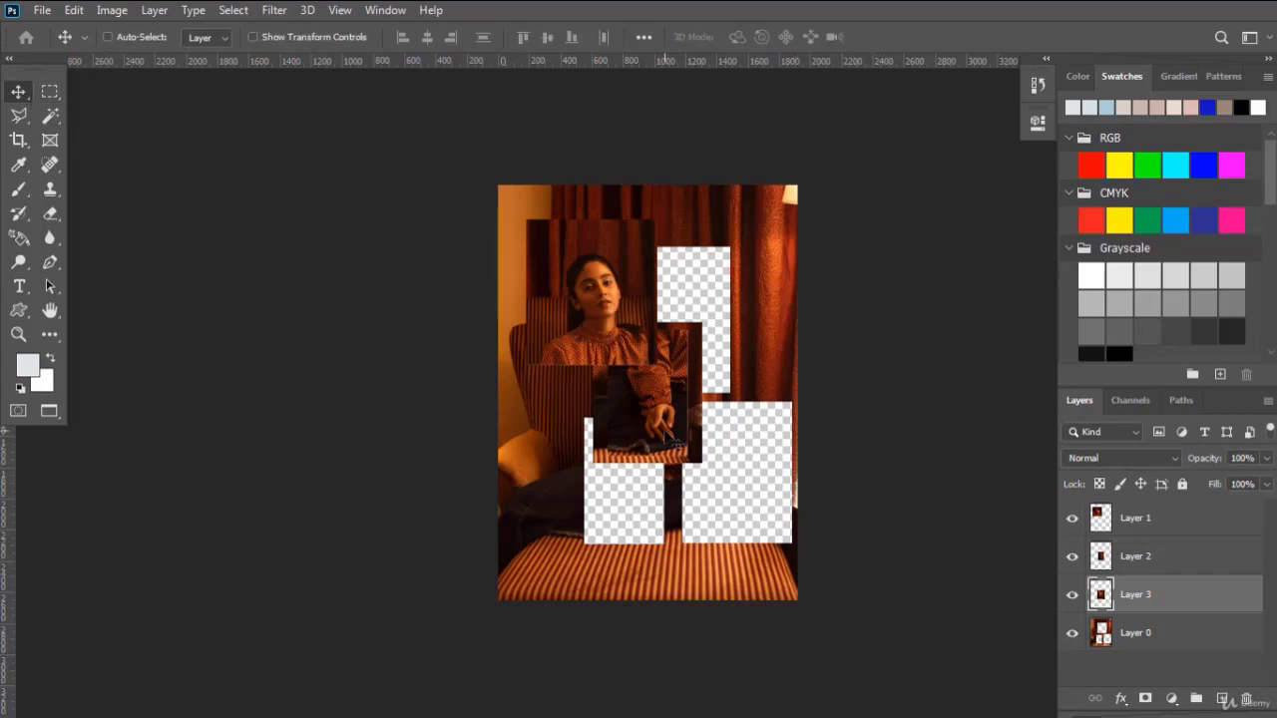
pyautogui.moveTo(675, 439); pyautogui.dragTo(747, 556)
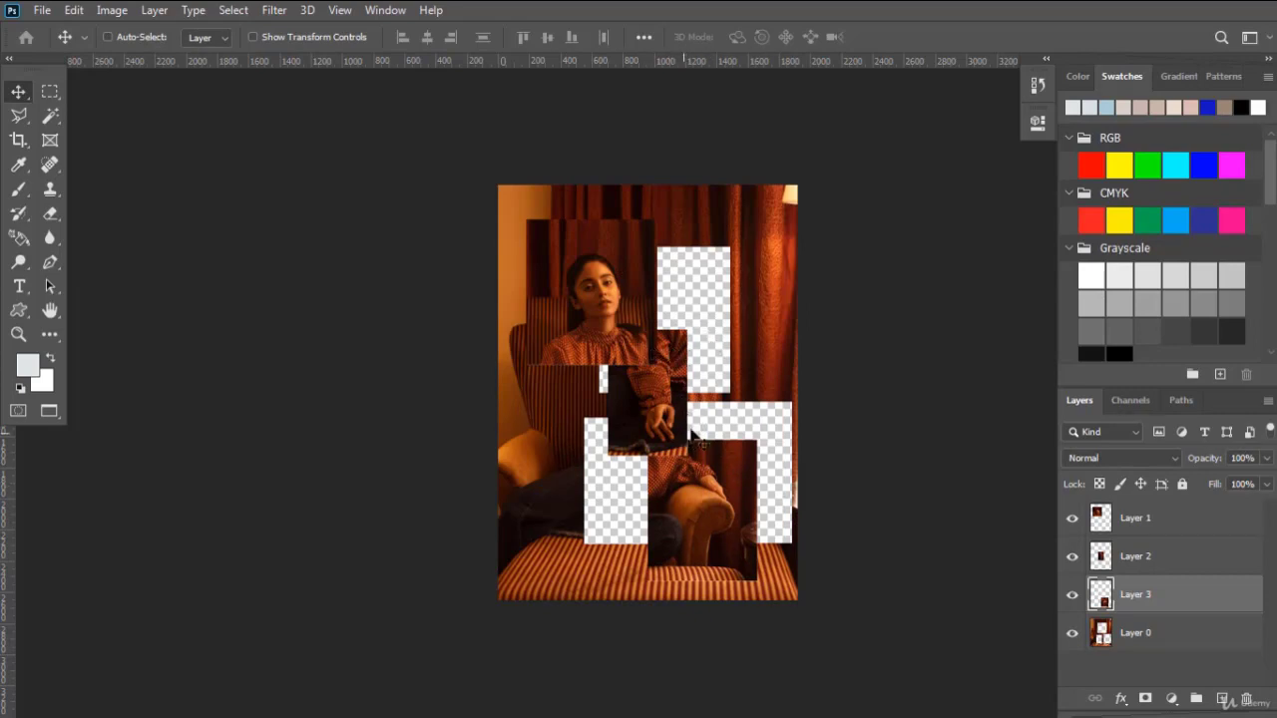
# - Start exporting the layers to files and set a new Desktop folder named example as the destination
pyautogui.click(42, 14)
pyautogui.moveTo(181, 287)
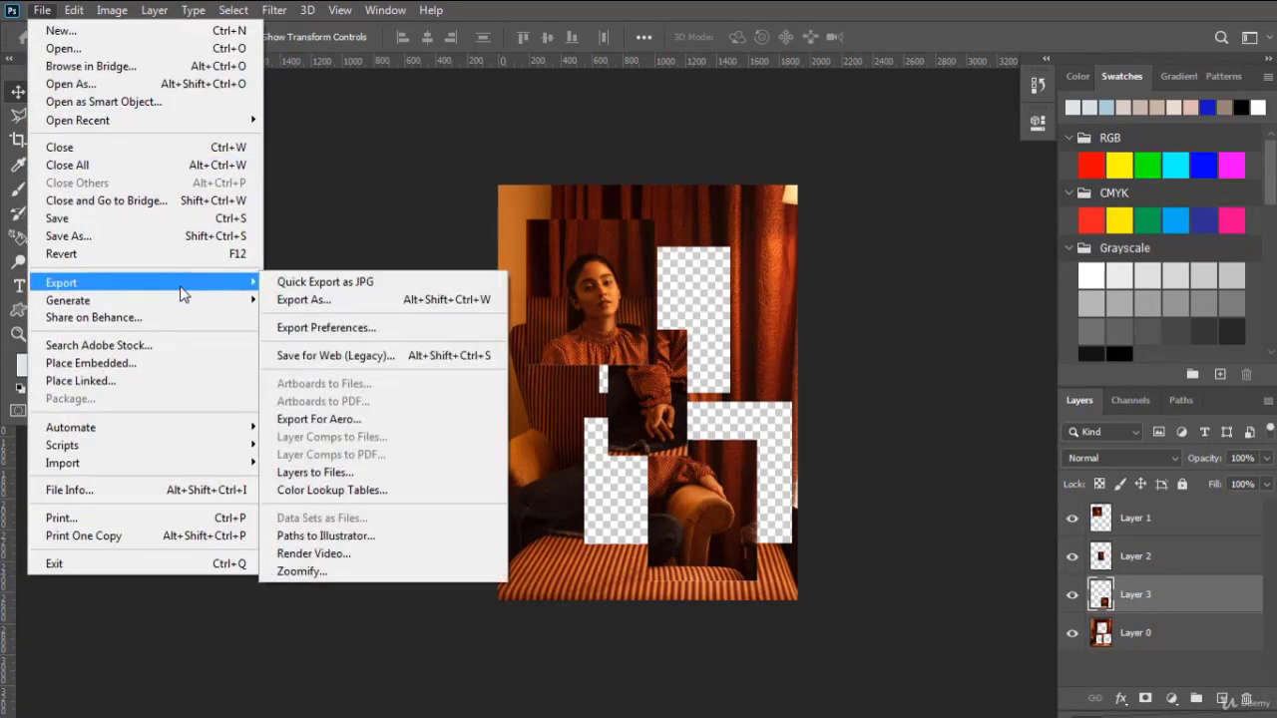
pyautogui.click(409, 484)
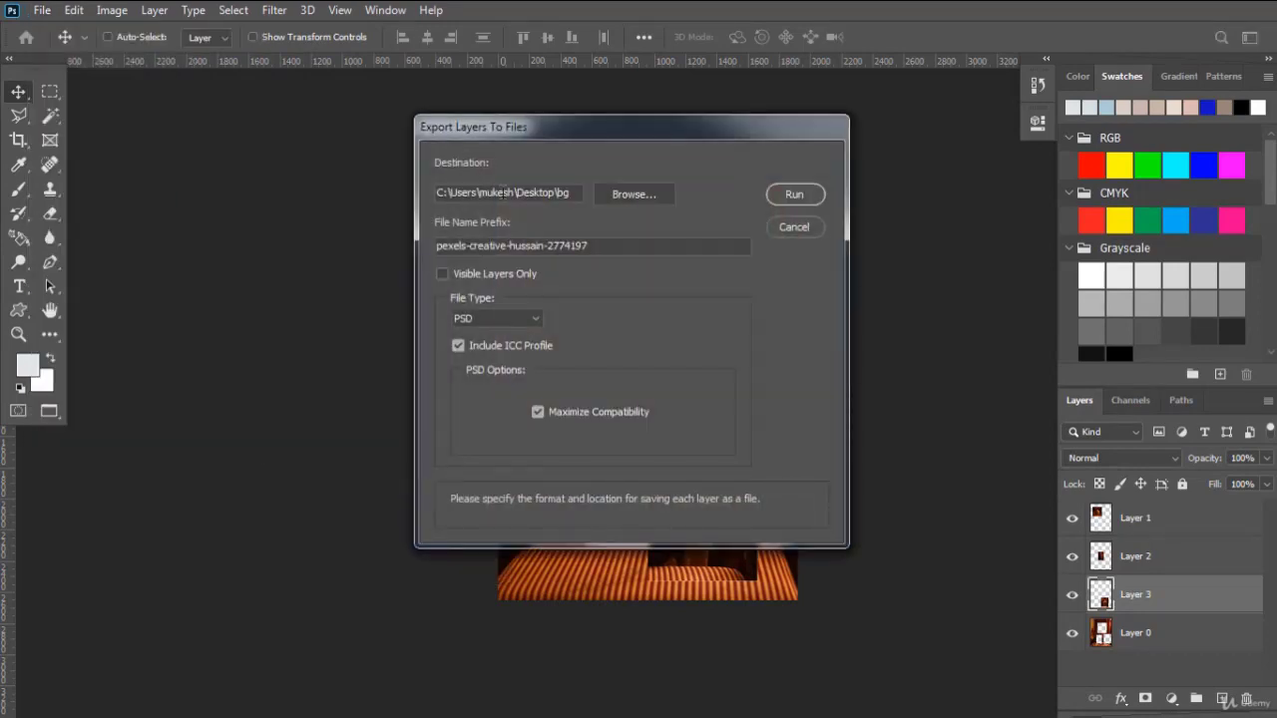
pyautogui.click(632, 194)
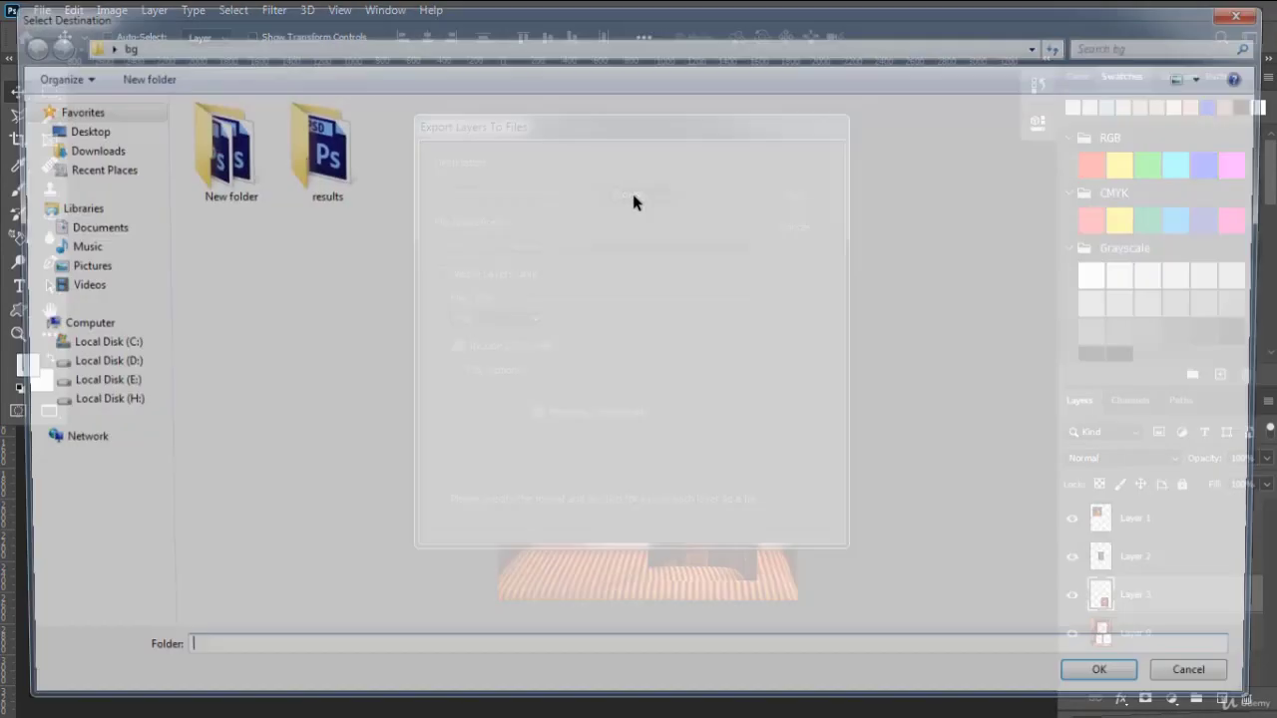
pyautogui.click(89, 130)
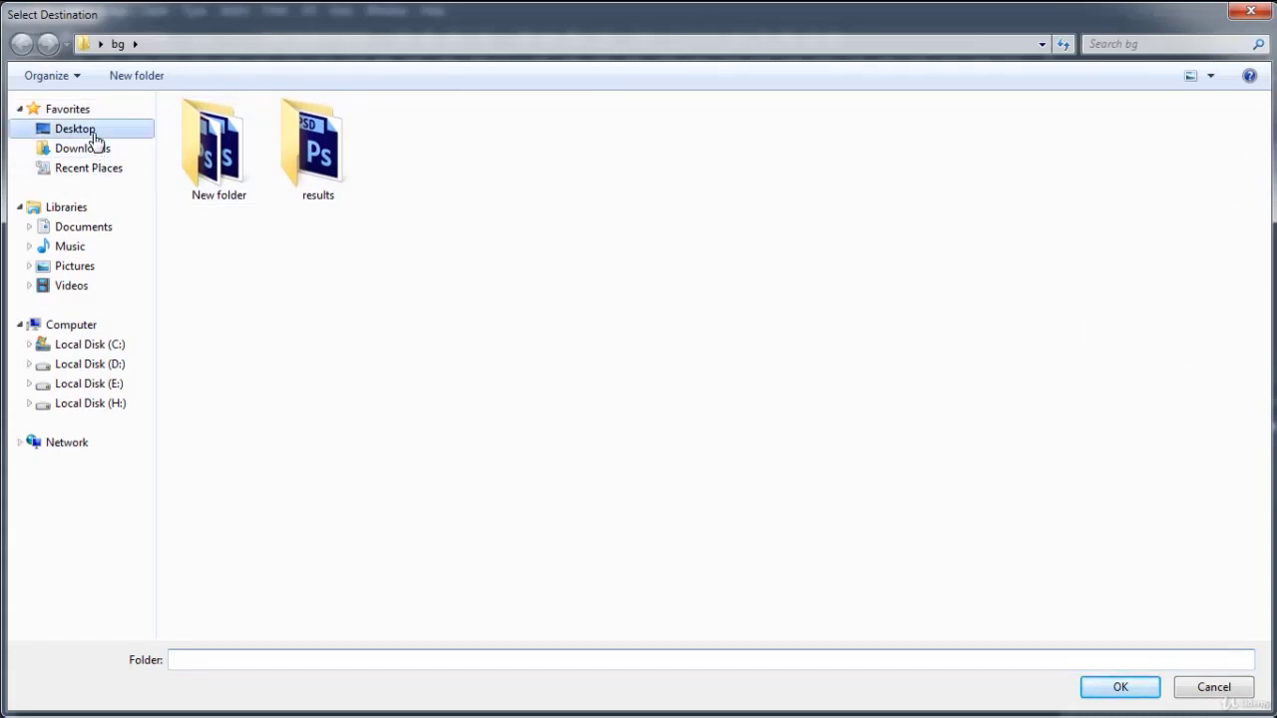
pyautogui.click(140, 78)
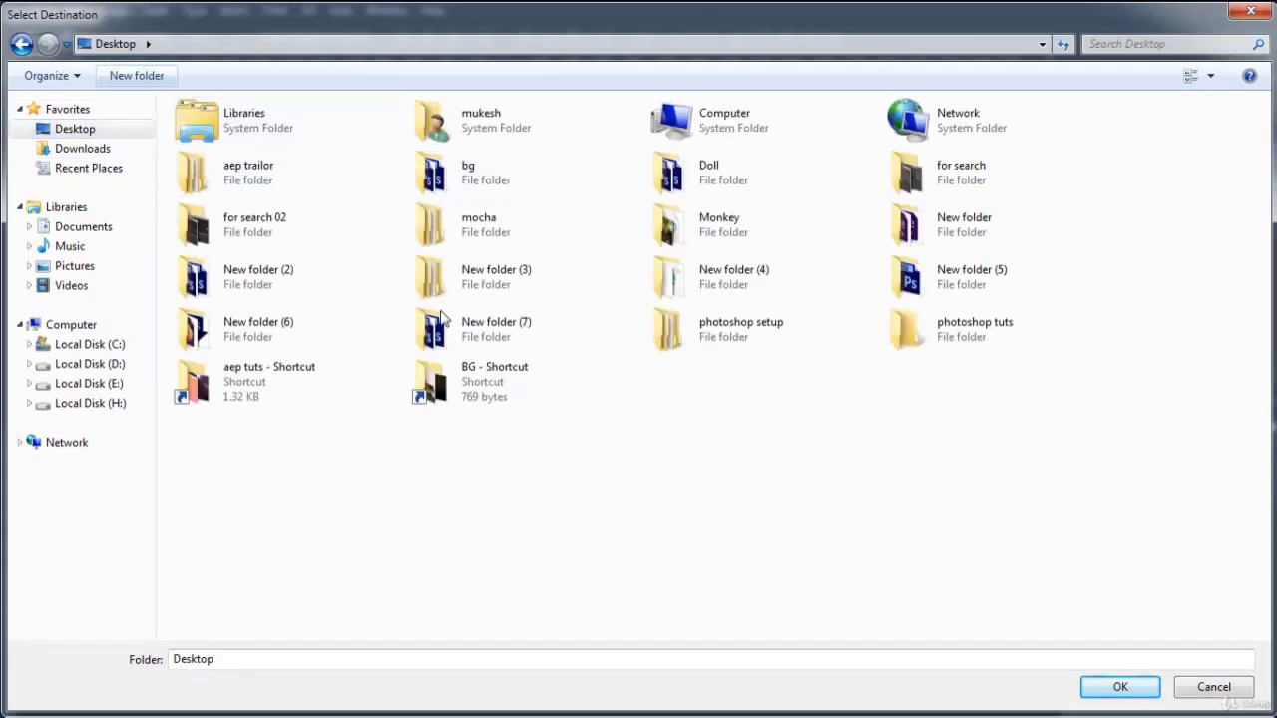
pyautogui.write('ex')
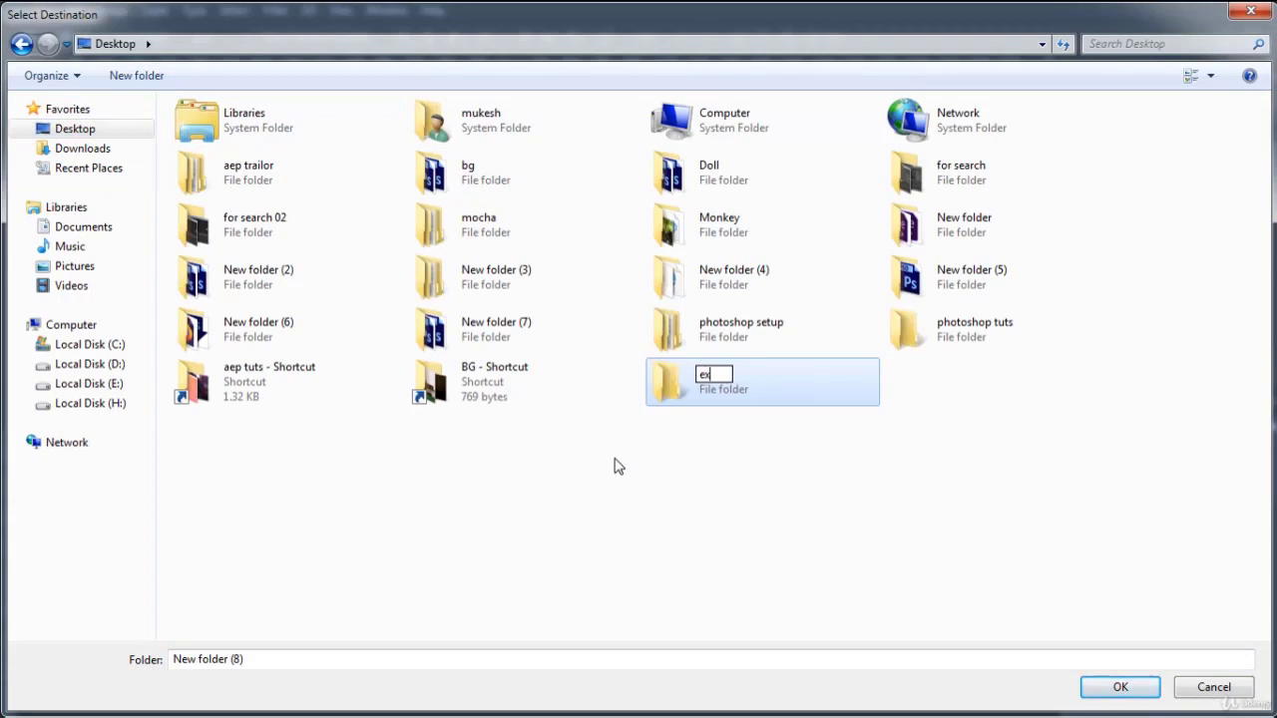
pyautogui.write('ample')
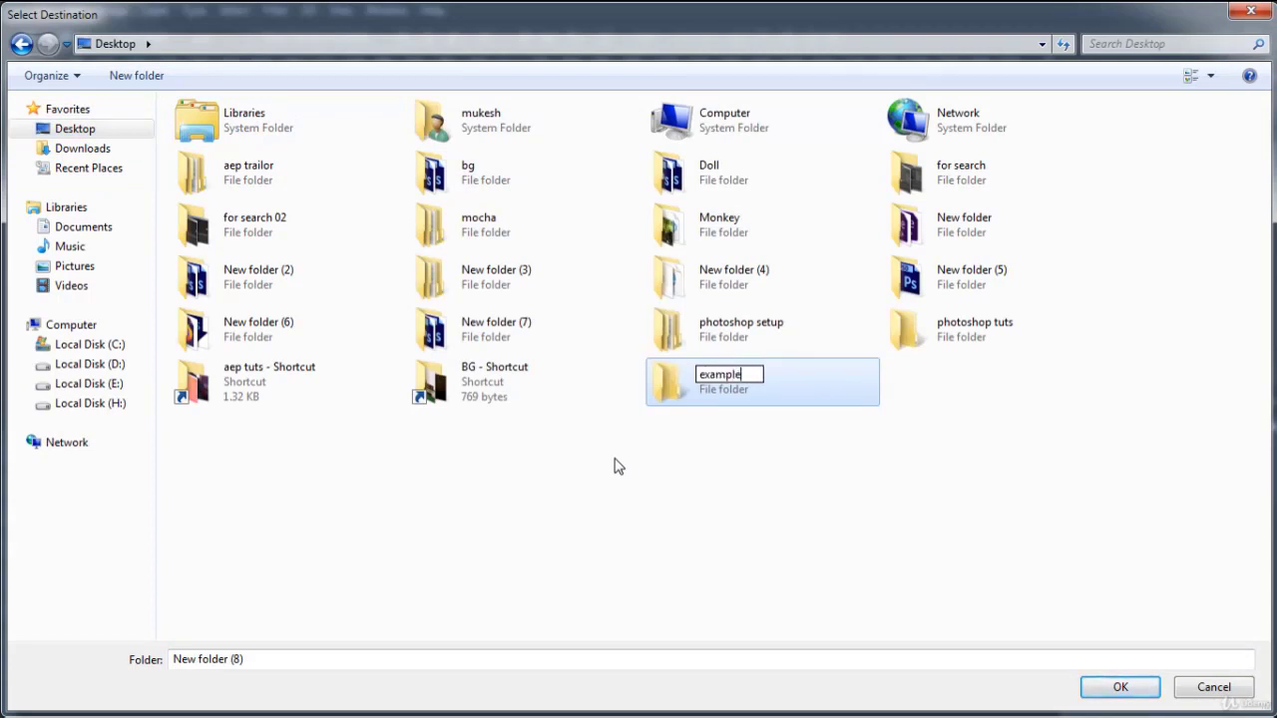
pyautogui.press('Return')
pyautogui.press('Return')
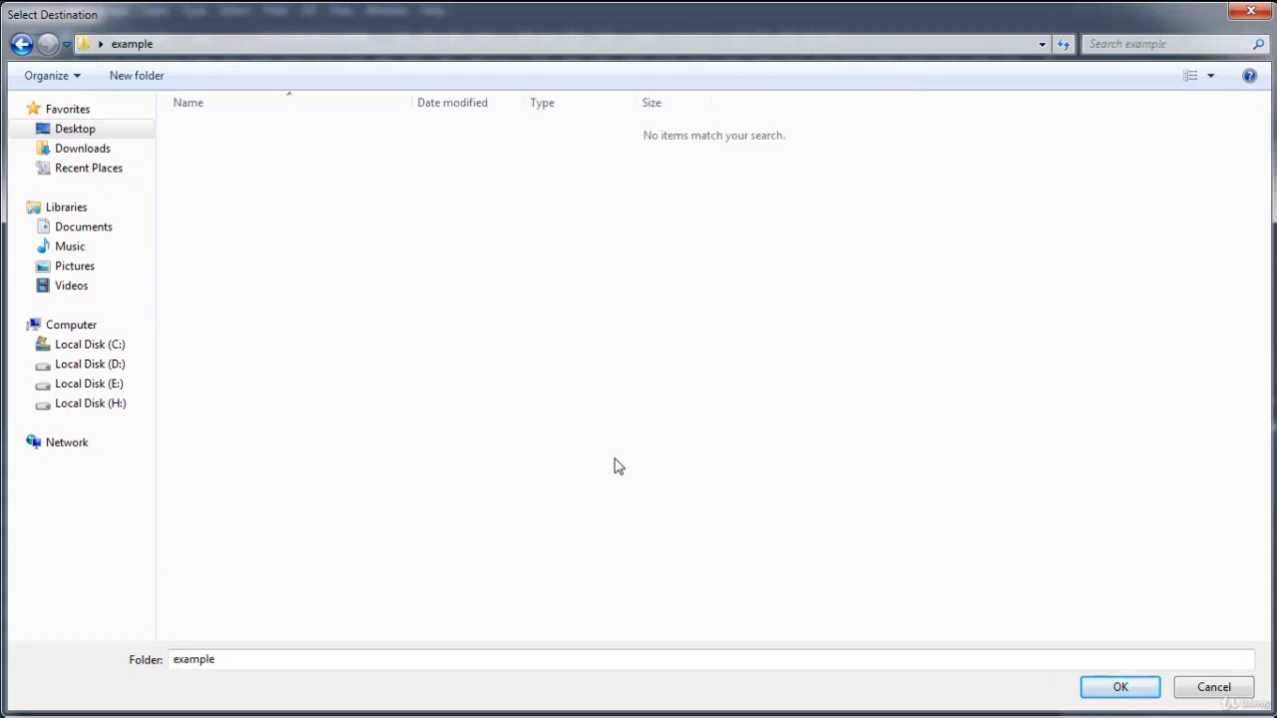
pyautogui.click(1131, 690)
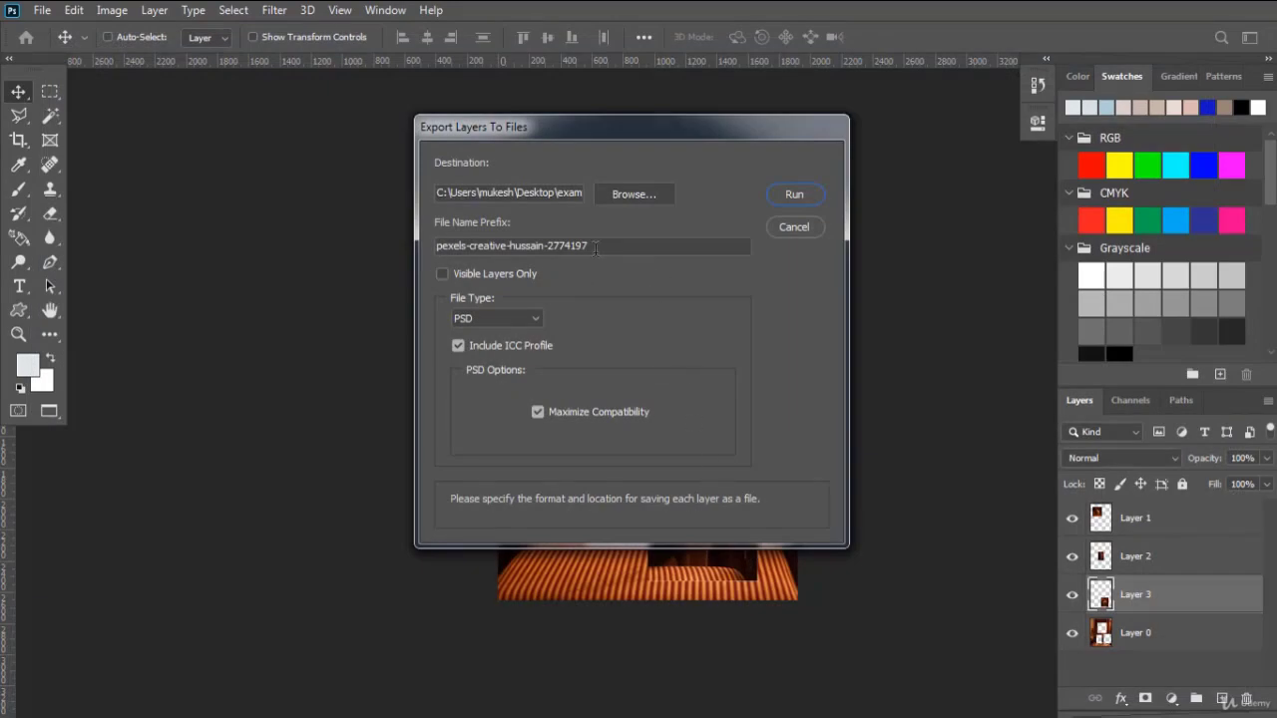
# - Set the file name prefix to example and the file type to JPEG, and run the layer export
pyautogui.moveTo(599, 245); pyautogui.dragTo(366, 255)
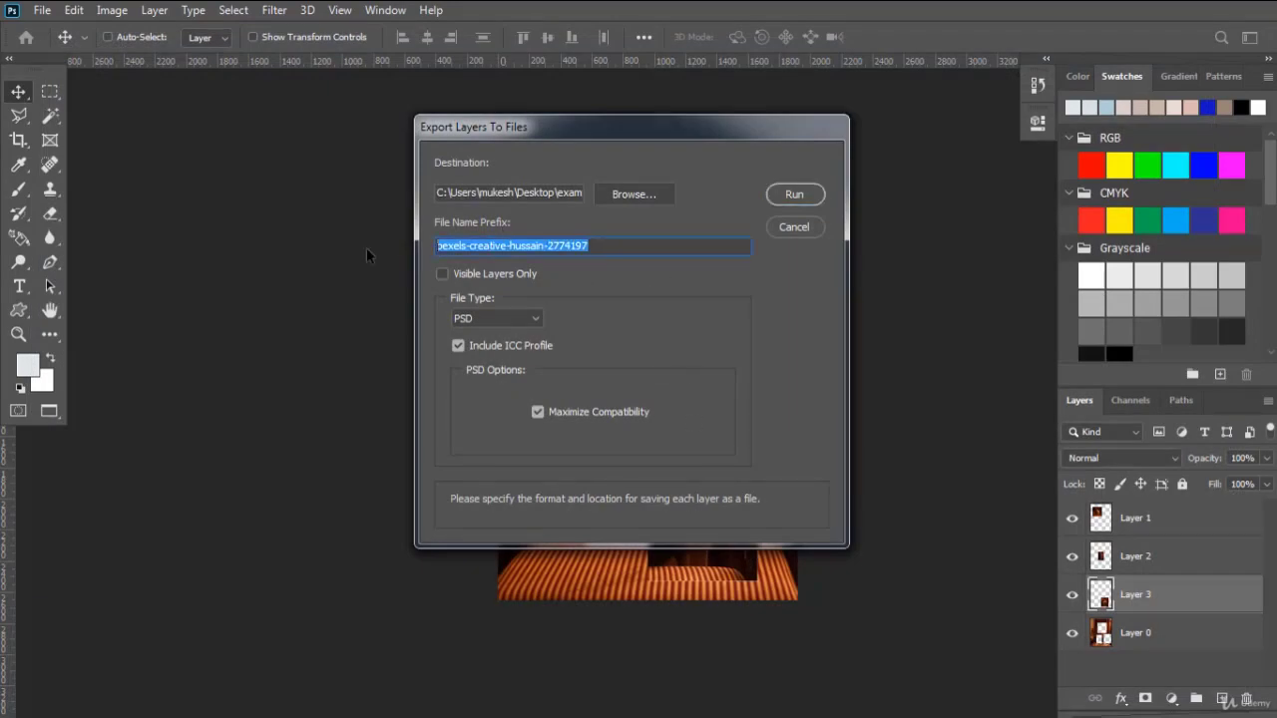
pyautogui.write('ex')
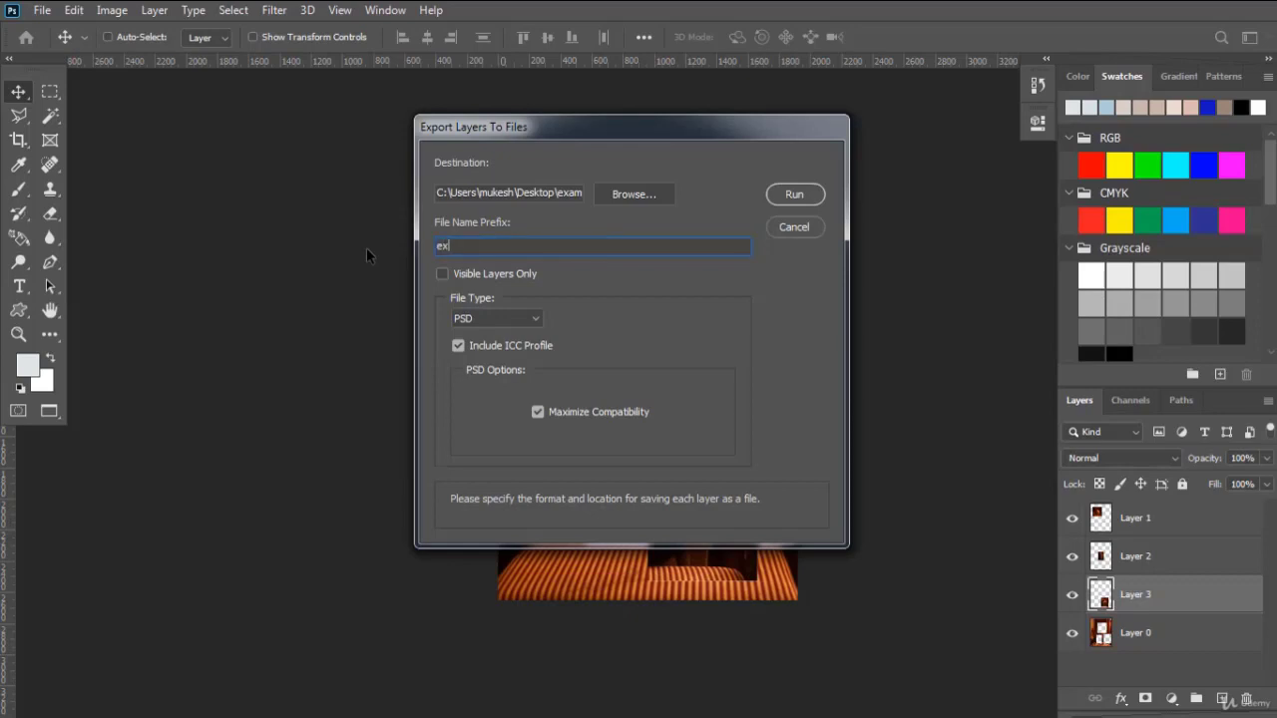
pyautogui.write('ample')
pyautogui.click(509, 320)
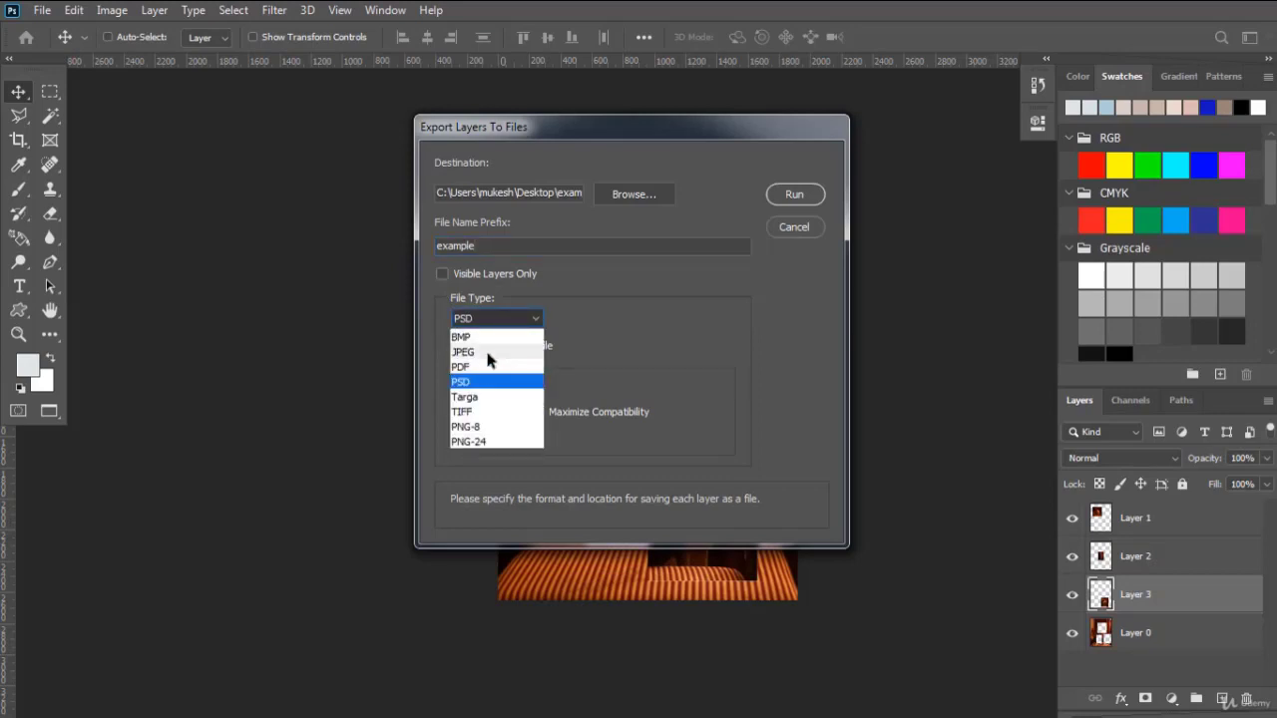
pyautogui.click(489, 355)
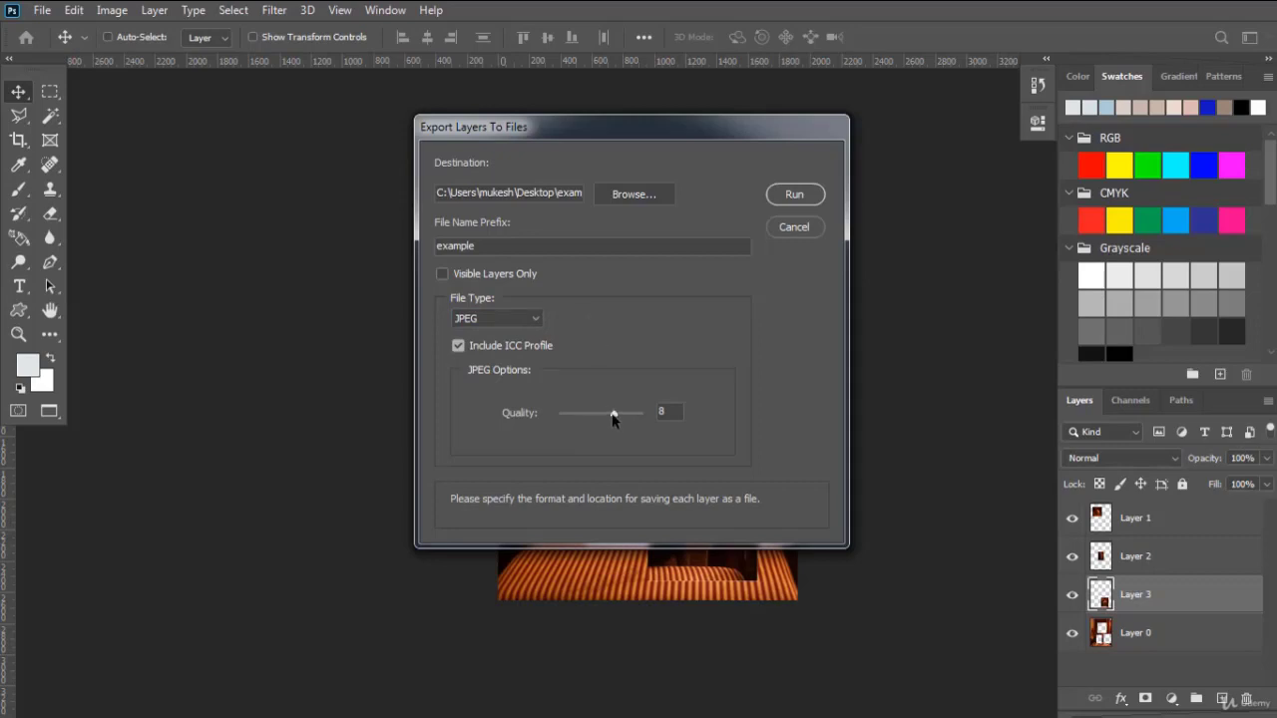
pyautogui.click(661, 411)
pyautogui.click(794, 194)
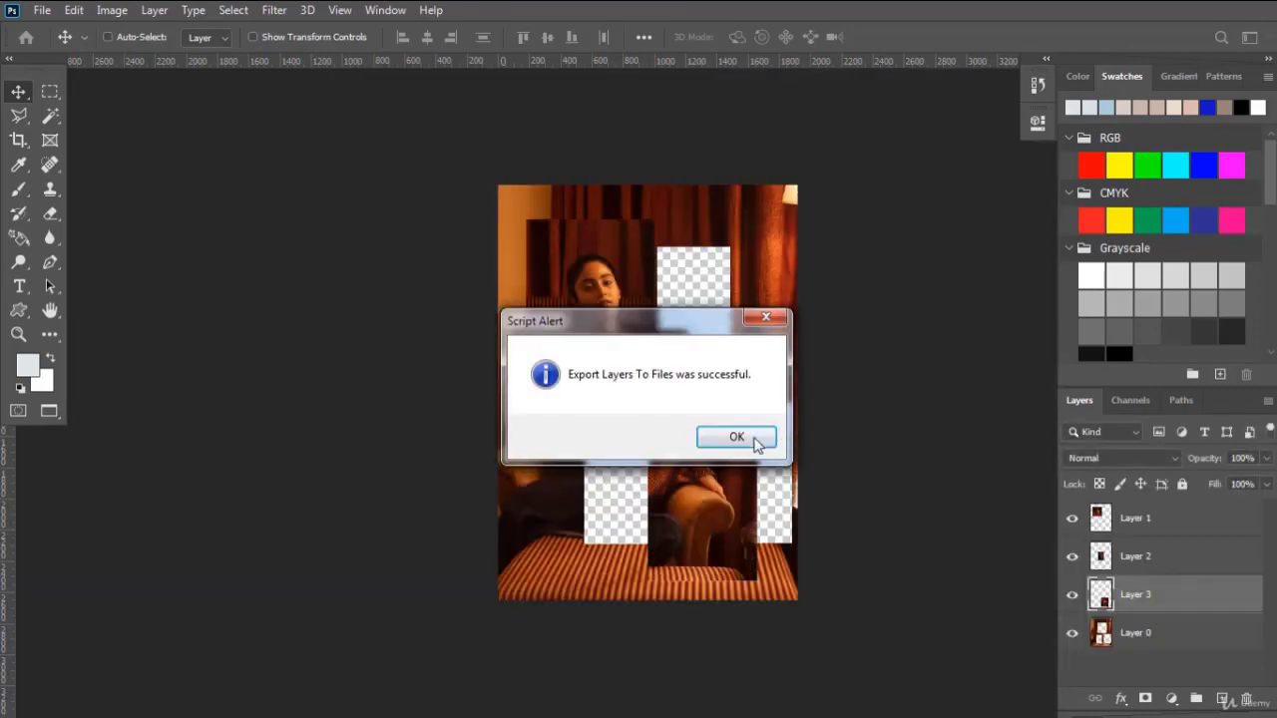
pyautogui.click(755, 441)
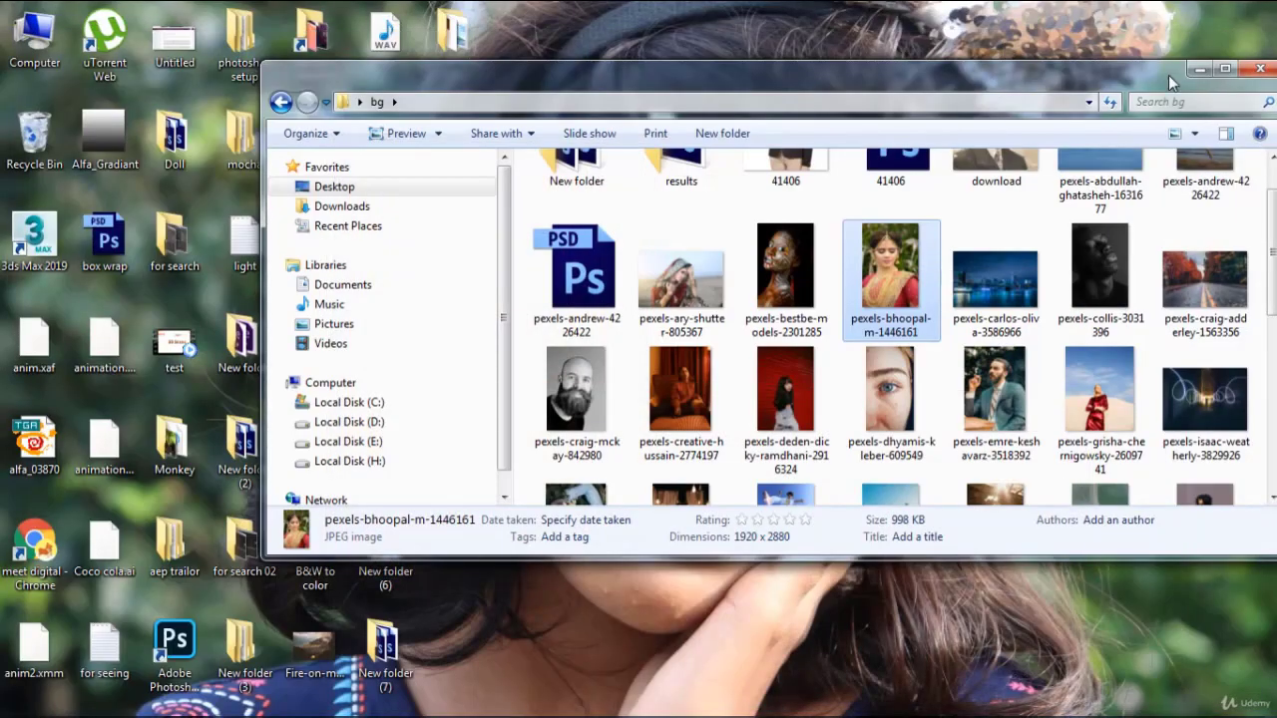
# - Open the example folder on the desktop and view the exported image of Layer 1
pyautogui.click(1199, 68)
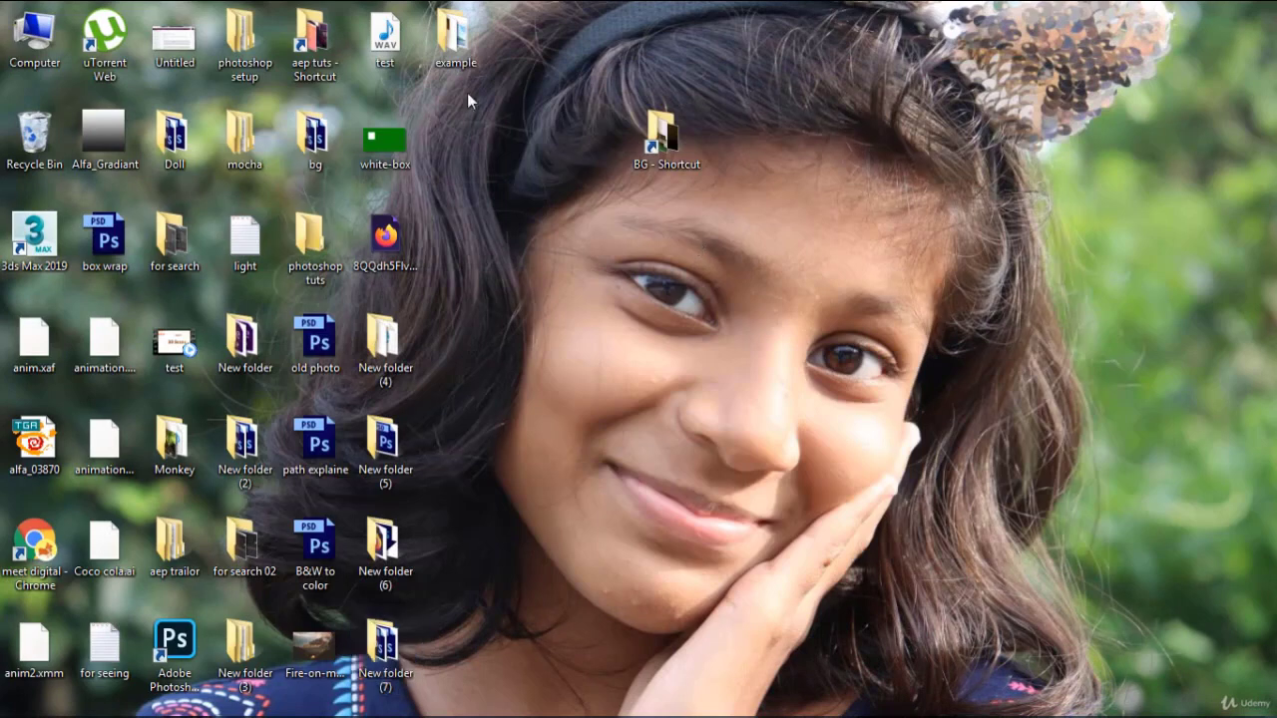
pyautogui.doubleClick(477, 68)
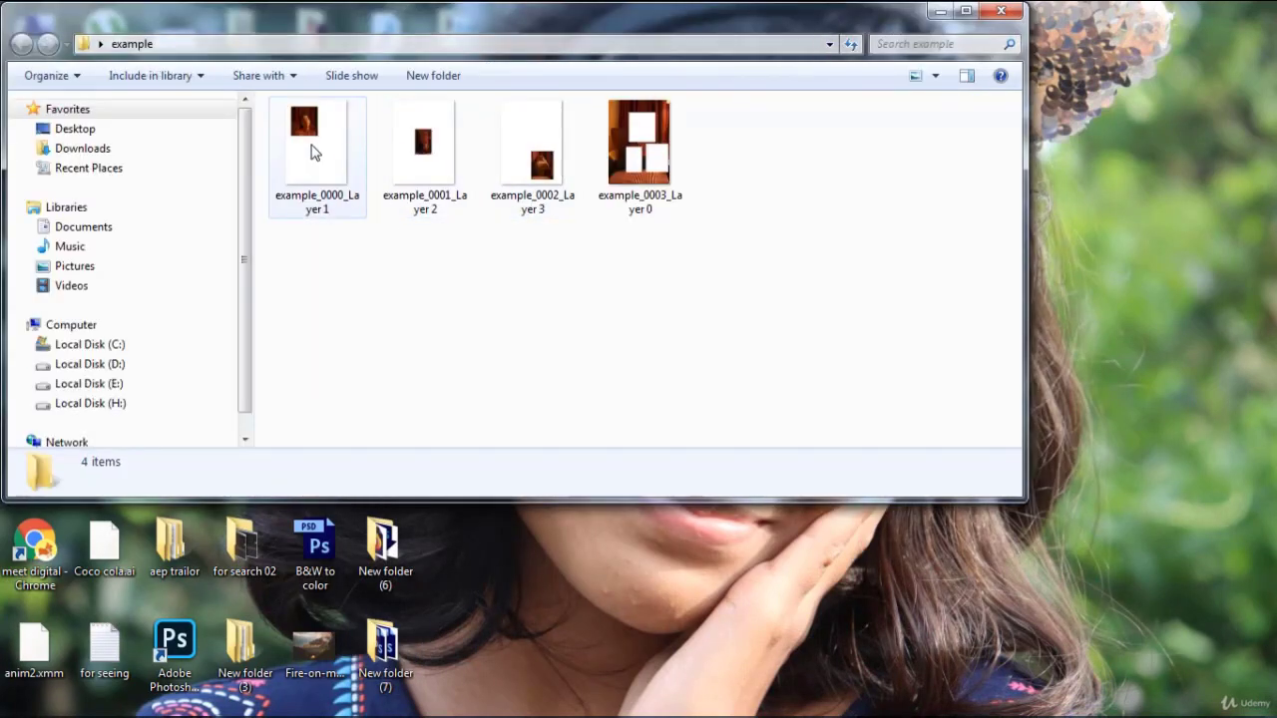
pyautogui.click(310, 152)
pyautogui.doubleClick(310, 152)
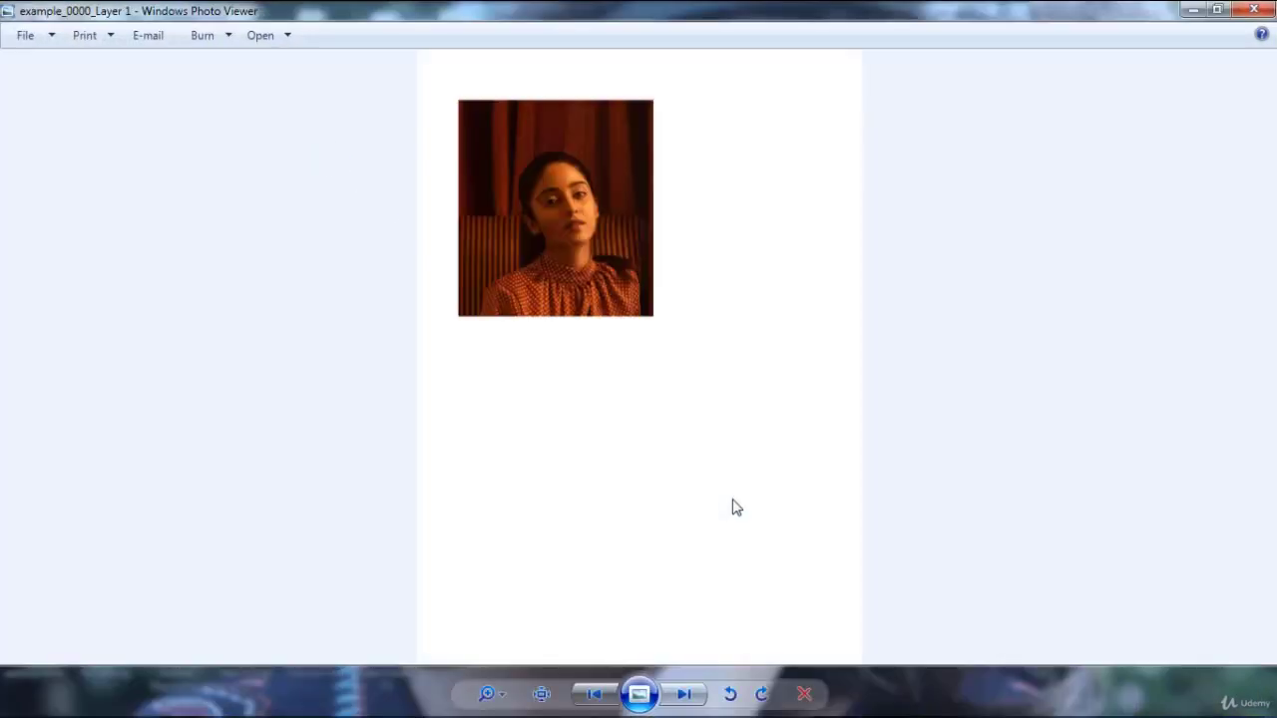
# - Look through the exported JPEG images of all the layers, and close the image viewer and the example folder
pyautogui.click(684, 694)
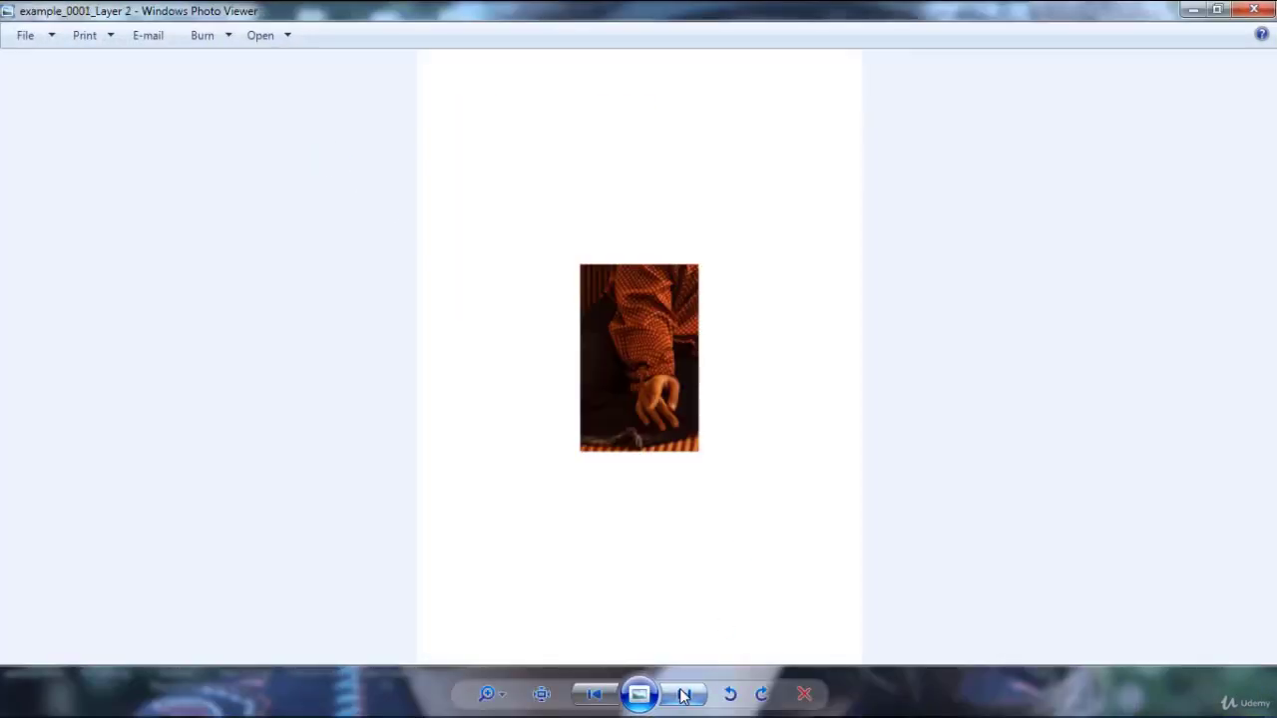
pyautogui.click(684, 695)
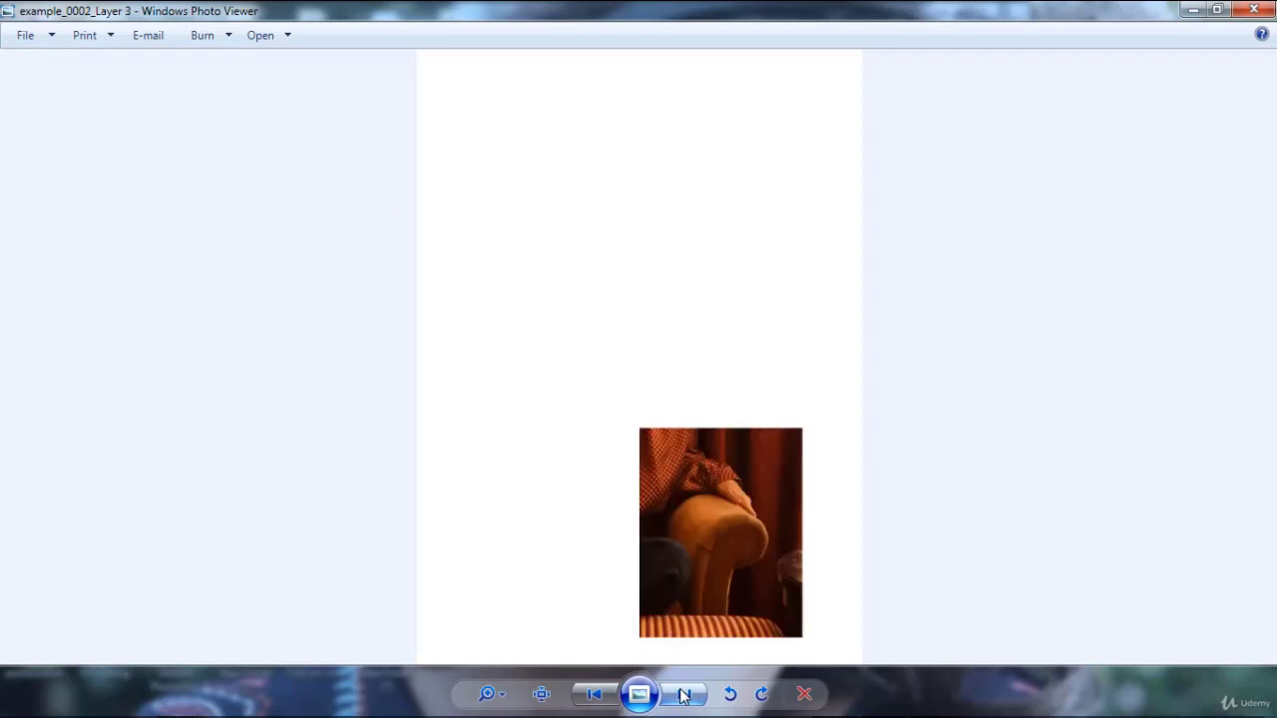
pyautogui.click(684, 695)
pyautogui.click(684, 695)
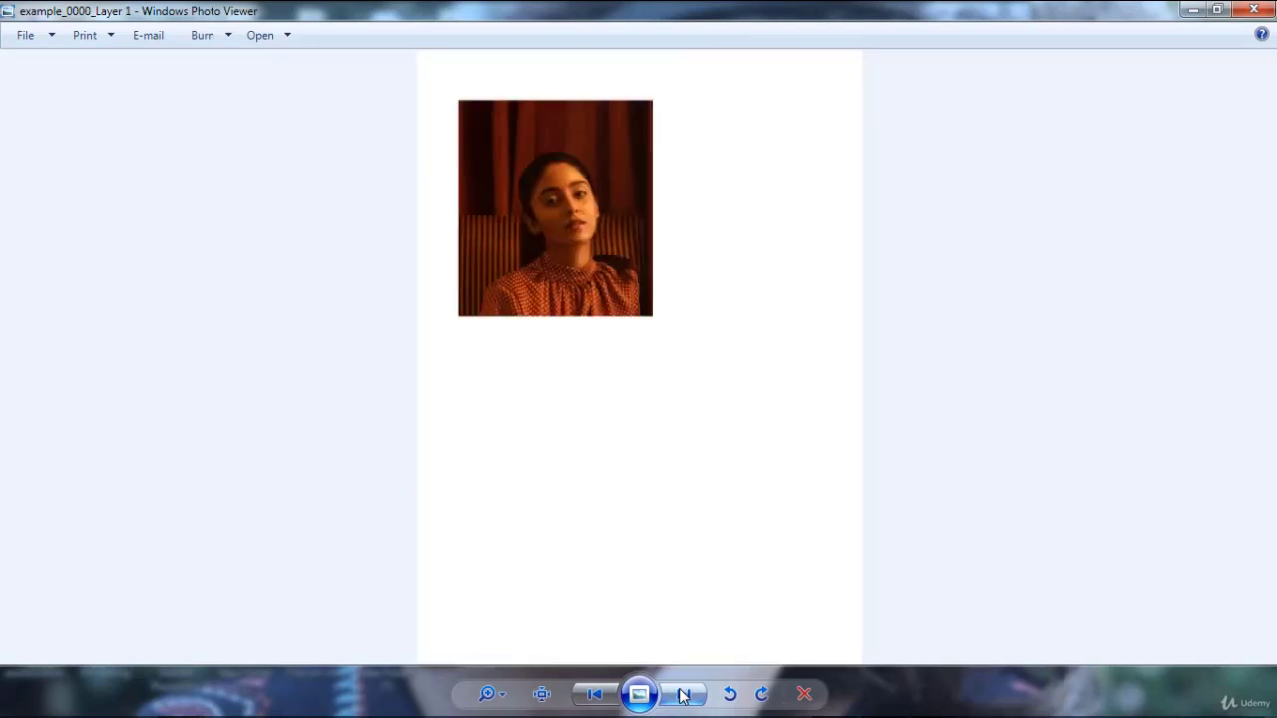
pyautogui.click(685, 694)
pyautogui.click(684, 694)
pyautogui.click(685, 695)
pyautogui.click(684, 695)
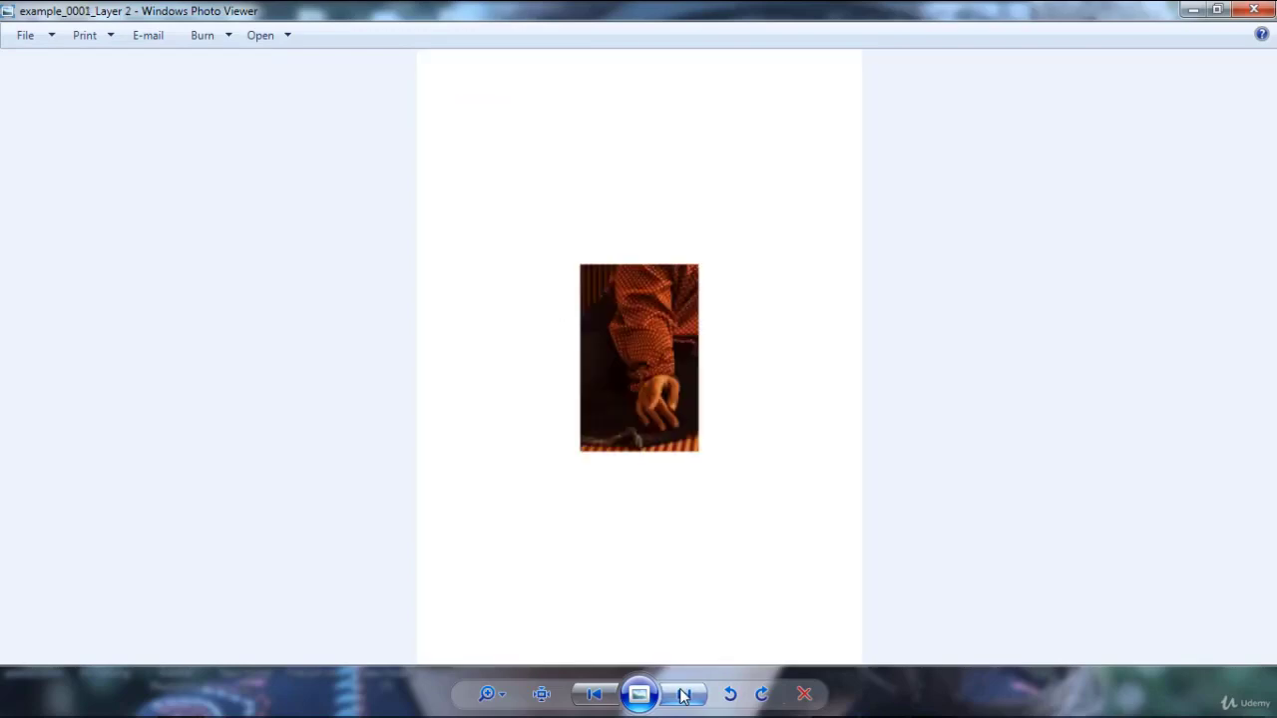
pyautogui.click(684, 694)
pyautogui.click(684, 695)
pyautogui.click(1254, 12)
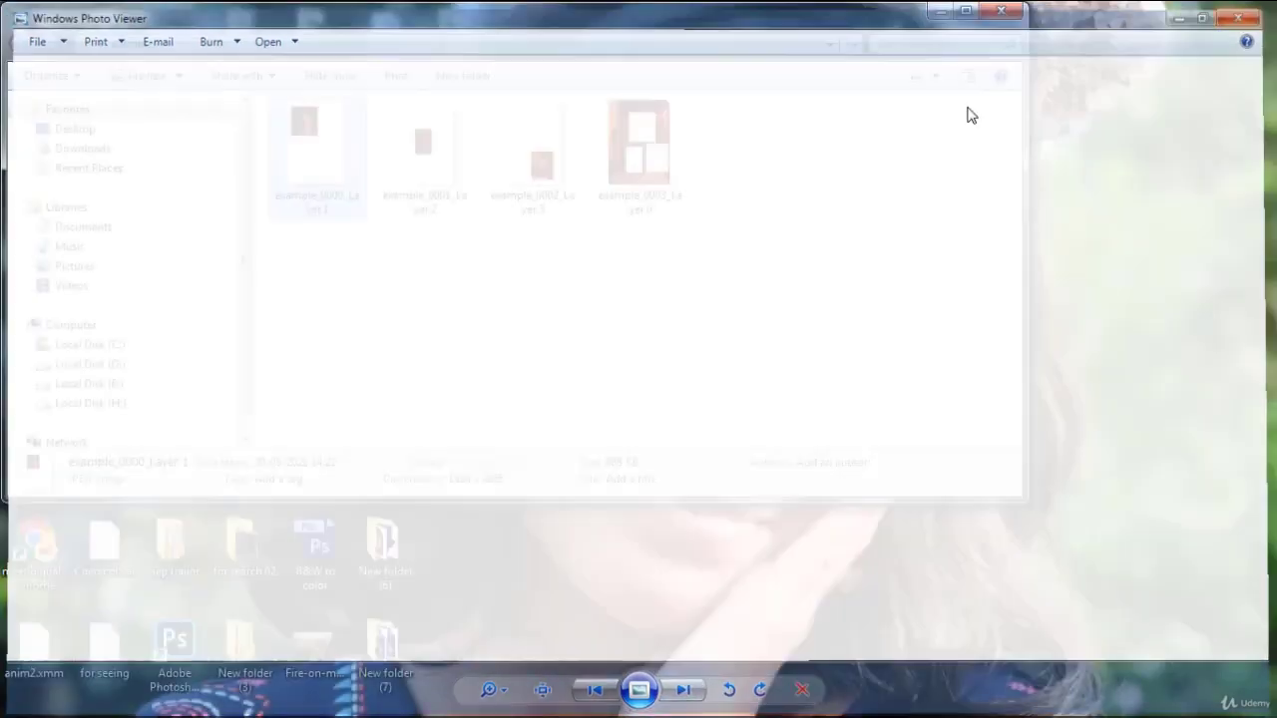
pyautogui.click(1001, 11)
# - Delete the example folder from the desktop and switch back to Photoshop
pyautogui.press('Delete')
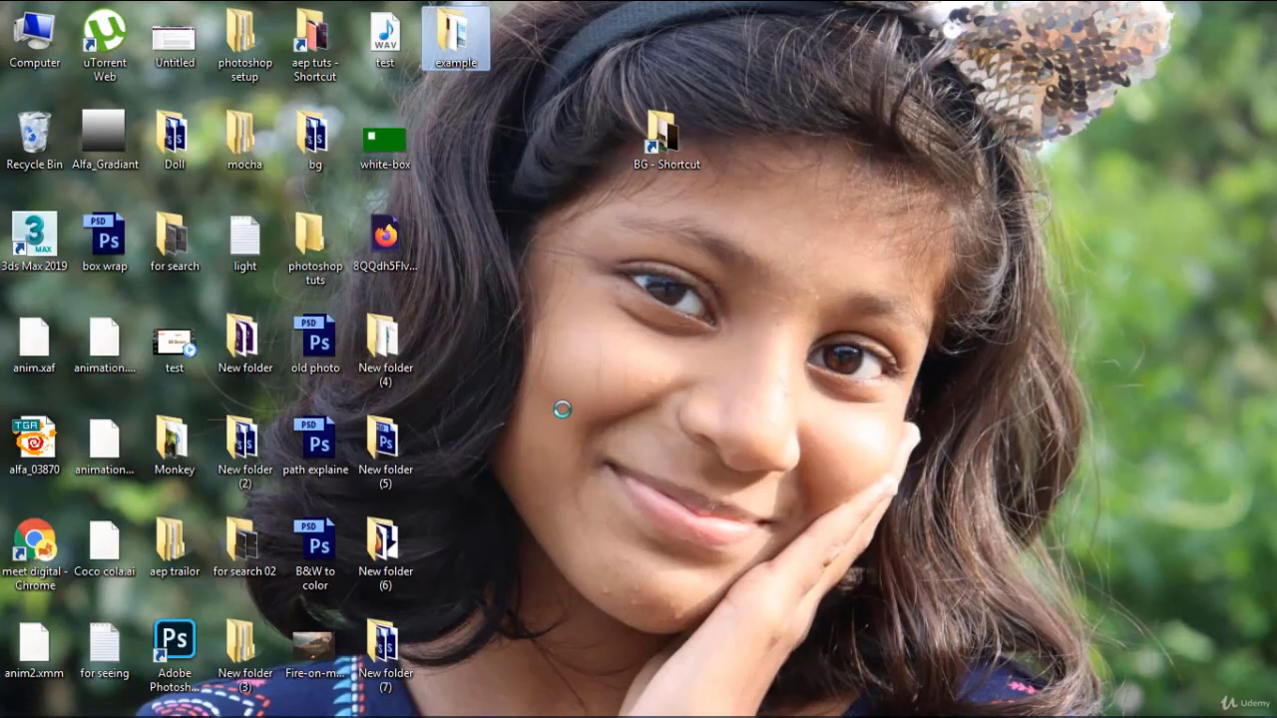
pyautogui.hotkey('shift', 'F10')
pyautogui.click(559, 448)
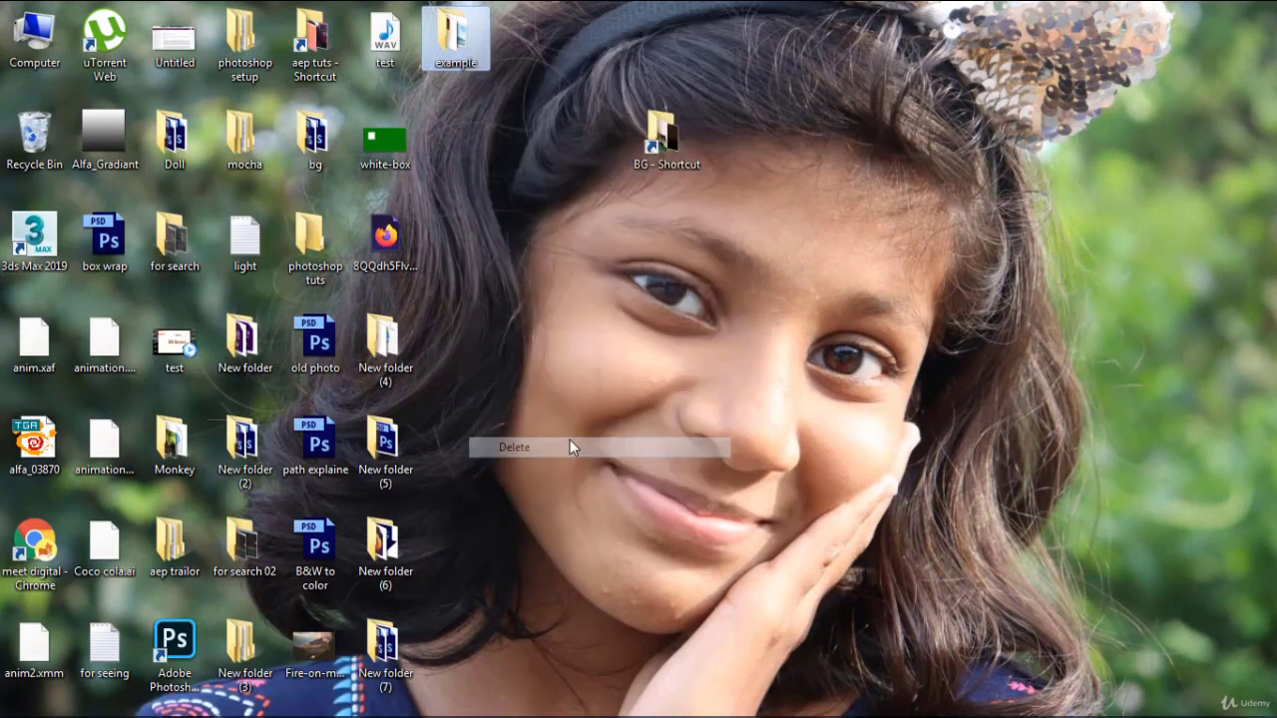
pyautogui.click(712, 433)
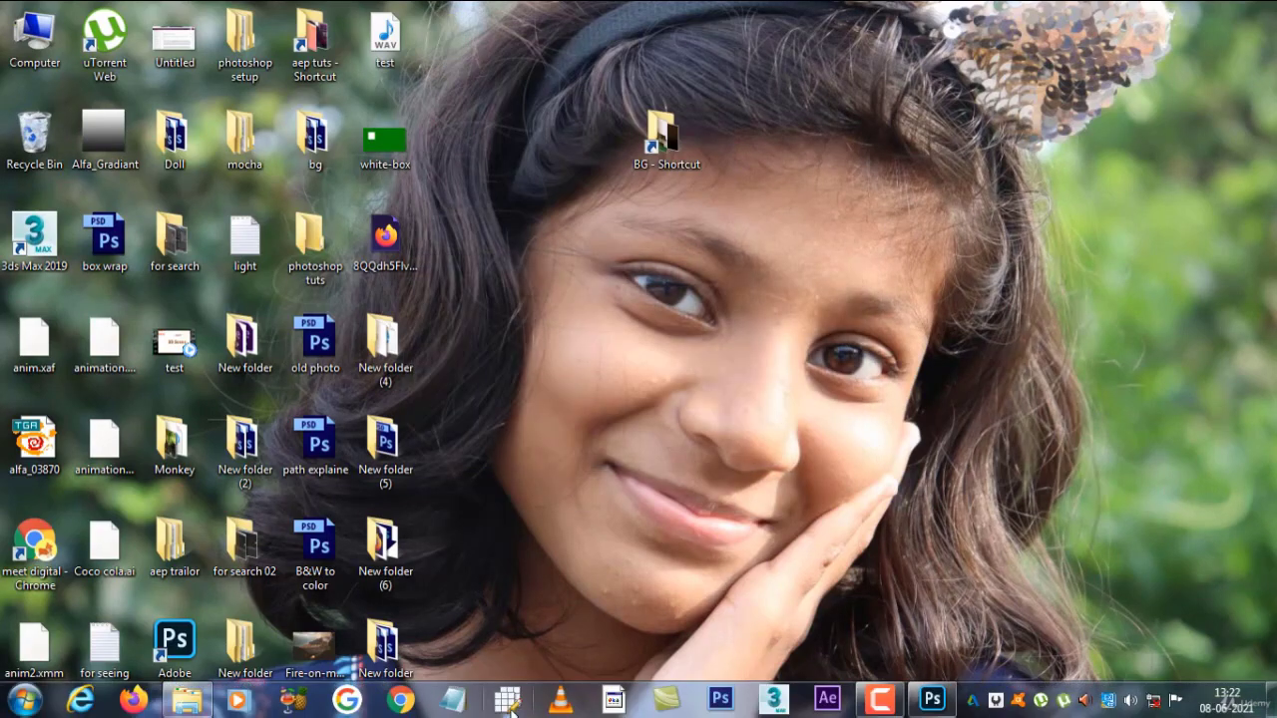
pyautogui.hotkey('alt', 'Tab')
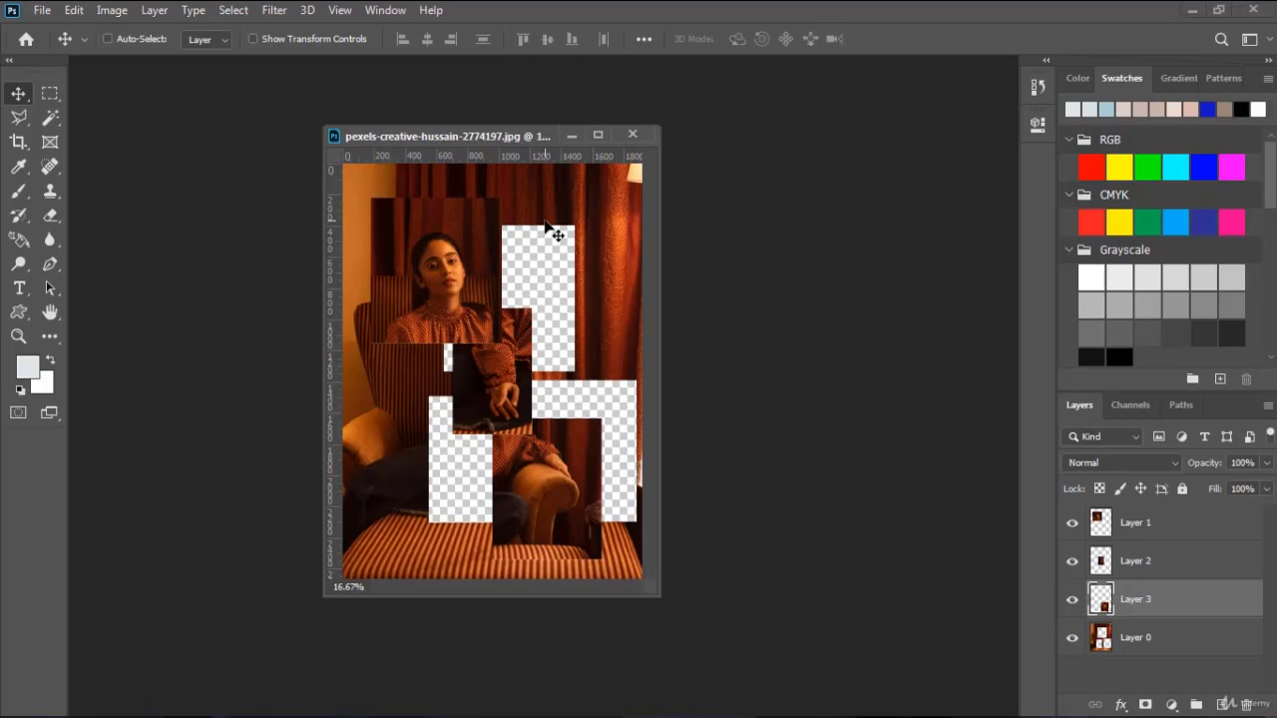
# - Try to export Color Lookup Tables from the layered portrait document
pyautogui.click(42, 11)
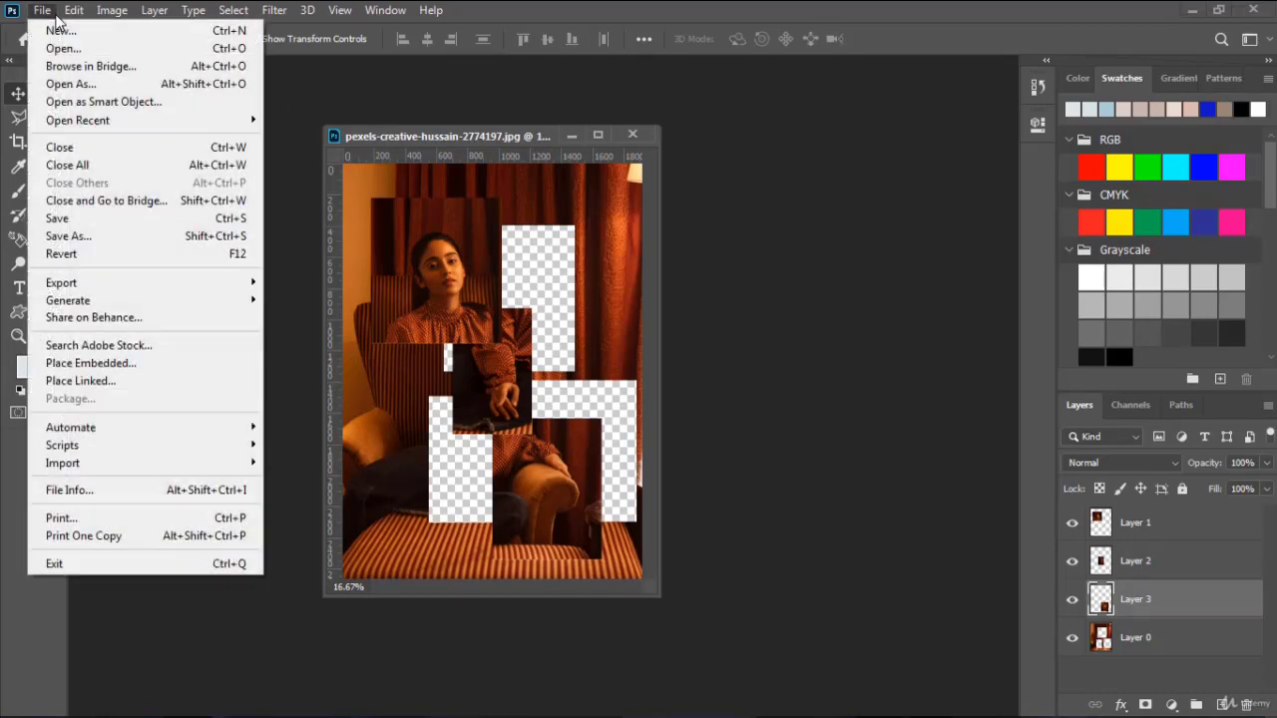
pyautogui.moveTo(234, 283)
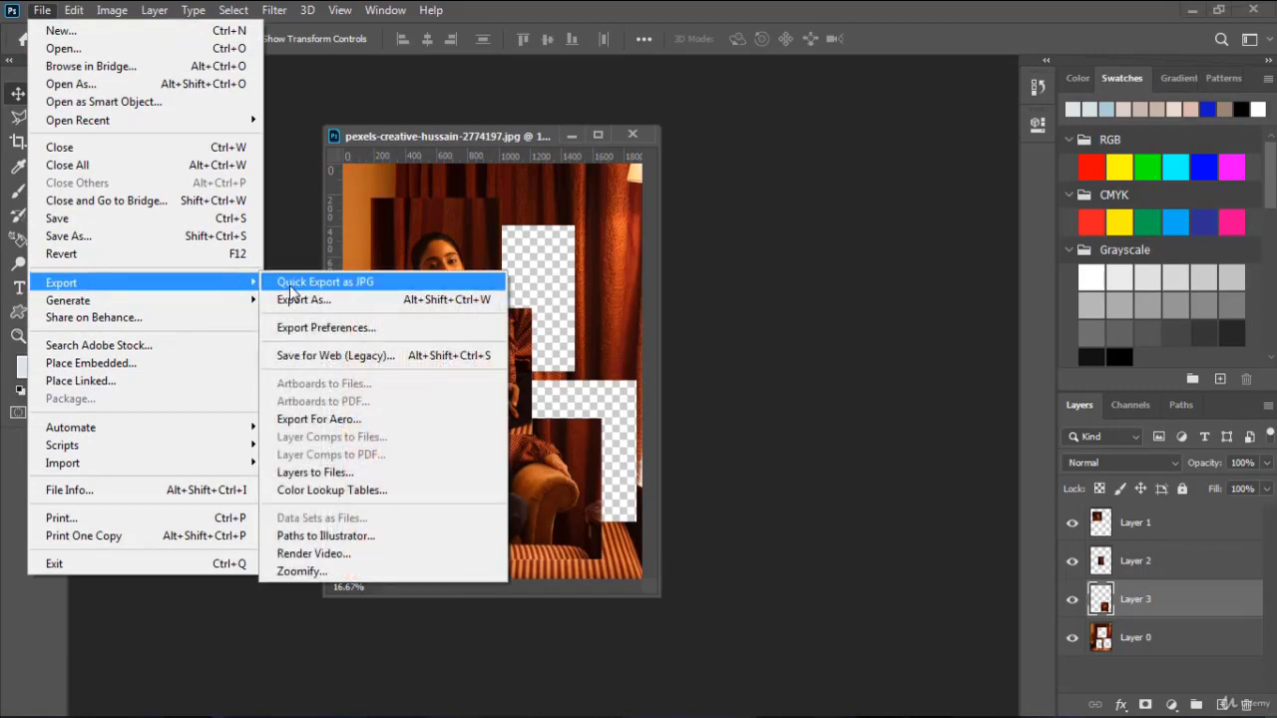
pyautogui.click(395, 494)
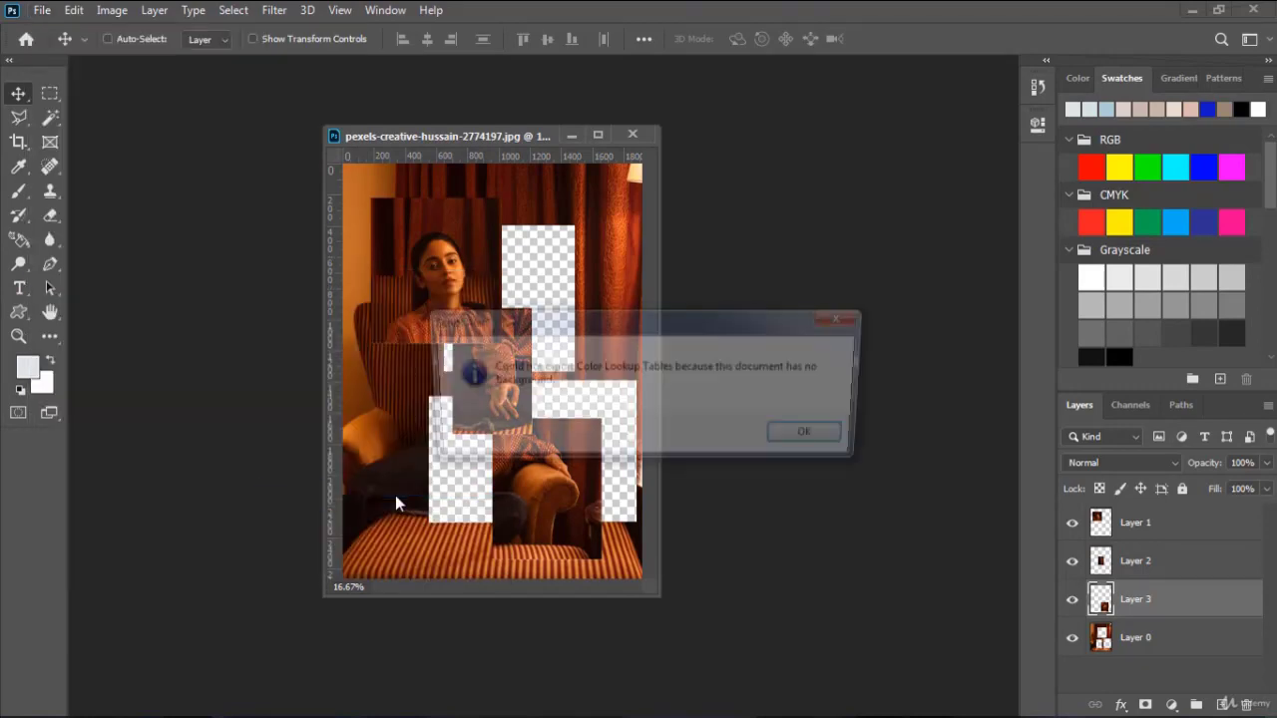
pyautogui.click(816, 438)
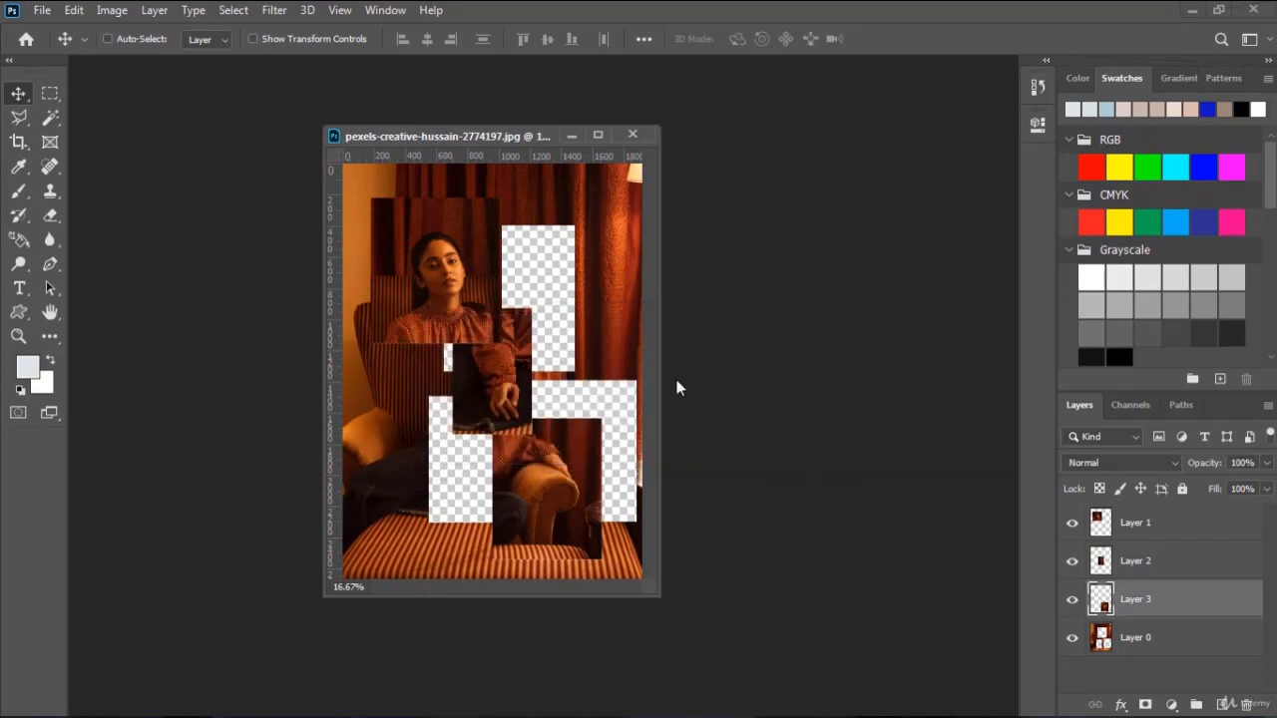
# - Revert the portrait document to its last saved version
pyautogui.click(52, 10)
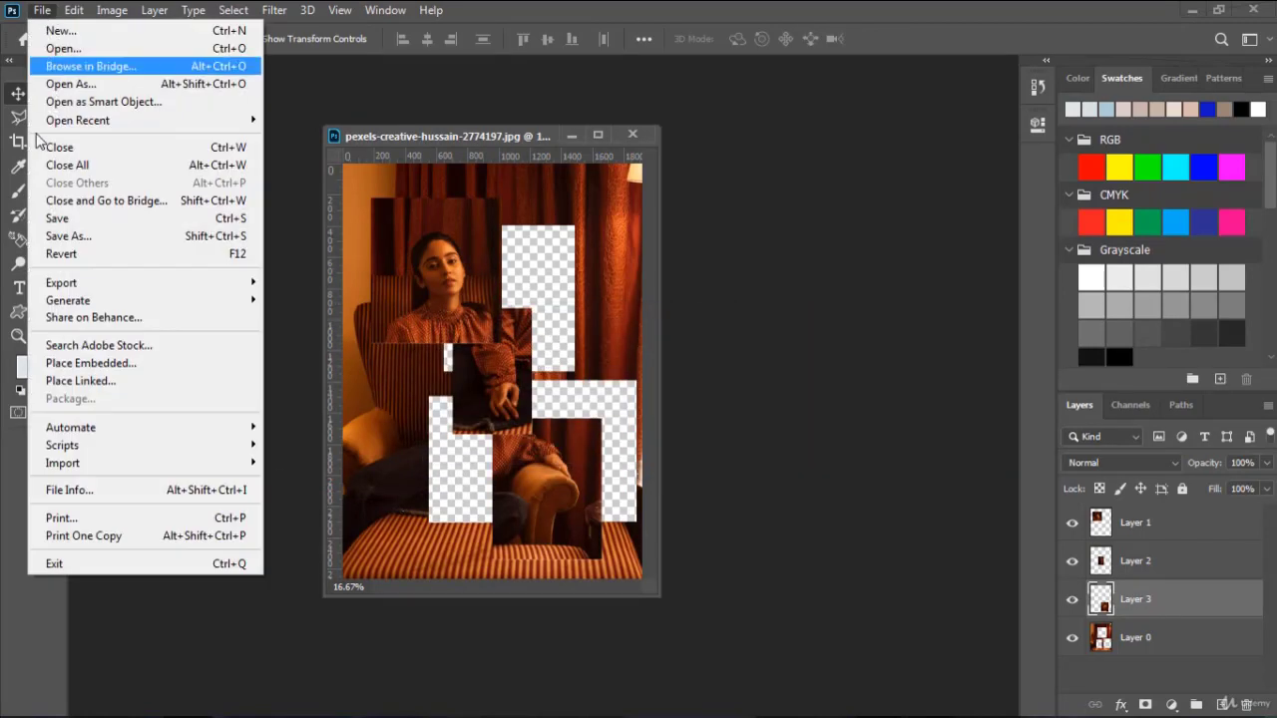
pyautogui.moveTo(164, 285)
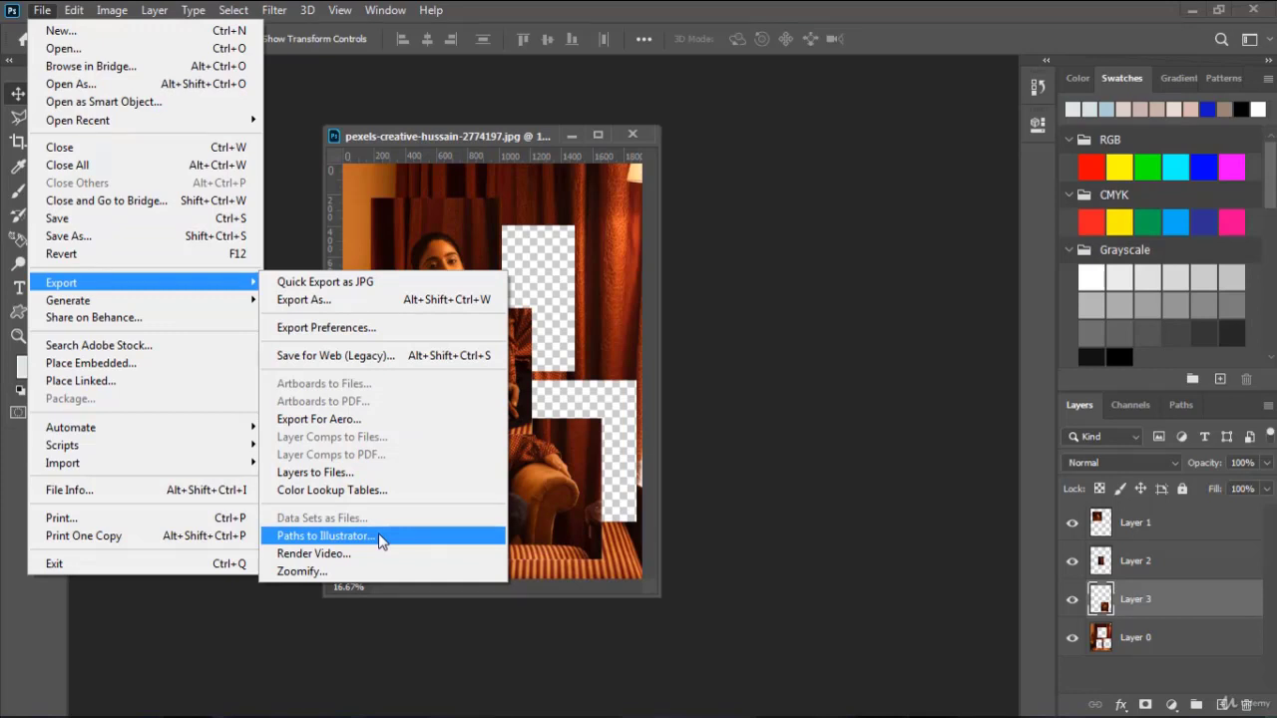
pyautogui.click(466, 118)
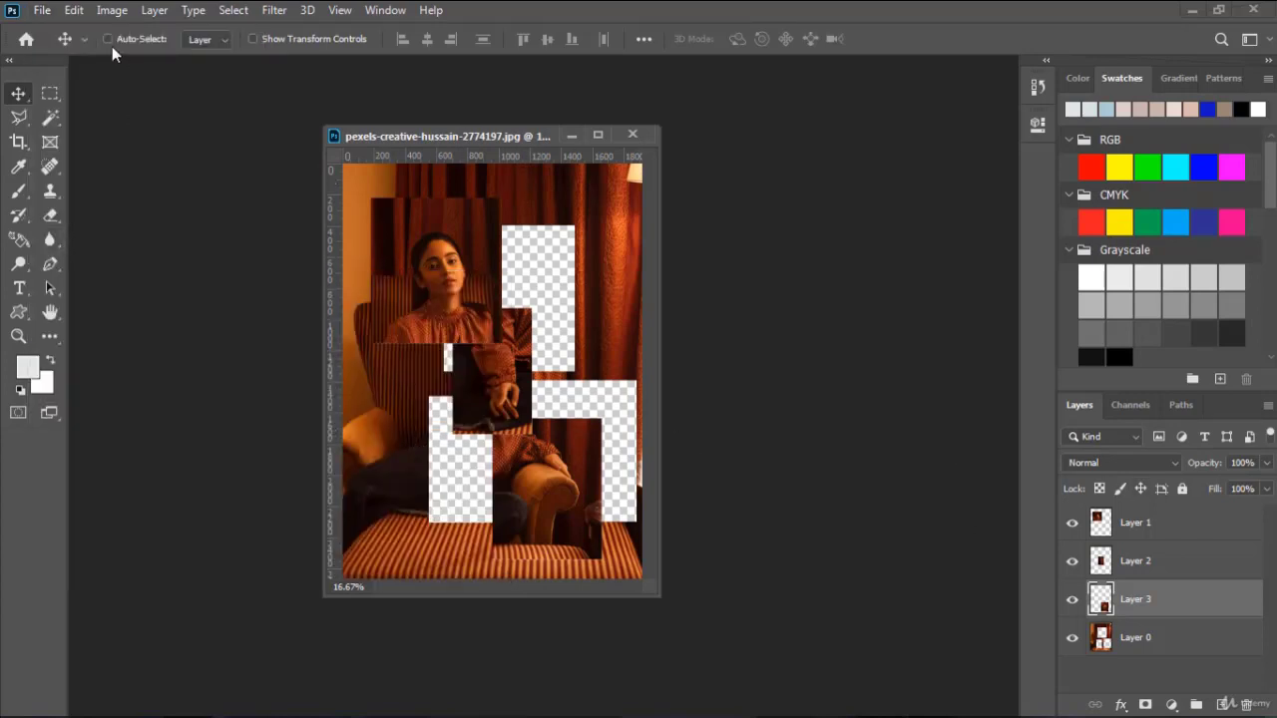
pyautogui.click(38, 14)
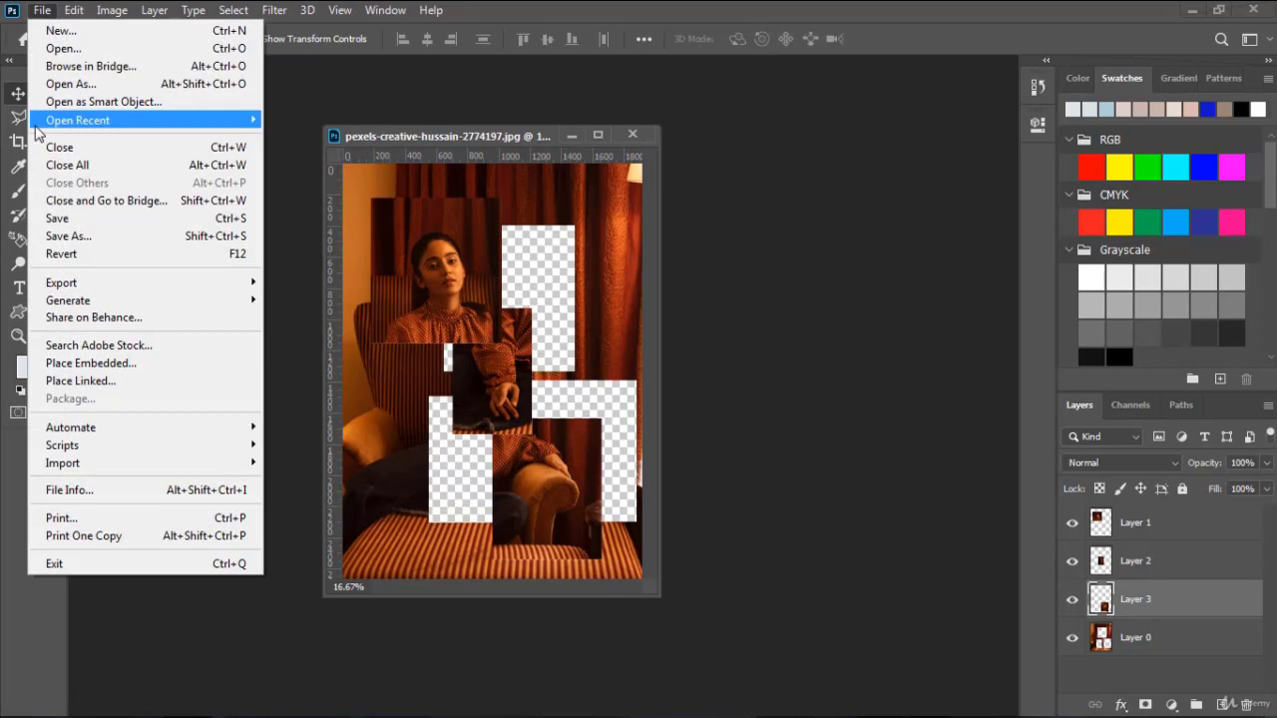
pyautogui.click(138, 263)
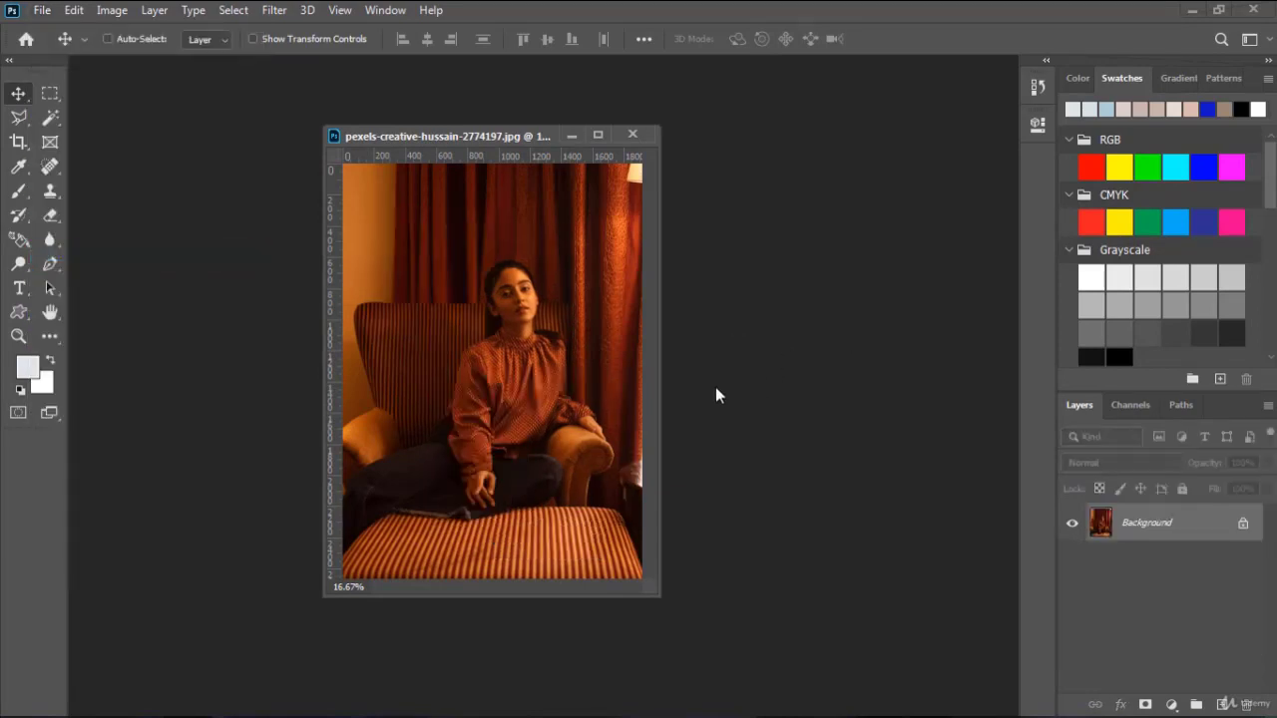
# - Show the document's paths and draw a closed, rounded Pen tool path around the woman's head and upper body
pyautogui.click(46, 268)
pyautogui.click(106, 267)
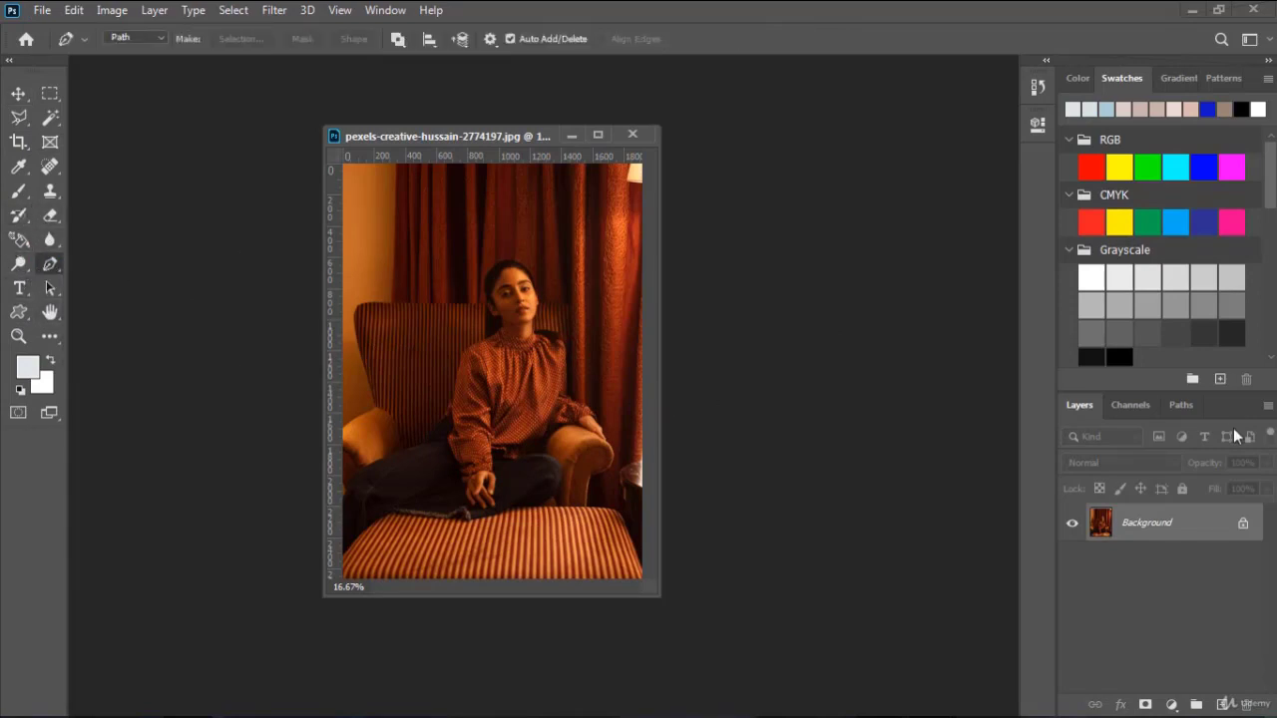
pyautogui.click(1182, 405)
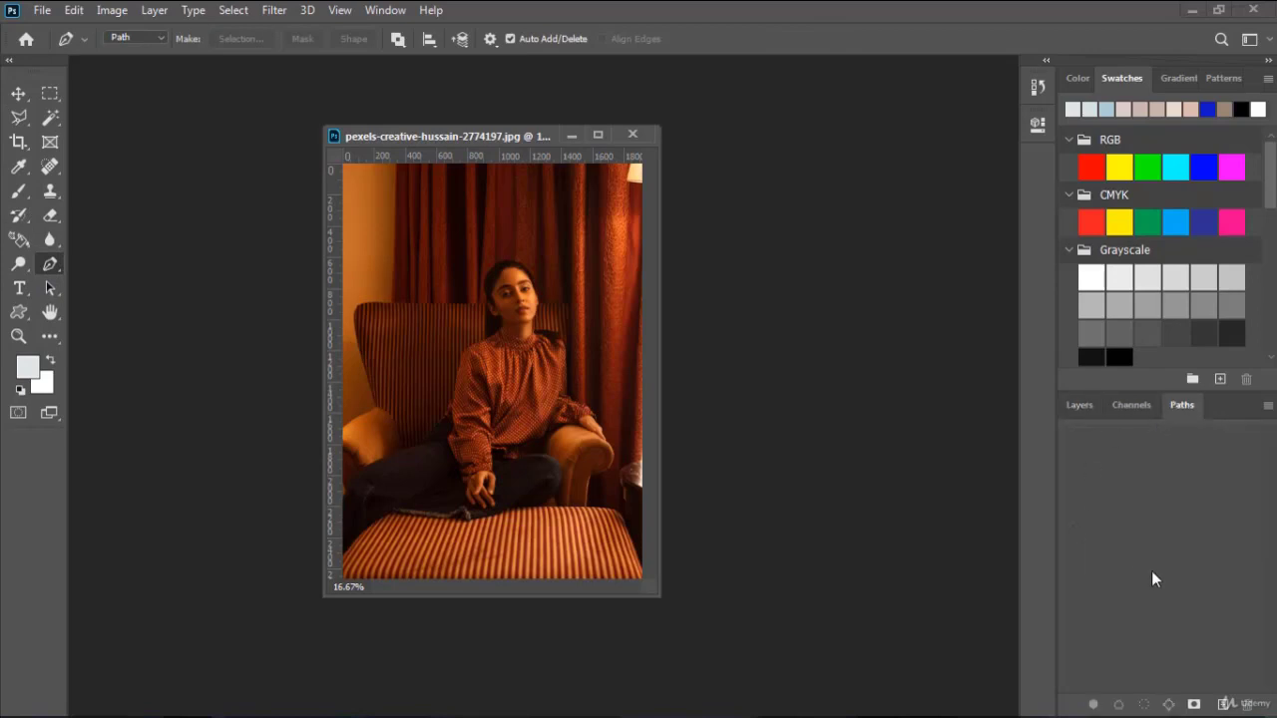
pyautogui.click(417, 400)
pyautogui.moveTo(411, 317); pyautogui.dragTo(411, 298)
pyautogui.moveTo(433, 239); pyautogui.dragTo(453, 231)
pyautogui.click(567, 225)
pyautogui.click(618, 312)
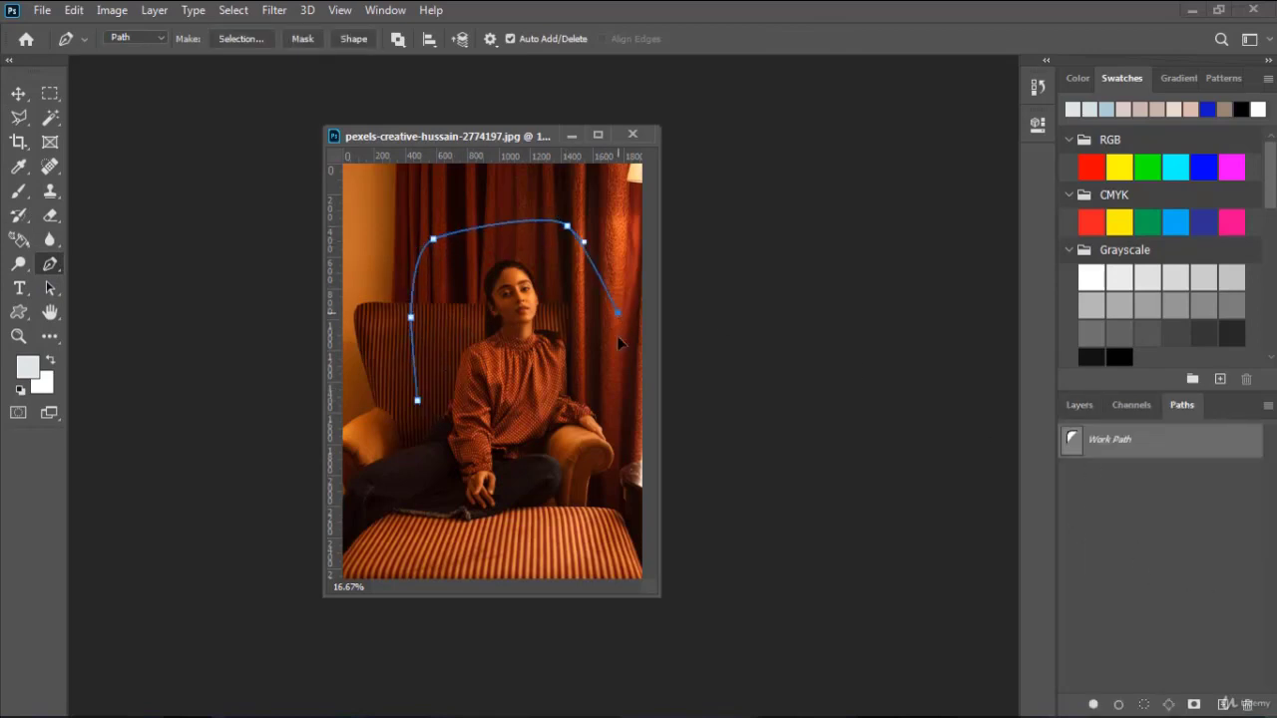
pyautogui.click(556, 427)
pyautogui.click(535, 439)
pyautogui.click(455, 450)
pyautogui.click(440, 440)
pyautogui.click(423, 432)
pyautogui.click(417, 400)
pyautogui.click(417, 402)
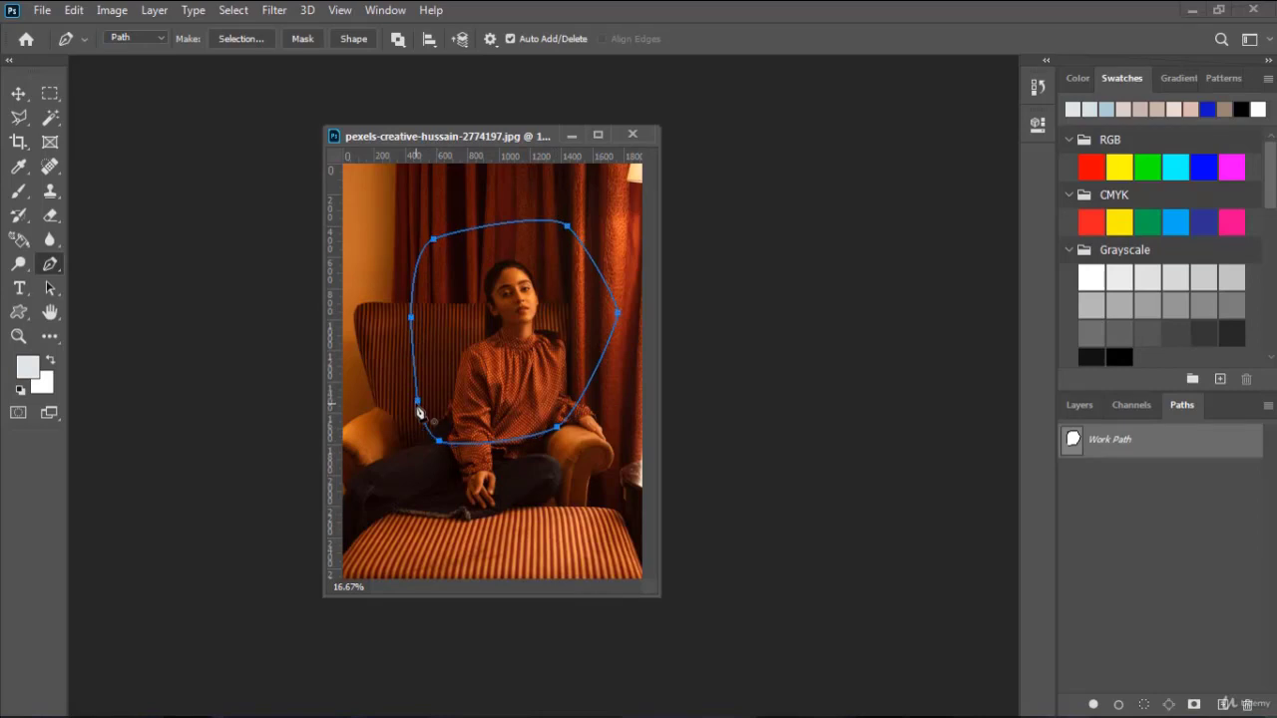
pyautogui.click(413, 353)
pyautogui.click(18, 94)
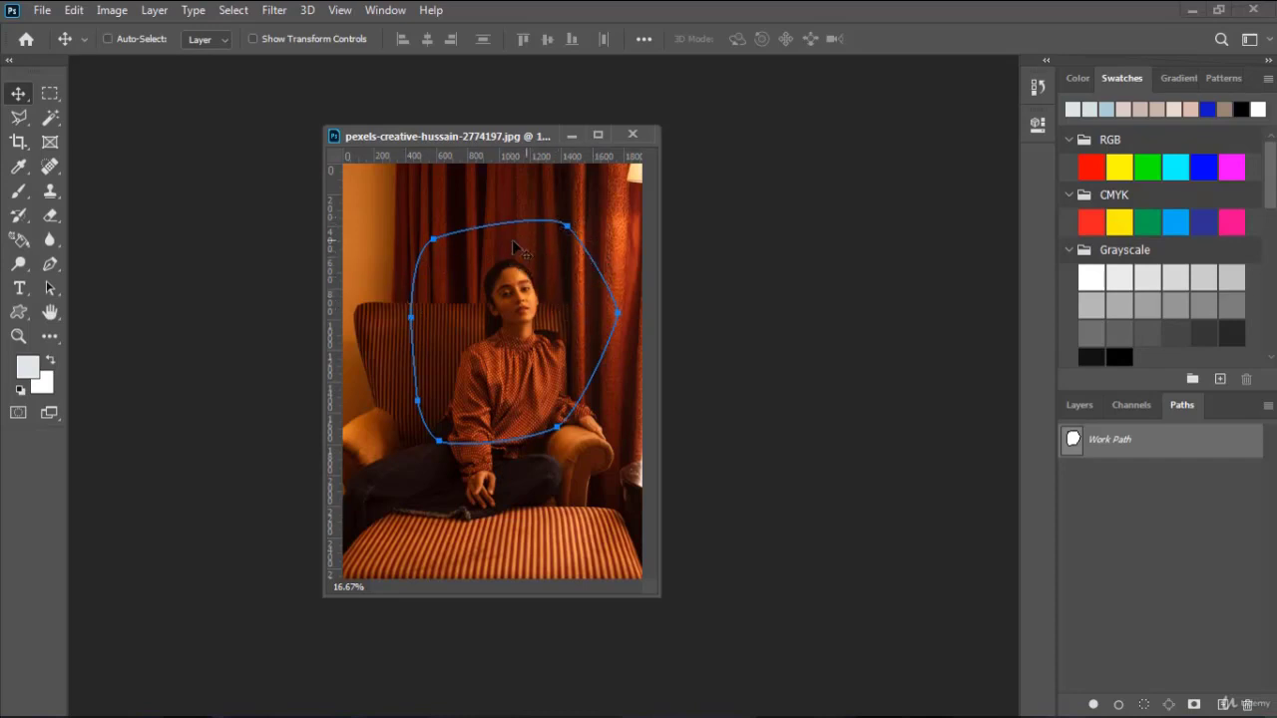
# - Start a Paths to Illustrator export of the Work Path, check the available file type, and cancel the save
pyautogui.click(42, 10)
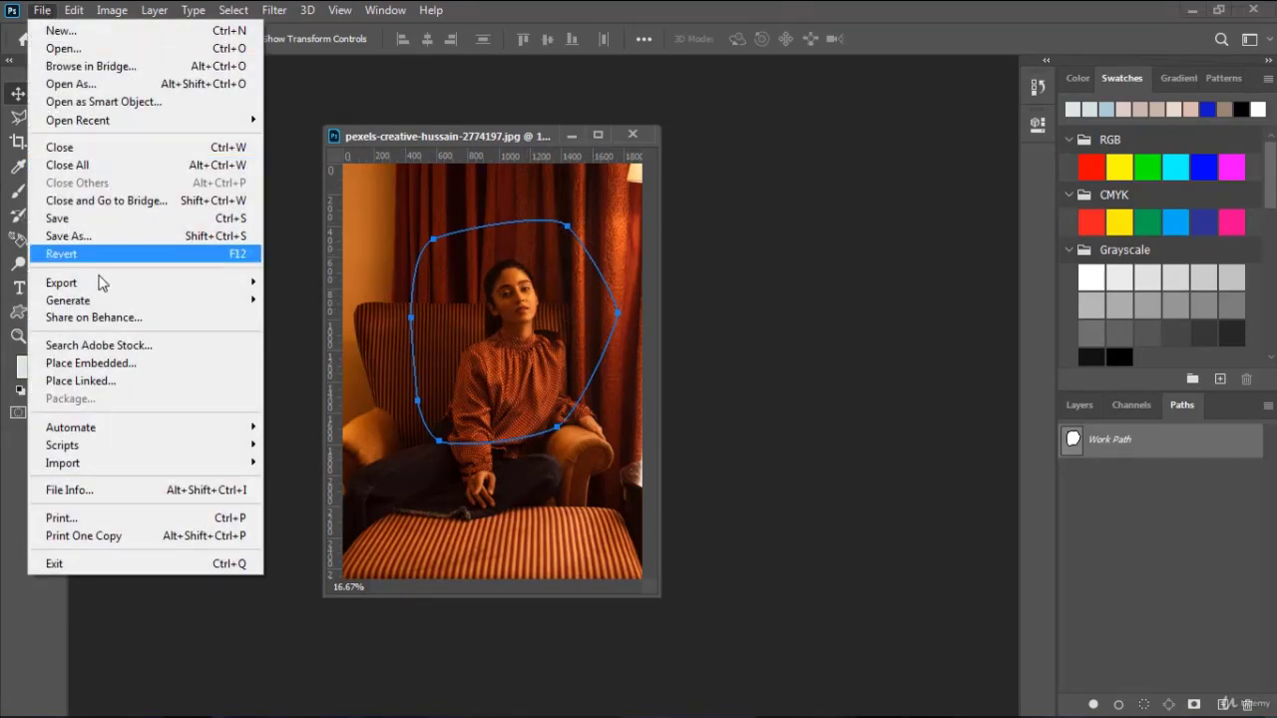
pyautogui.moveTo(102, 286)
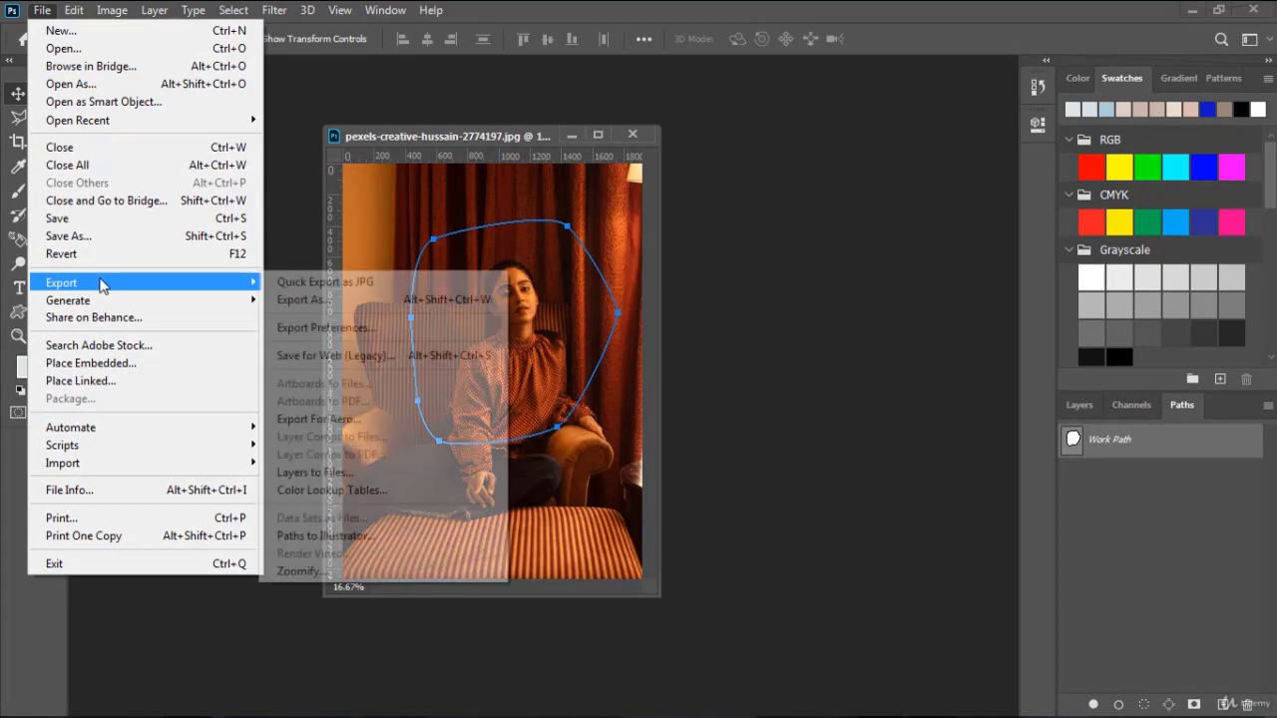
pyautogui.click(365, 539)
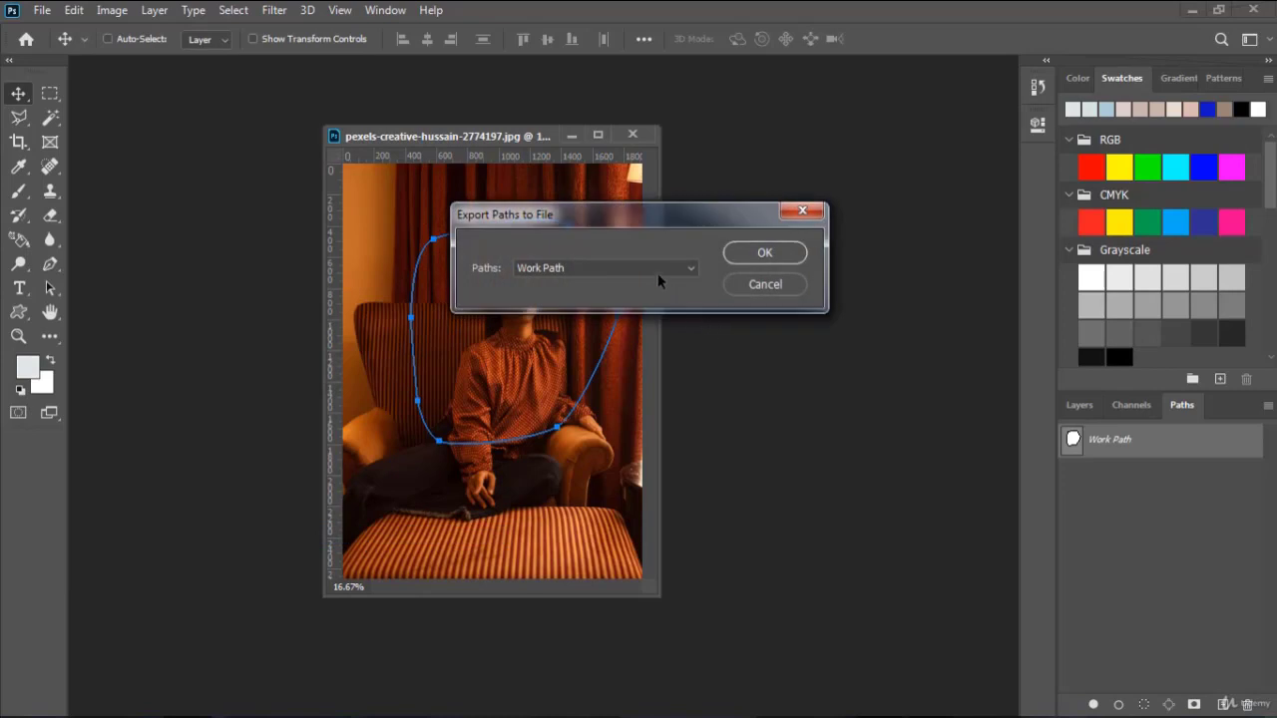
pyautogui.click(658, 281)
pyautogui.click(661, 279)
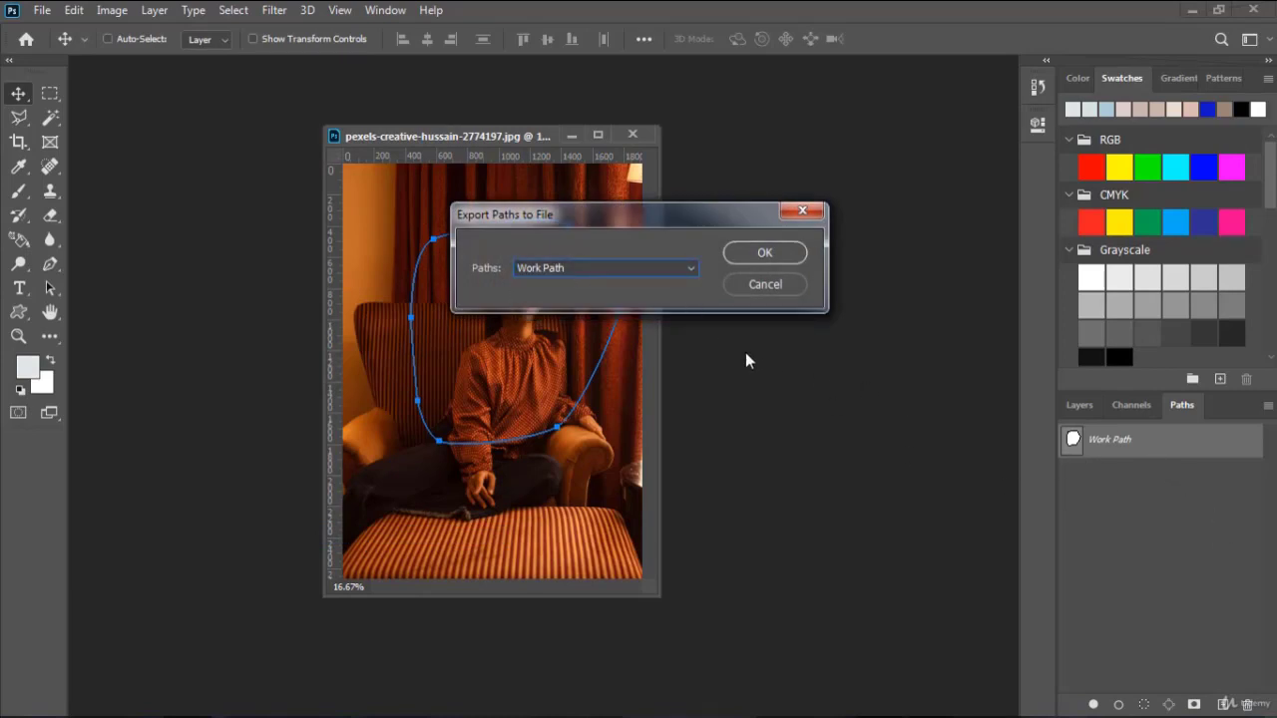
pyautogui.click(764, 254)
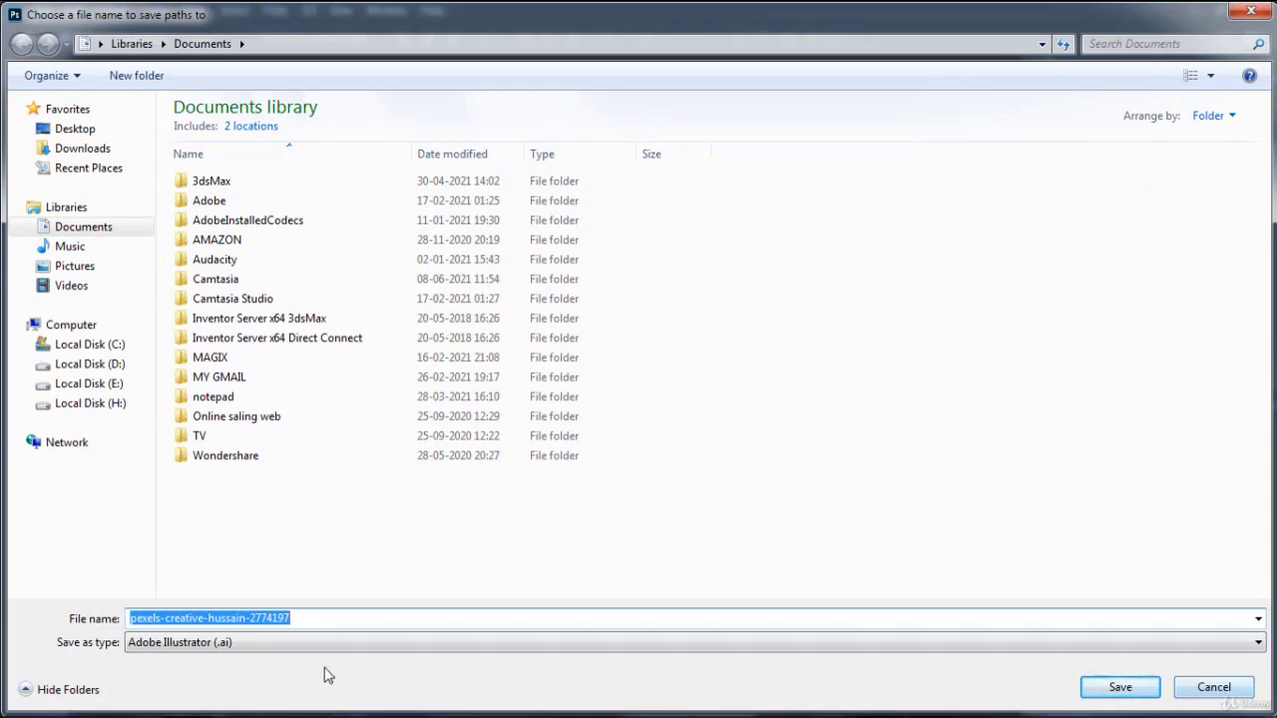
pyautogui.click(190, 654)
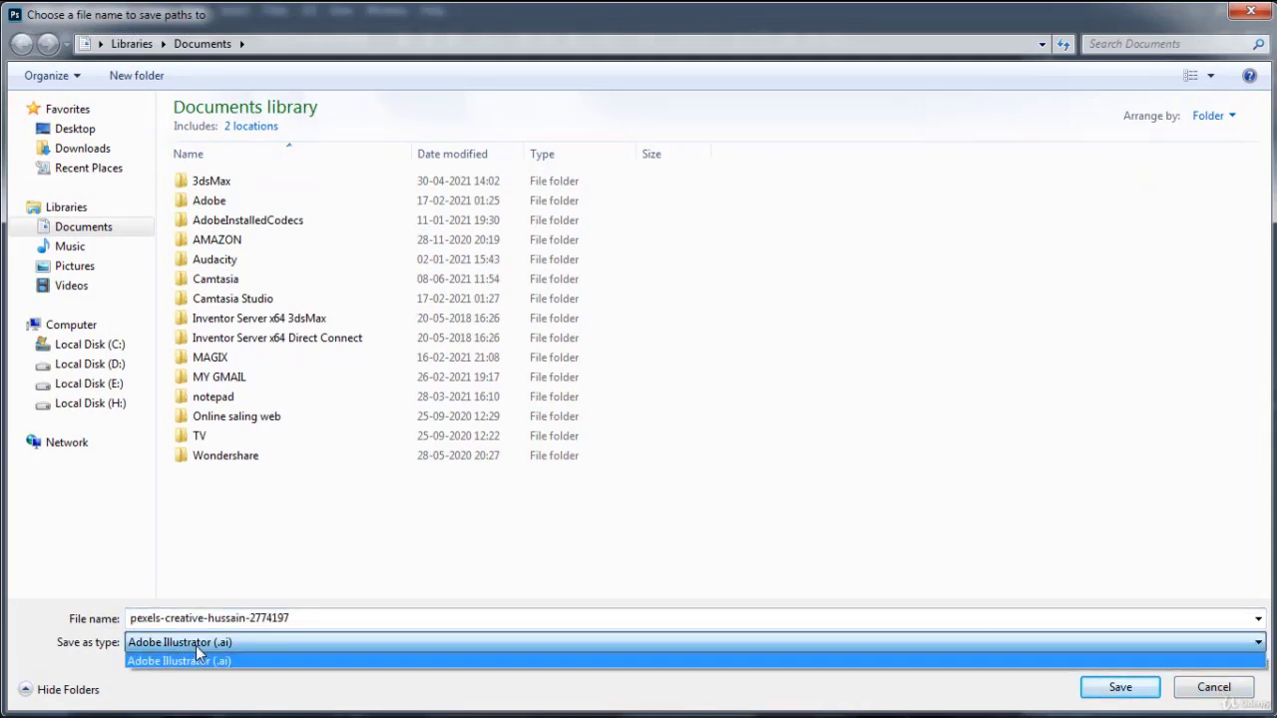
pyautogui.click(196, 655)
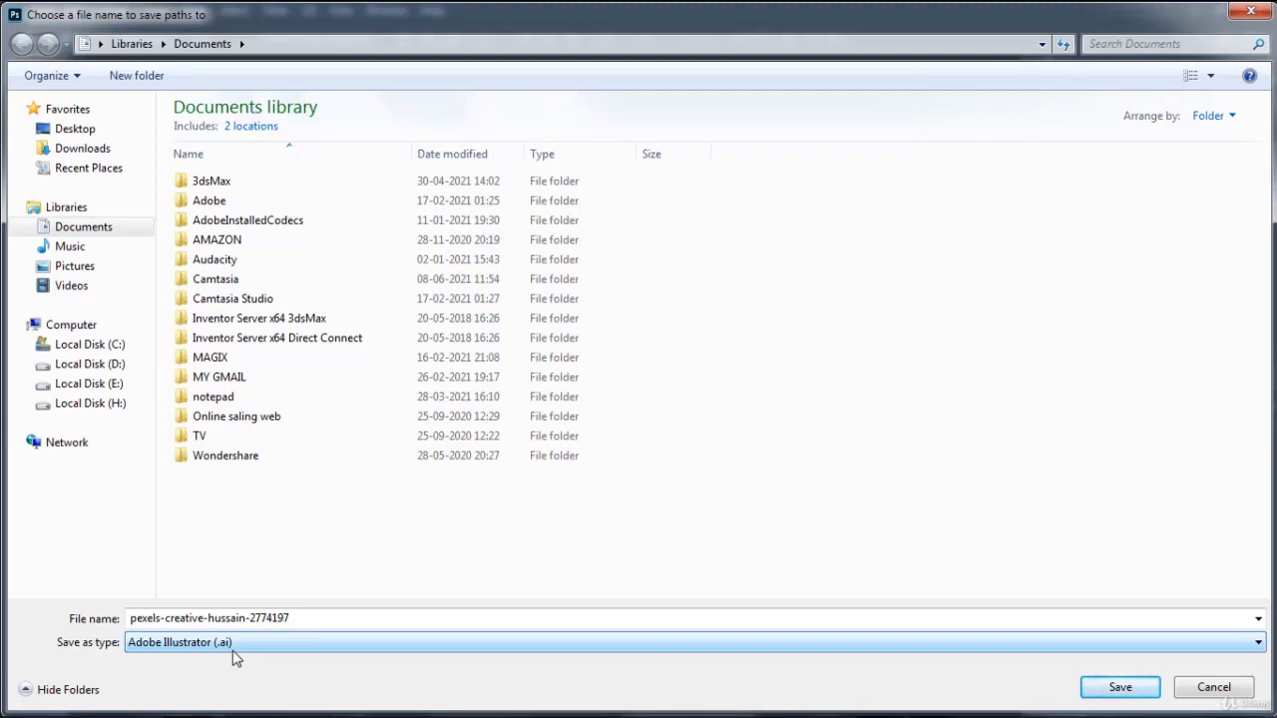
pyautogui.click(1198, 690)
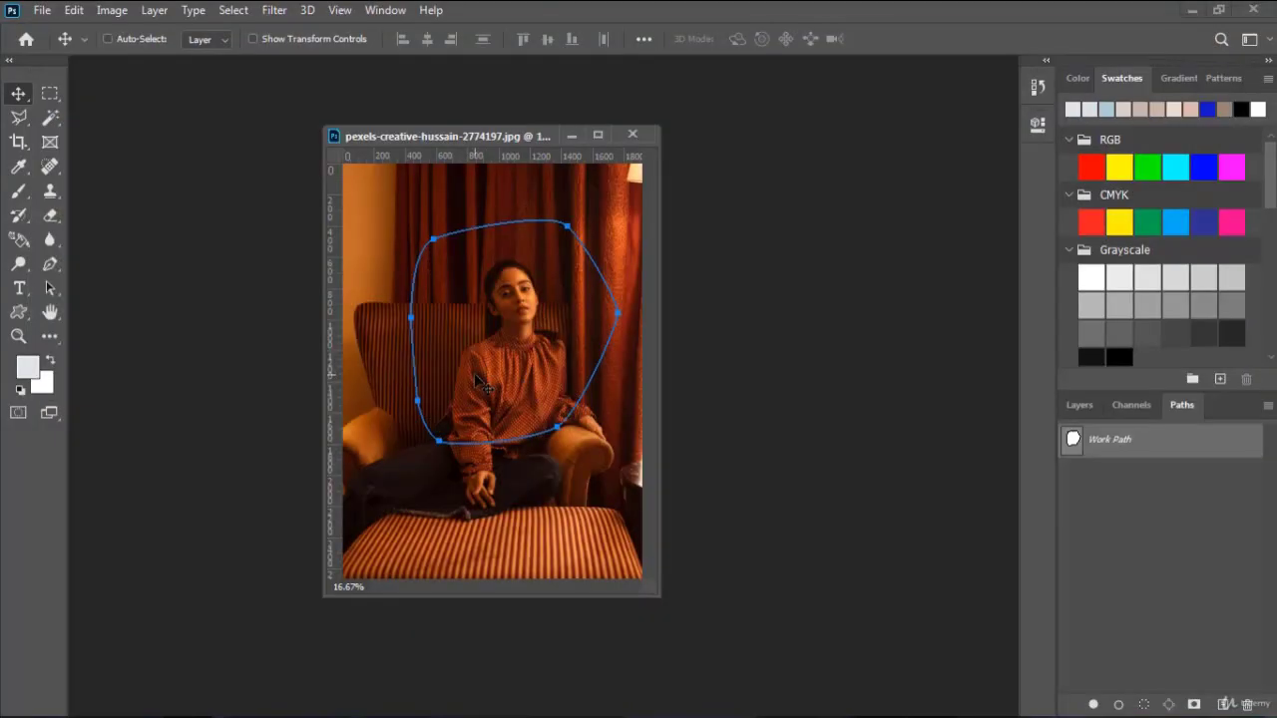
# - Examine the Zoomify export settings and close them without exporting
pyautogui.click(40, 11)
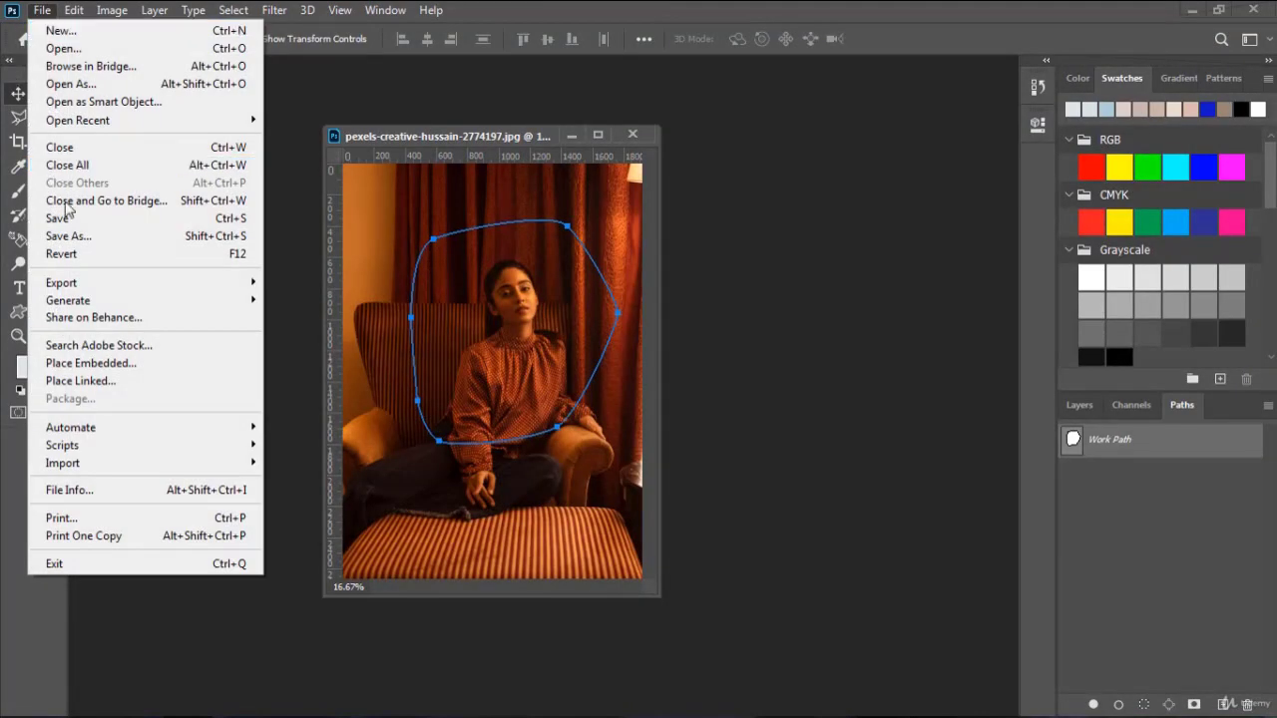
pyautogui.moveTo(125, 290)
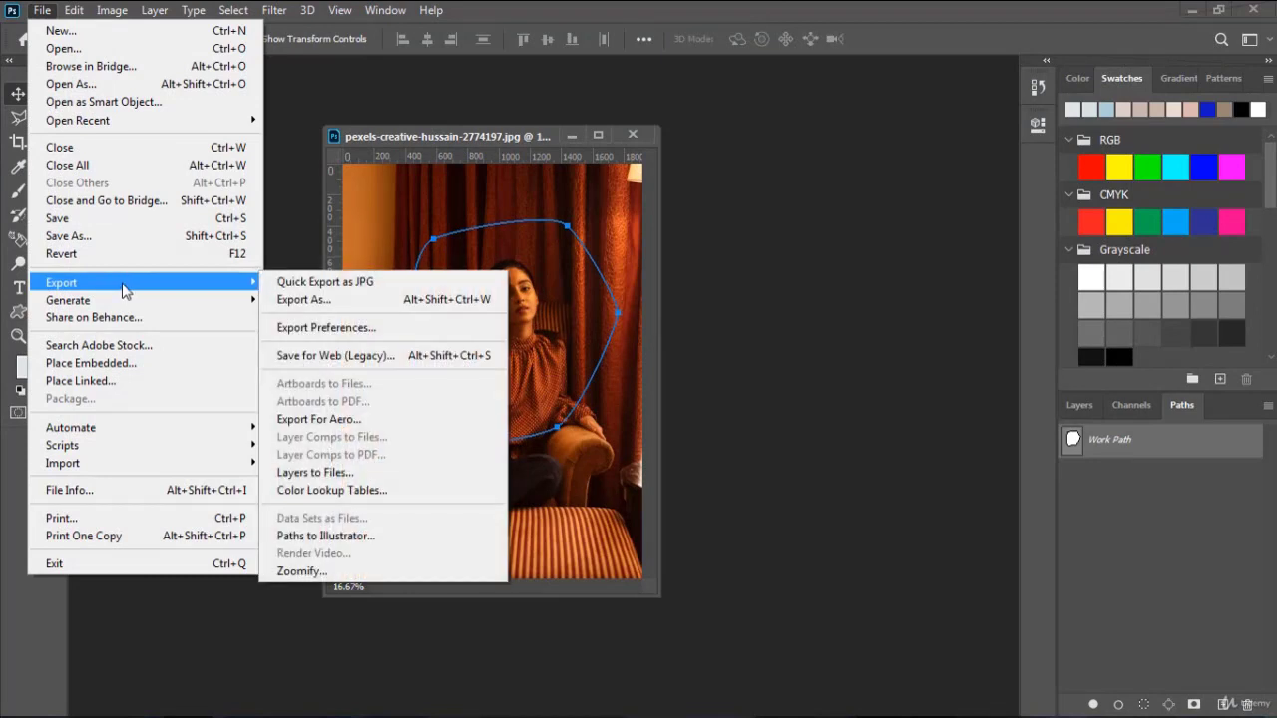
pyautogui.click(384, 572)
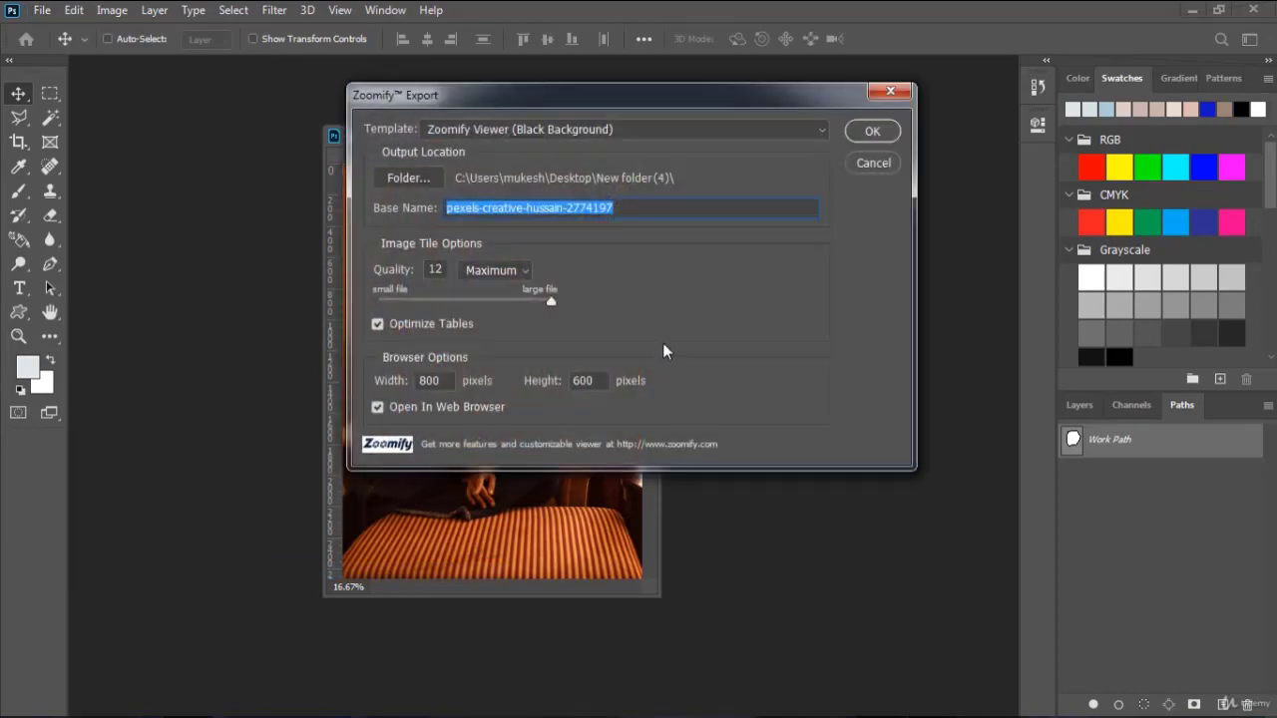
pyautogui.click(860, 165)
# - Check the Generate options available for the portrait, and close its document without saving
pyautogui.click(44, 14)
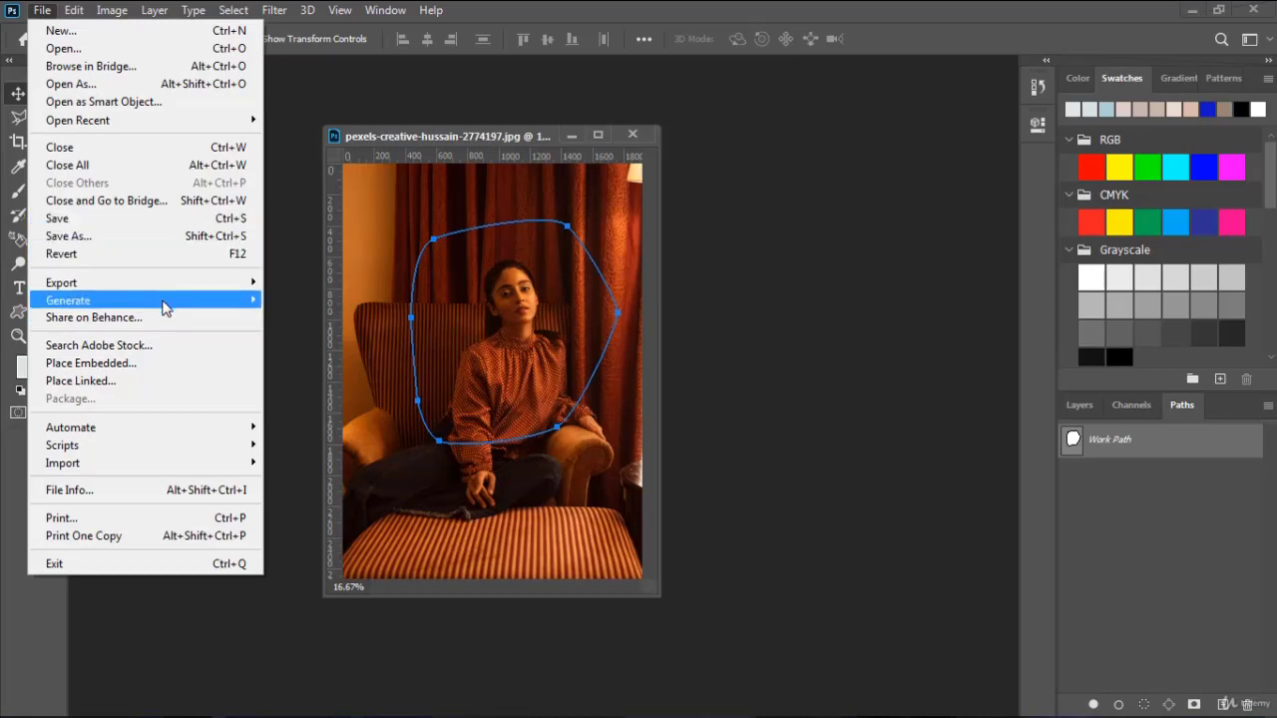
pyautogui.moveTo(164, 308)
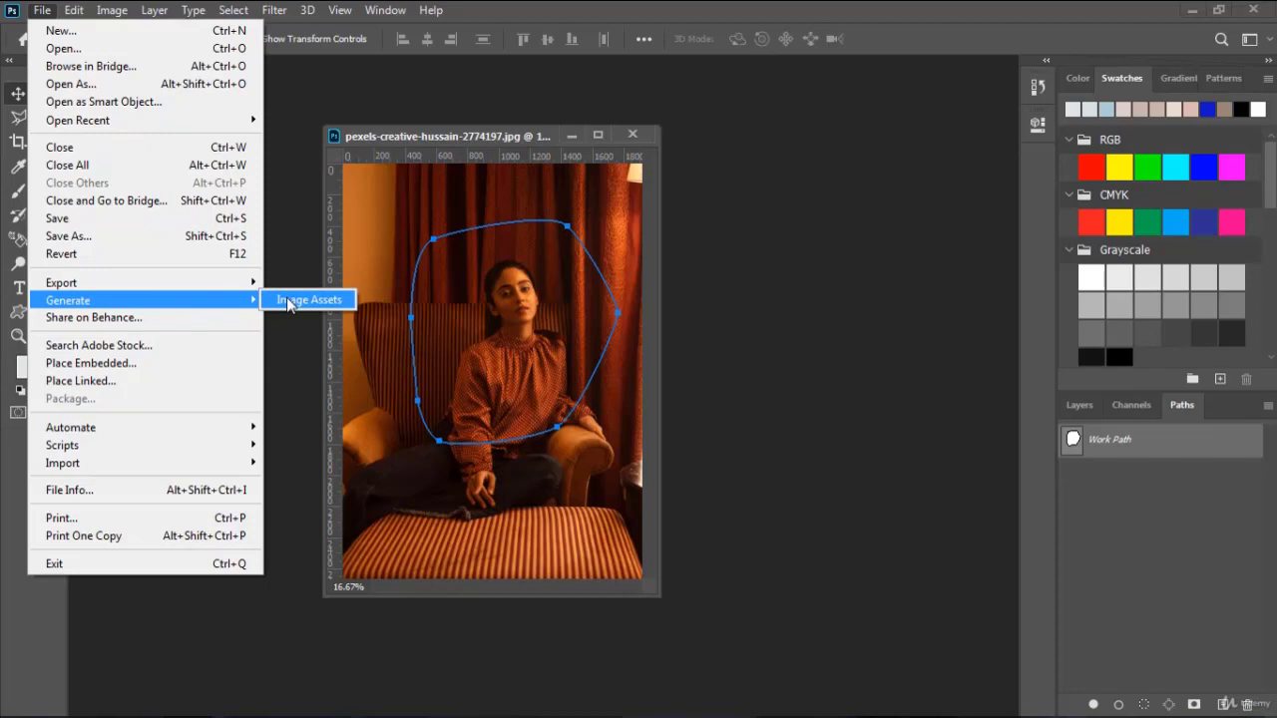
pyautogui.click(530, 288)
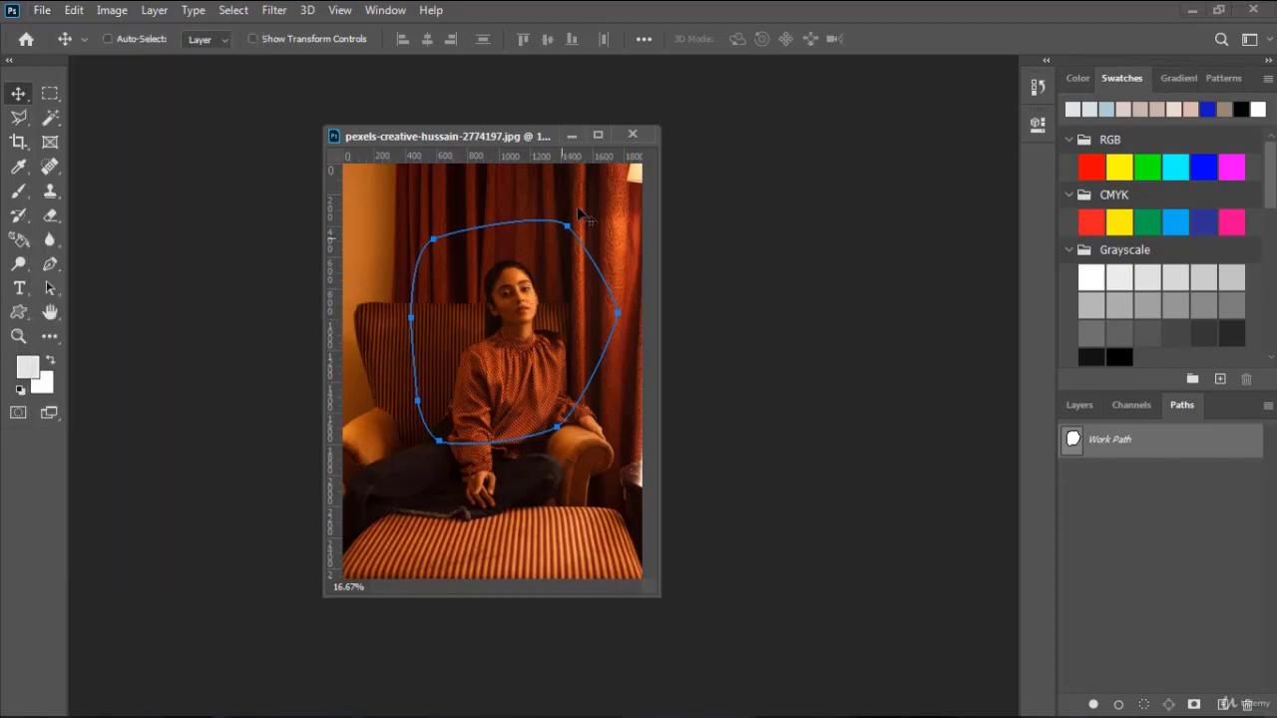
pyautogui.click(631, 135)
pyautogui.click(613, 287)
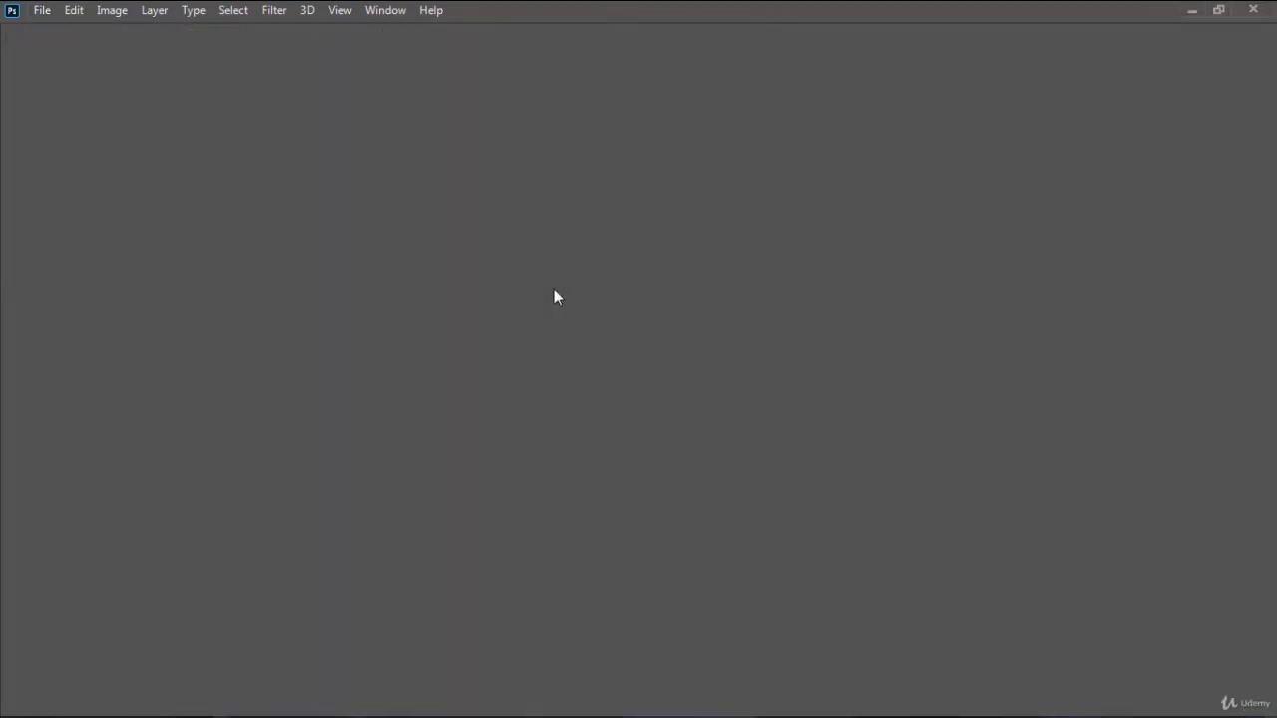
# - Open the pexels-pixabay-33129 popcorn image and convert its locked Background into a regular layer
pyautogui.click(45, 10)
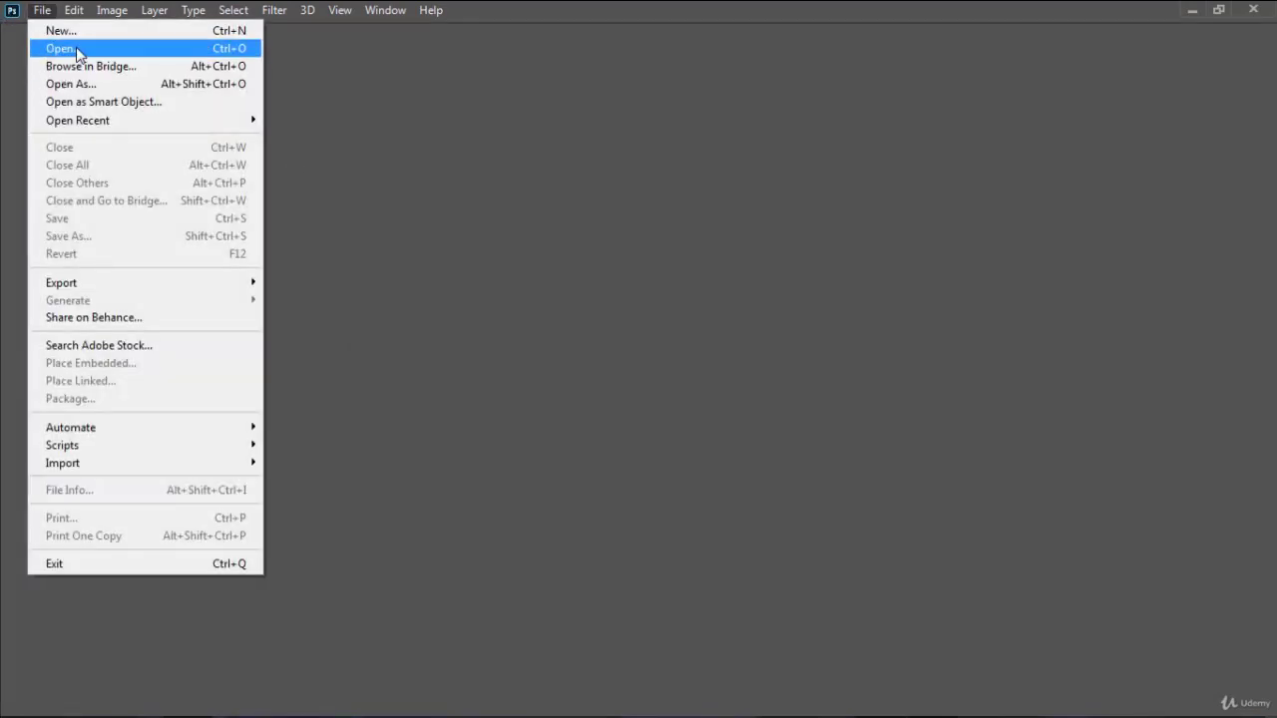
pyautogui.click(78, 52)
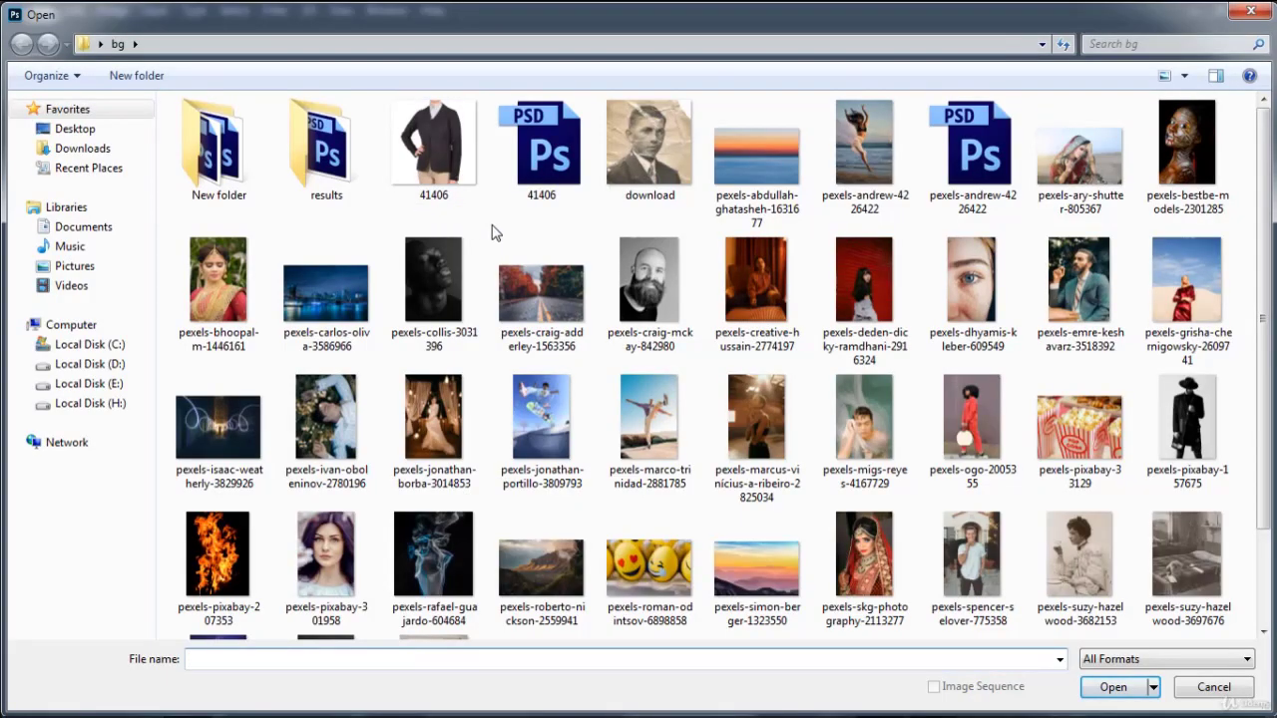
pyautogui.doubleClick(1075, 417)
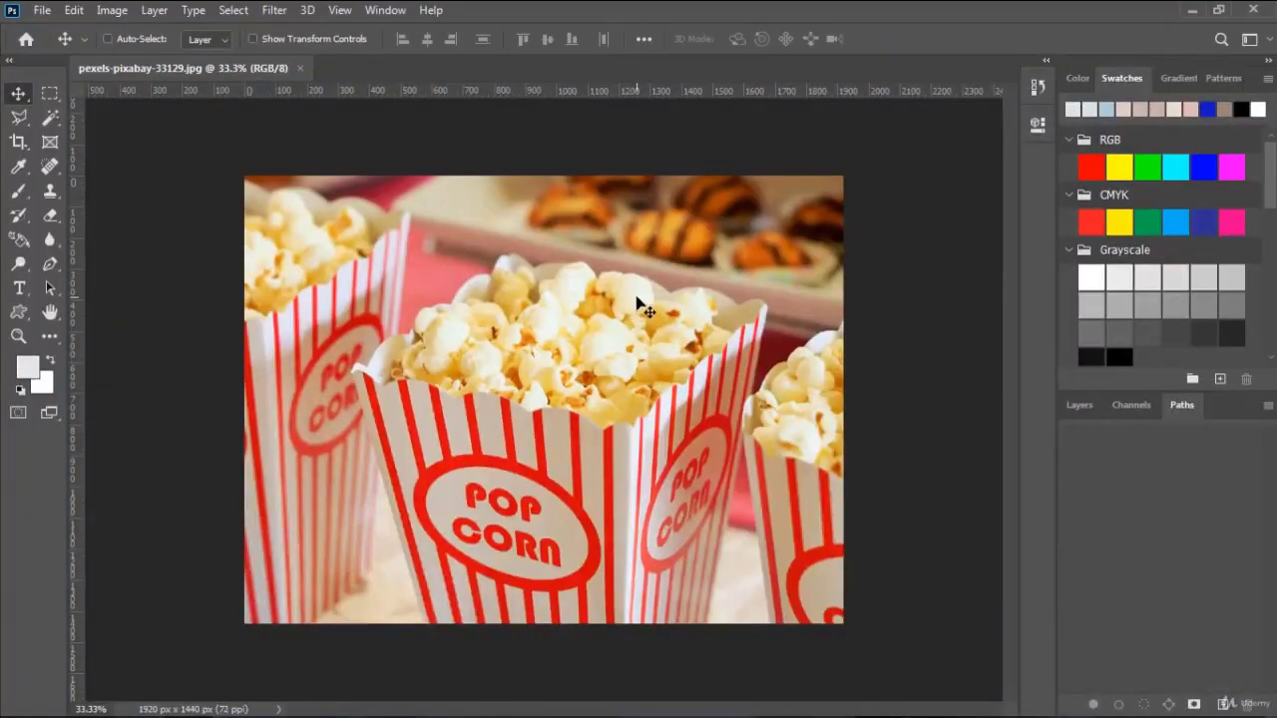
pyautogui.click(1079, 410)
pyautogui.doubleClick(1195, 519)
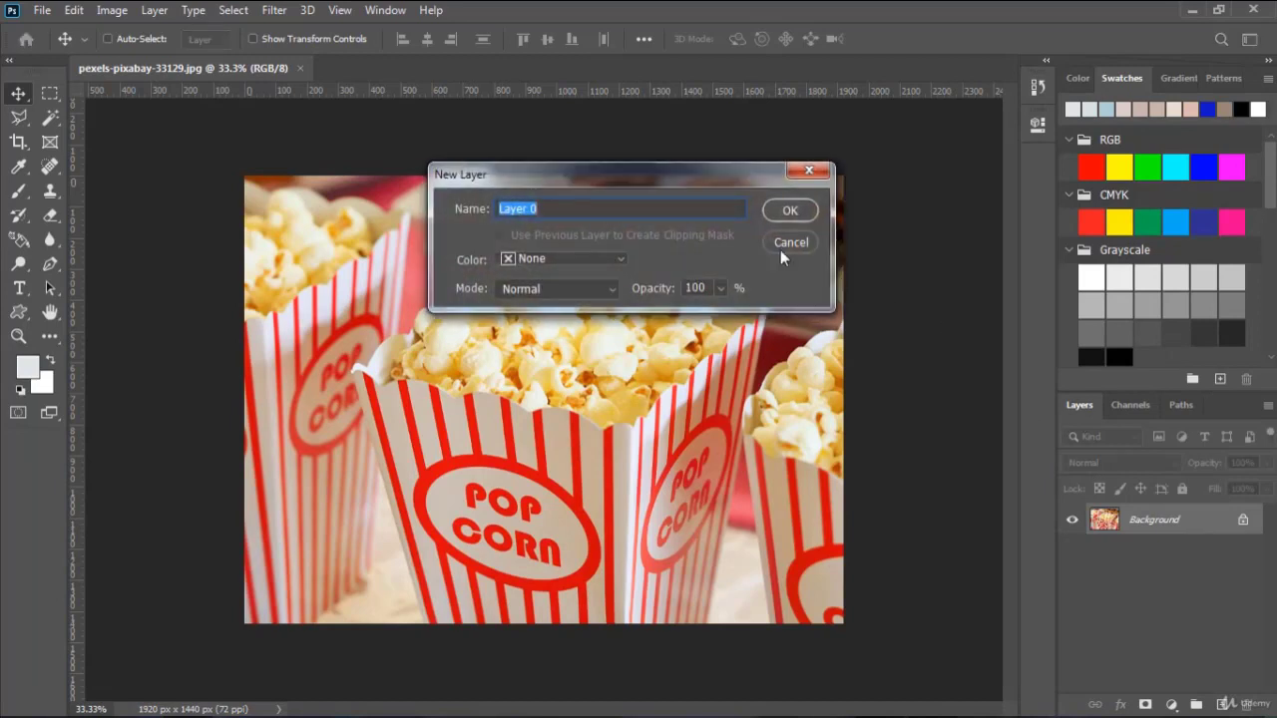
pyautogui.click(790, 212)
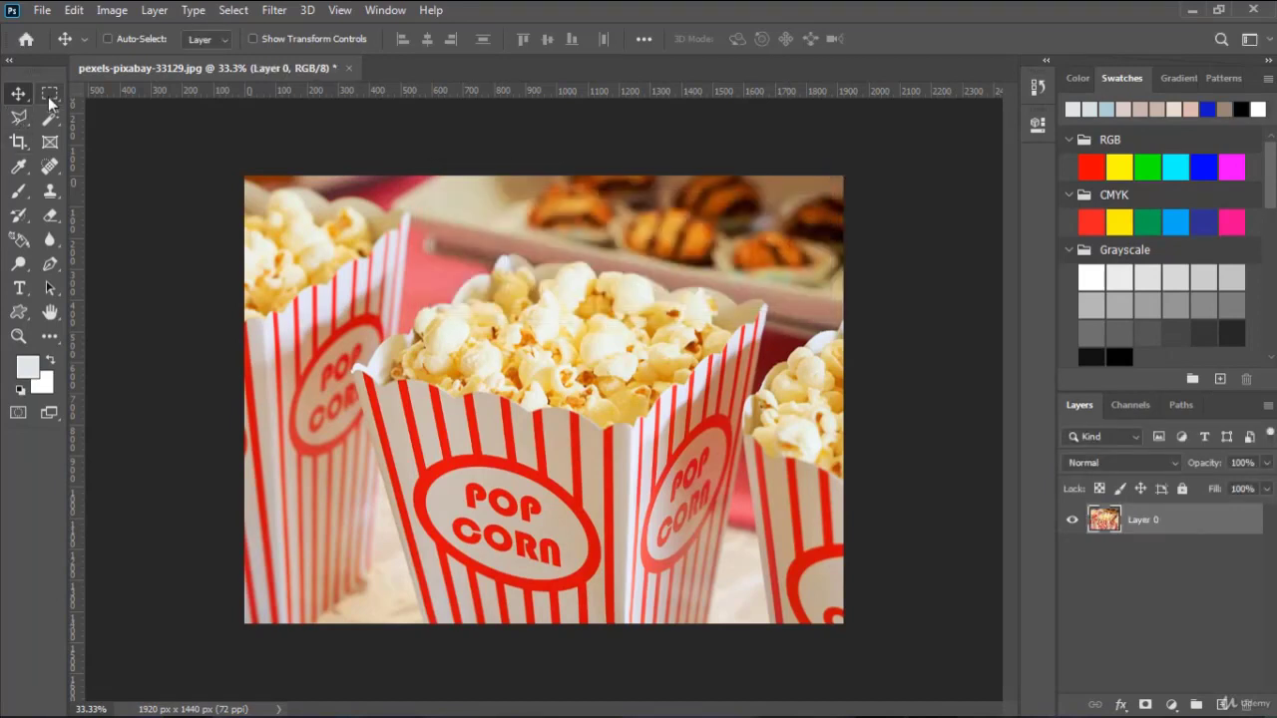
# - Outline the front box's oval POP CORN label with the Polygonal Lasso and copy it to a new layer
pyautogui.click(24, 119)
pyautogui.click(90, 116)
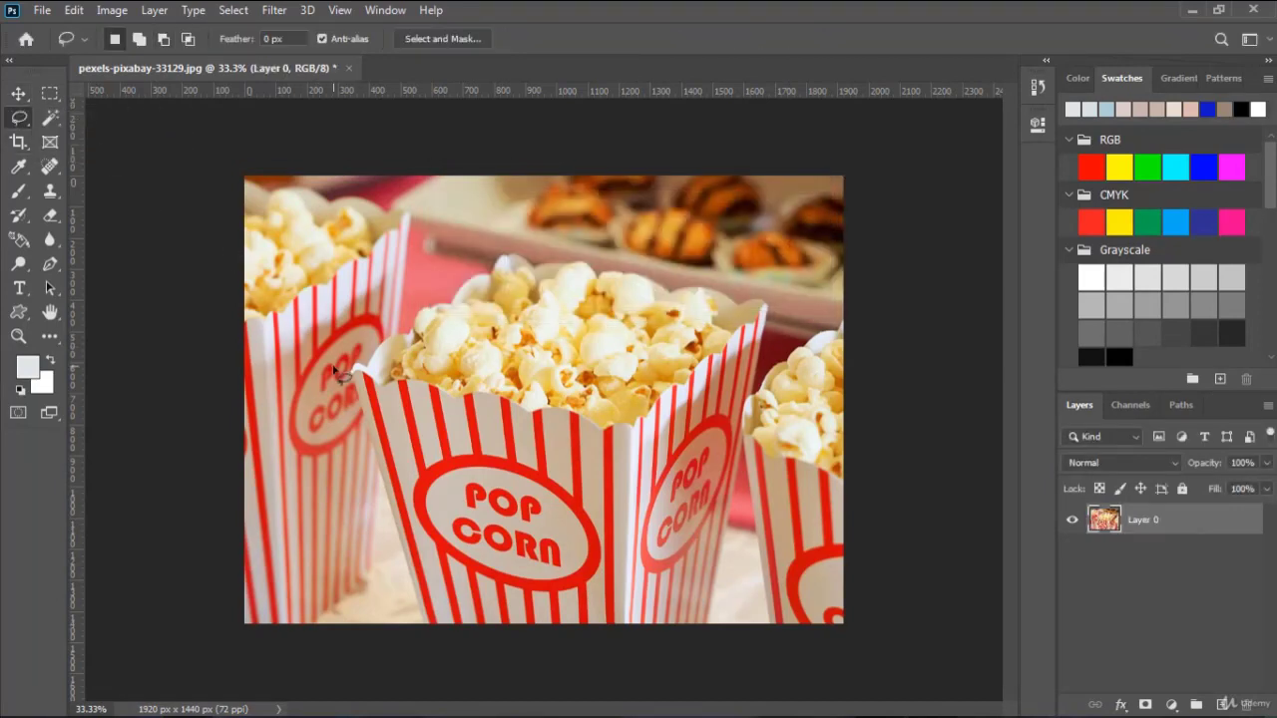
pyautogui.click(24, 120)
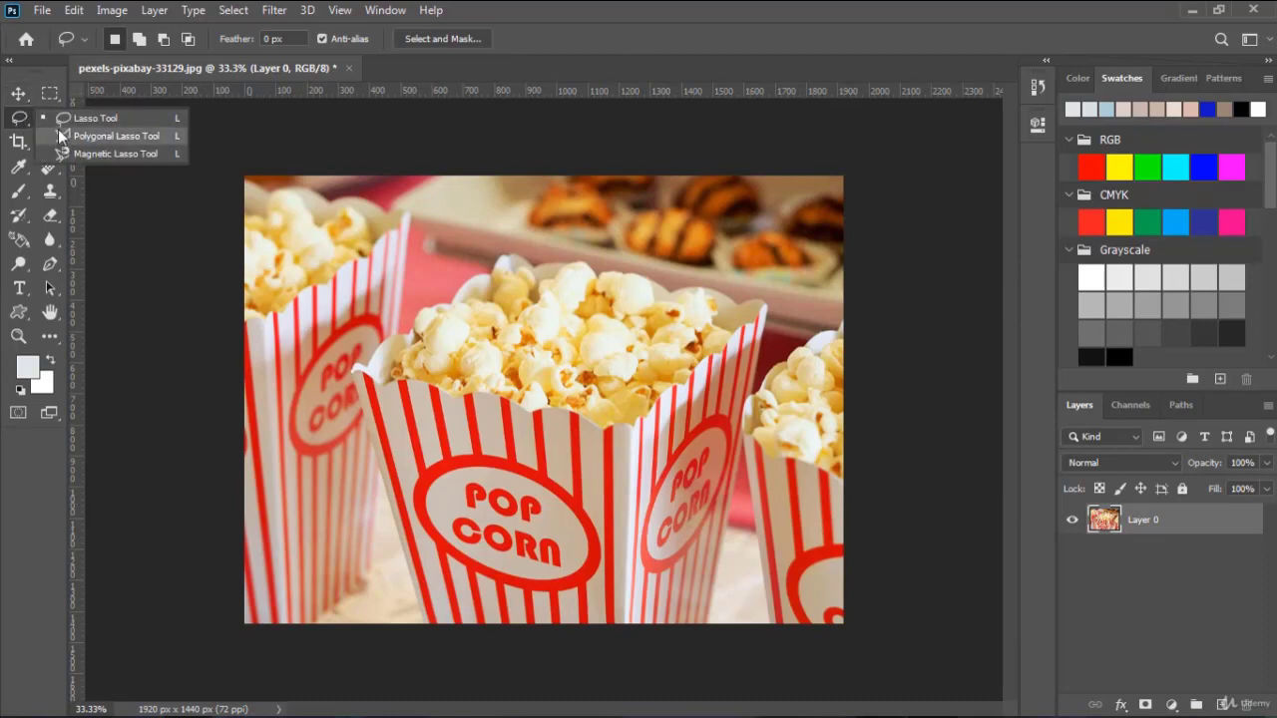
pyautogui.click(70, 141)
pyautogui.click(540, 466)
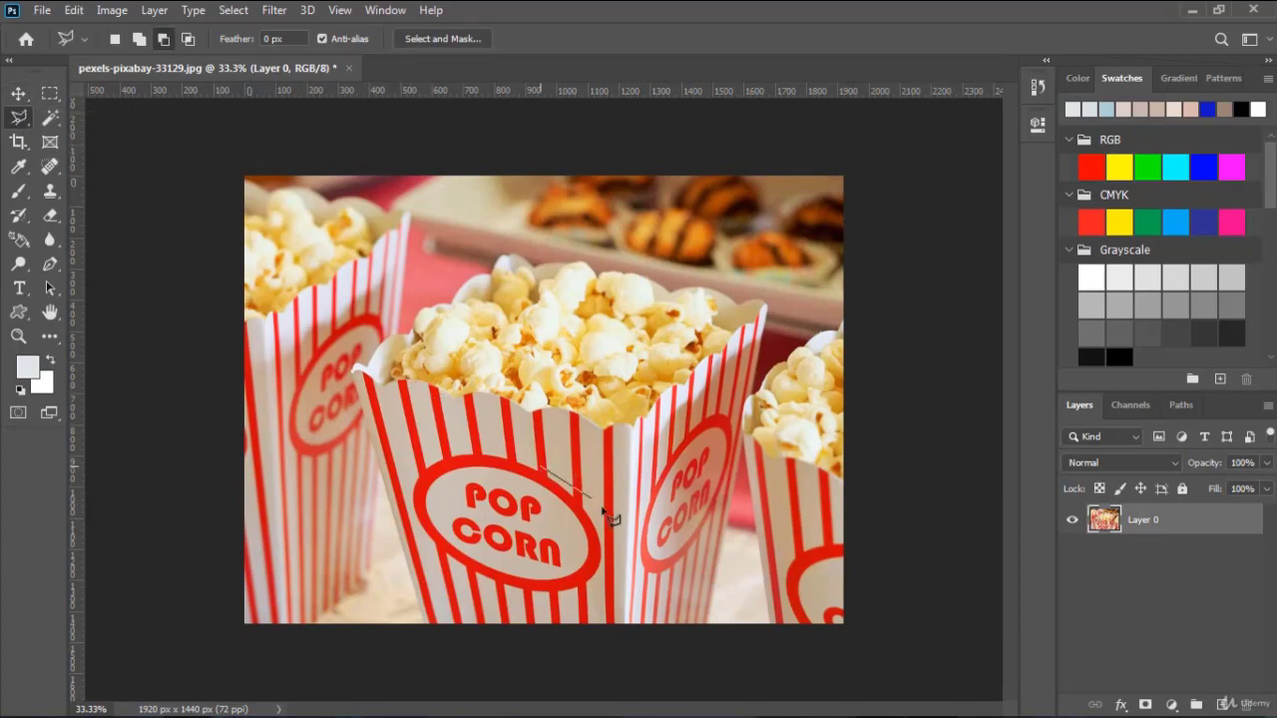
pyautogui.click(574, 493)
pyautogui.click(596, 524)
pyautogui.click(602, 555)
pyautogui.click(600, 585)
pyautogui.click(569, 596)
pyautogui.click(532, 594)
pyautogui.click(476, 576)
pyautogui.click(445, 557)
pyautogui.click(408, 522)
pyautogui.click(411, 495)
pyautogui.click(418, 464)
pyautogui.click(454, 455)
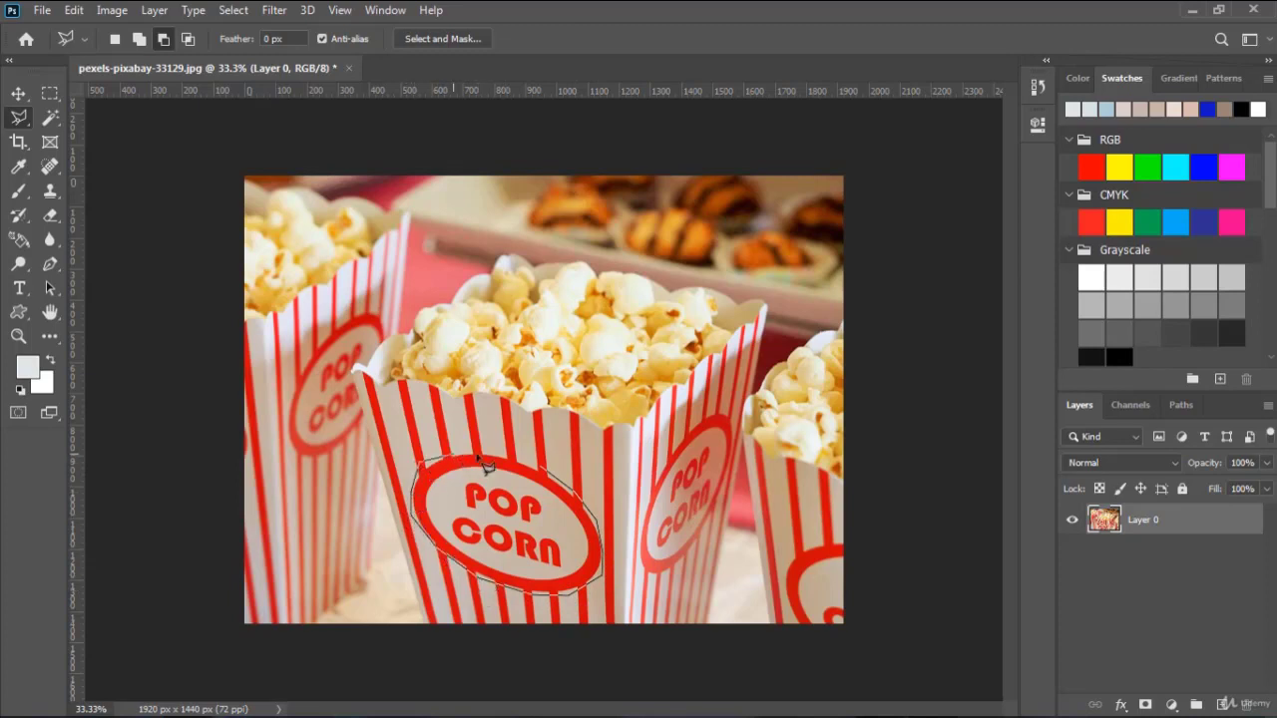
pyautogui.click(486, 455)
pyautogui.click(531, 464)
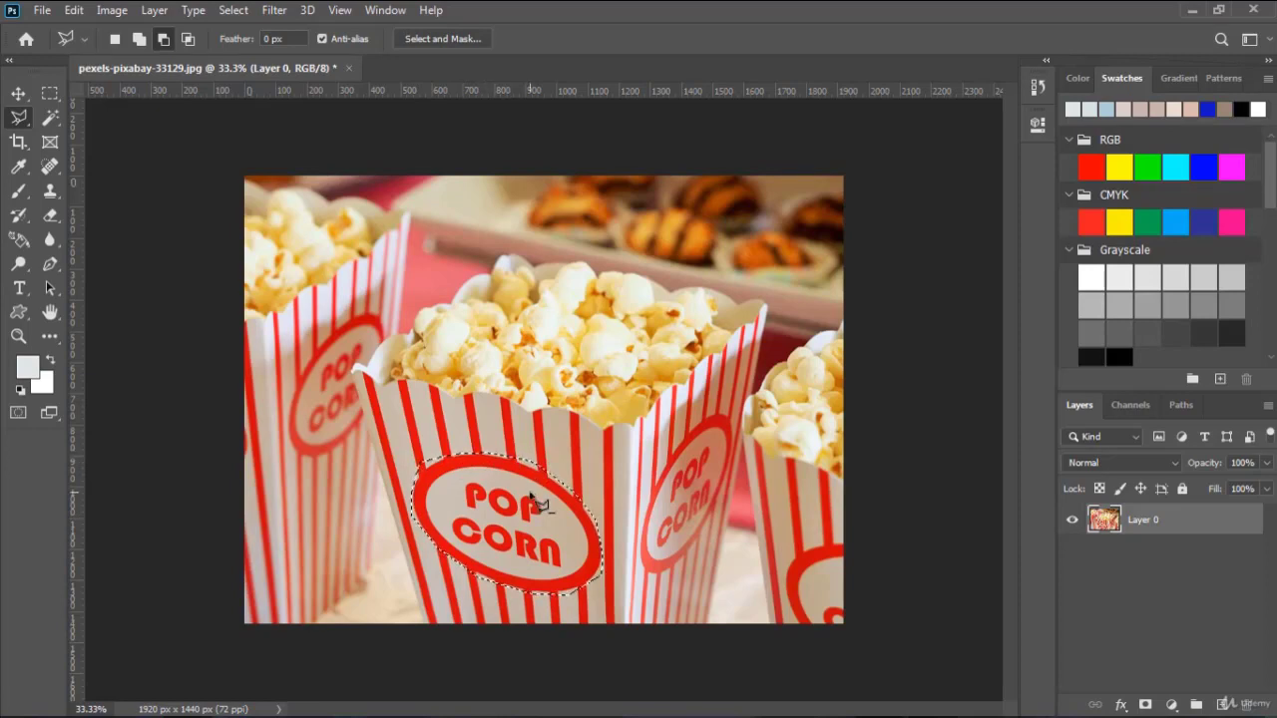
pyautogui.hotkey('ctrl', 'j')
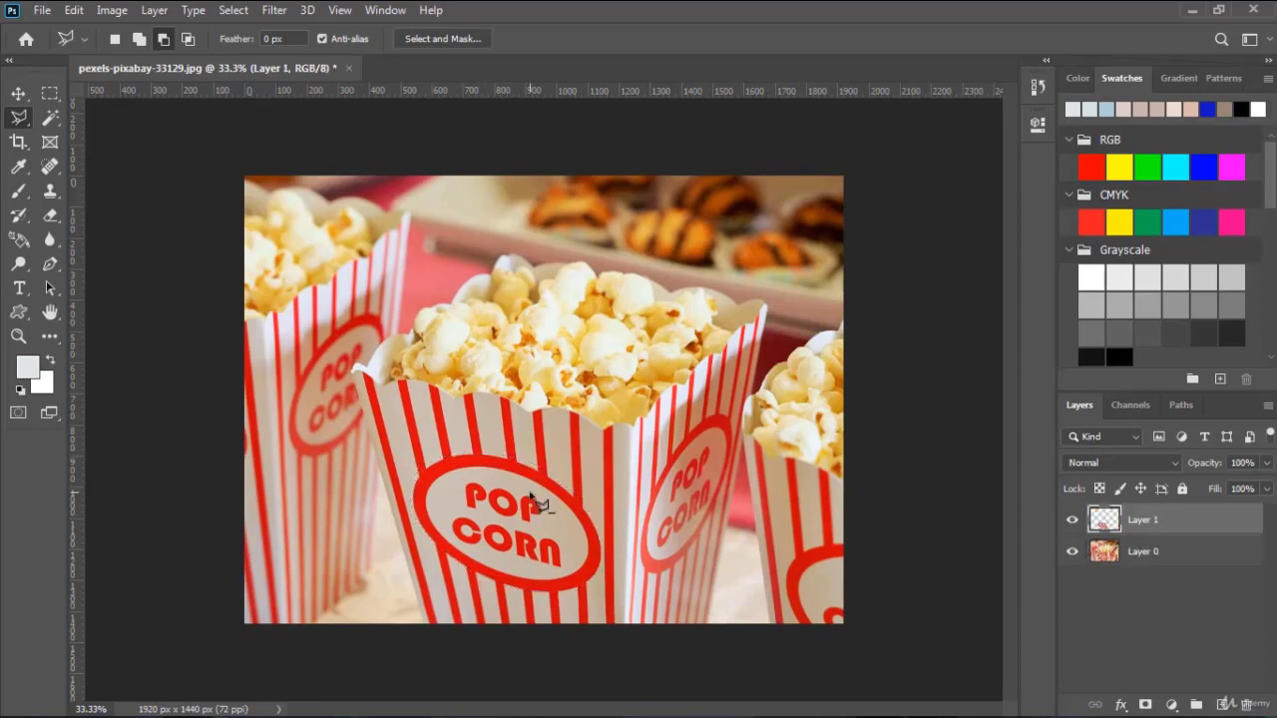
# - Toggle the visibility of both layers to check the copied label on its own
pyautogui.click(1067, 521)
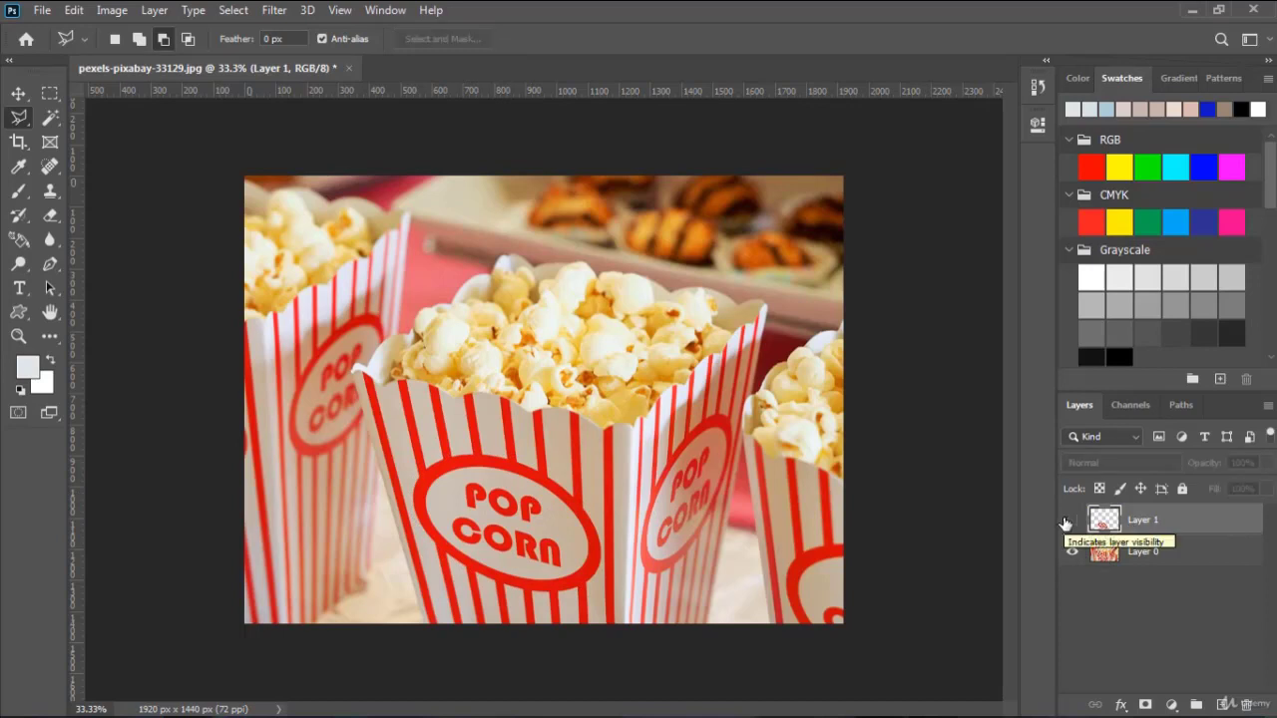
pyautogui.click(1072, 552)
pyautogui.click(1071, 521)
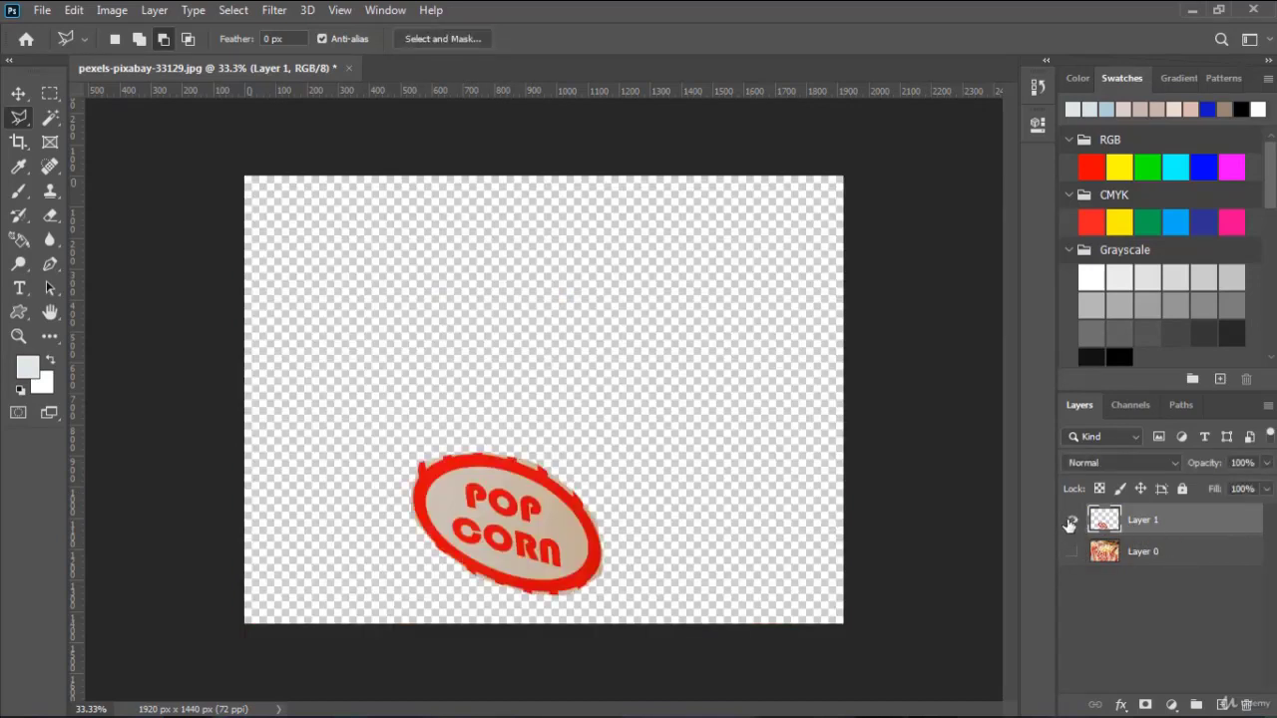
pyautogui.click(1073, 552)
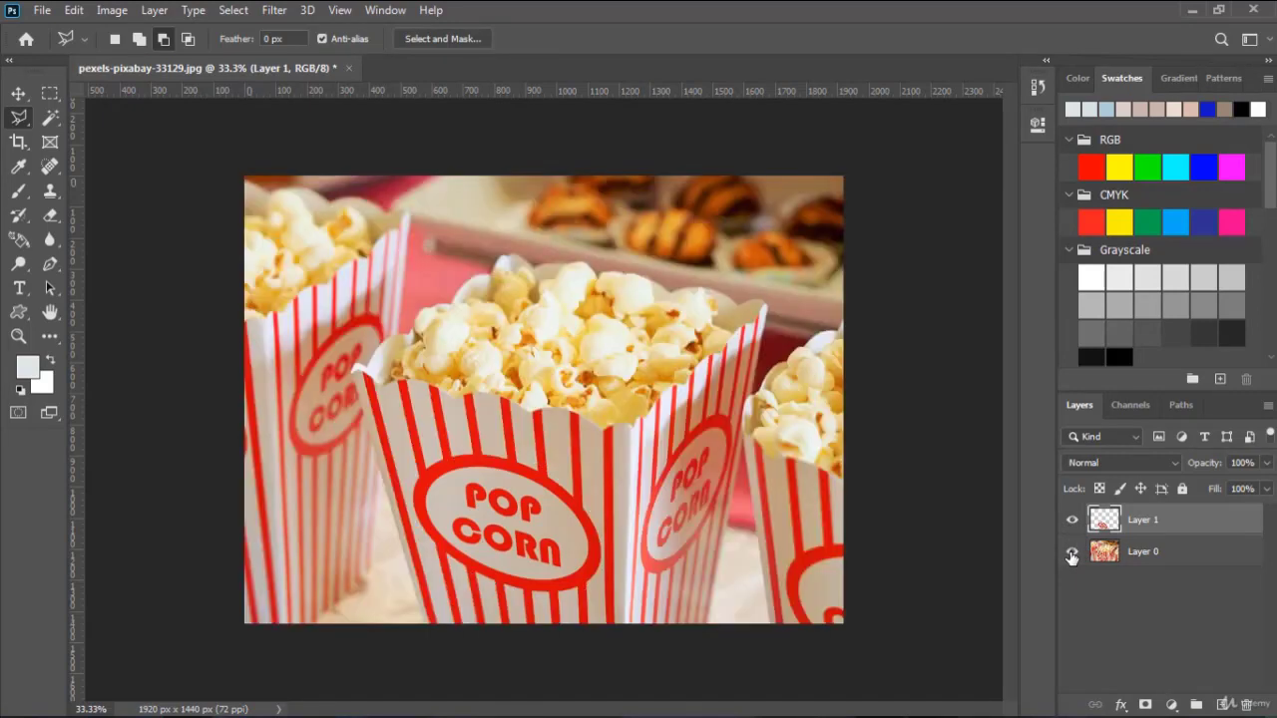
# - Outline the popcorn at the top of the front box on Layer 0, copy it to a new layer, and check the cutout
pyautogui.click(1146, 552)
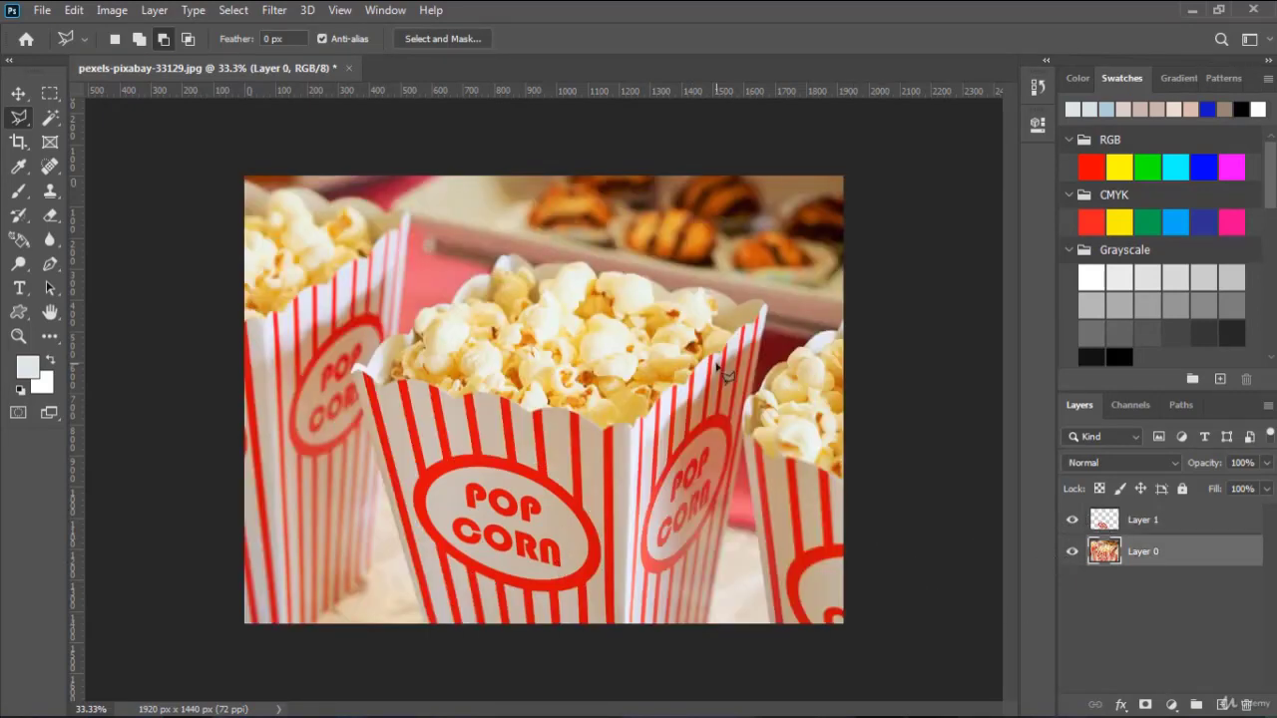
pyautogui.click(764, 337)
pyautogui.click(625, 436)
pyautogui.click(357, 379)
pyautogui.click(401, 307)
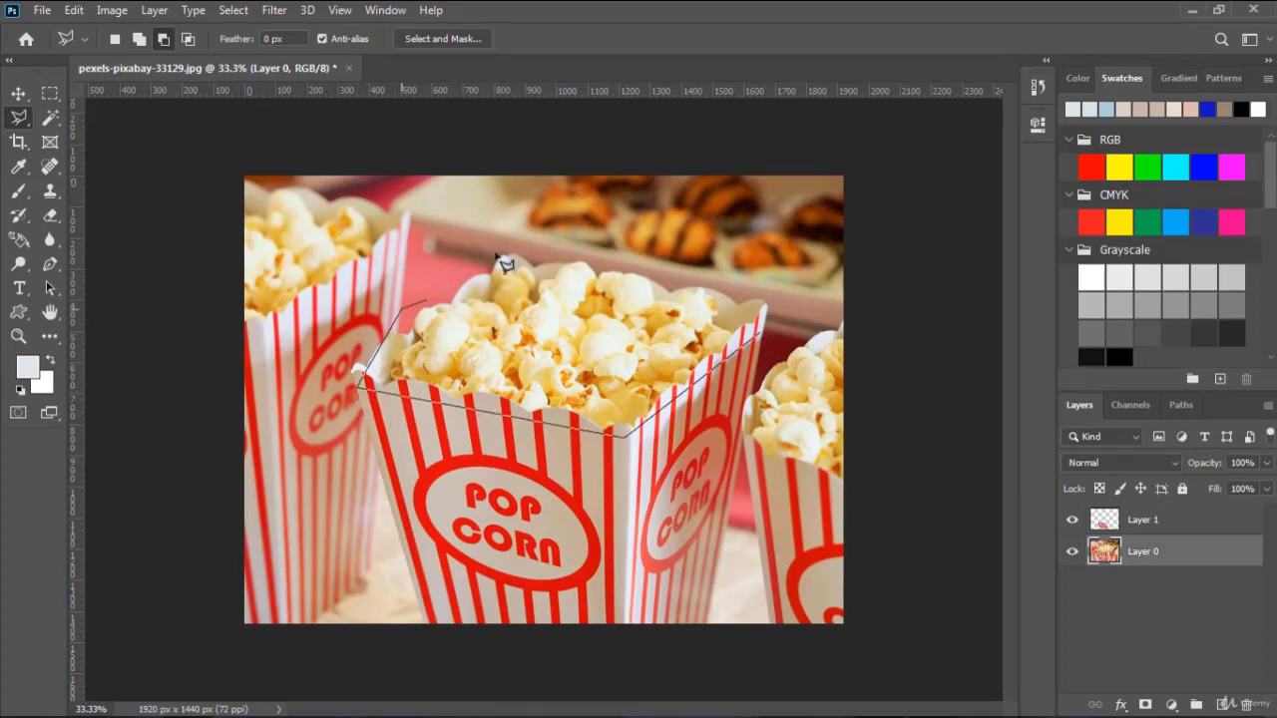
pyautogui.click(521, 240)
pyautogui.doubleClick(776, 299)
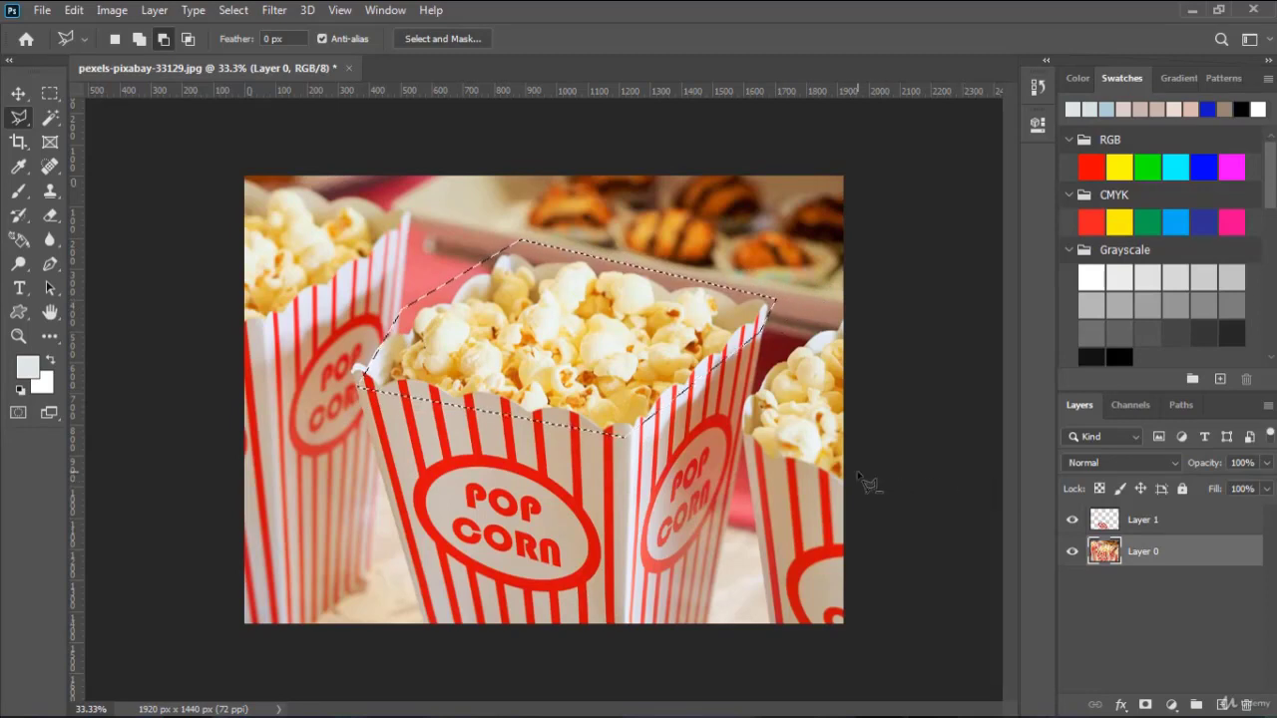
pyautogui.hotkey('ctrl', 'j')
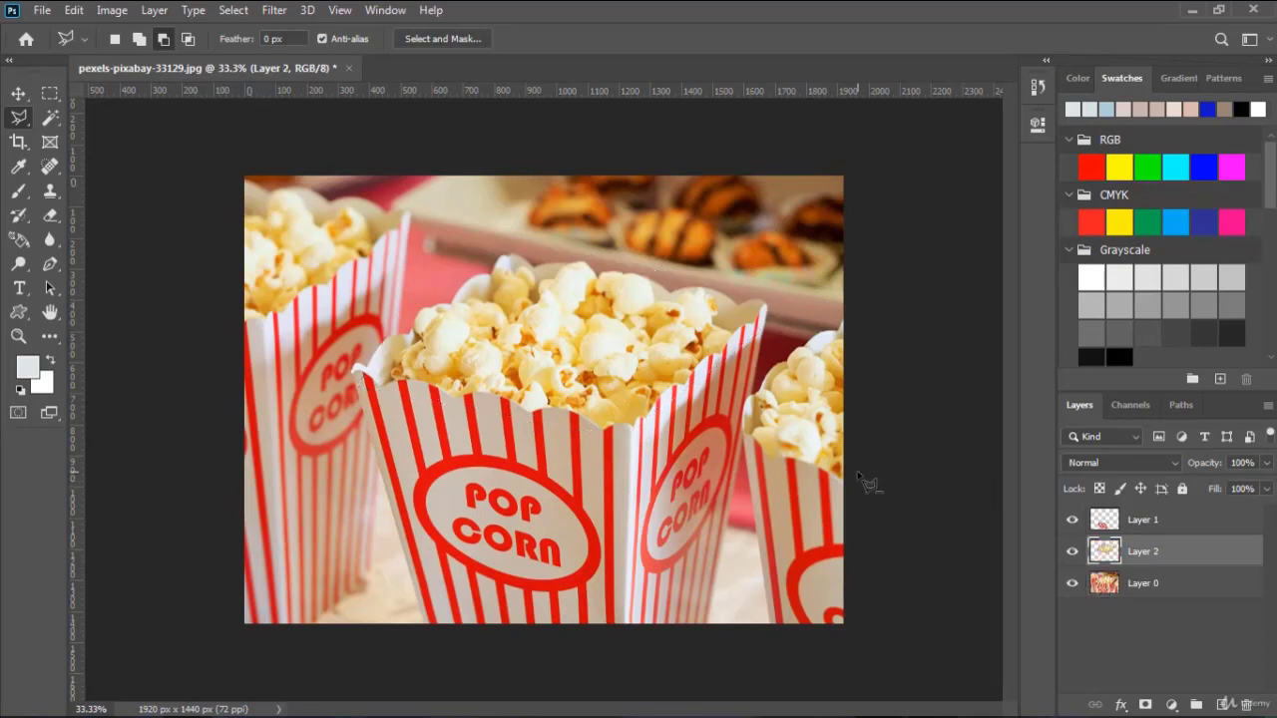
pyautogui.click(1073, 584)
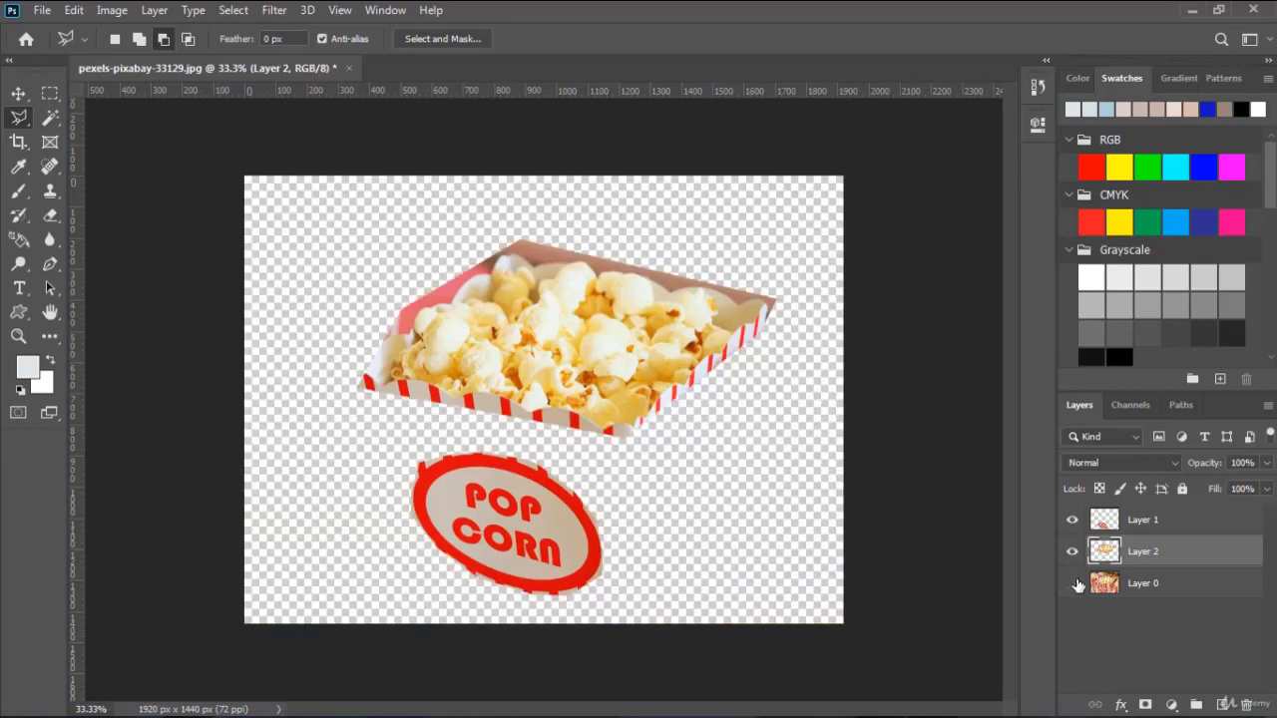
pyautogui.click(1073, 584)
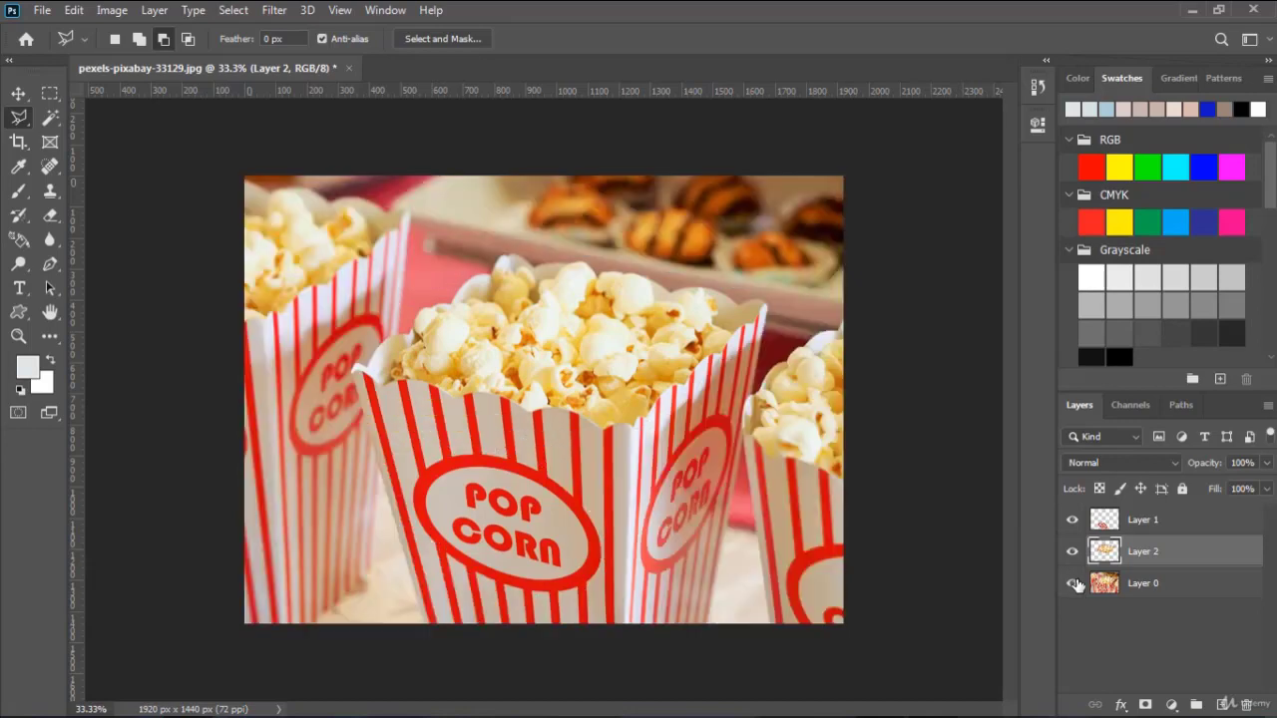
# - Turn on Image Assets generation for the popcorn document
pyautogui.click(30, 92)
pyautogui.click(43, 10)
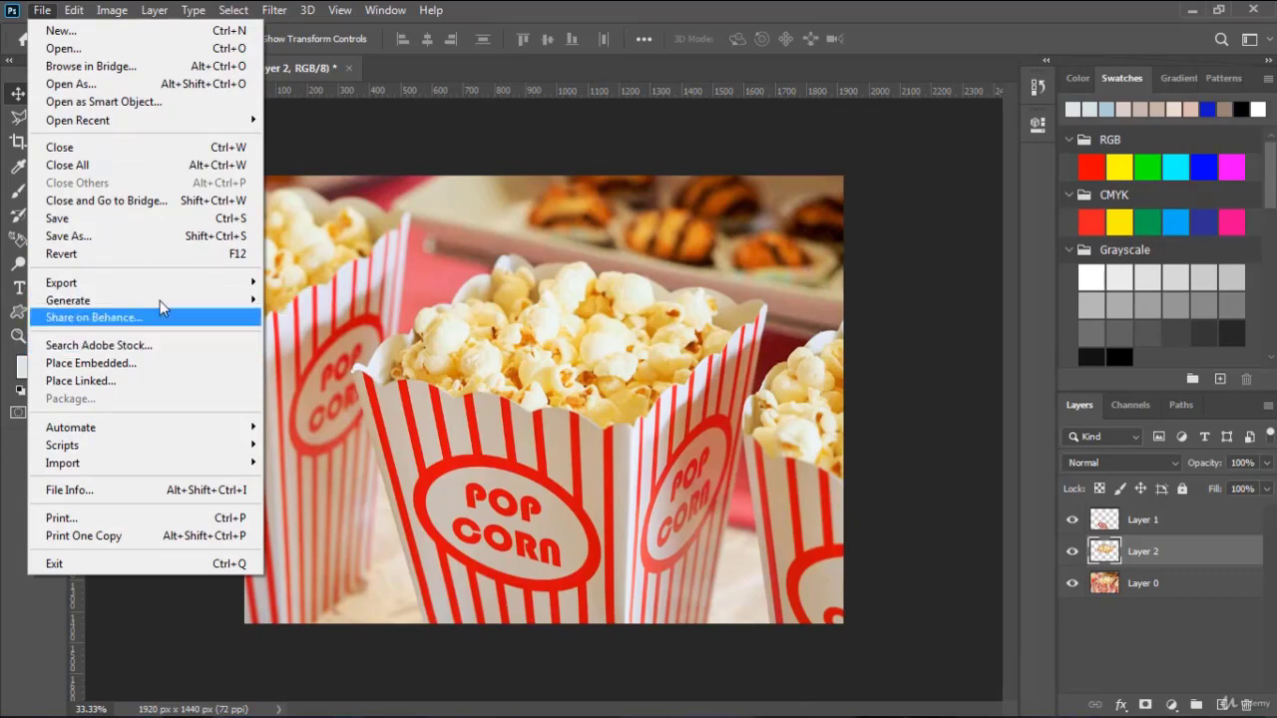
pyautogui.moveTo(160, 301)
pyautogui.click(312, 299)
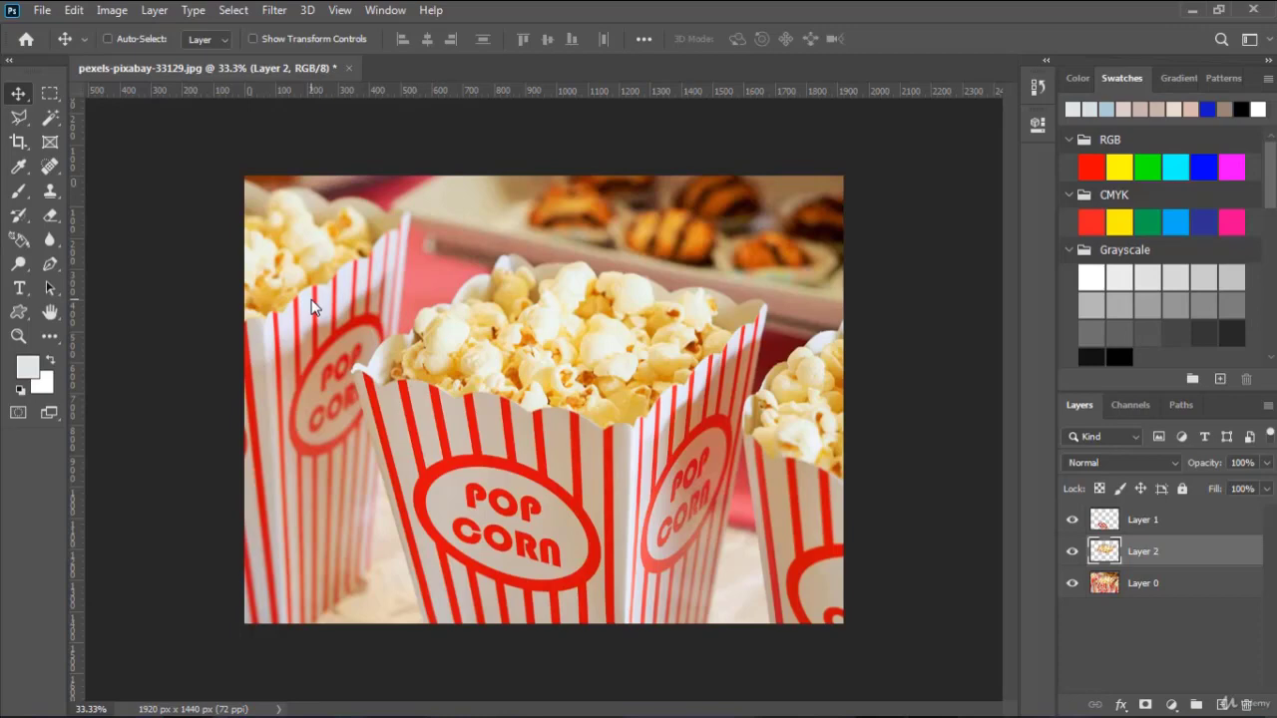
# - Save the layered document as pexels-pixabay-33129 in Photoshop format inside a new Desktop folder named testing
pyautogui.press('ctrl')
pyautogui.hotkey('ctrl', 'shift', 's')
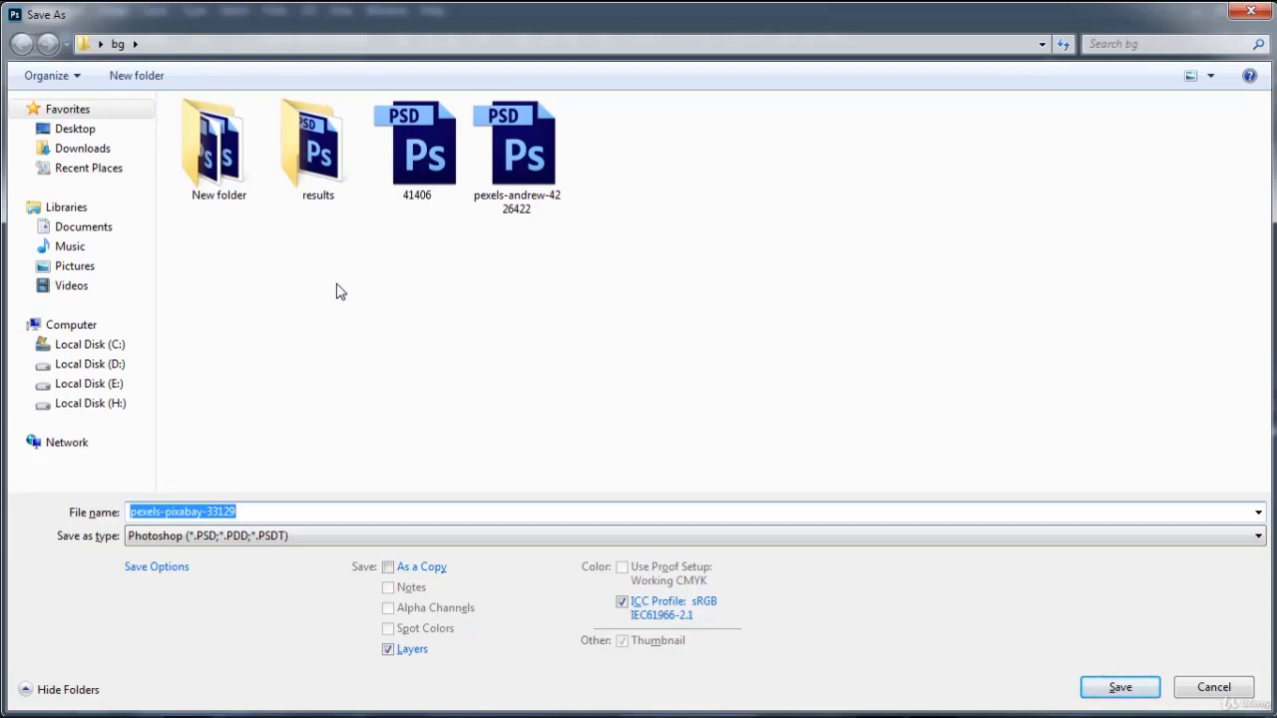
pyautogui.click(117, 133)
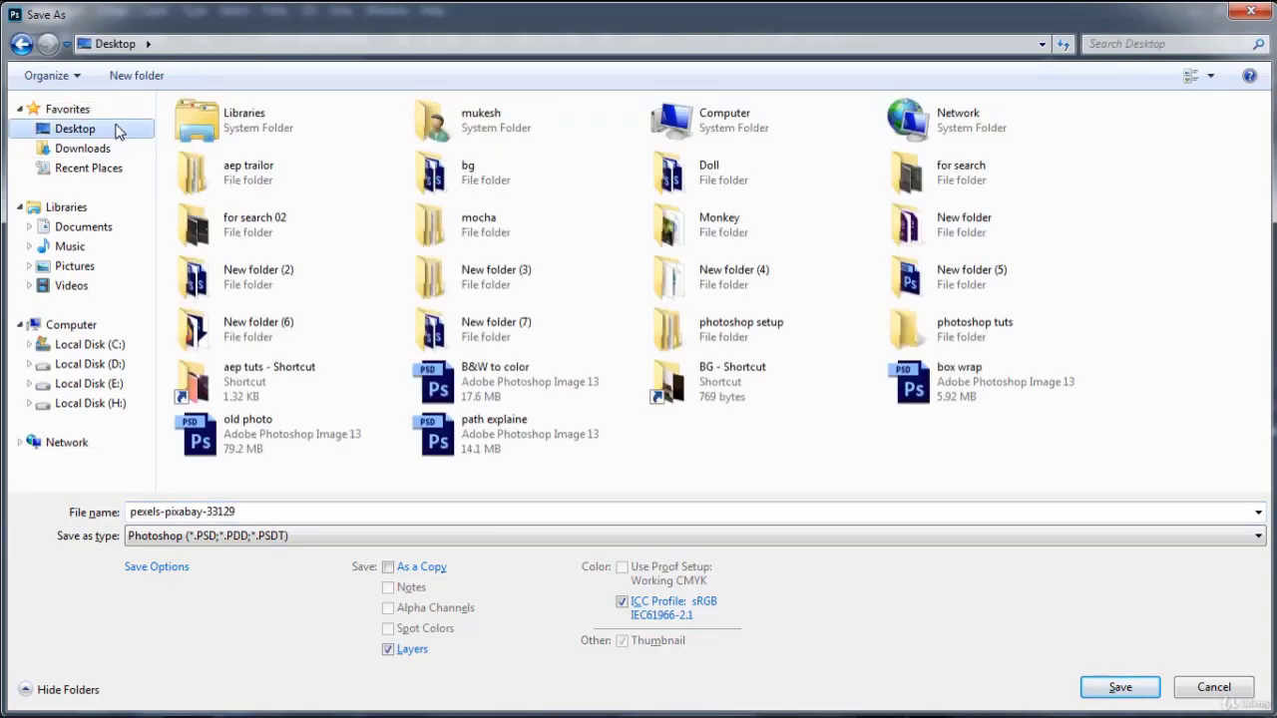
pyautogui.click(137, 75)
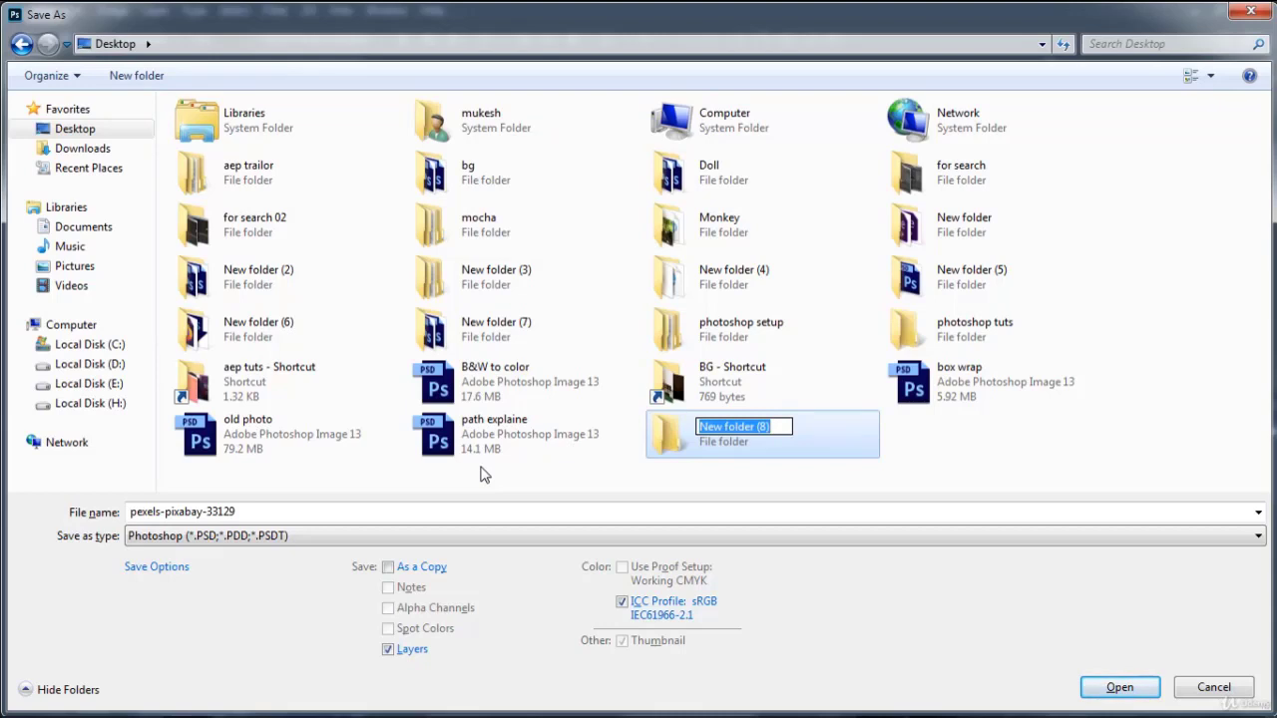
pyautogui.write('te')
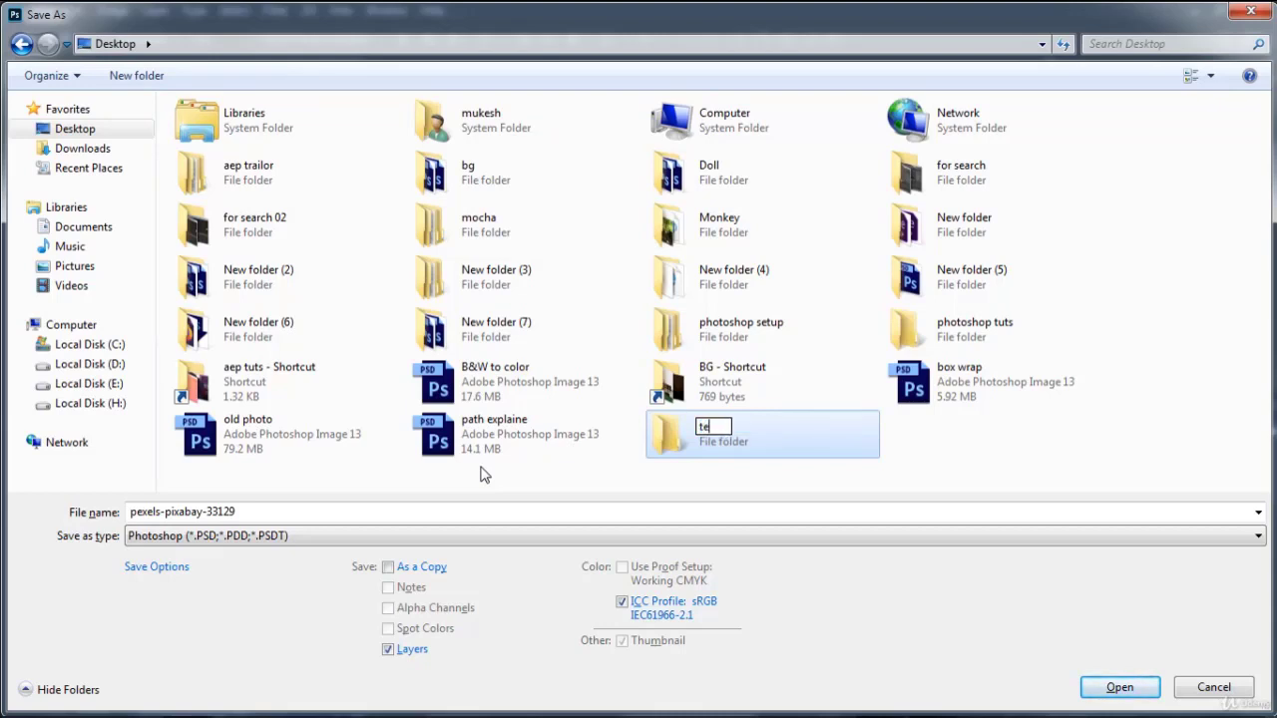
pyautogui.write('sting')
pyautogui.press('Return')
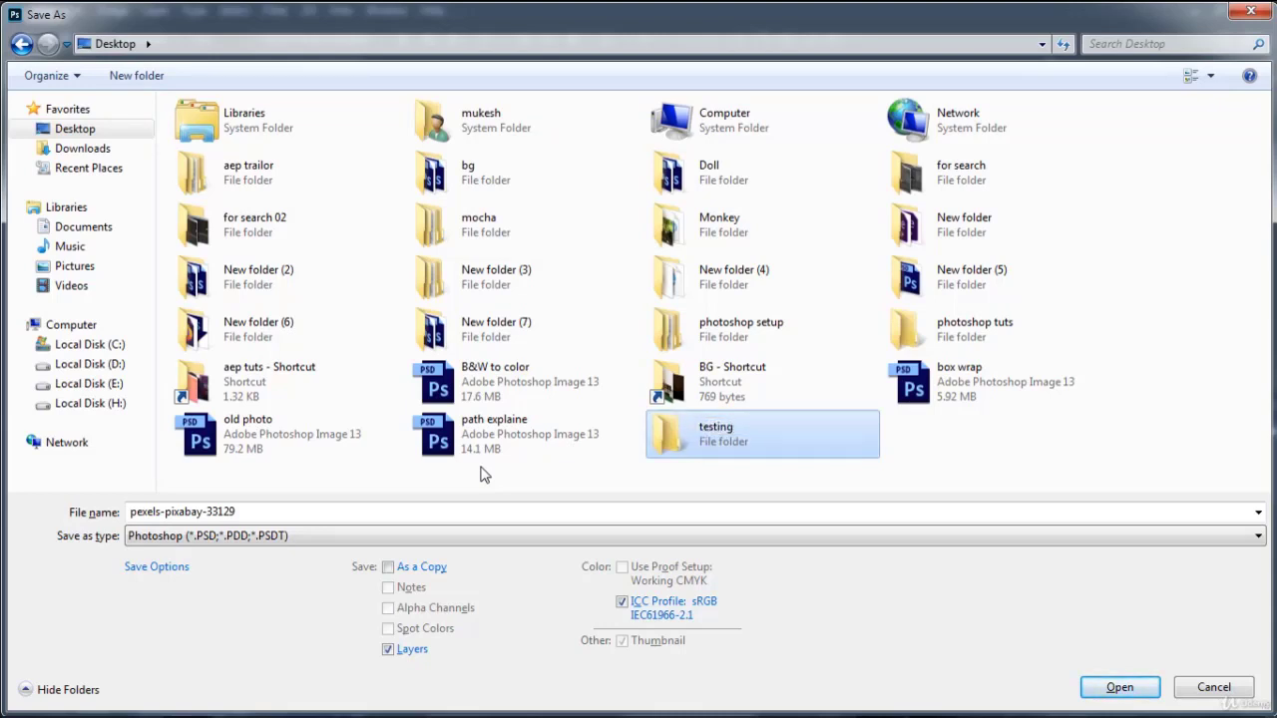
pyautogui.press('Return')
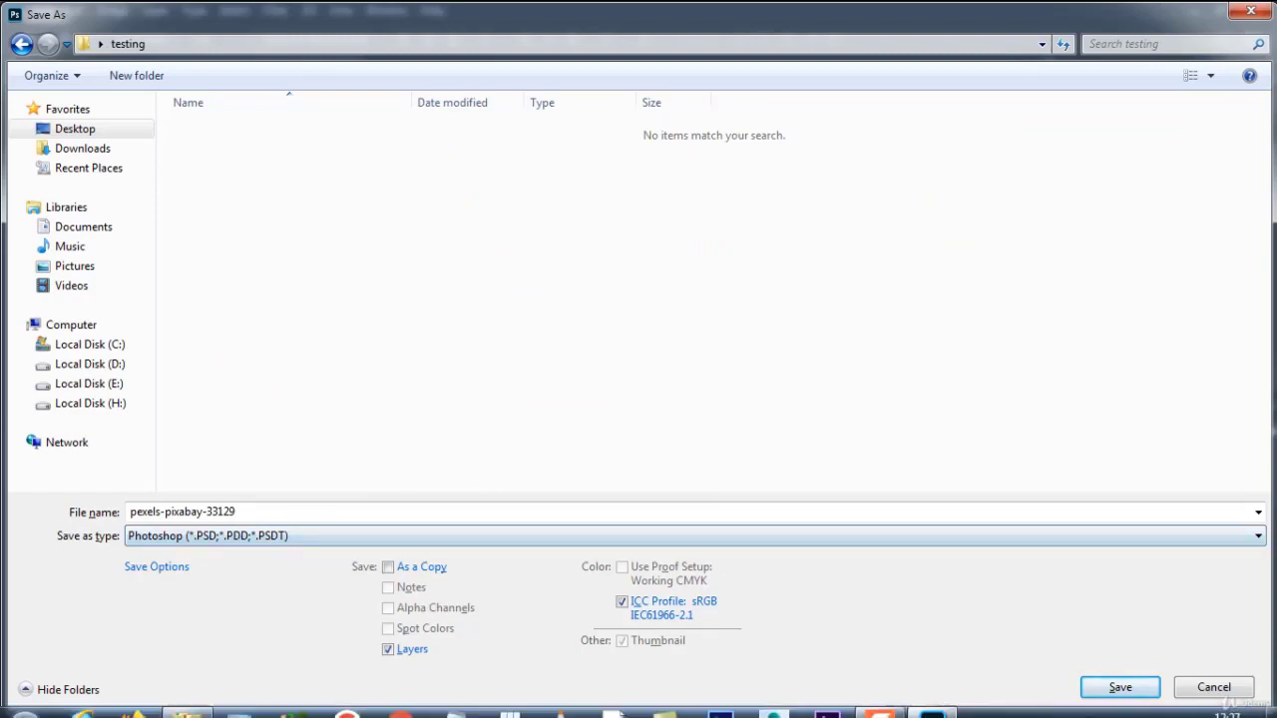
pyautogui.click(1123, 688)
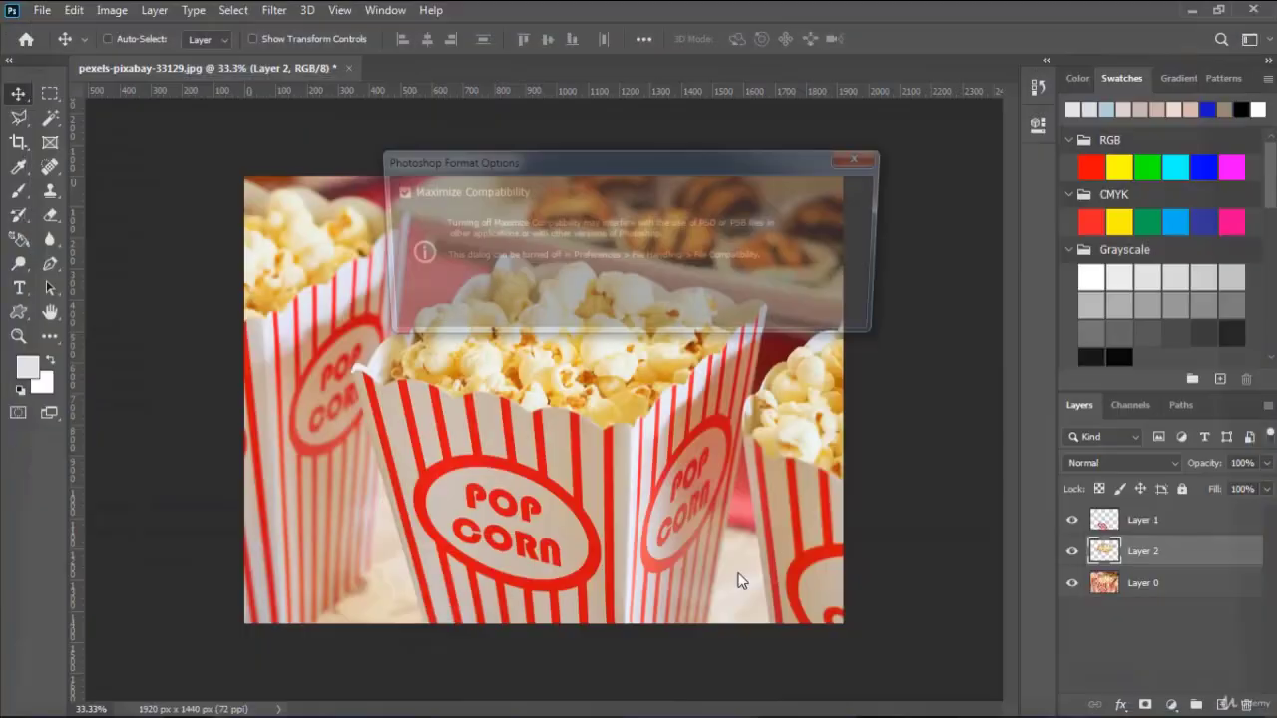
pyautogui.click(864, 197)
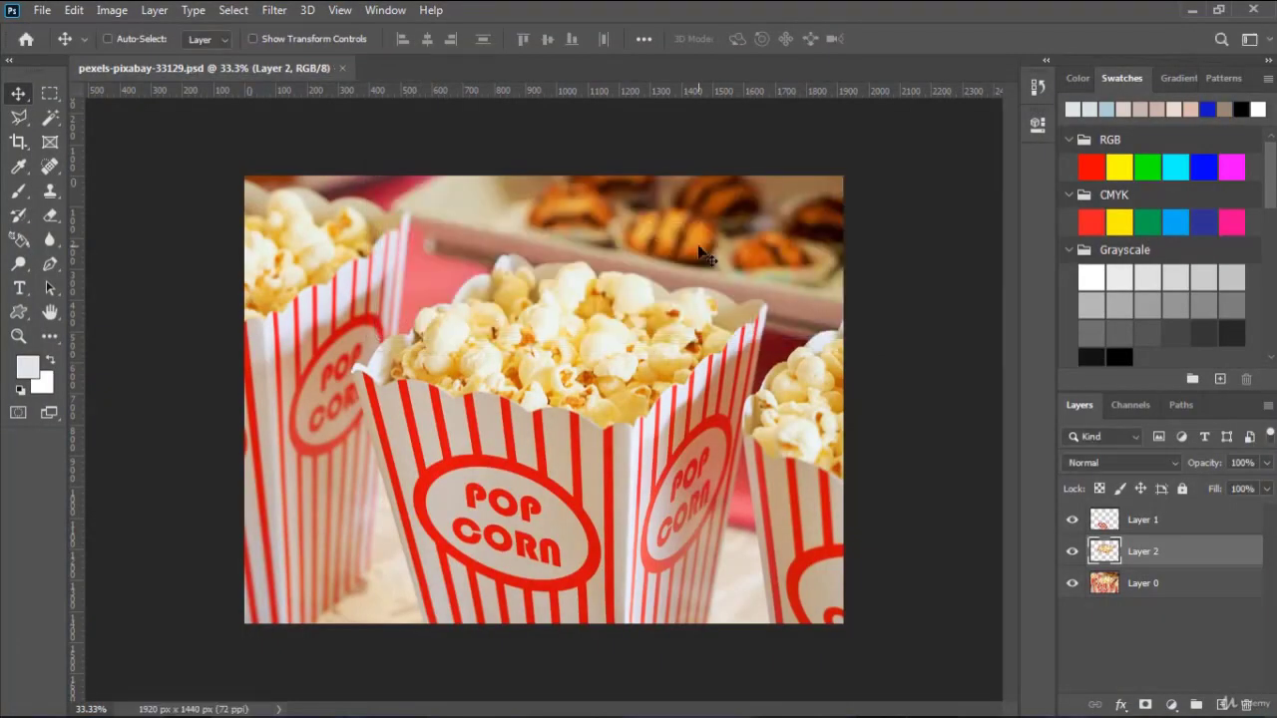
# - Check the saved pexels-pixabay-33129 file in the testing folder on the Desktop, and return to Photoshop
pyautogui.click(1192, 10)
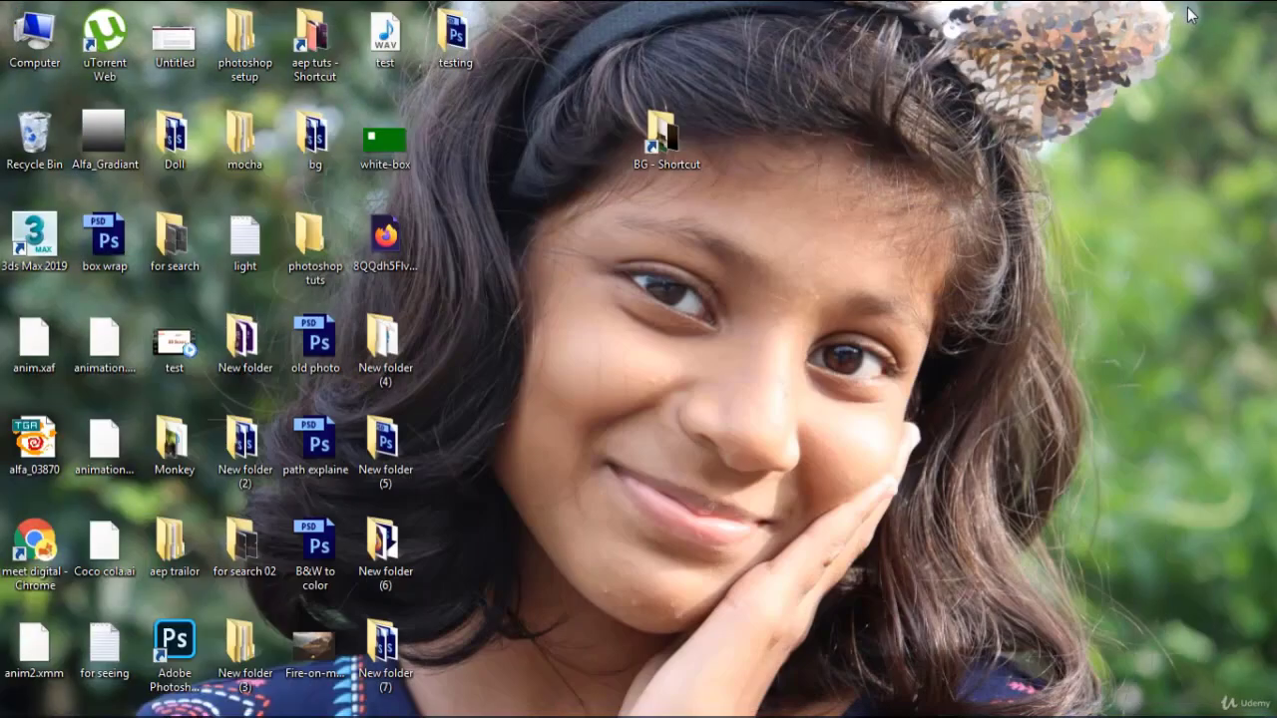
pyautogui.doubleClick(455, 39)
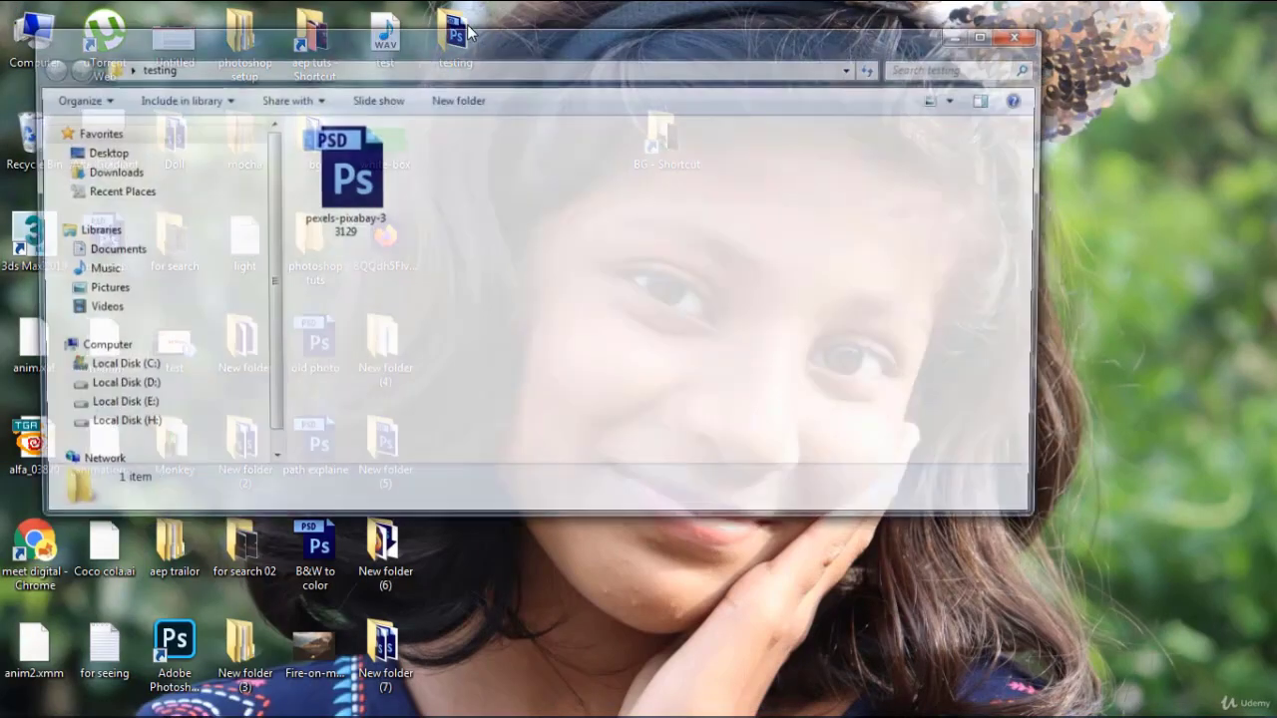
pyautogui.click(345, 202)
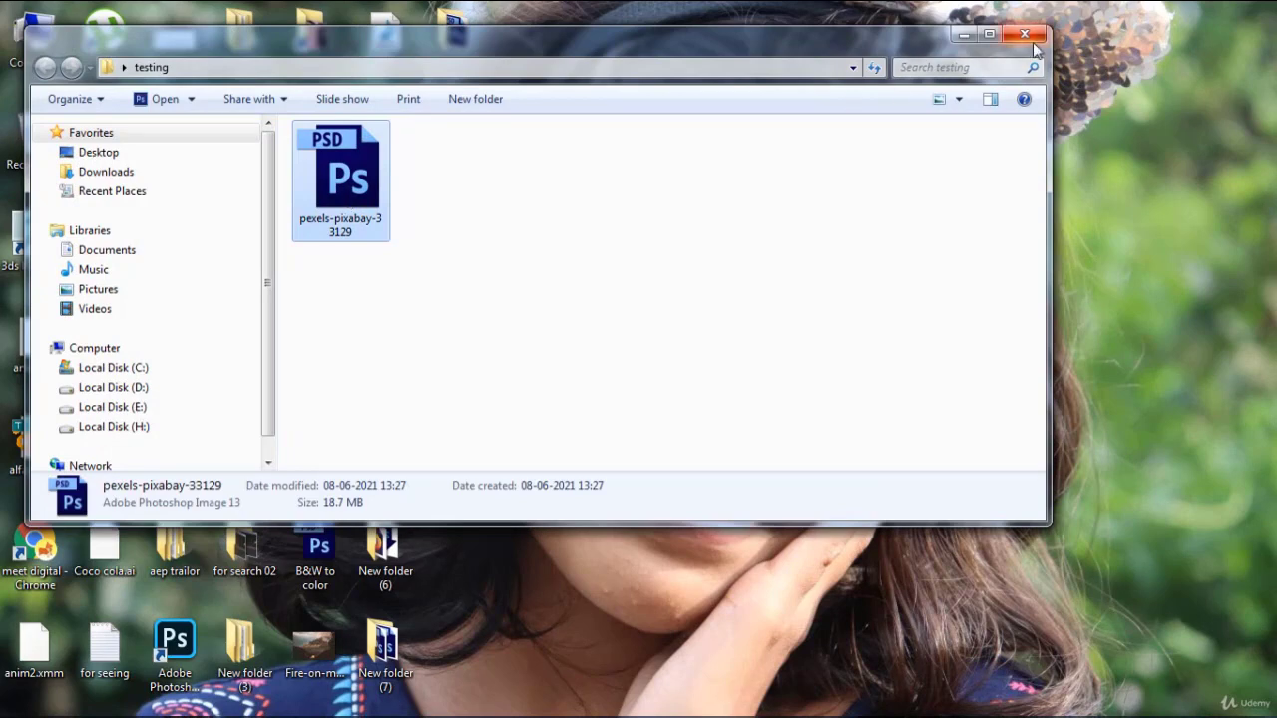
pyautogui.click(933, 711)
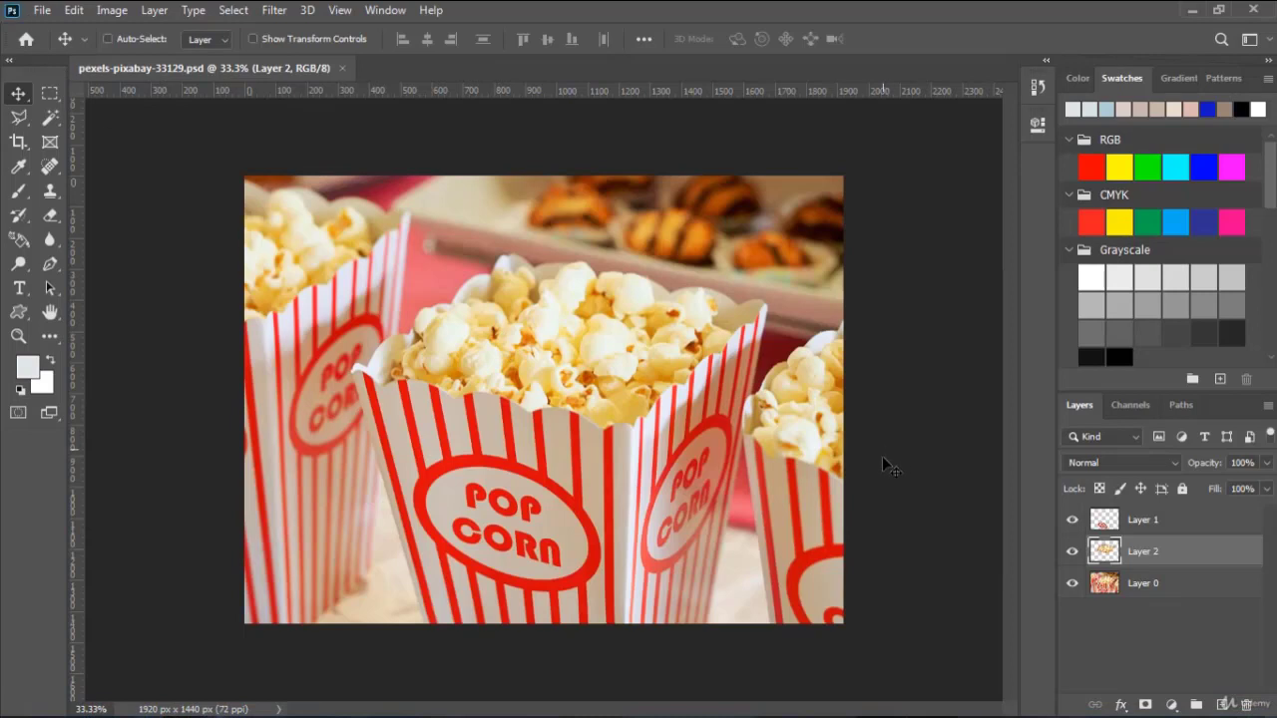
# - Hide and show Layer 2 and Layer 0 to check the label and popcorn cutouts
pyautogui.click(1149, 523)
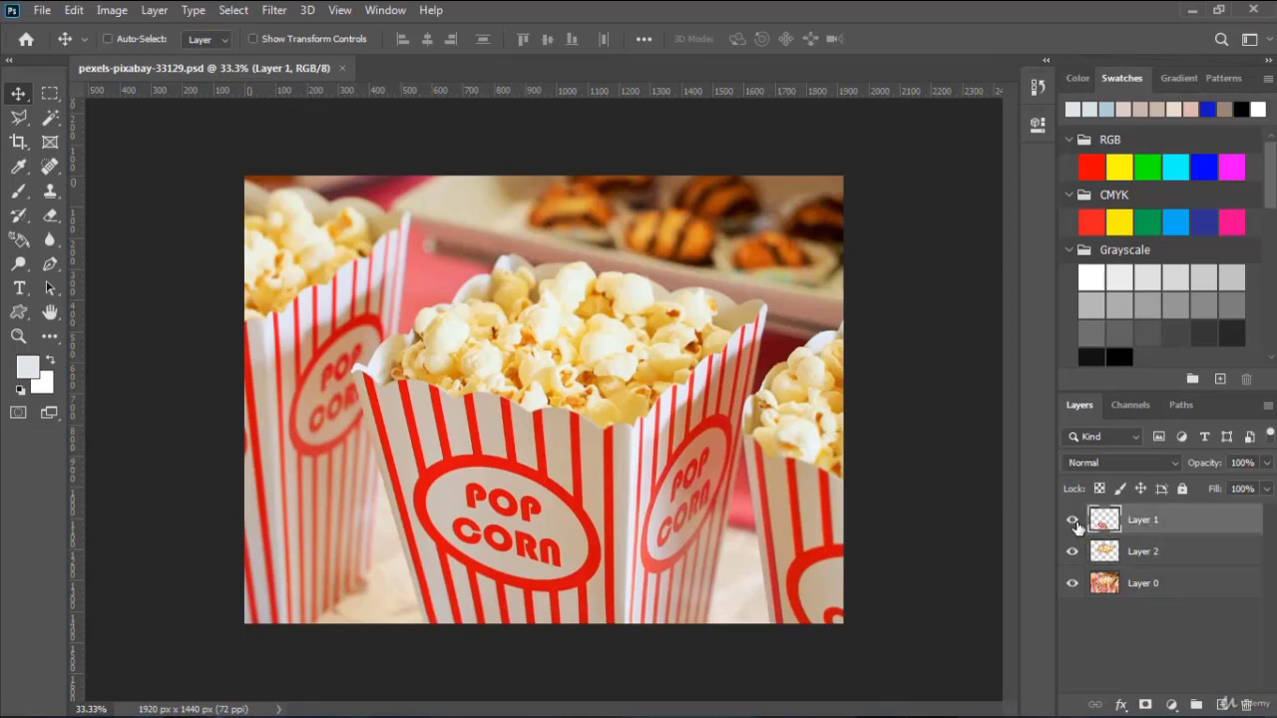
pyautogui.click(1073, 552)
pyautogui.click(1072, 585)
pyautogui.click(1074, 557)
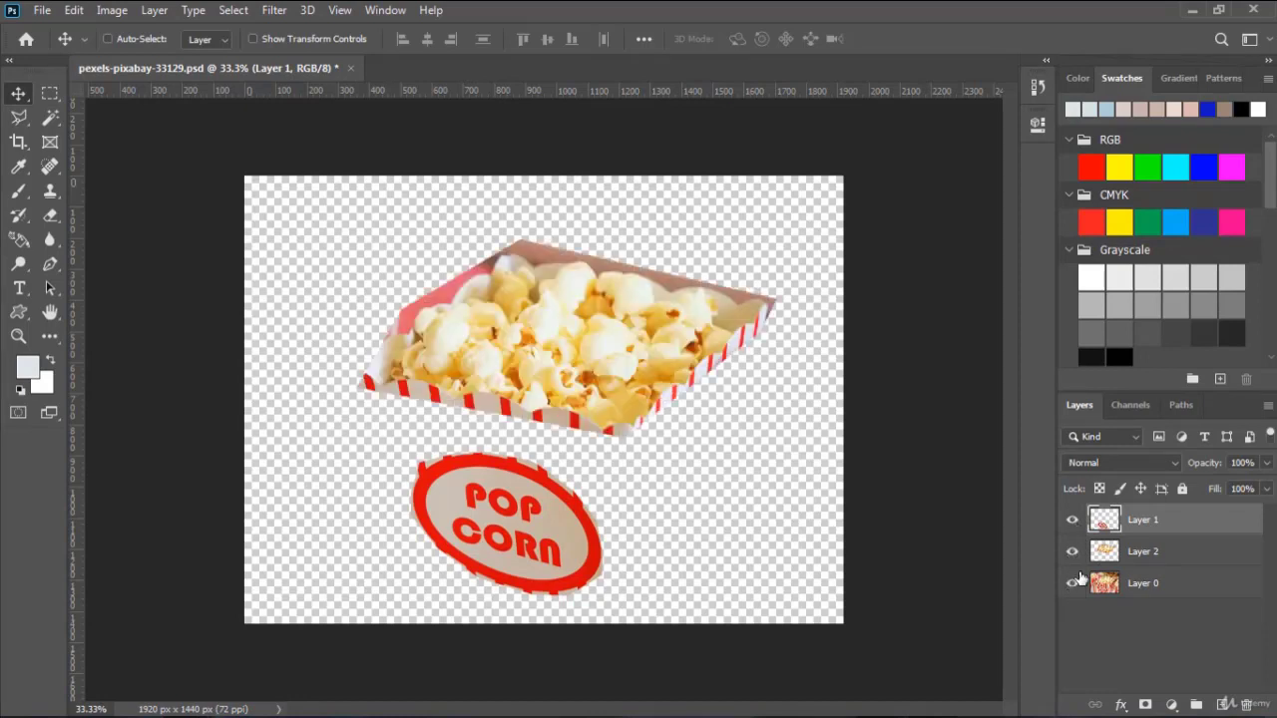
pyautogui.click(1074, 583)
# - Rename Layer 1 as pop corn.png so that it generates a PNG asset
pyautogui.doubleClick(1151, 523)
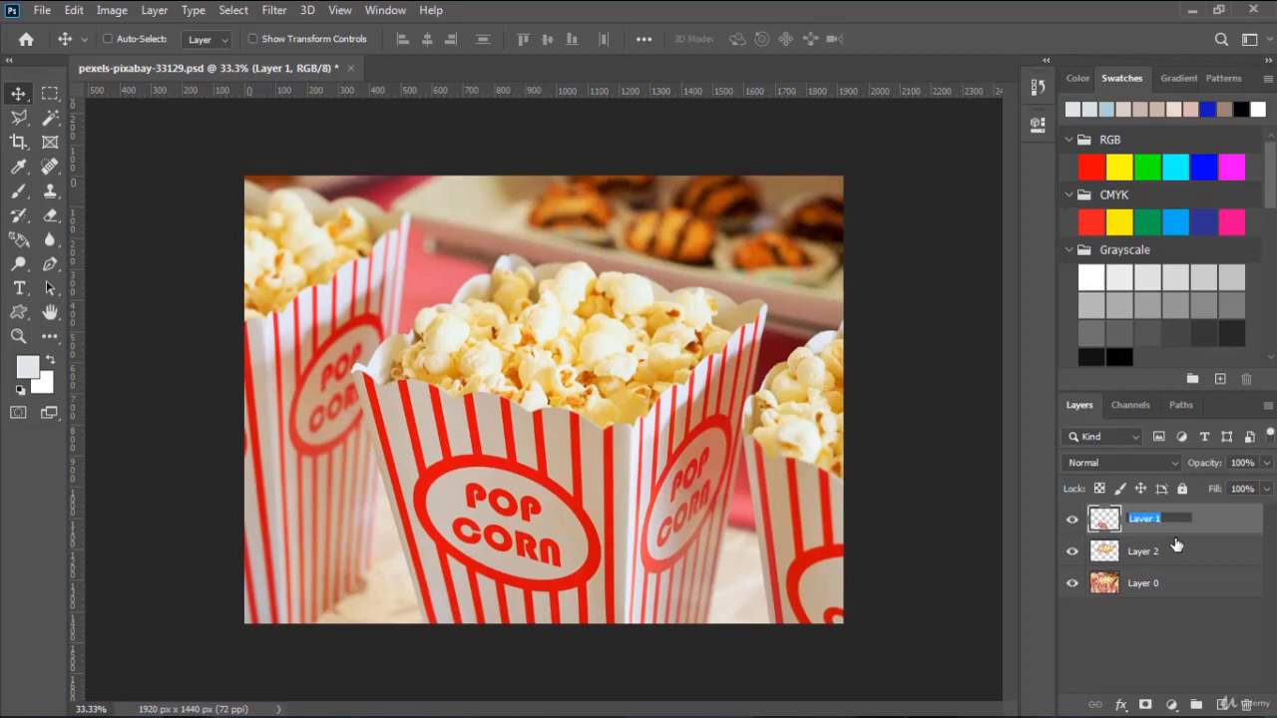
pyautogui.write('pop corn.png')
pyautogui.press('Return')
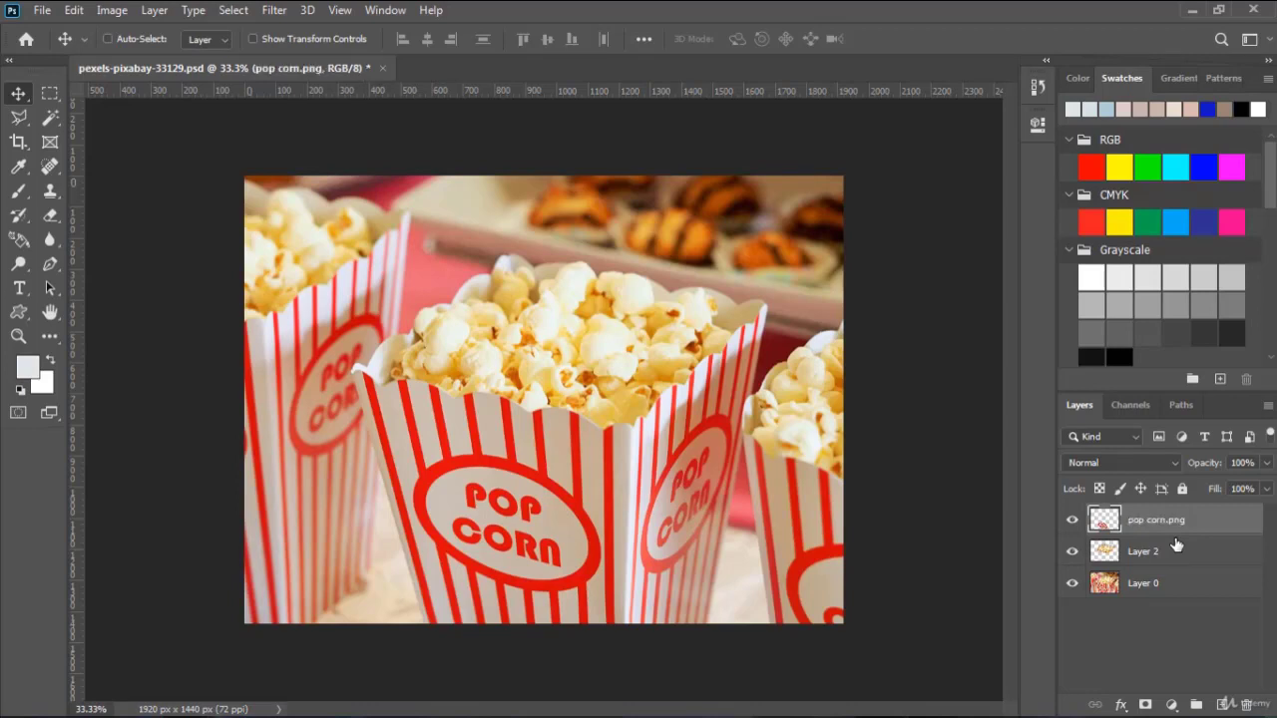
# - View the generated pop corn image in the pexels-pixabay-33129-assets folder, and return to Photoshop
pyautogui.click(1193, 10)
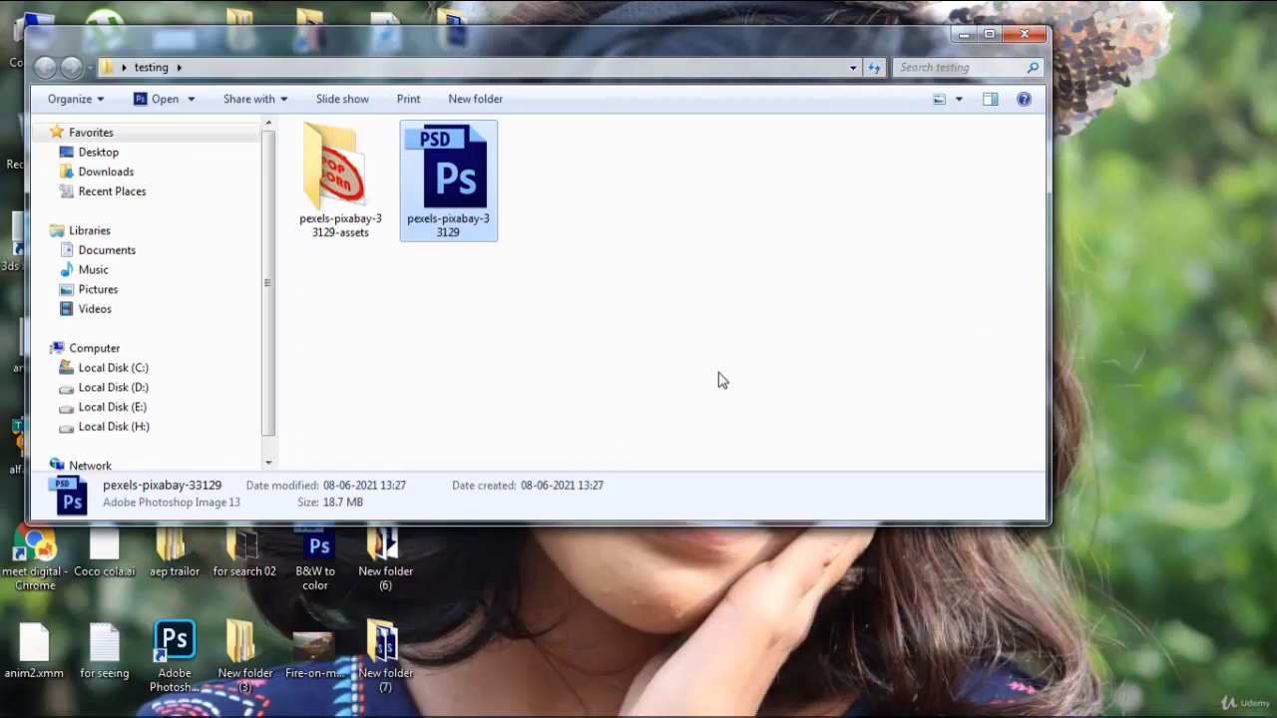
pyautogui.doubleClick(341, 210)
pyautogui.click(350, 176)
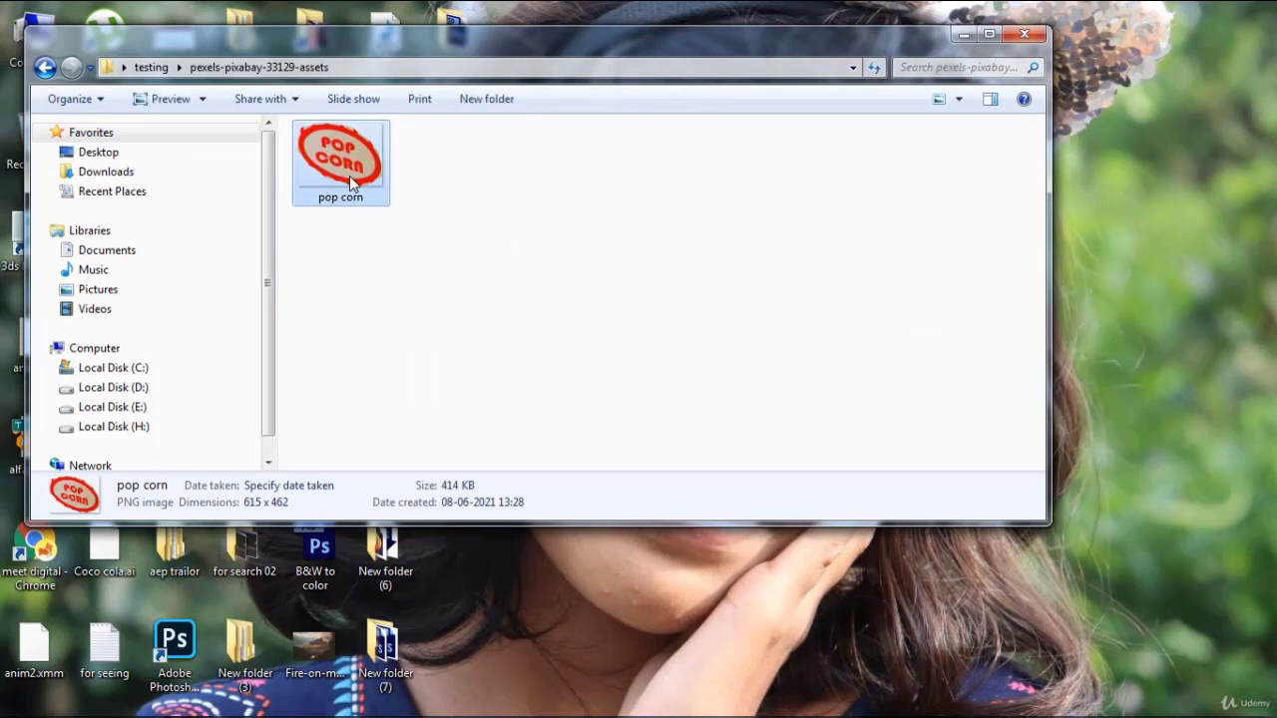
pyautogui.doubleClick(349, 175)
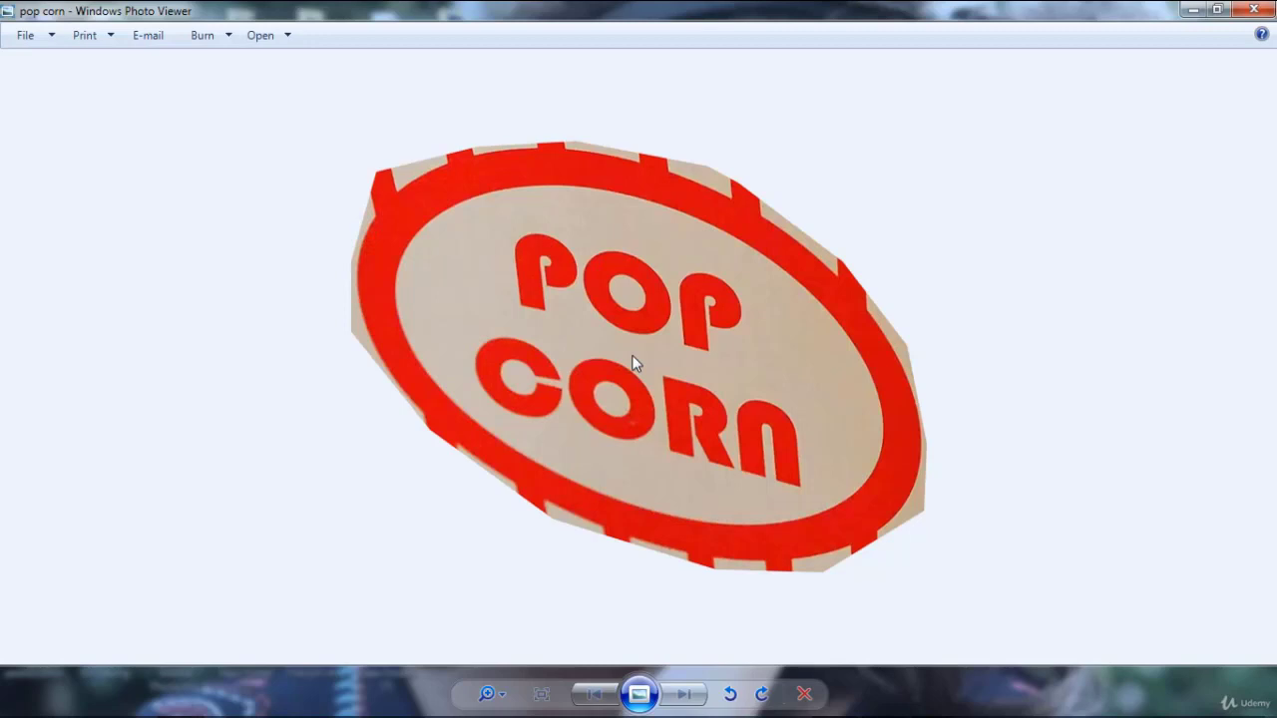
pyautogui.click(1194, 10)
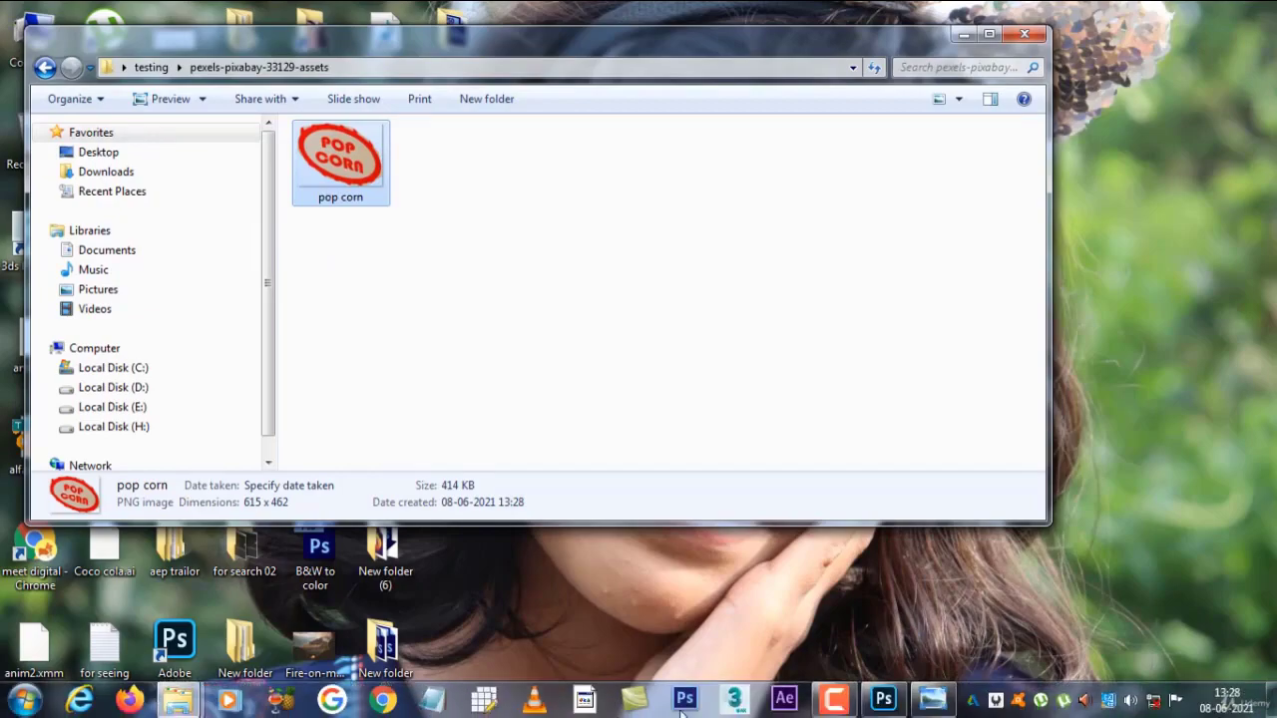
pyautogui.click(884, 701)
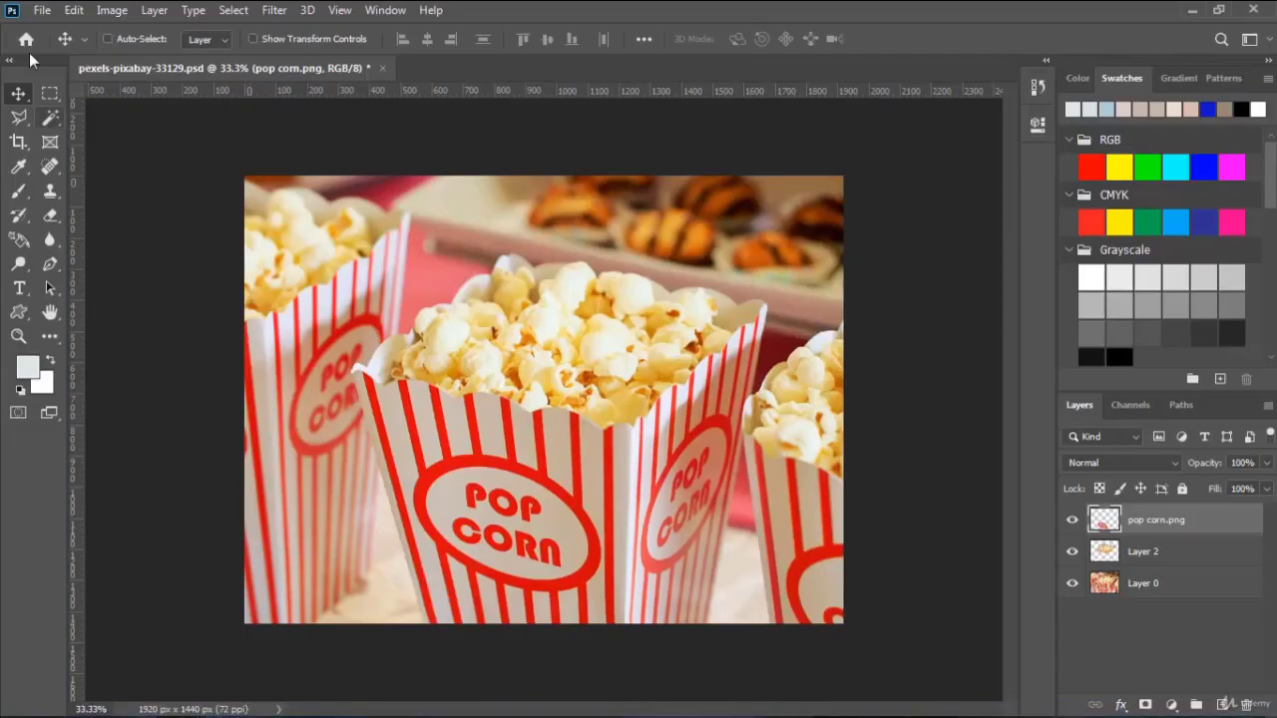
# - Check whether Image Assets generation is enabled for the popcorn document
pyautogui.click(42, 10)
pyautogui.moveTo(171, 300)
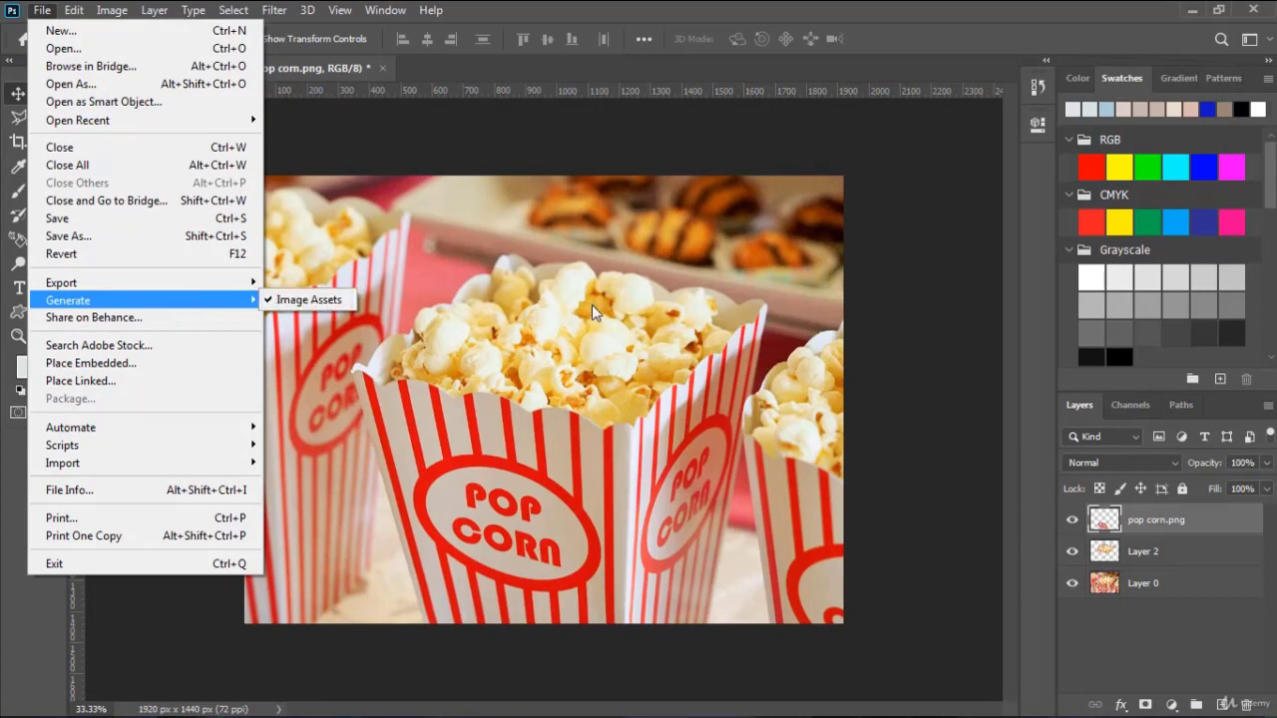
pyautogui.press('Escape')
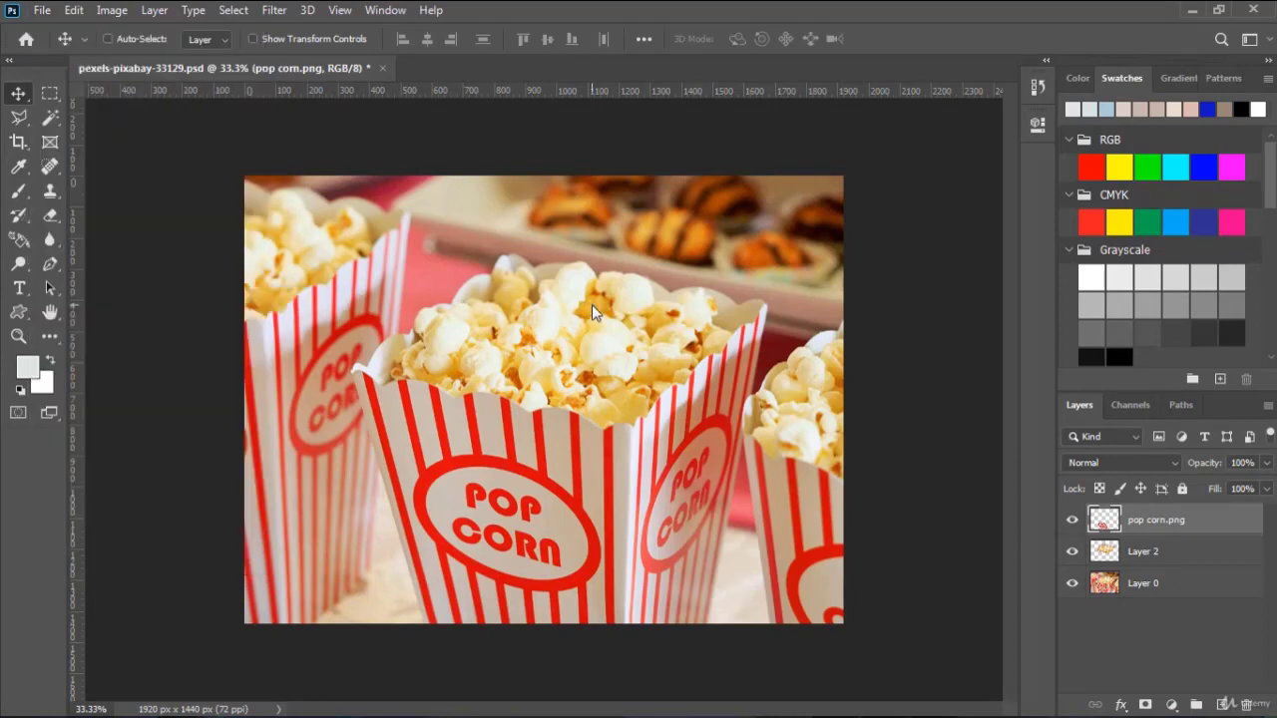
# - Rename Layer 2 as pops.jpeg so that it generates a JPEG asset
pyautogui.click(1154, 556)
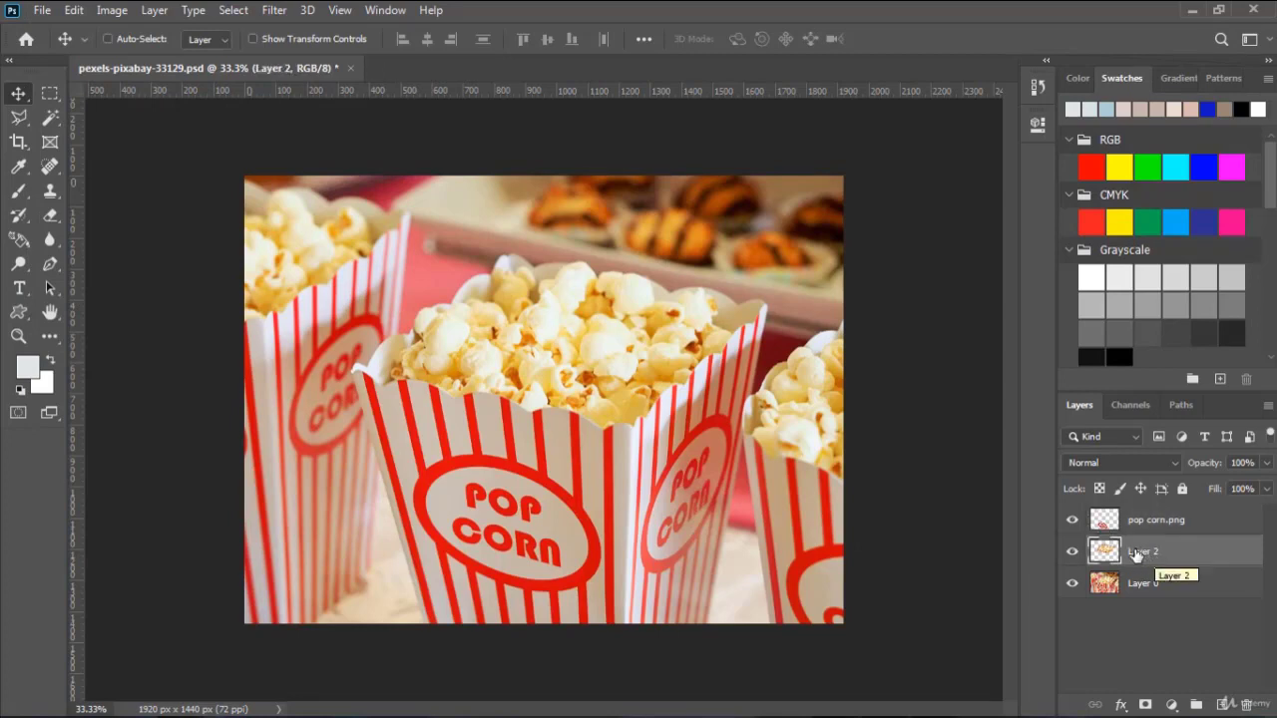
pyautogui.doubleClick(1143, 552)
pyautogui.write('pops.jpeg')
pyautogui.press('Return')
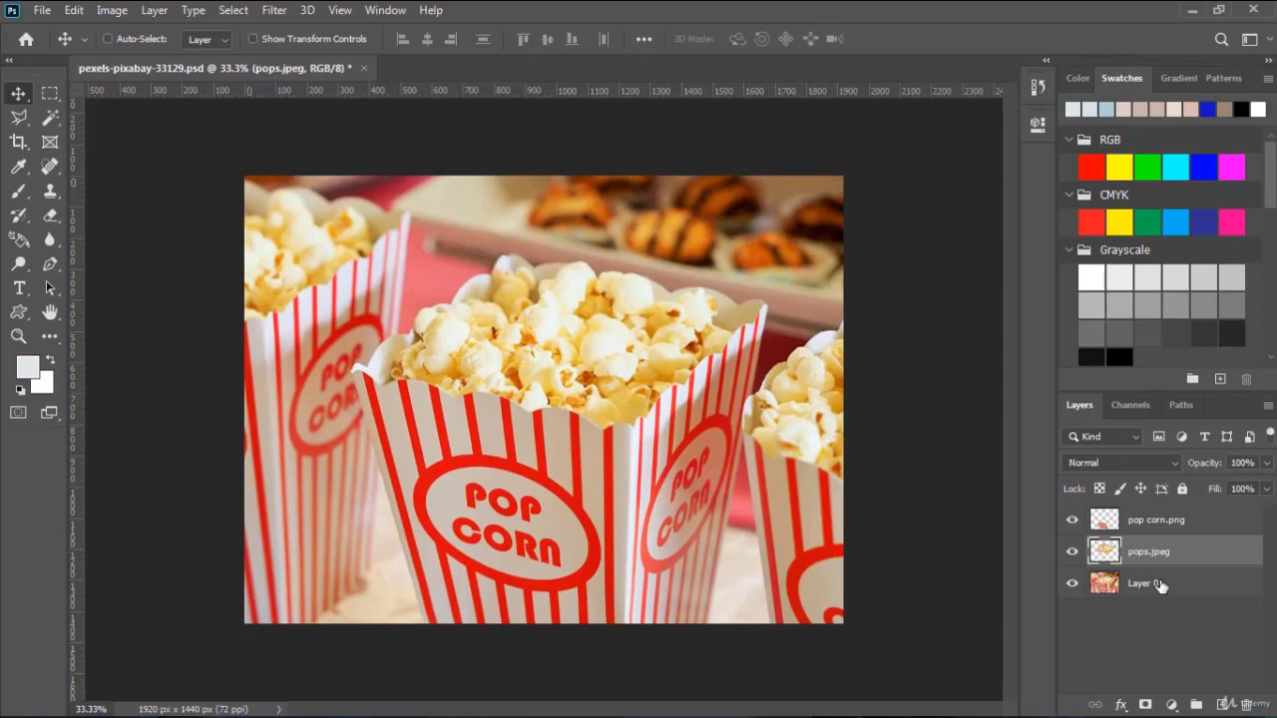
# - View the generated pops image in the assets folder, and return to Photoshop
pyautogui.click(1191, 9)
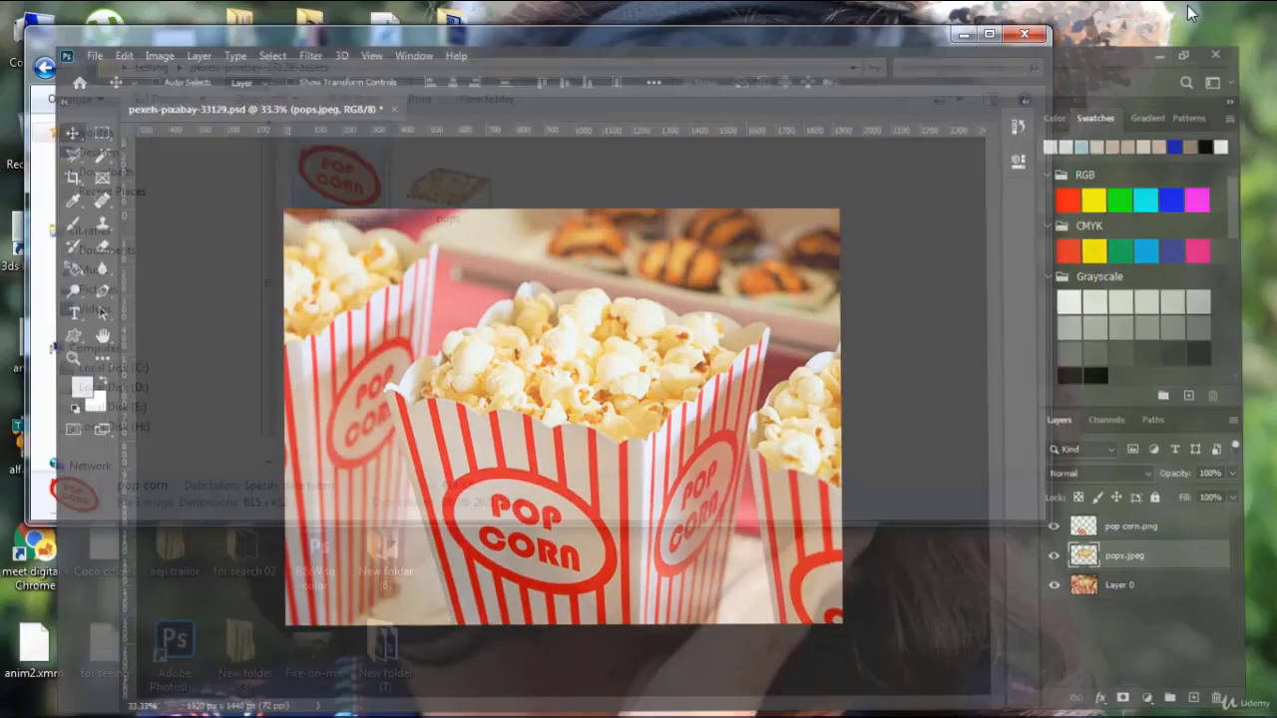
pyautogui.doubleClick(456, 221)
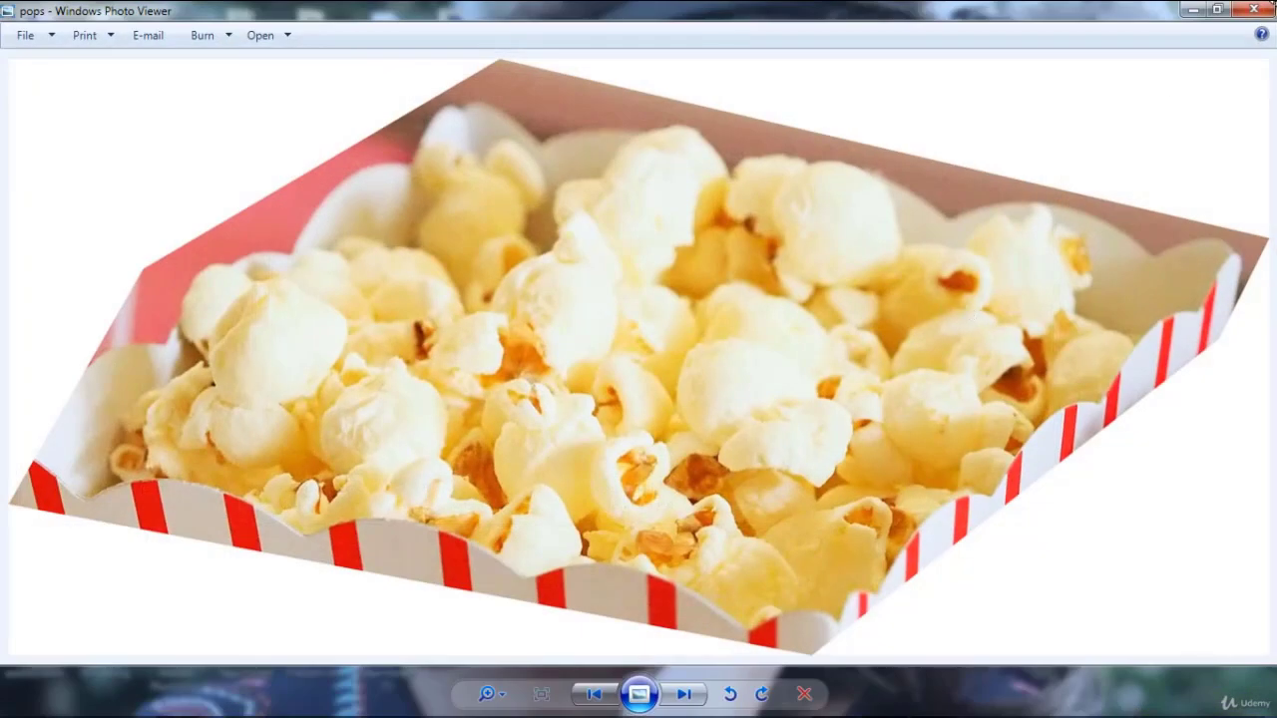
pyautogui.click(1254, 10)
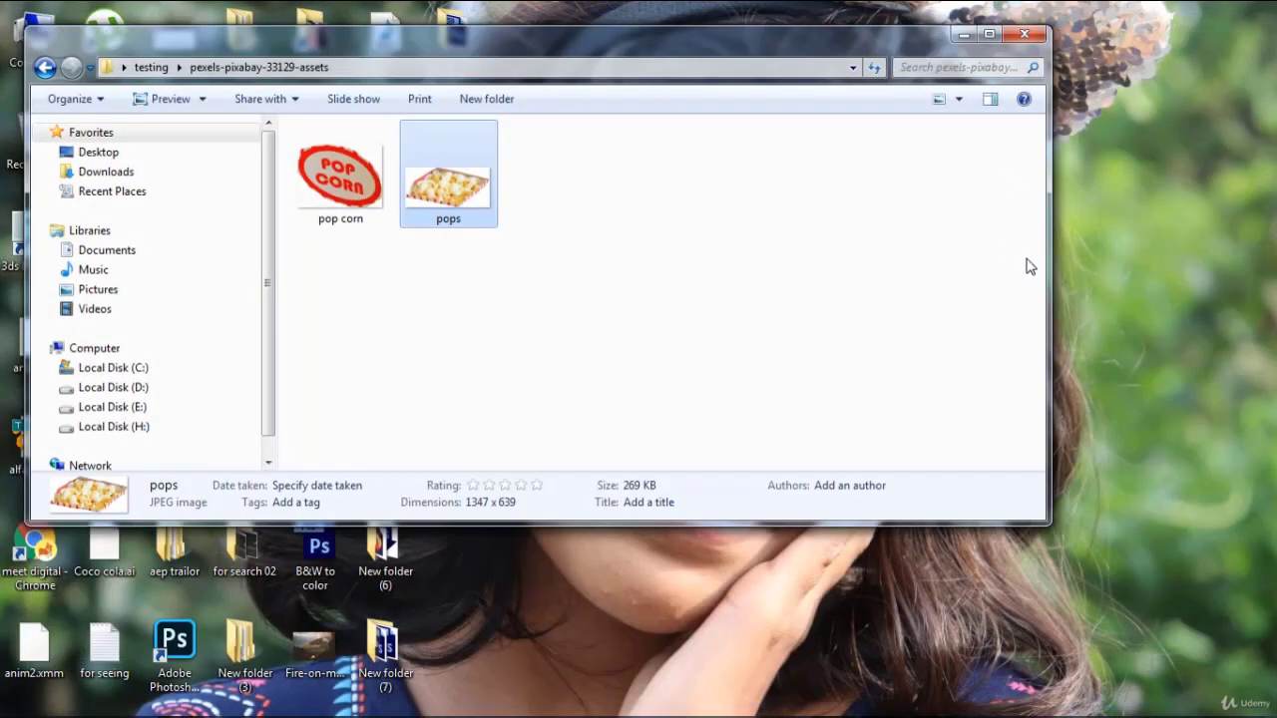
pyautogui.click(317, 198)
pyautogui.click(479, 399)
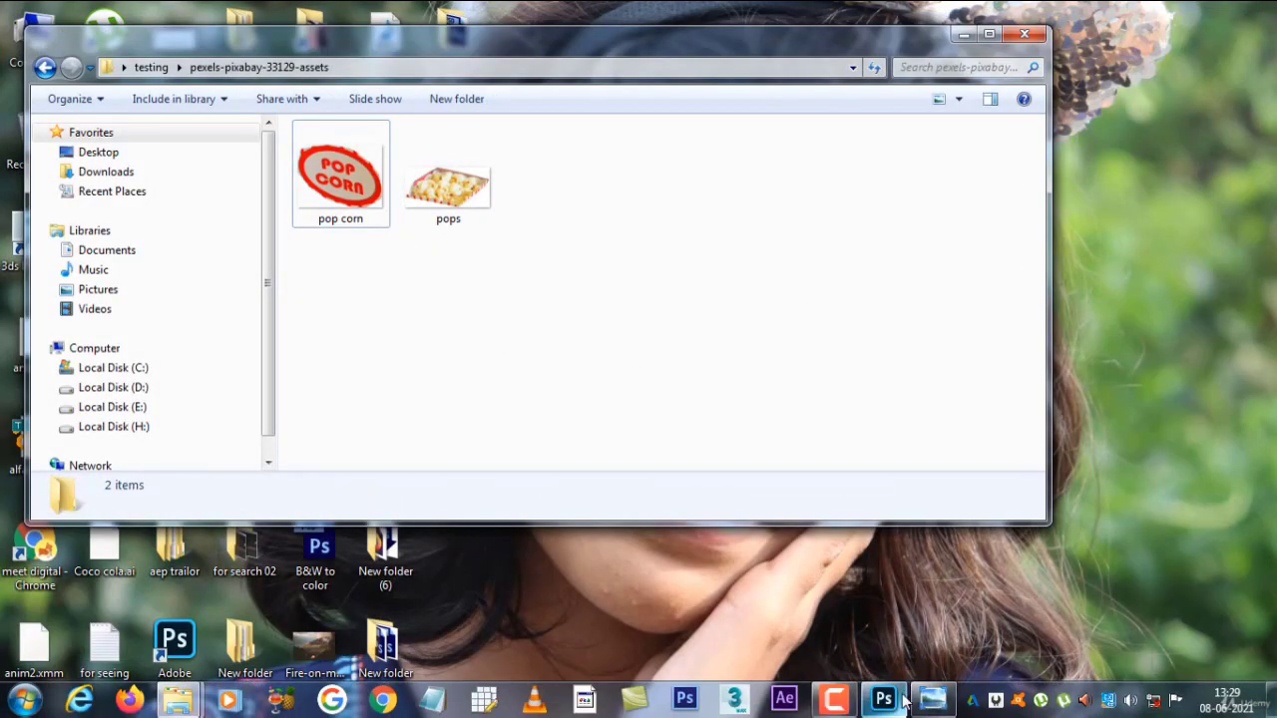
pyautogui.click(883, 699)
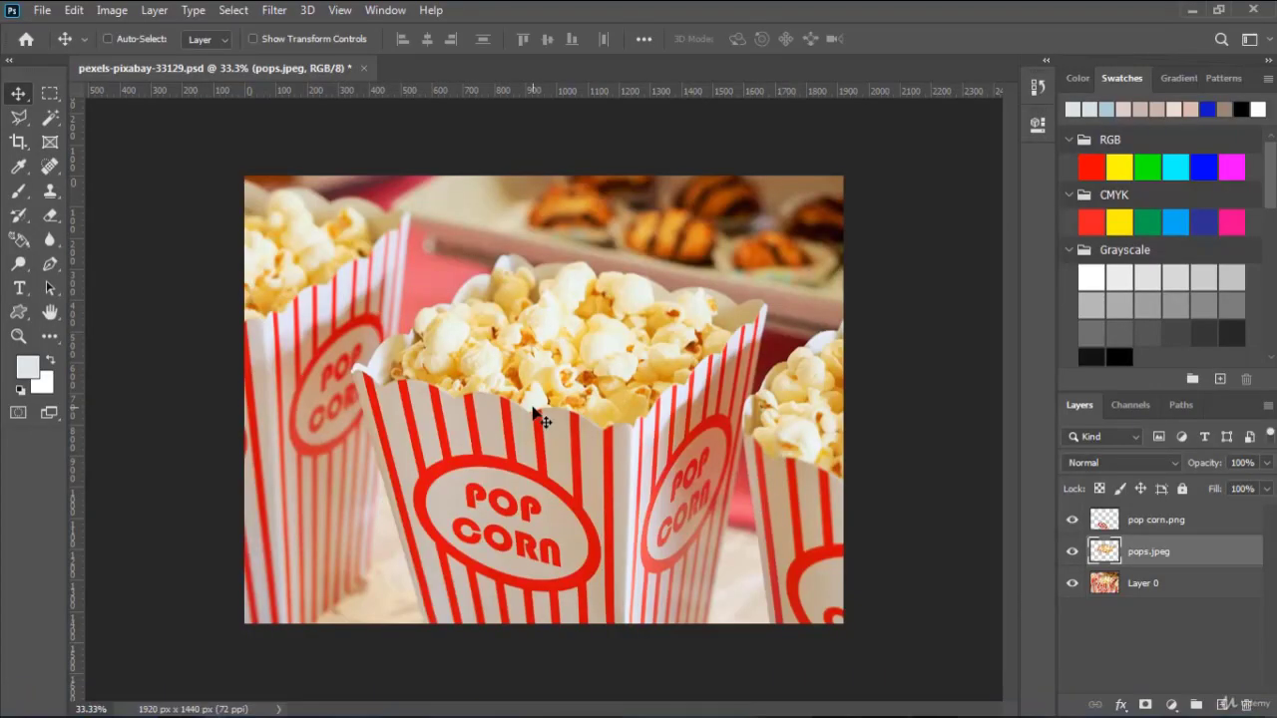
# - Turn off Image Assets generation for the popcorn document
pyautogui.click(45, 12)
pyautogui.moveTo(137, 302)
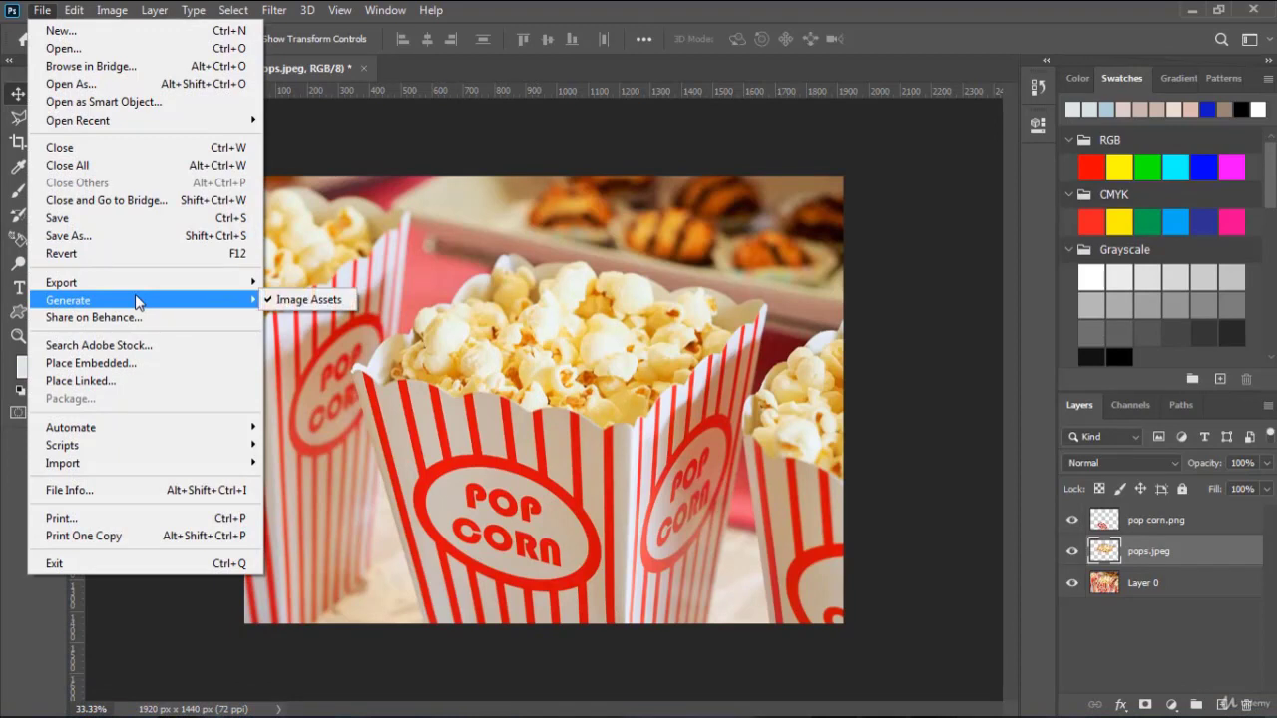
pyautogui.click(308, 302)
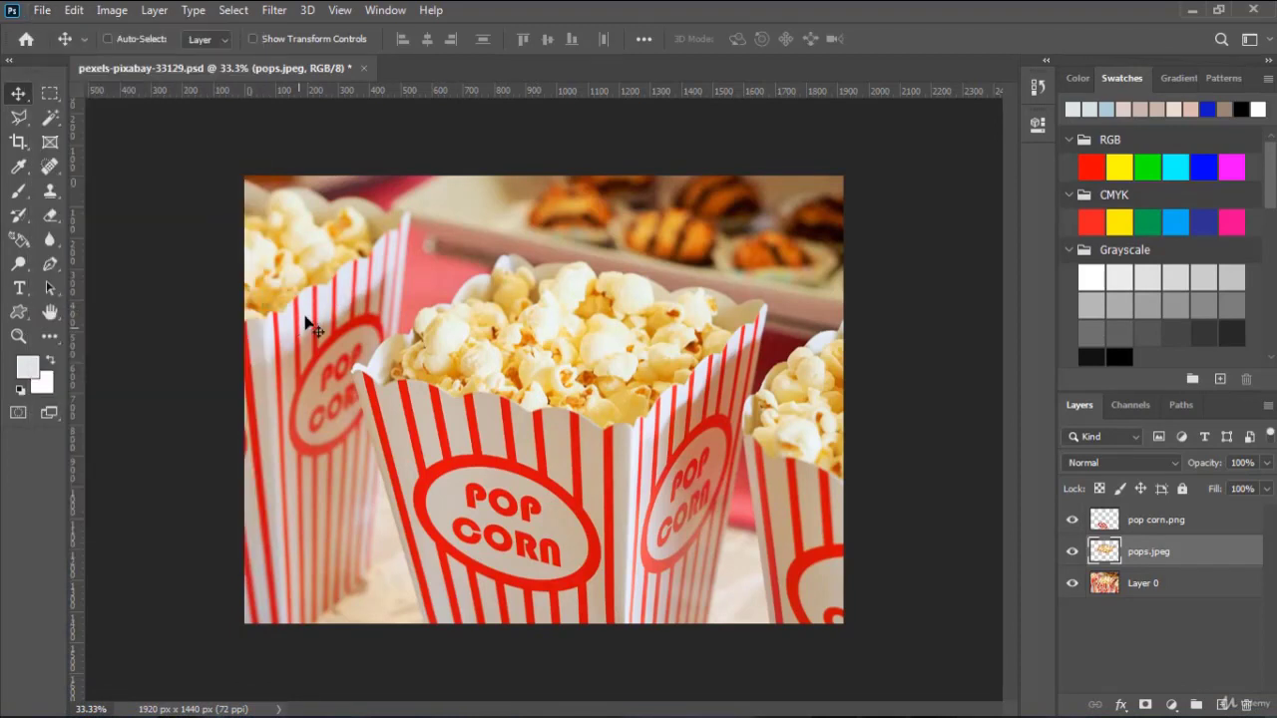
# - Try the Share on Behance command, and close the browser window it opens
pyautogui.click(50, 10)
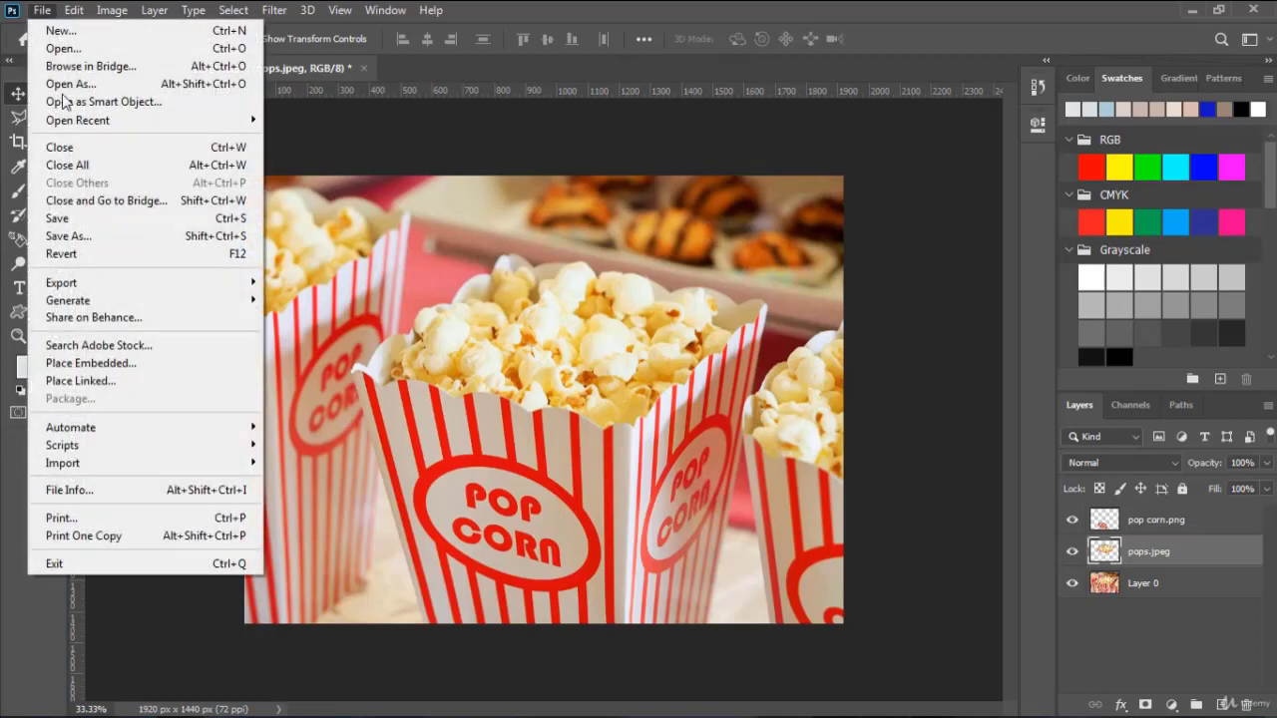
pyautogui.click(173, 322)
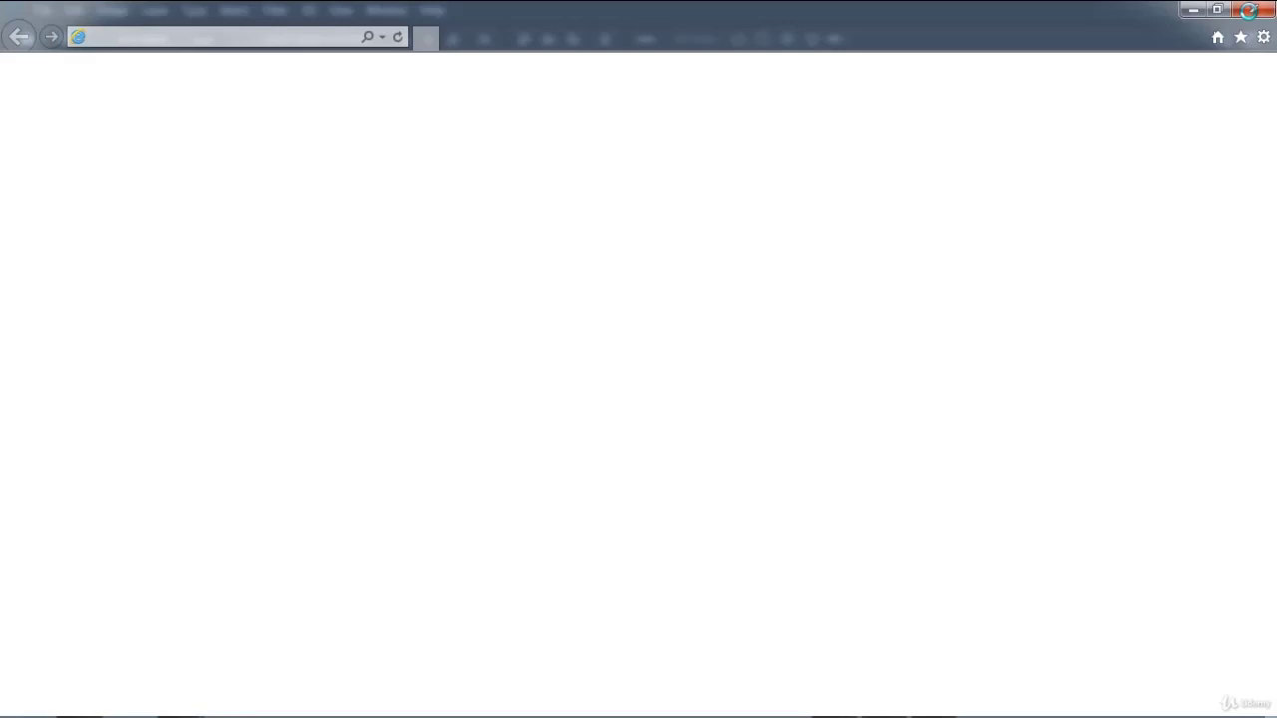
pyautogui.click(1249, 10)
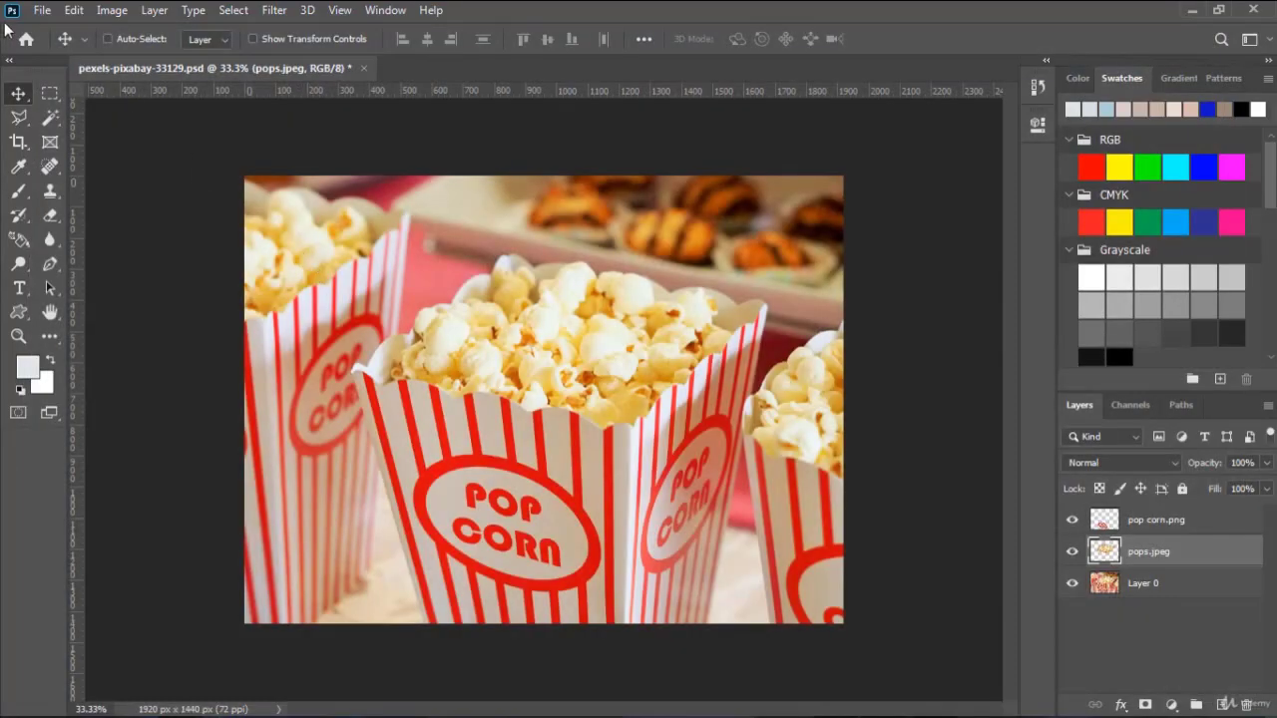
# - Look through the Automate commands available for files without an open document
pyautogui.click(74, 10)
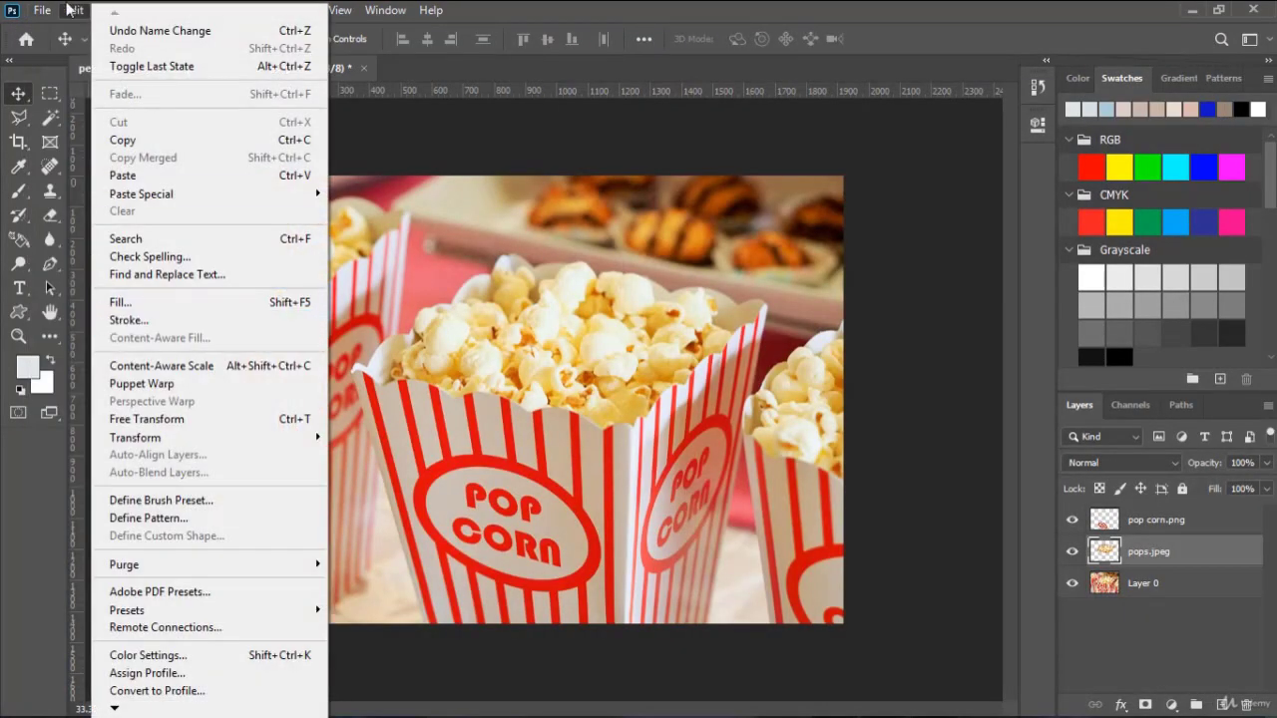
pyautogui.moveTo(42, 9)
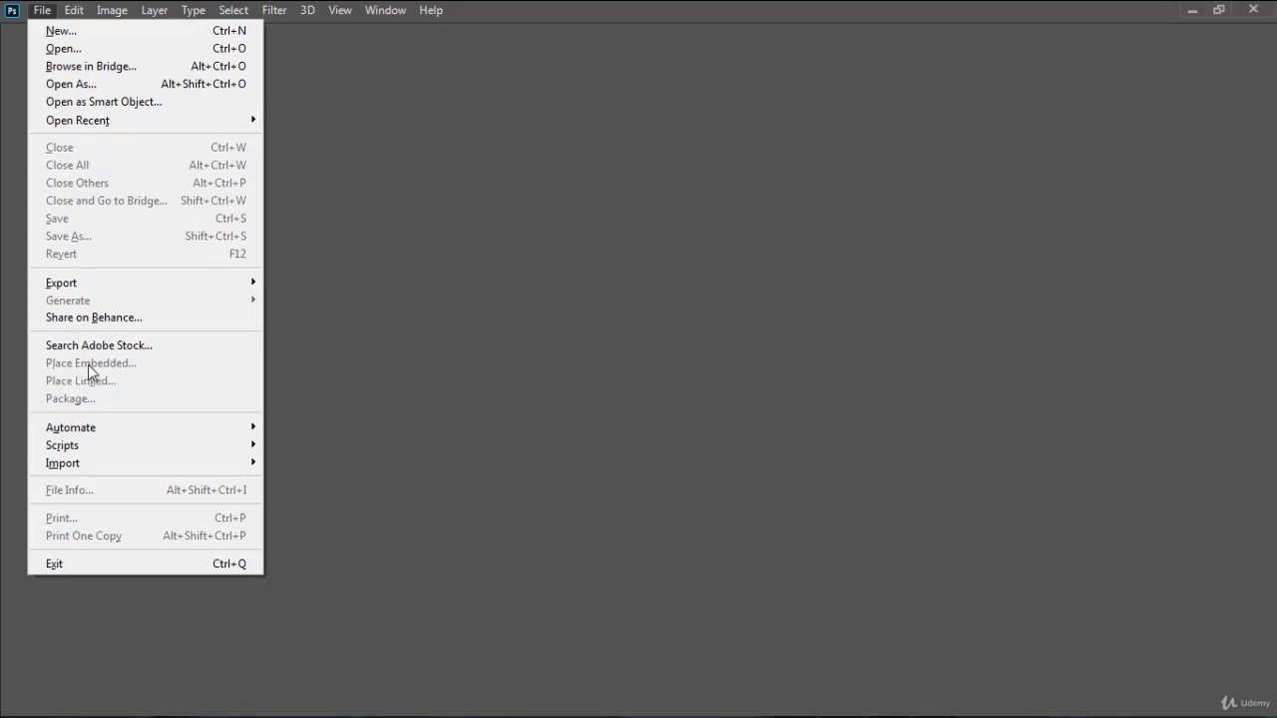
pyautogui.moveTo(90, 429)
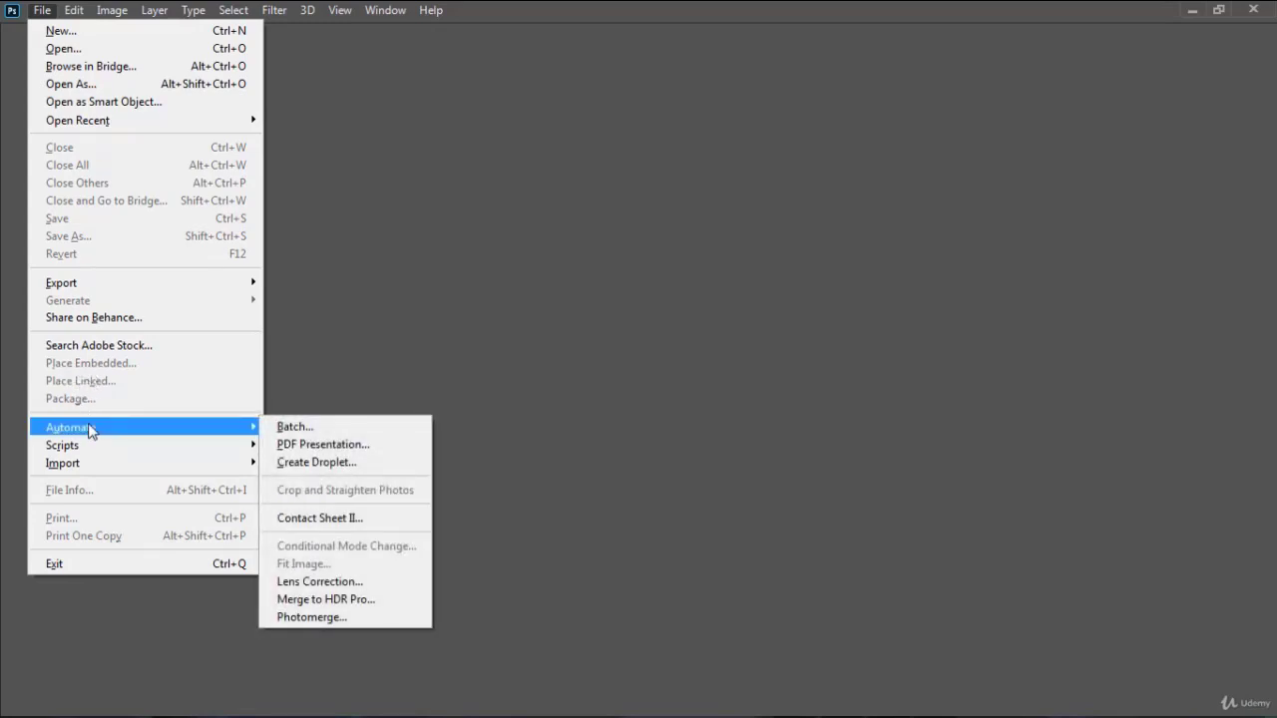